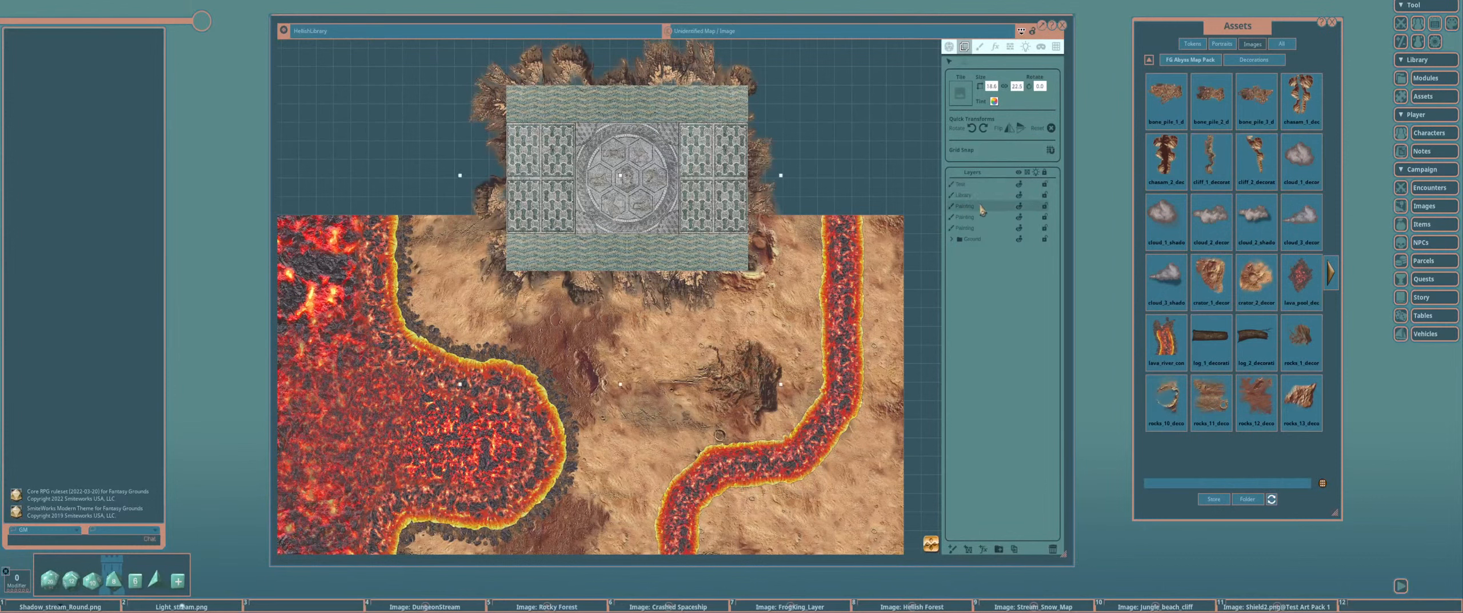
# Rename the selected painting layer to "Incline" and stretch its cliff border slightly wider around the tiled platform
pyautogui.click(978, 209)
pyautogui.write('Incline')
pyautogui.press('Return')
pyautogui.moveTo(620, 354)
pyautogui.mouseDown()
pyautogui.moveTo(639, 389)
pyautogui.moveTo(640, 459)
pyautogui.mouseUp()
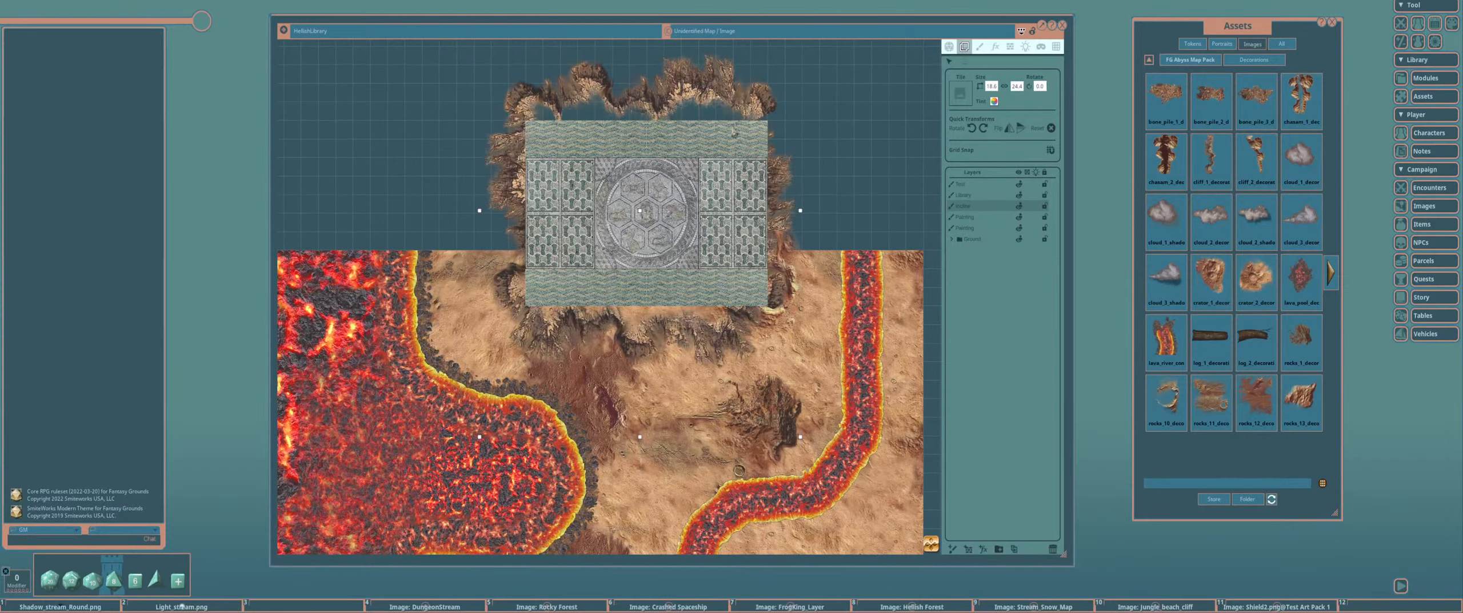
pyautogui.moveTo(801, 211); pyautogui.dragTo(822, 211)
pyautogui.moveTo(708, 313); pyautogui.dragTo(716, 323)
# Load the rocks_9 decoration from the next asset page as the paint brush on the lowest painting layer
pyautogui.click(965, 228)
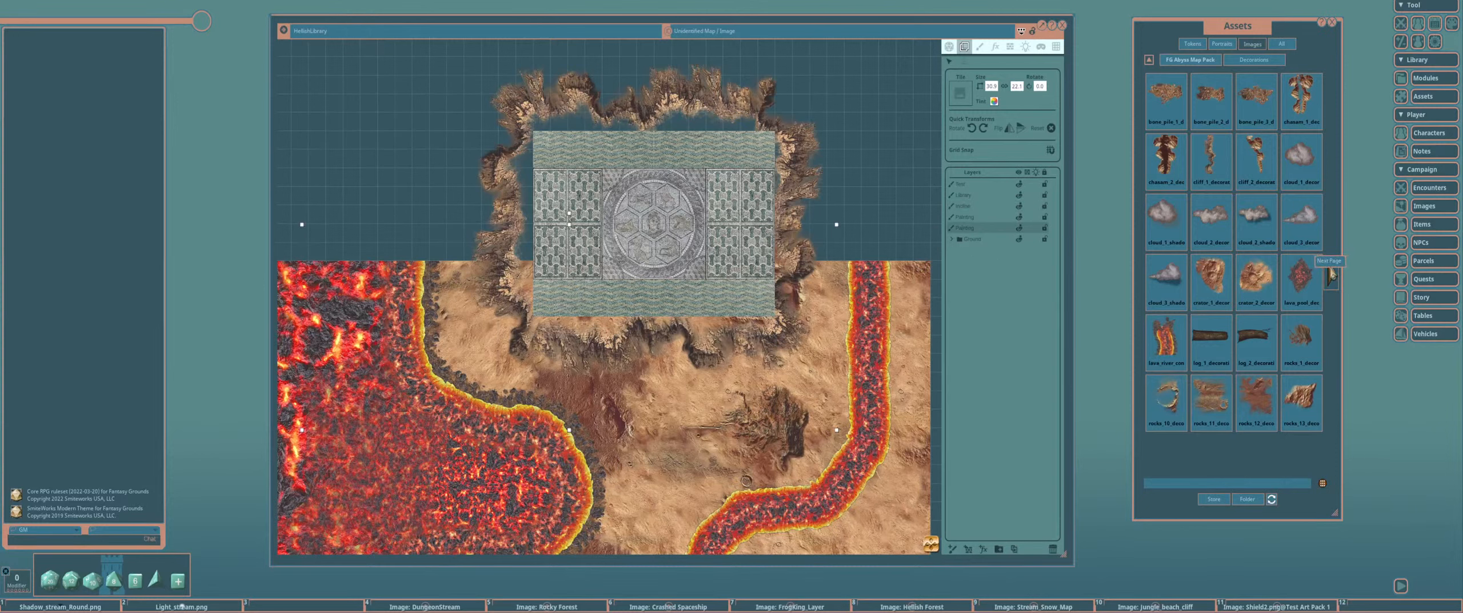
pyautogui.click(1332, 276)
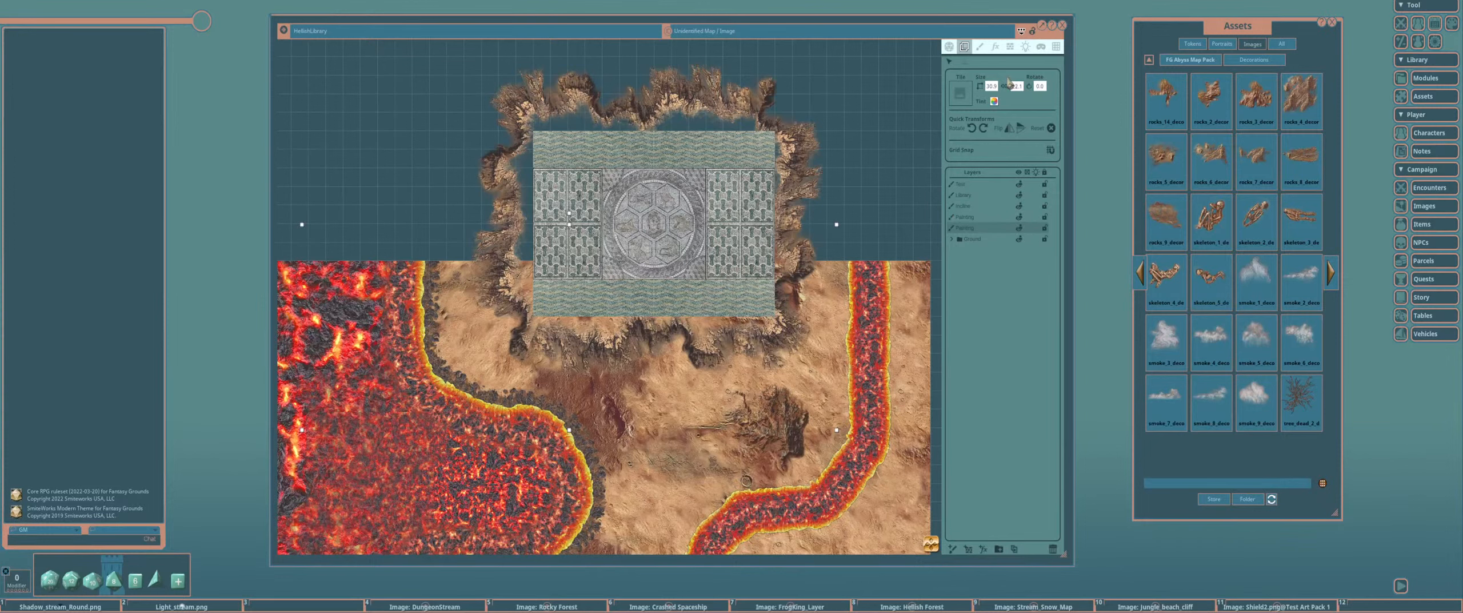
pyautogui.click(980, 47)
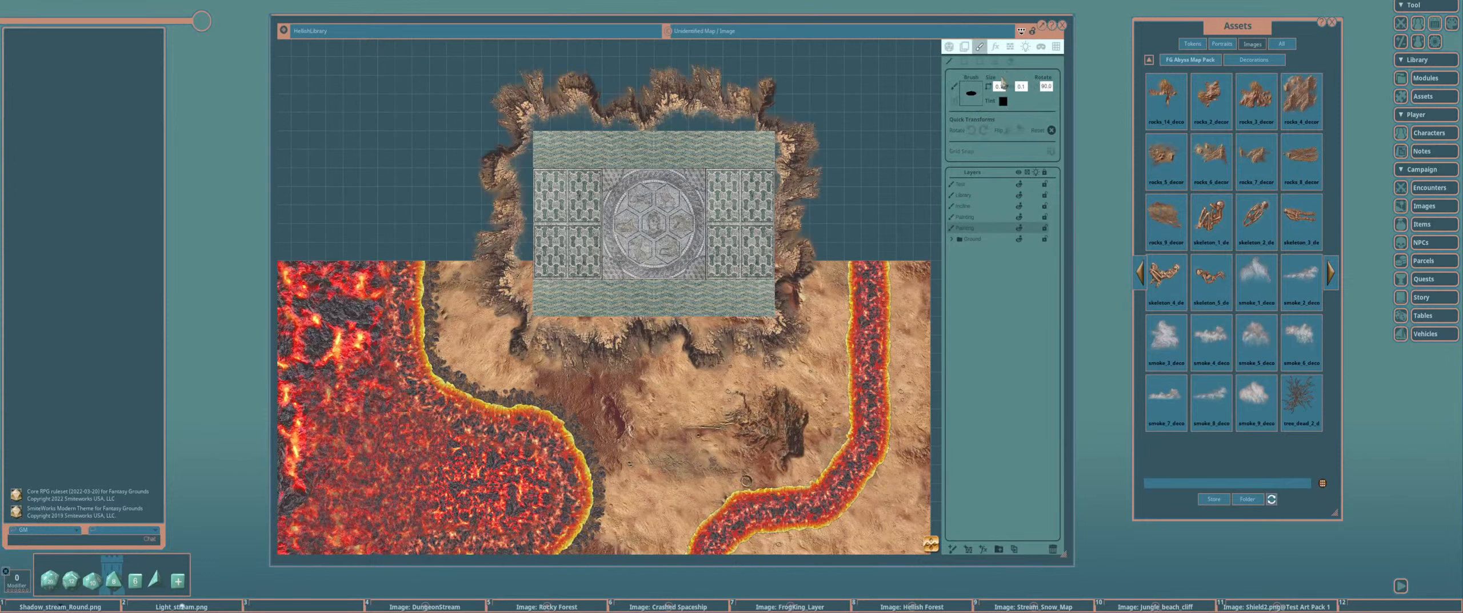
pyautogui.click(1166, 220)
pyautogui.moveTo(981, 91); pyautogui.dragTo(972, 94)
pyautogui.scroll(8, 572, 145)
pyautogui.scroll(-7, 577, 150)
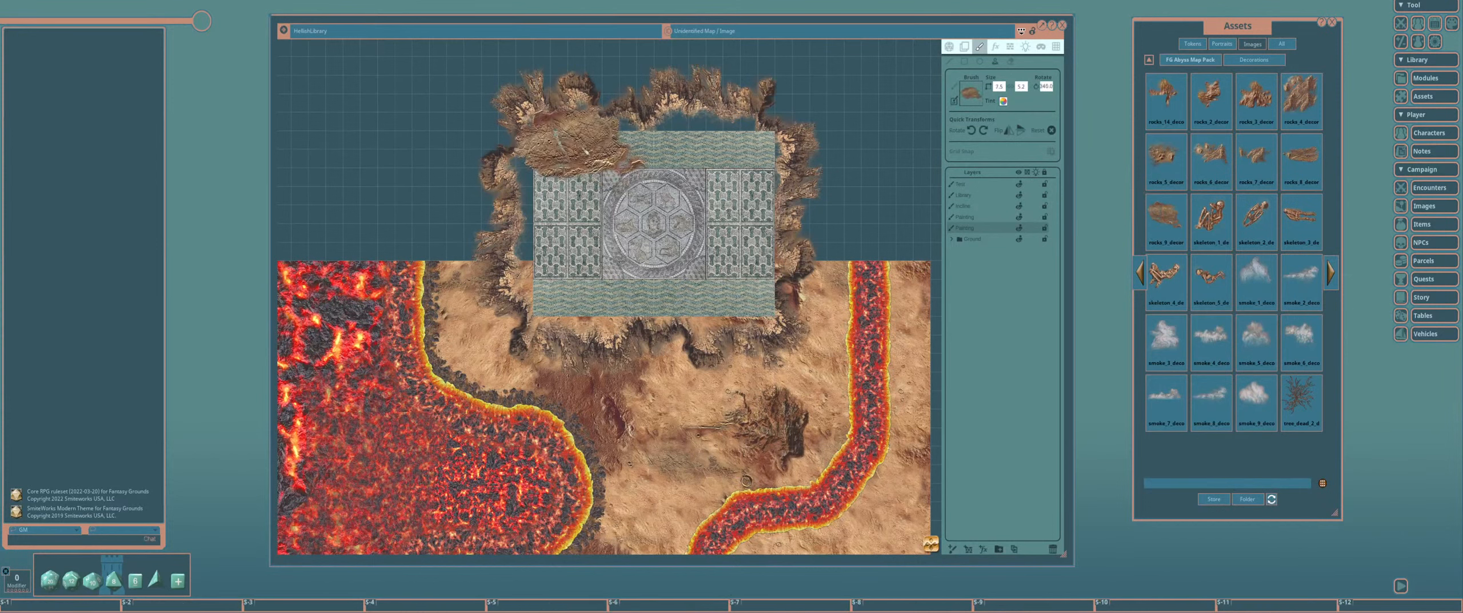
# Stamp rotated copies of the rocks_9 decoration along the platform's edges to fill the gaps in the cliff border
pyautogui.click(575, 140)
pyautogui.scroll(20, 582, 175)
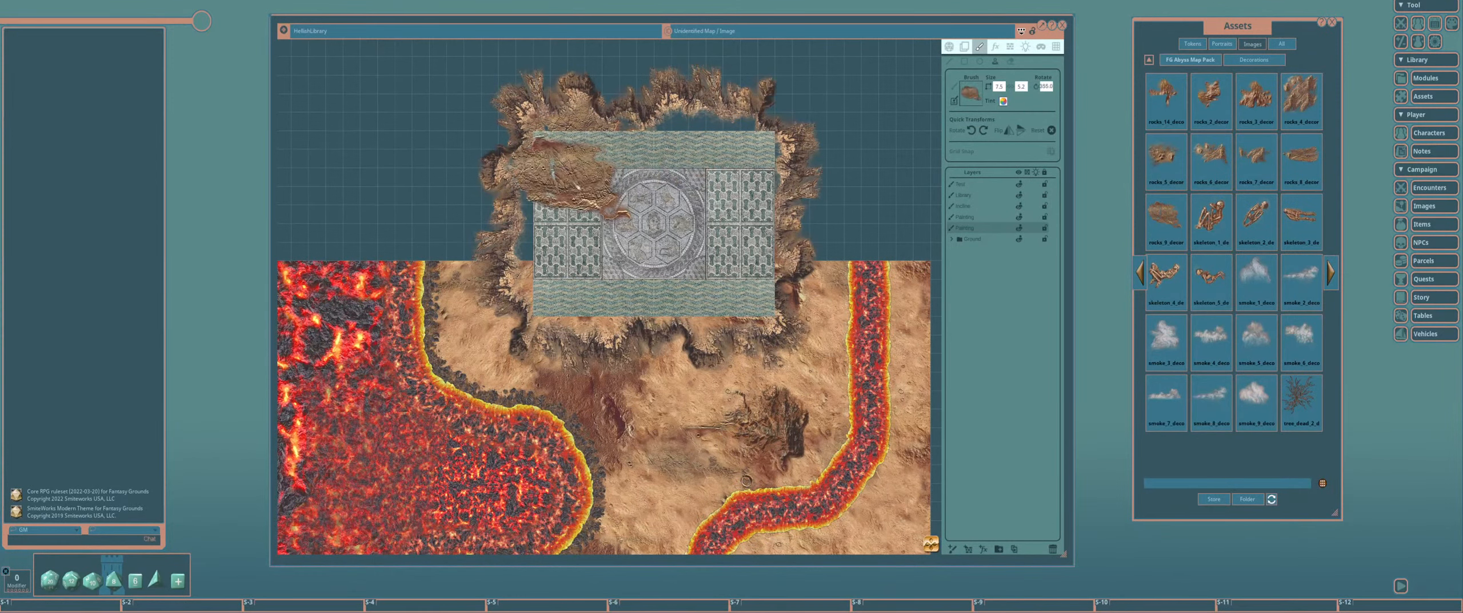
pyautogui.click(548, 229)
pyautogui.scroll(-18, 683, 148)
pyautogui.click(688, 146)
pyautogui.scroll(16, 754, 183)
pyautogui.click(758, 184)
pyautogui.scroll(-4, 755, 220)
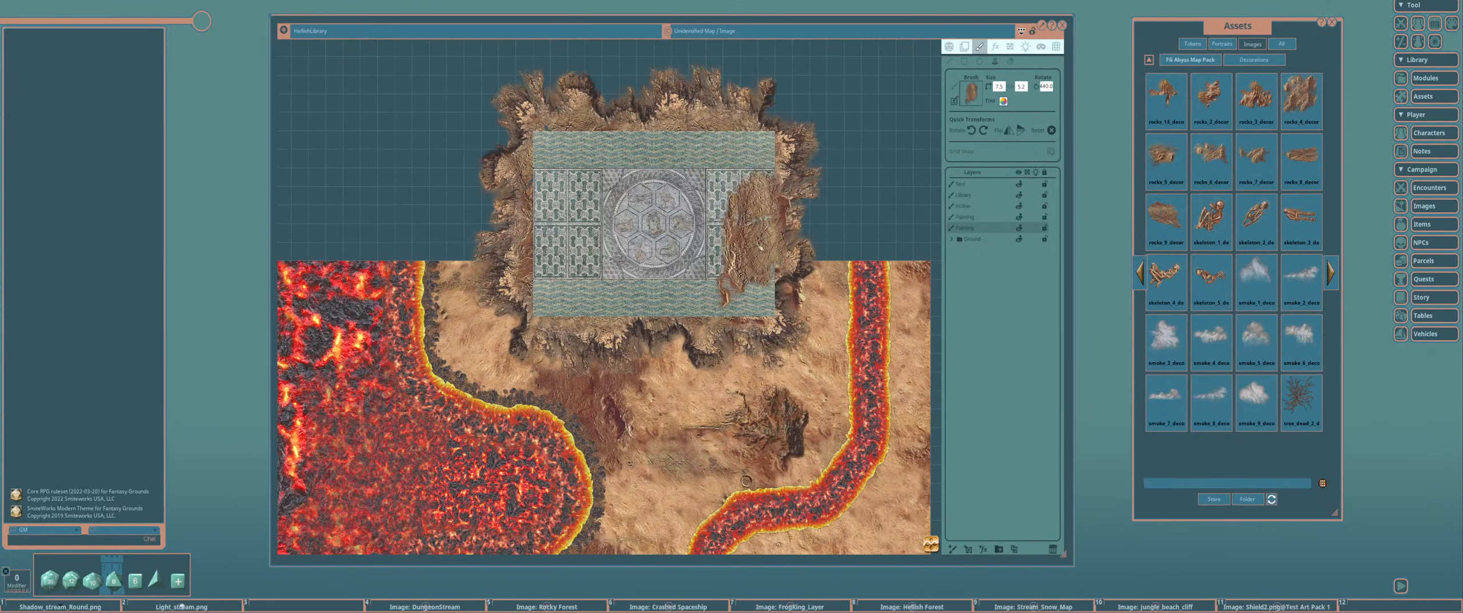
pyautogui.click(762, 243)
pyautogui.scroll(-6, 695, 252)
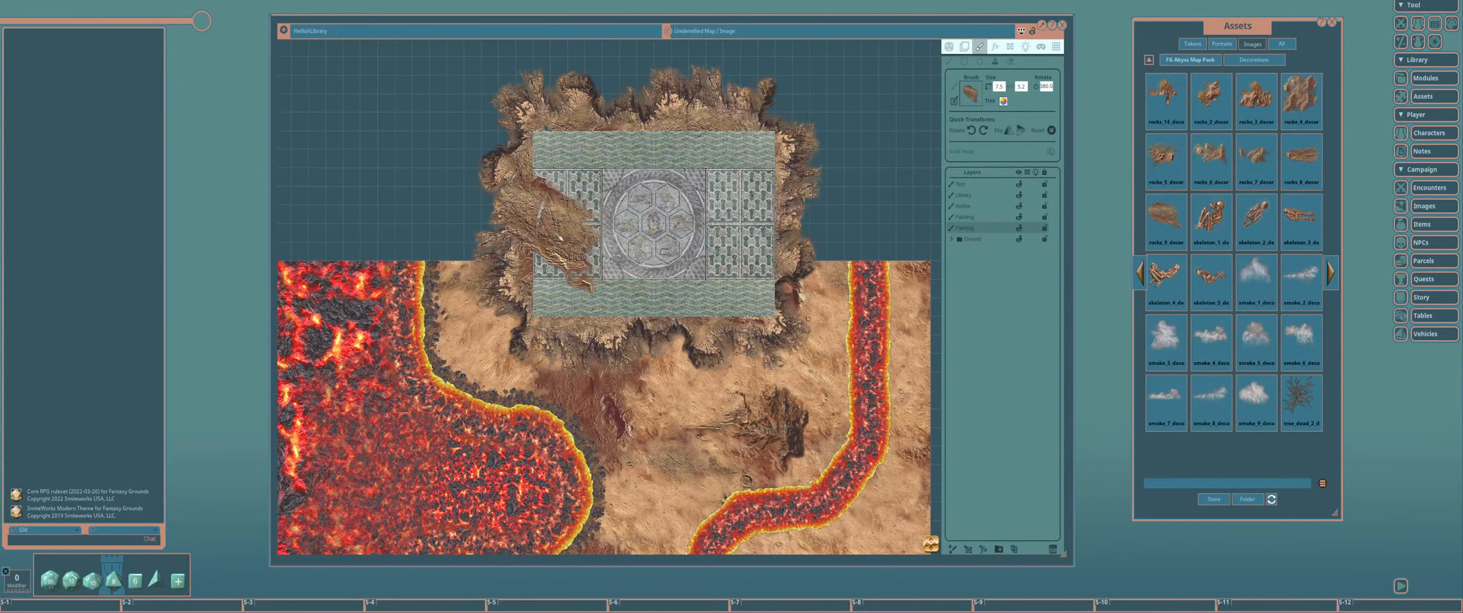
pyautogui.scroll(-6, 629, 160)
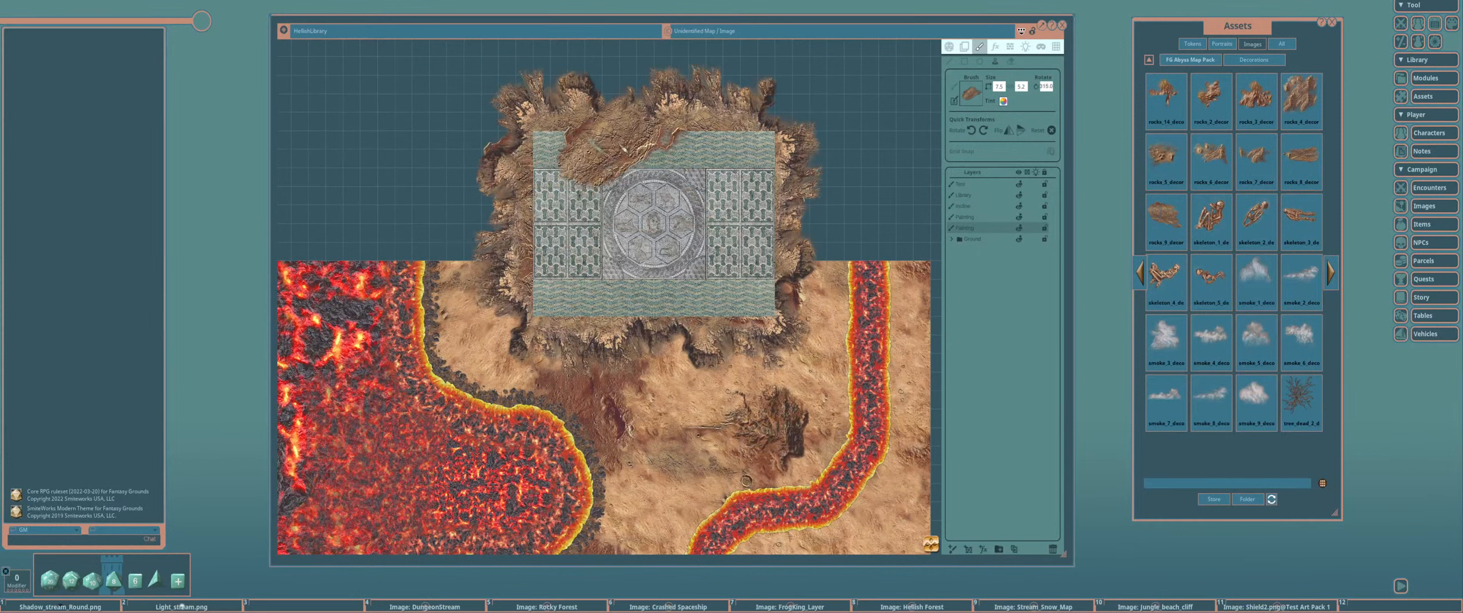
pyautogui.scroll(-8, 658, 195)
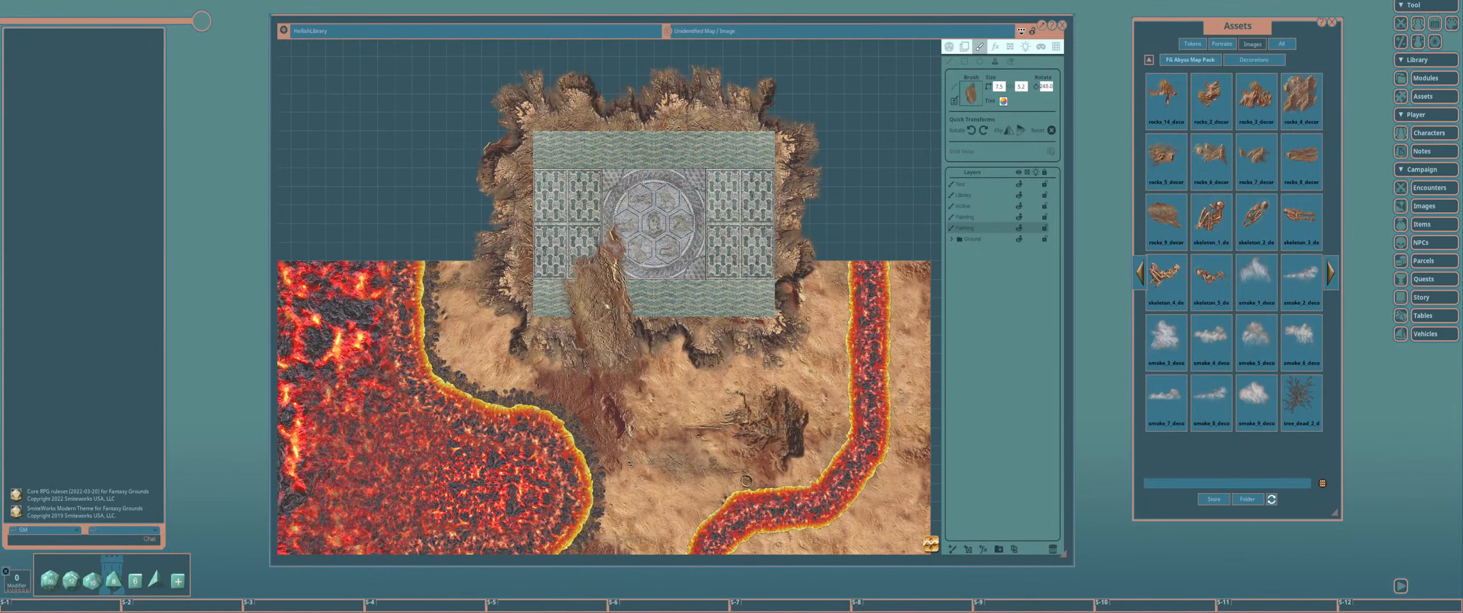
pyautogui.scroll(-8, 686, 223)
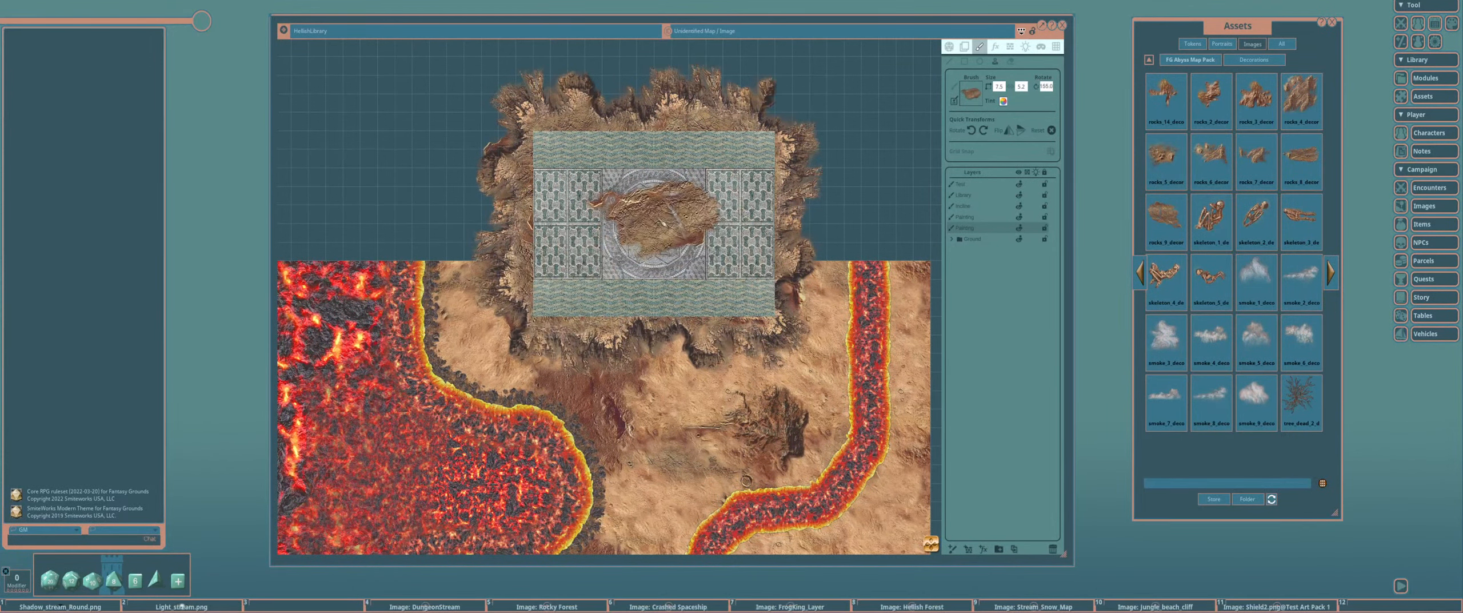
pyautogui.scroll(3, 712, 236)
pyautogui.scroll(-3, 783, 229)
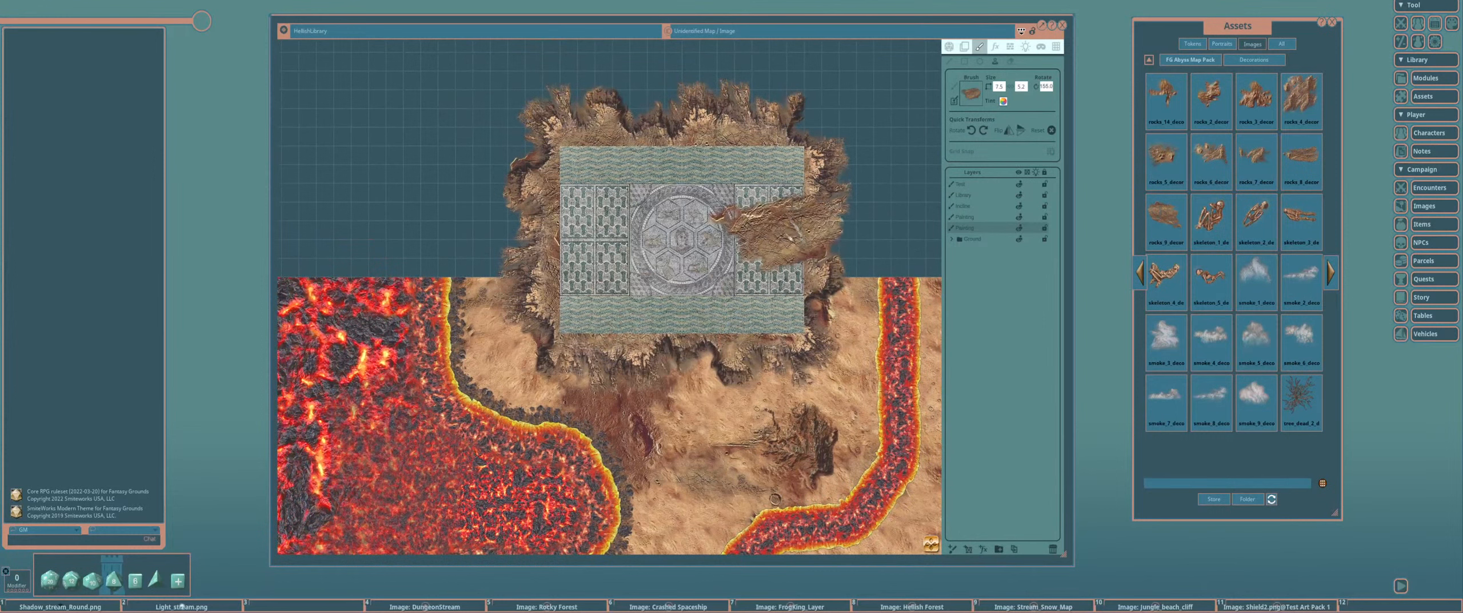
# Select the Incline layer, search the FG Interior Map Pack 2 images for "stair" and load a stone stairs asset as the brush
pyautogui.click(984, 205)
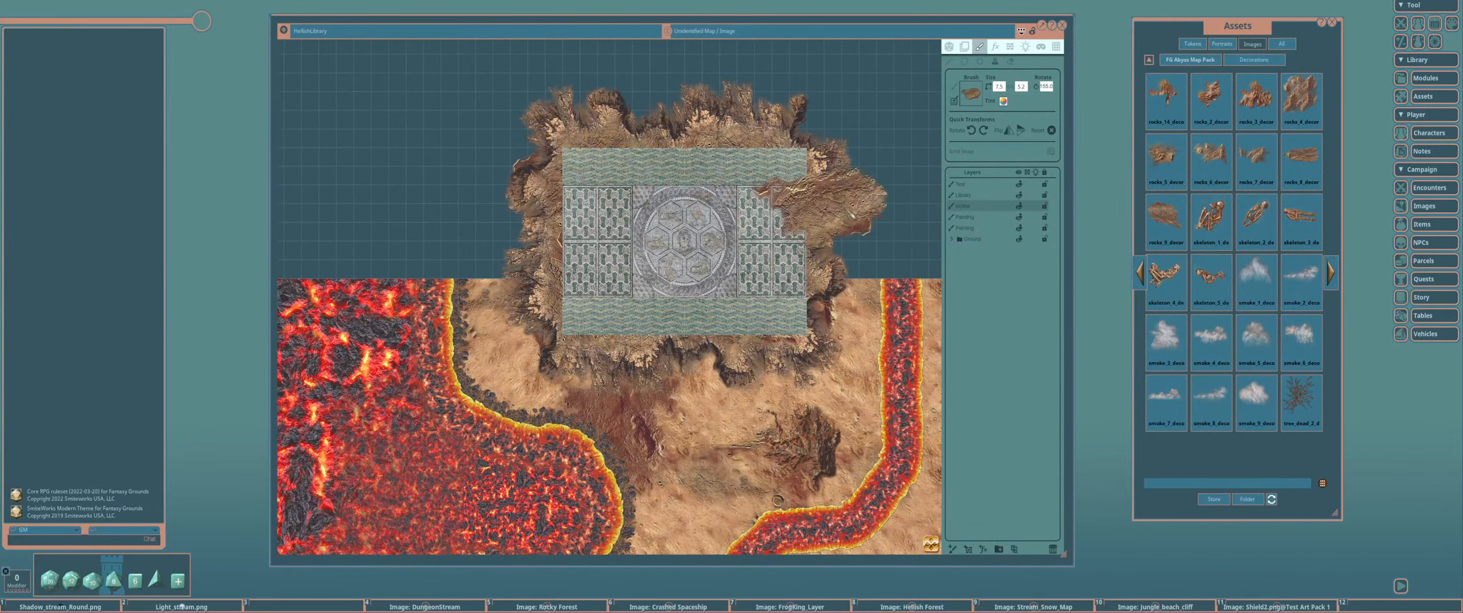
pyautogui.click(1149, 59)
pyautogui.click(1149, 59)
pyautogui.click(1213, 433)
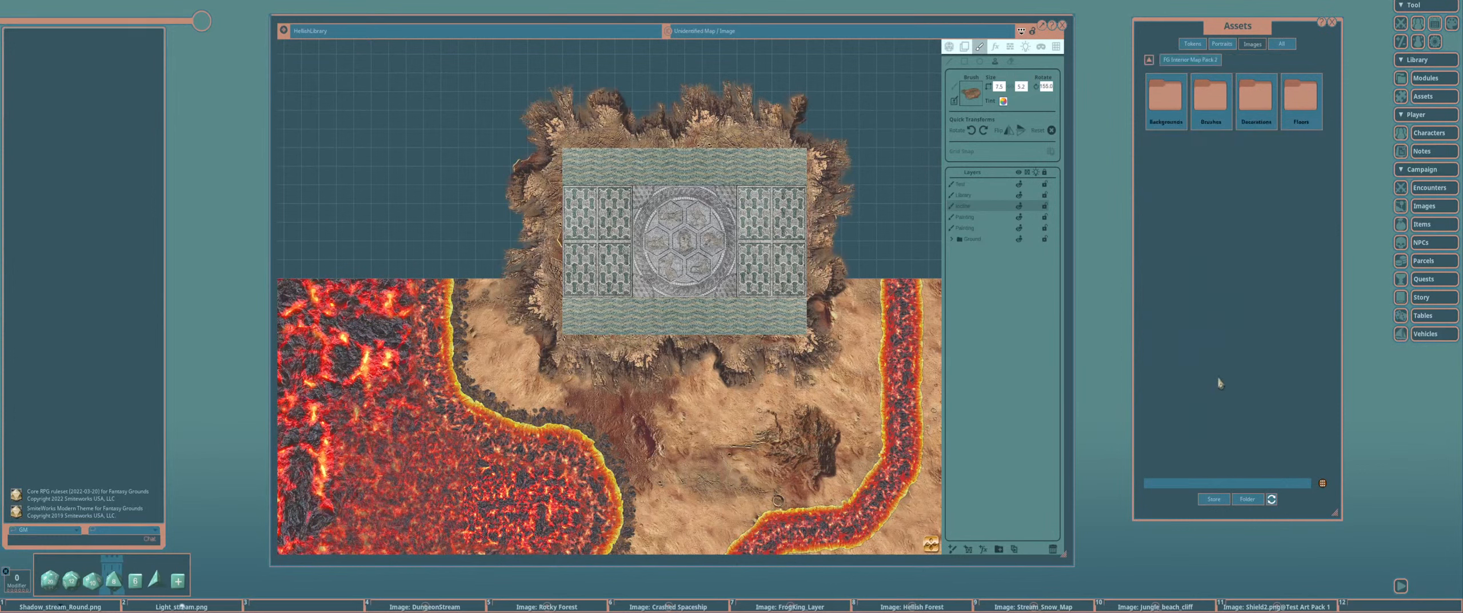
pyautogui.click(1169, 481)
pyautogui.write('stair')
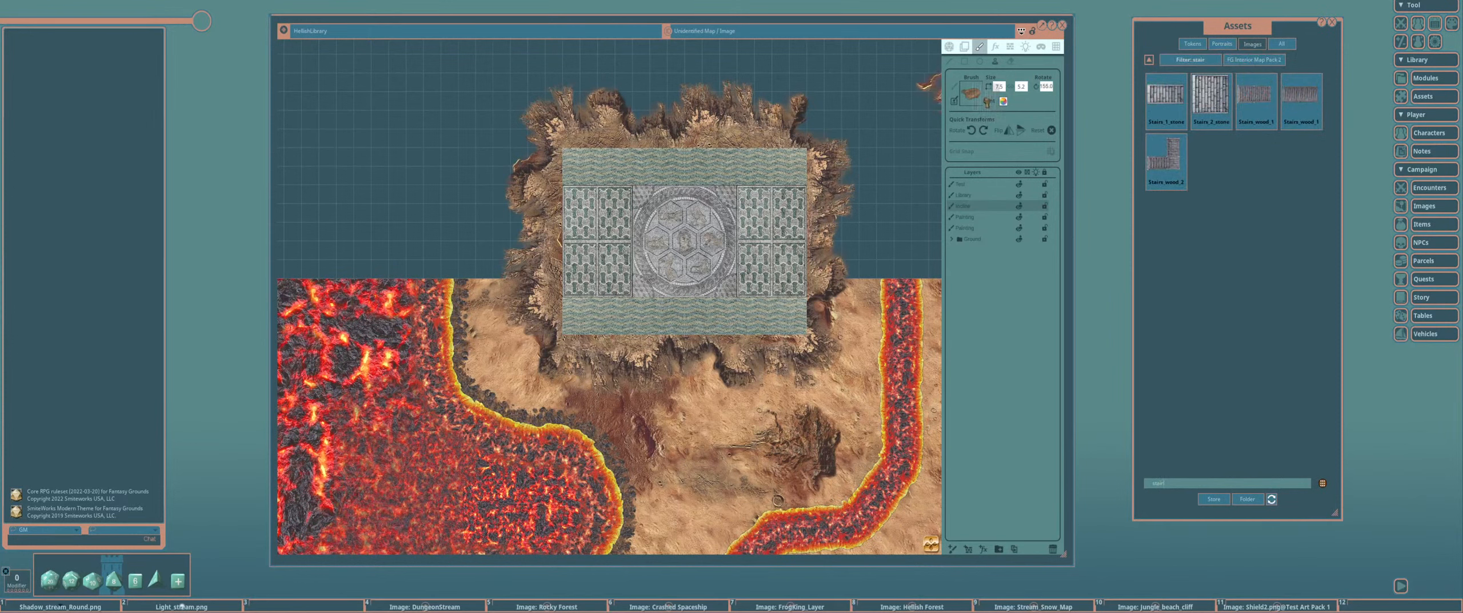
pyautogui.moveTo(985, 100); pyautogui.dragTo(972, 95)
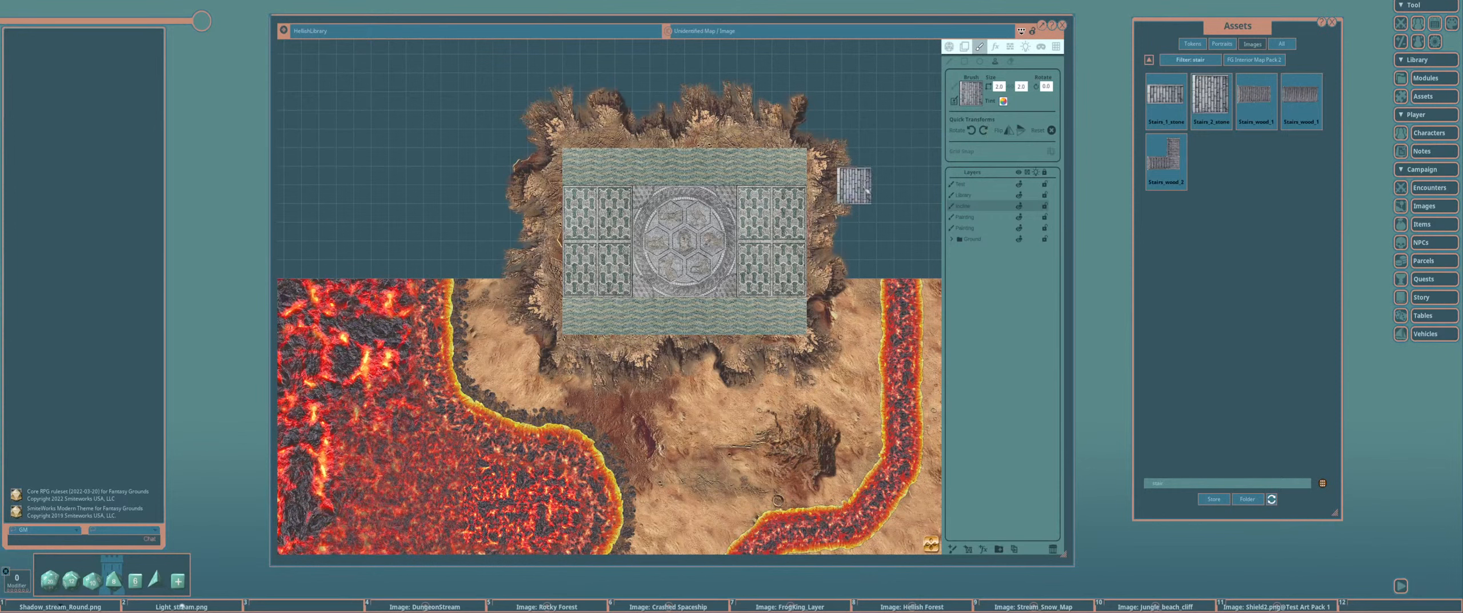
# Rotate the stairs brush to 90 degrees, size it 3 by 6 and stamp it centred against the platform's lower edge
pyautogui.click(983, 131)
pyautogui.scroll(3, 677, 371)
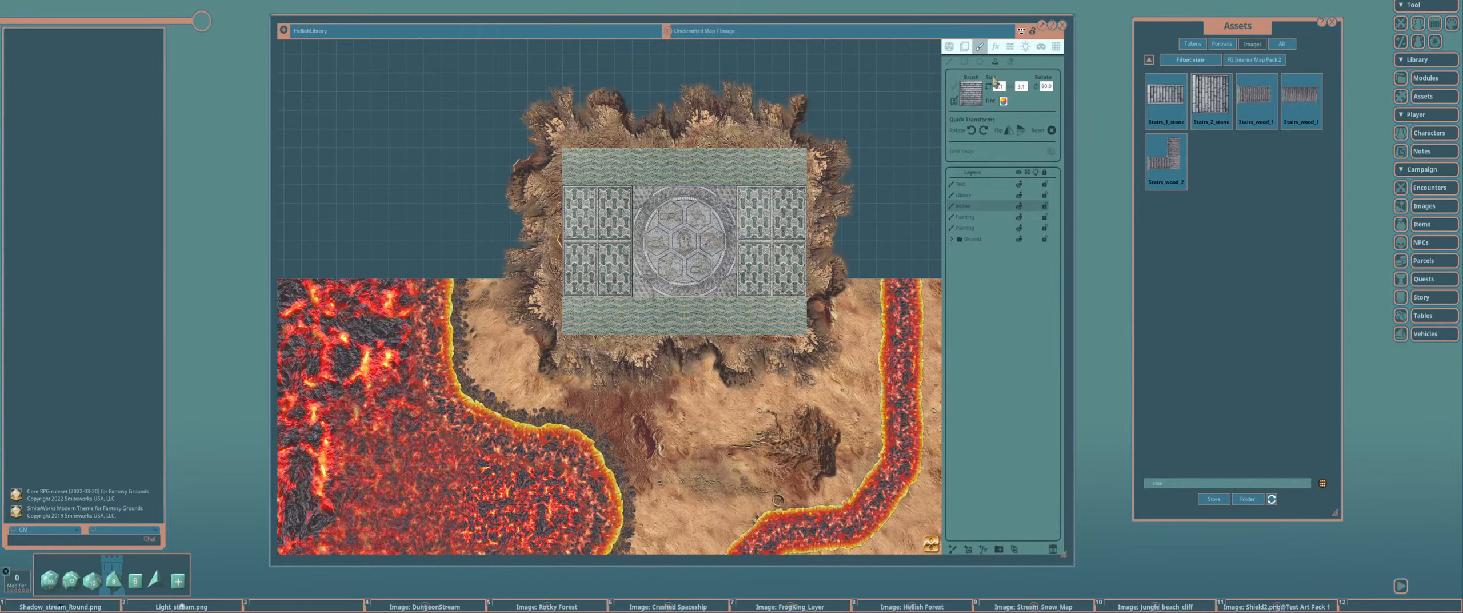
pyautogui.click(1001, 88)
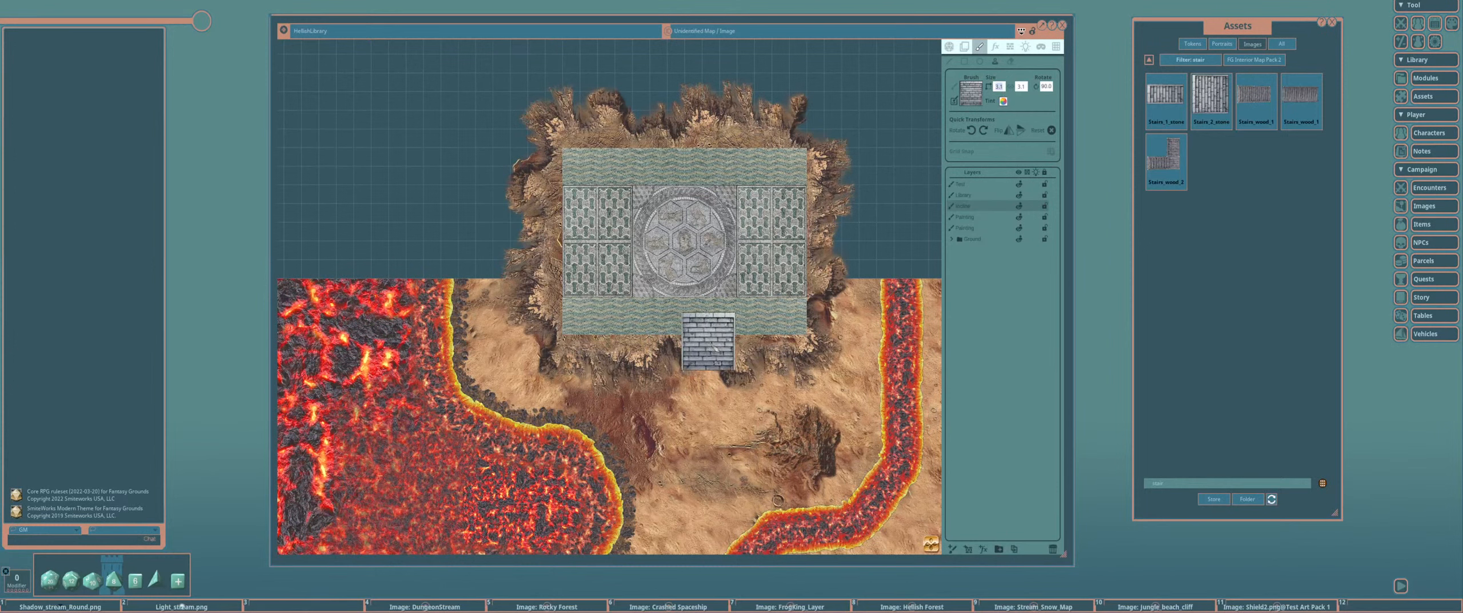
pyautogui.write('6')
pyautogui.press('Return')
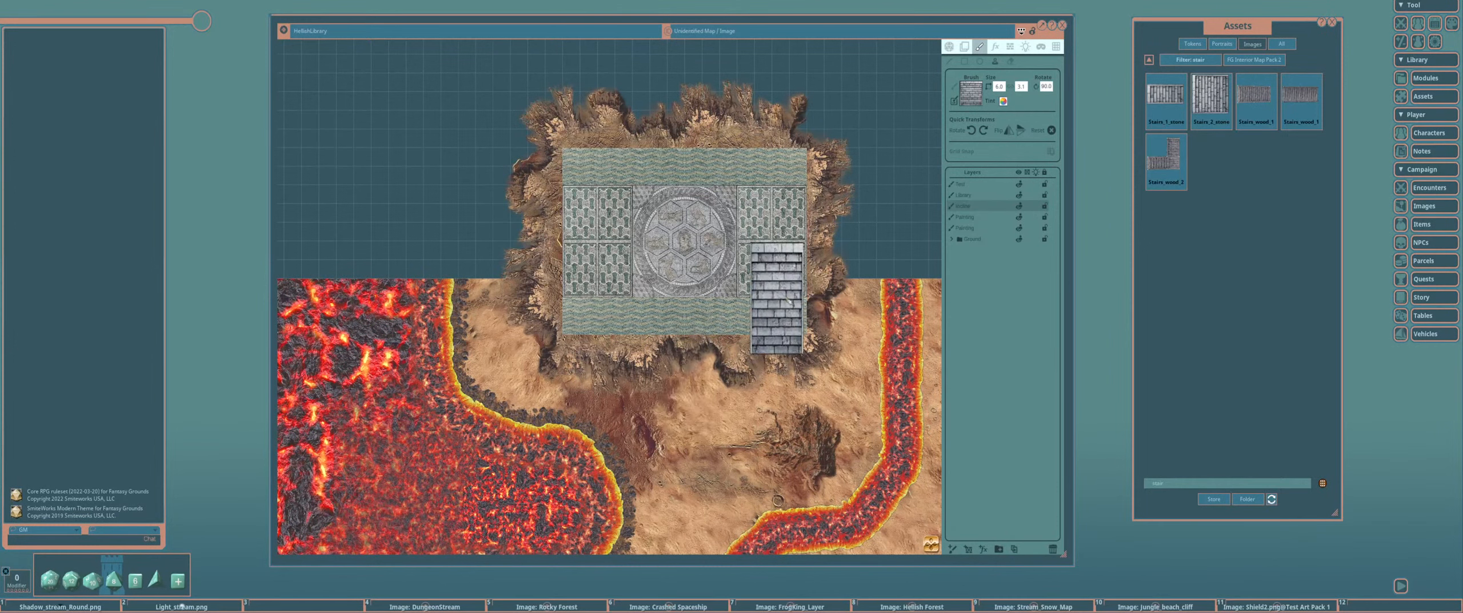
pyautogui.click(1002, 88)
pyautogui.write('3')
pyautogui.press('Return')
pyautogui.click(1022, 87)
pyautogui.write('6')
pyautogui.press('Return')
pyautogui.click(684, 363)
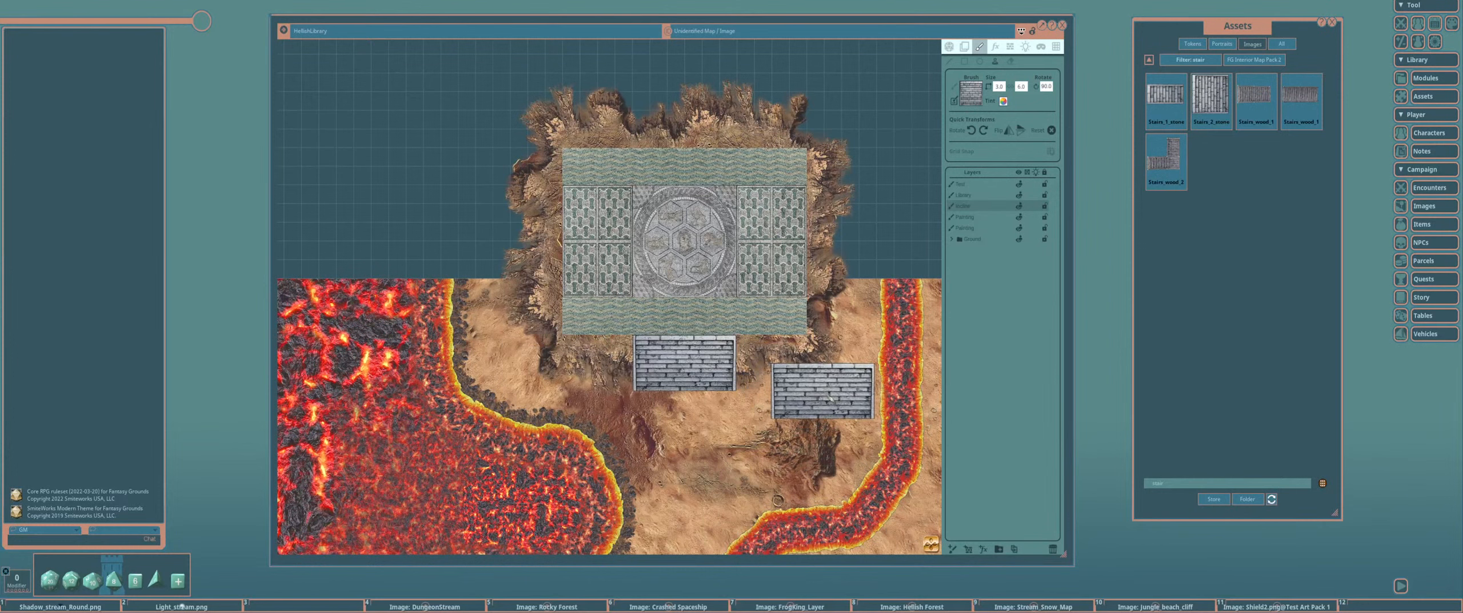
# Load the Wall_stone_4 brush from the interior map pack's Brushes folder and set it to draw as lines
pyautogui.moveTo(834, 397); pyautogui.dragTo(836, 383)
pyautogui.scroll(2, 832, 361)
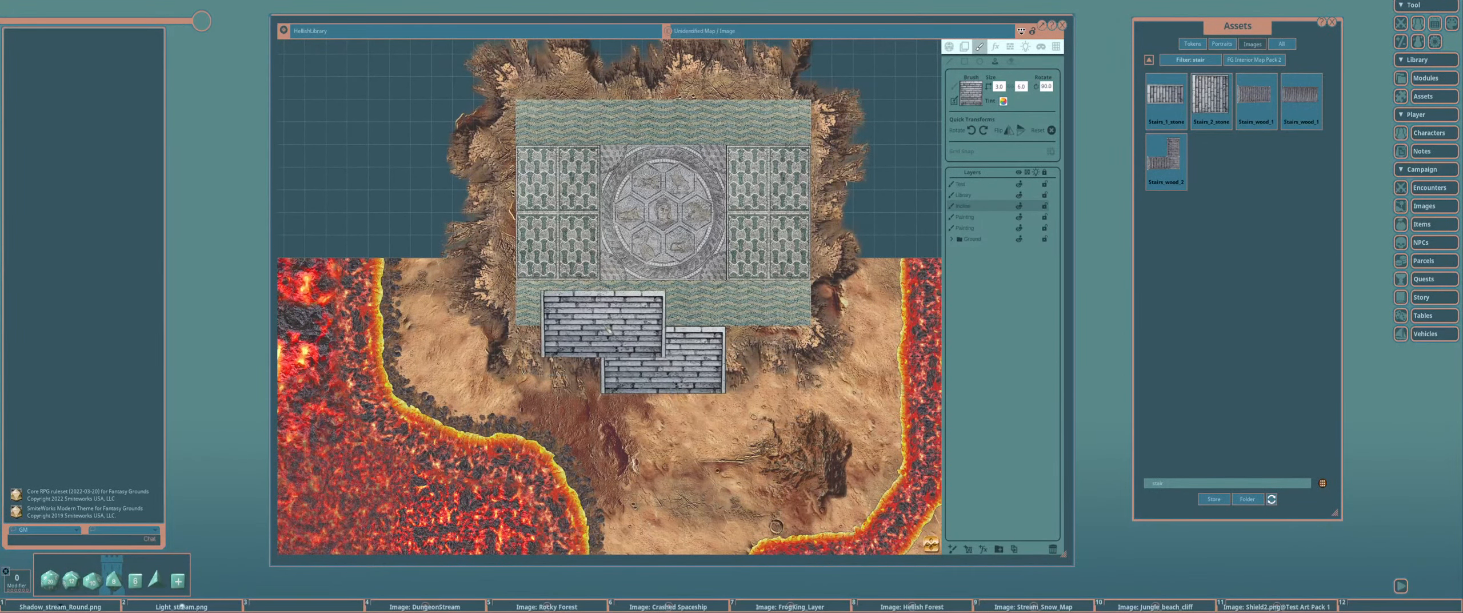
pyautogui.moveTo(495, 292); pyautogui.dragTo(489, 323)
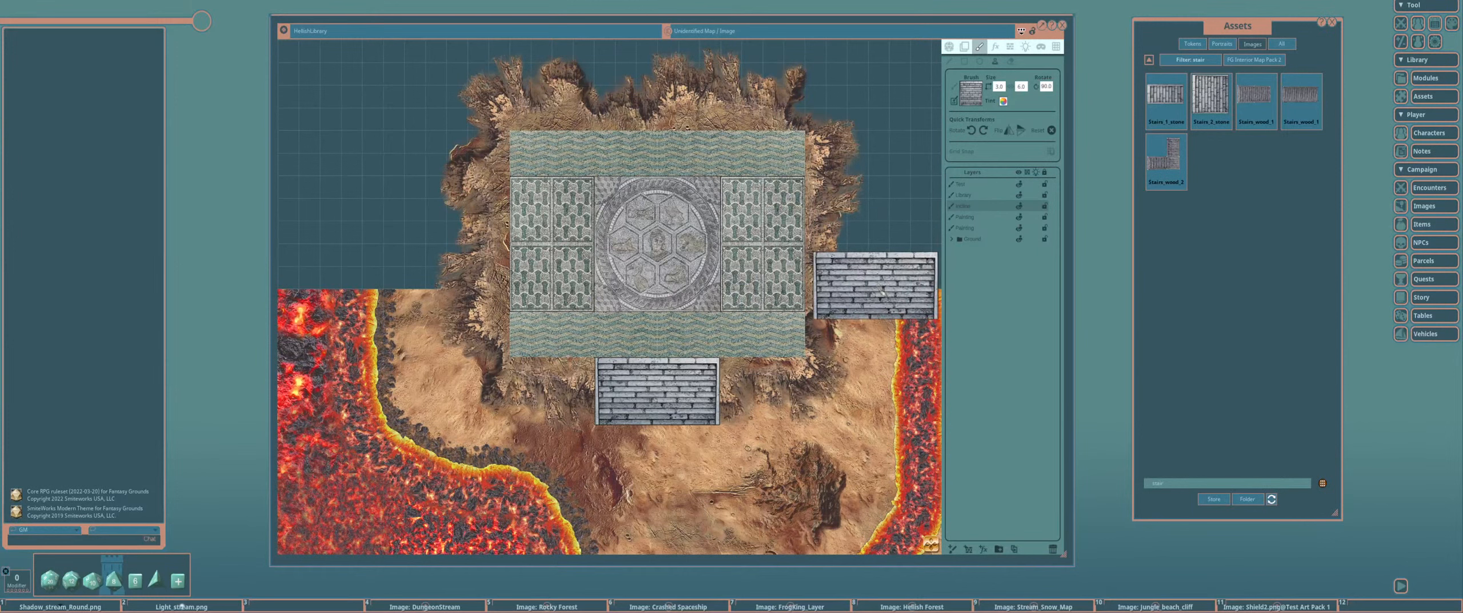
pyautogui.click(1207, 60)
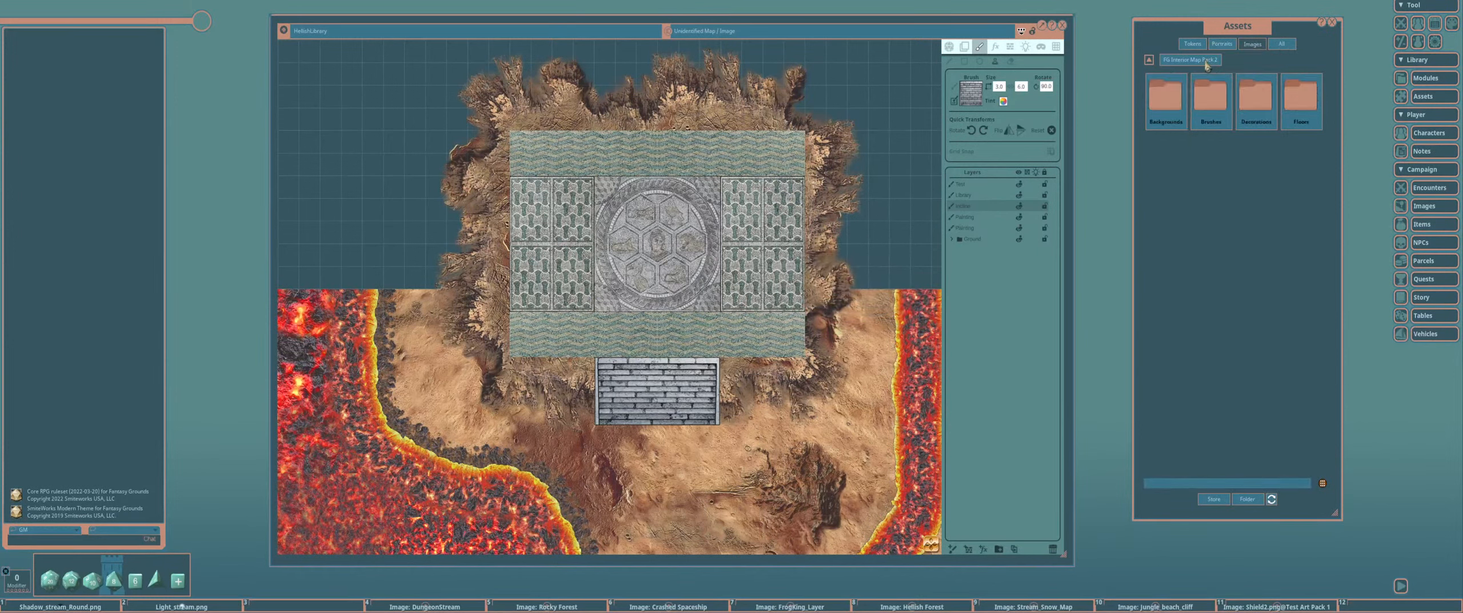
pyautogui.click(1210, 98)
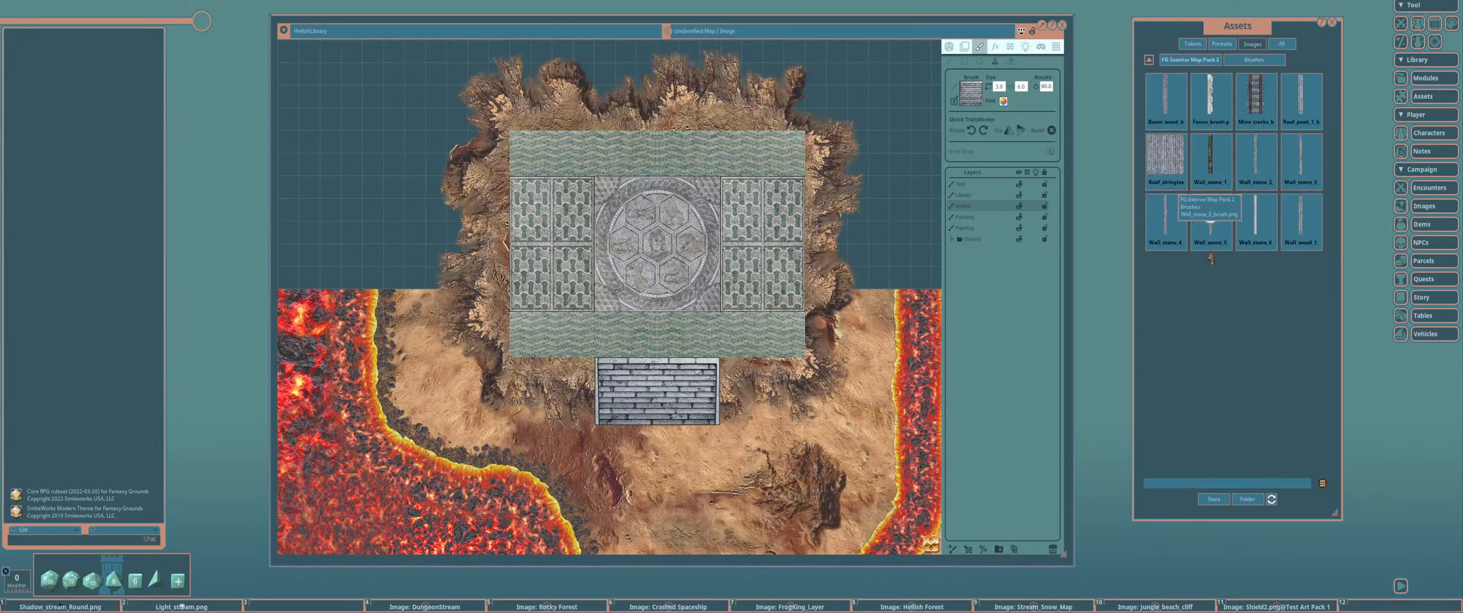
pyautogui.moveTo(1161, 226); pyautogui.dragTo(971, 94)
pyautogui.click(949, 61)
# Draw a stone wall around the platform's perimeter, from one side of the stairs to the other, leaving the stairs open
pyautogui.click(595, 357)
pyautogui.keyDown('ctrl'); pyautogui.click(511, 357); pyautogui.keyUp('ctrl')
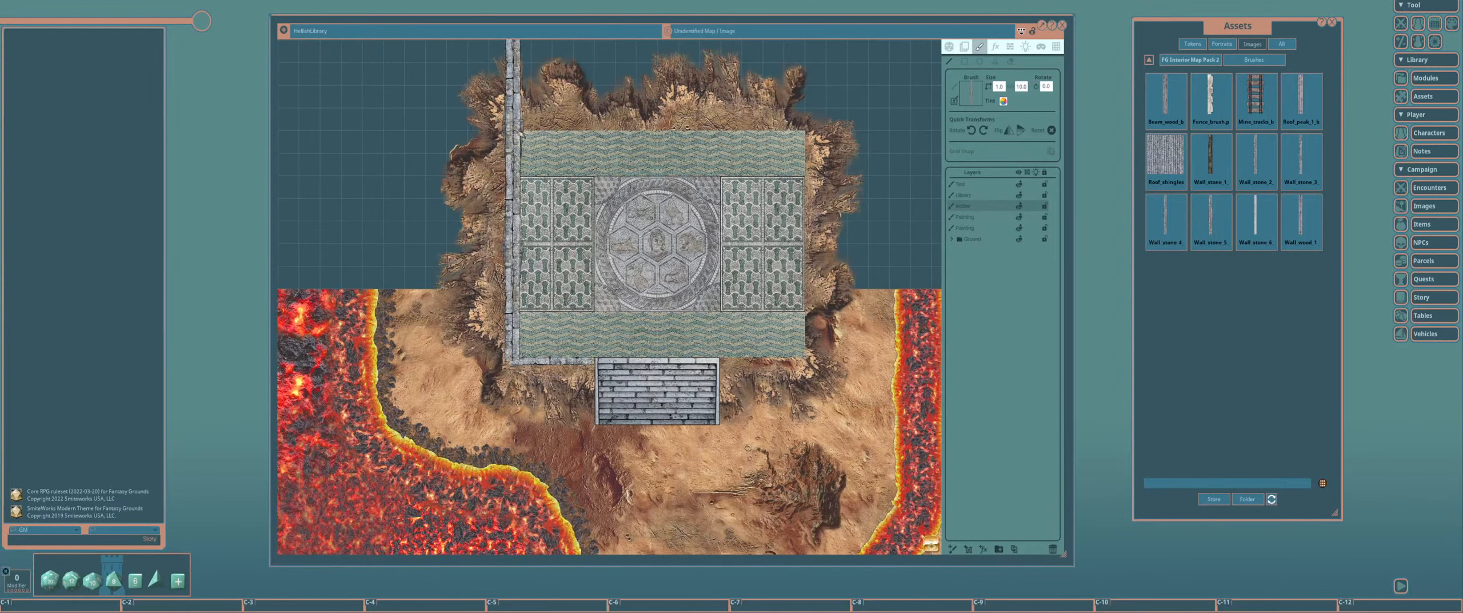
pyautogui.click(514, 127)
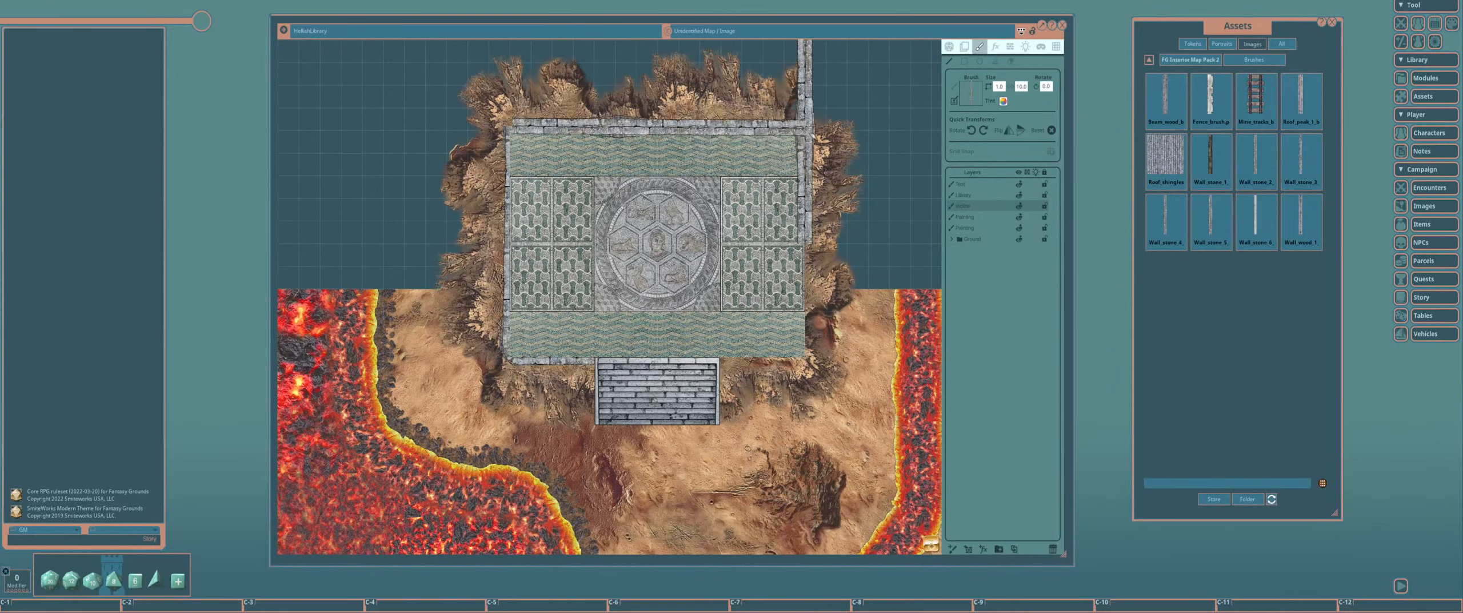
pyautogui.click(812, 135)
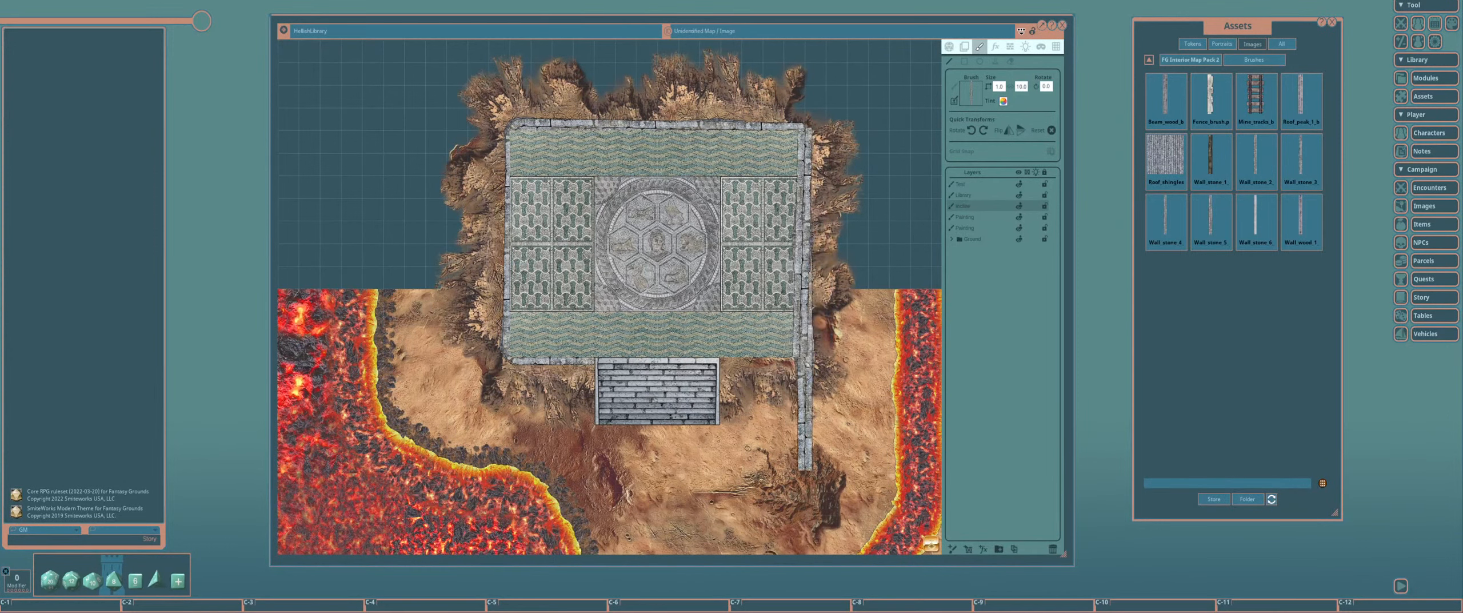
pyautogui.click(805, 357)
pyautogui.keyDown('ctrl'); pyautogui.click(721, 357); pyautogui.keyUp('ctrl')
pyautogui.moveTo(721, 274); pyautogui.dragTo(661, 319)
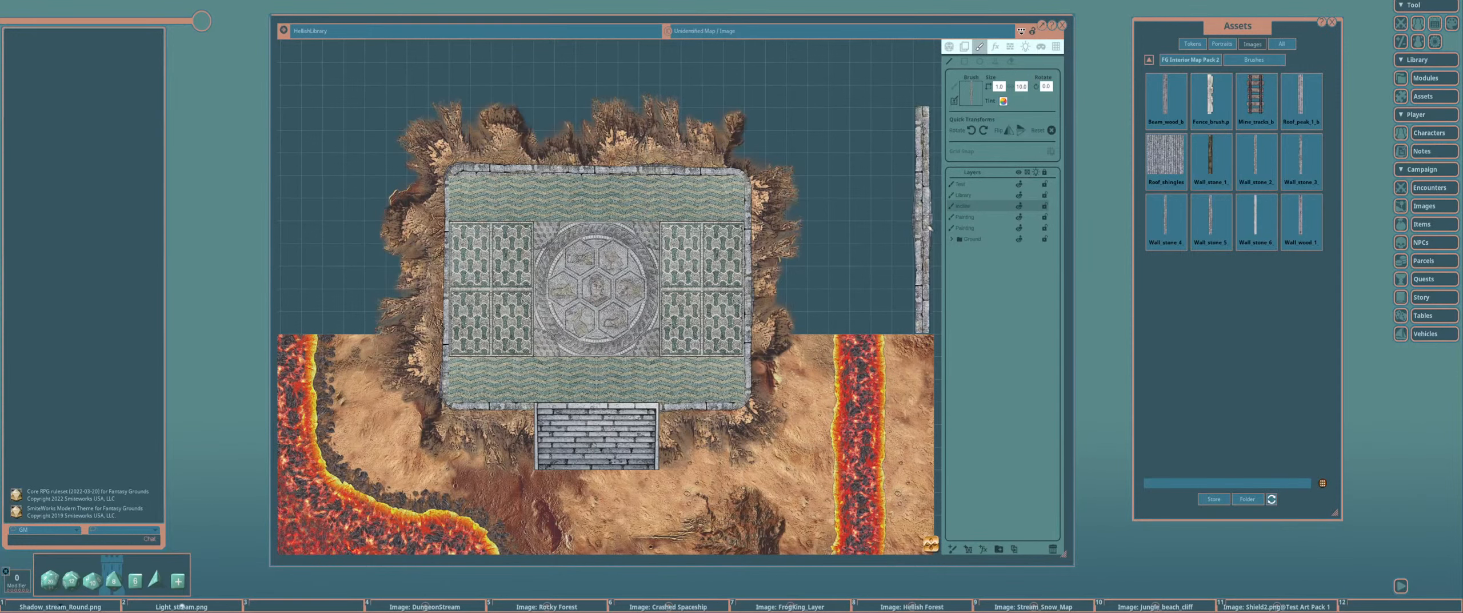
# On the layer above Incline, draw a rectangle with the Wall_stone_6 brush around the platform's outer edge
pyautogui.click(980, 195)
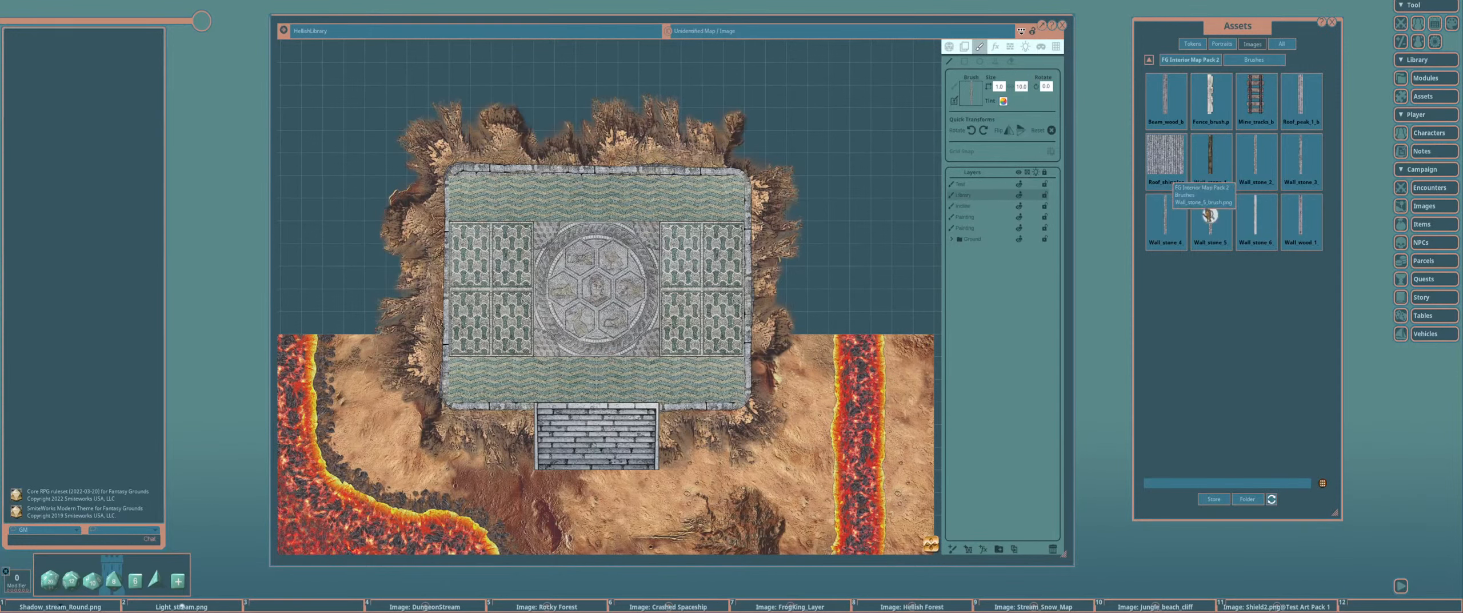
pyautogui.moveTo(1255, 215); pyautogui.dragTo(971, 94)
pyautogui.click(964, 62)
pyautogui.scroll(3, 449, 199)
pyautogui.moveTo(449, 168); pyautogui.dragTo(840, 469)
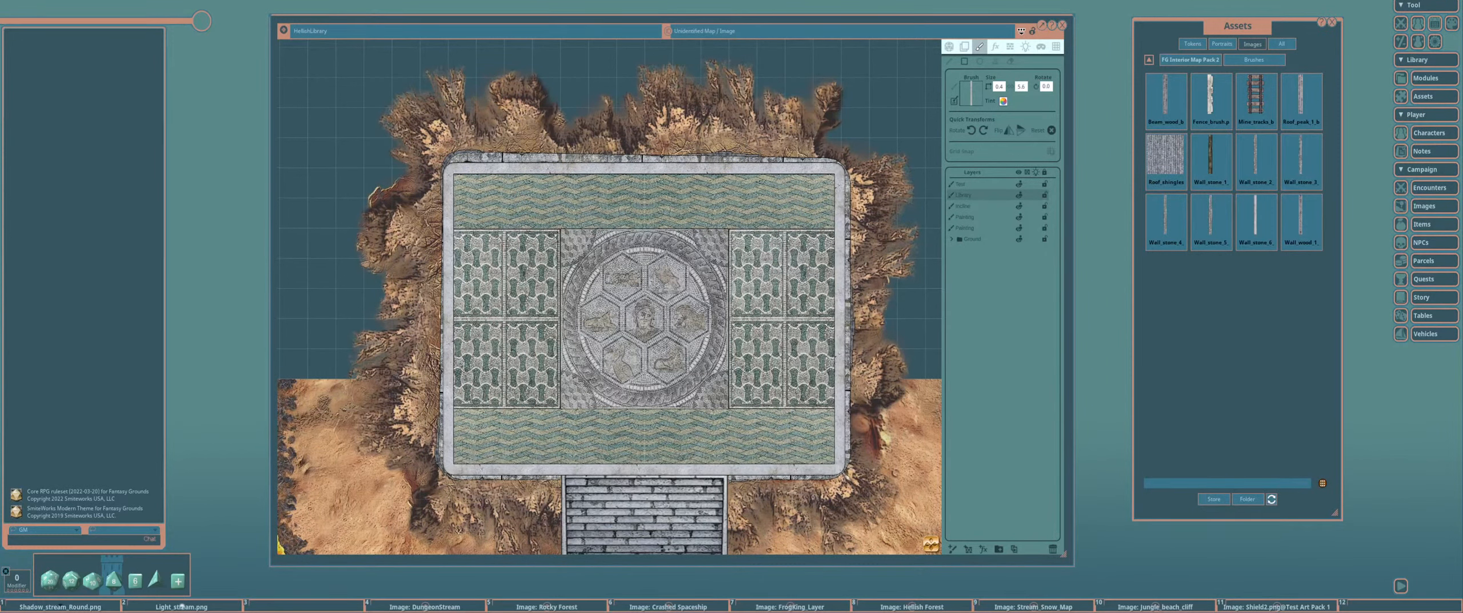
pyautogui.moveTo(841, 469); pyautogui.dragTo(841, 469)
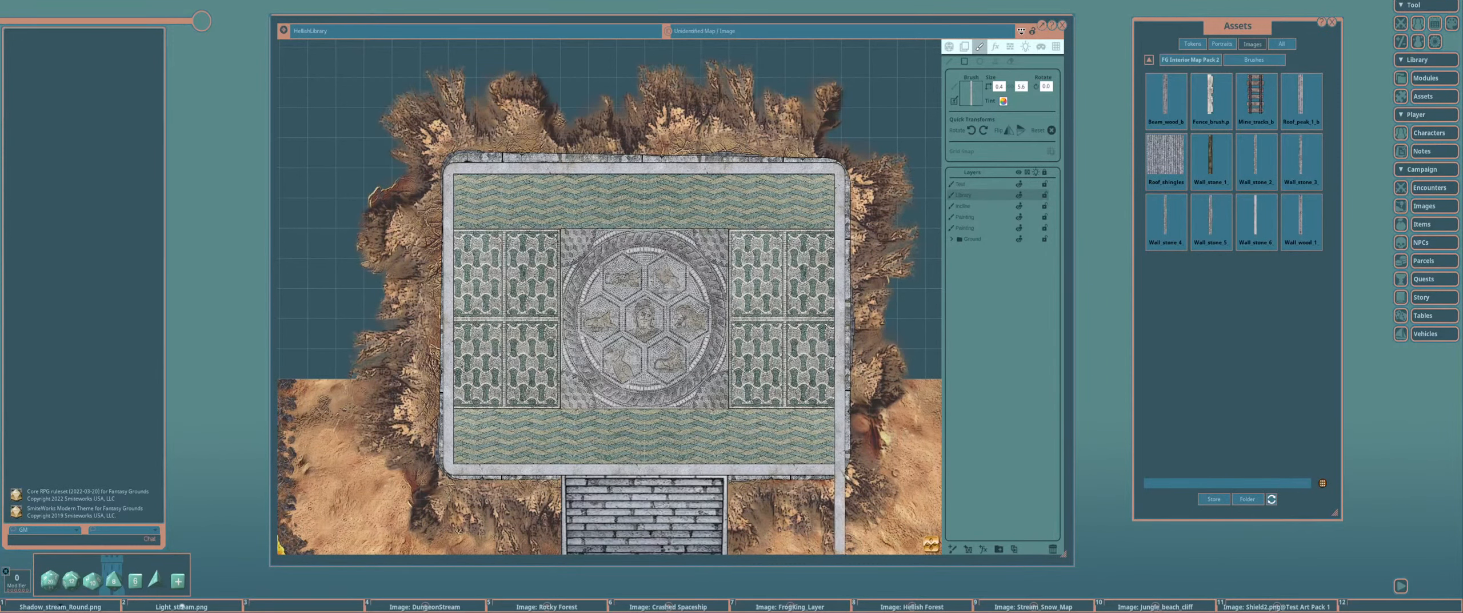
# Search the interior map pack images for "column" and load the Column_2 stone asset as the brush
pyautogui.scroll(-4, 832, 377)
pyautogui.moveTo(829, 378)
pyautogui.mouseDown()
pyautogui.moveTo(733, 354)
pyautogui.moveTo(710, 319)
pyautogui.mouseUp()
pyautogui.scroll(2, 710, 320)
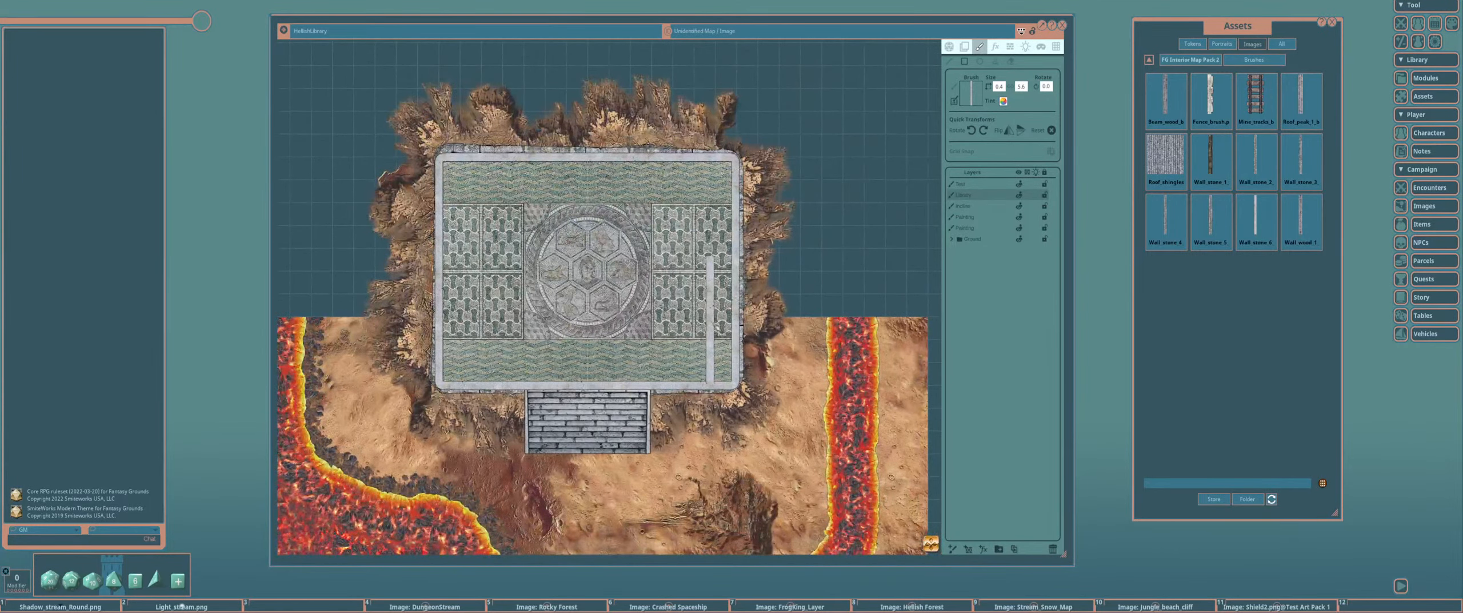
pyautogui.scroll(-2, 710, 320)
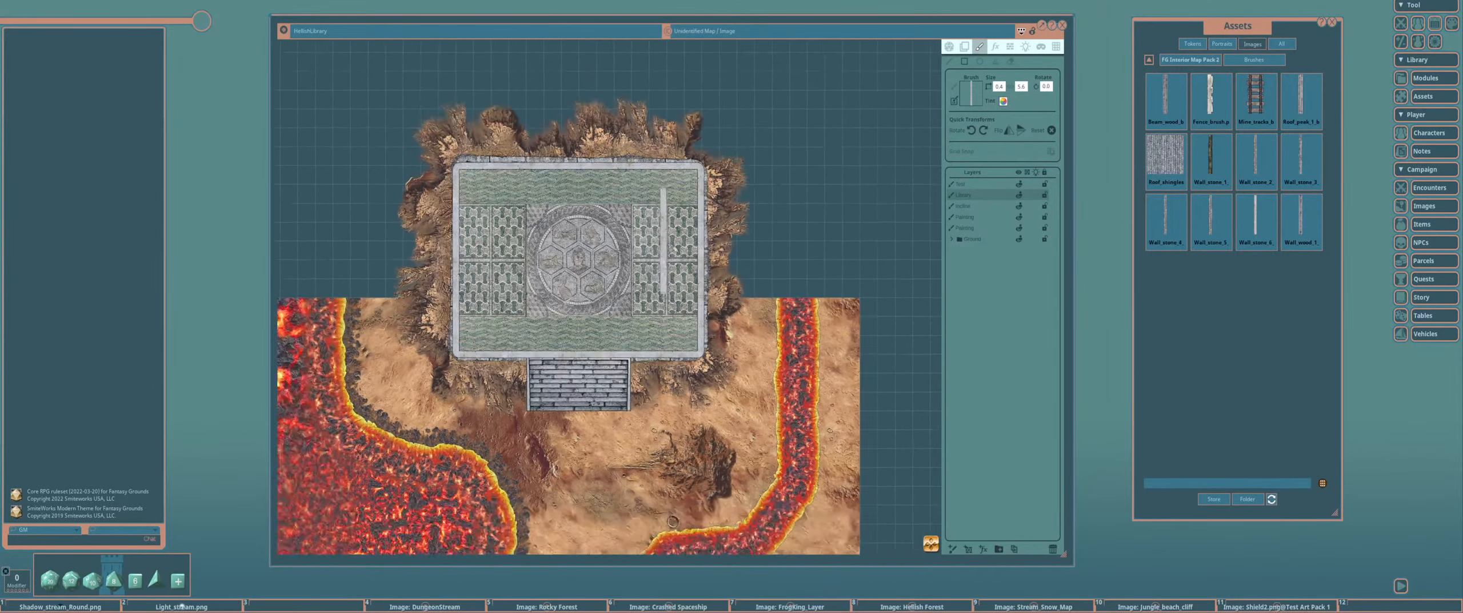
pyautogui.scroll(-2, 663, 240)
pyautogui.scroll(-2, 689, 256)
pyautogui.click(1148, 60)
pyautogui.click(1227, 483)
pyautogui.write('column')
pyautogui.click(1211, 101)
# Scale and rotate the Column_2 brush over the platform to try out different angles for a fallen column
pyautogui.scroll(5, 663, 240)
pyautogui.scroll(-19, 748, 291)
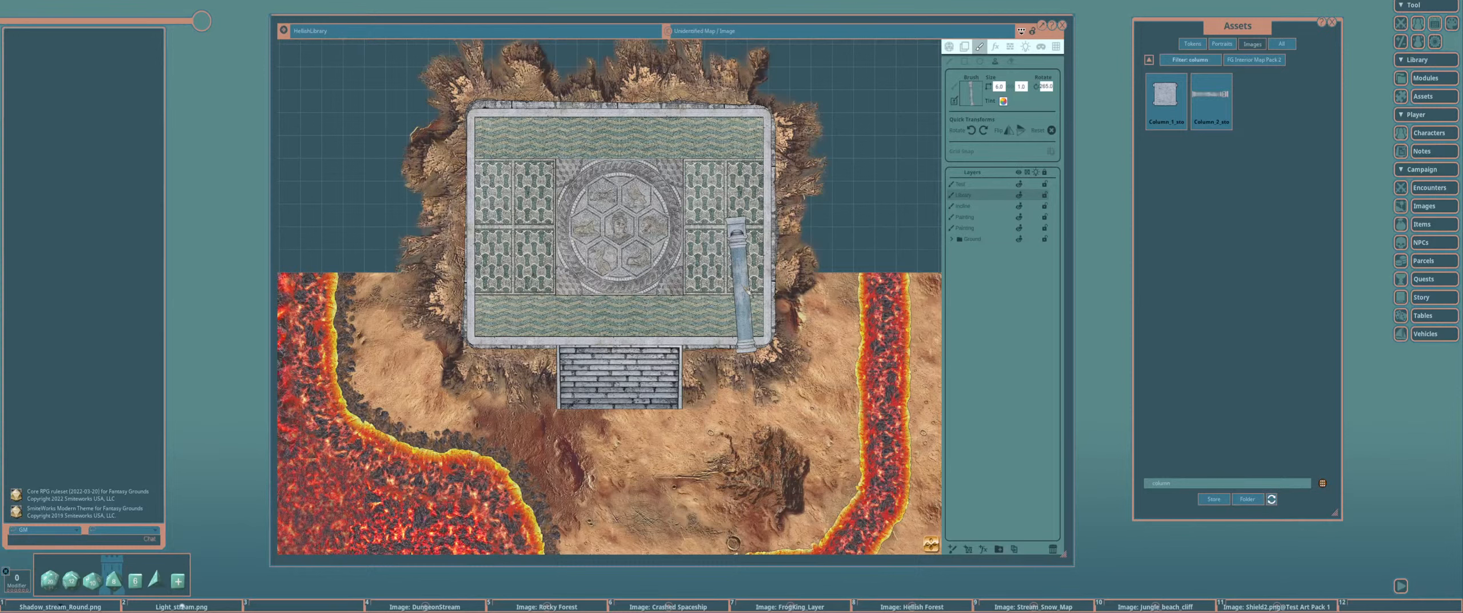
pyautogui.scroll(18, 744, 287)
pyautogui.scroll(-10, 712, 314)
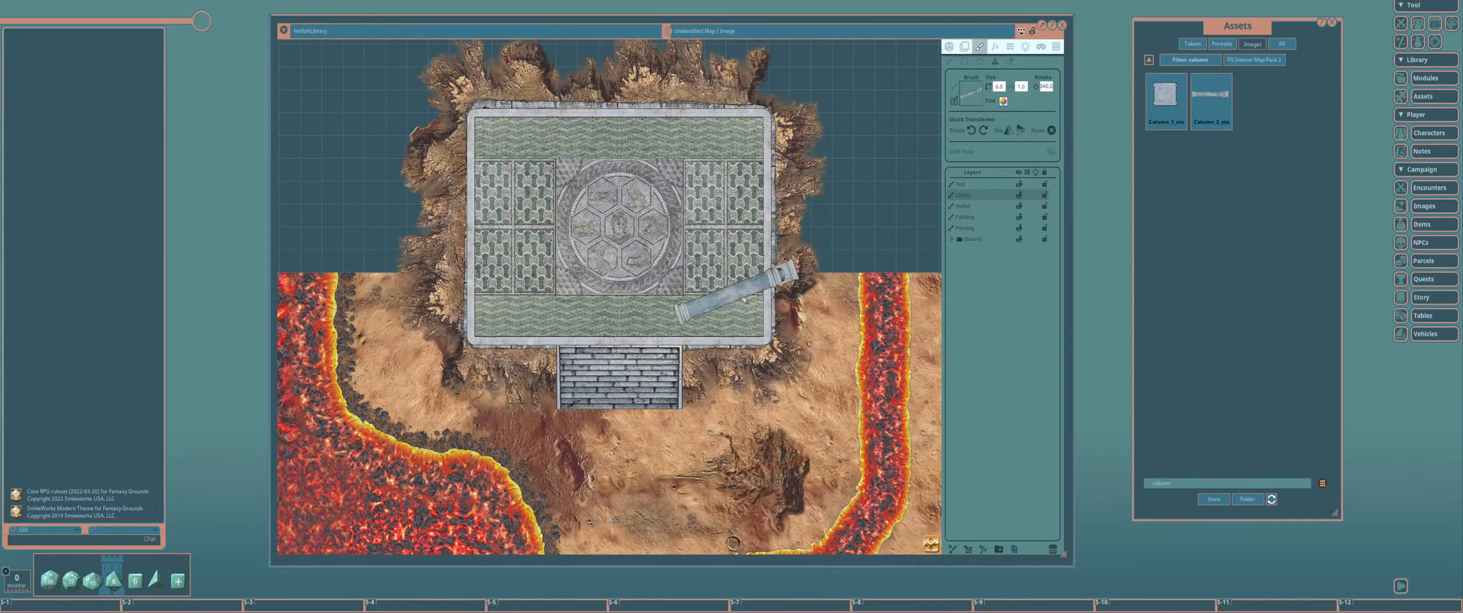
pyautogui.scroll(4, 743, 294)
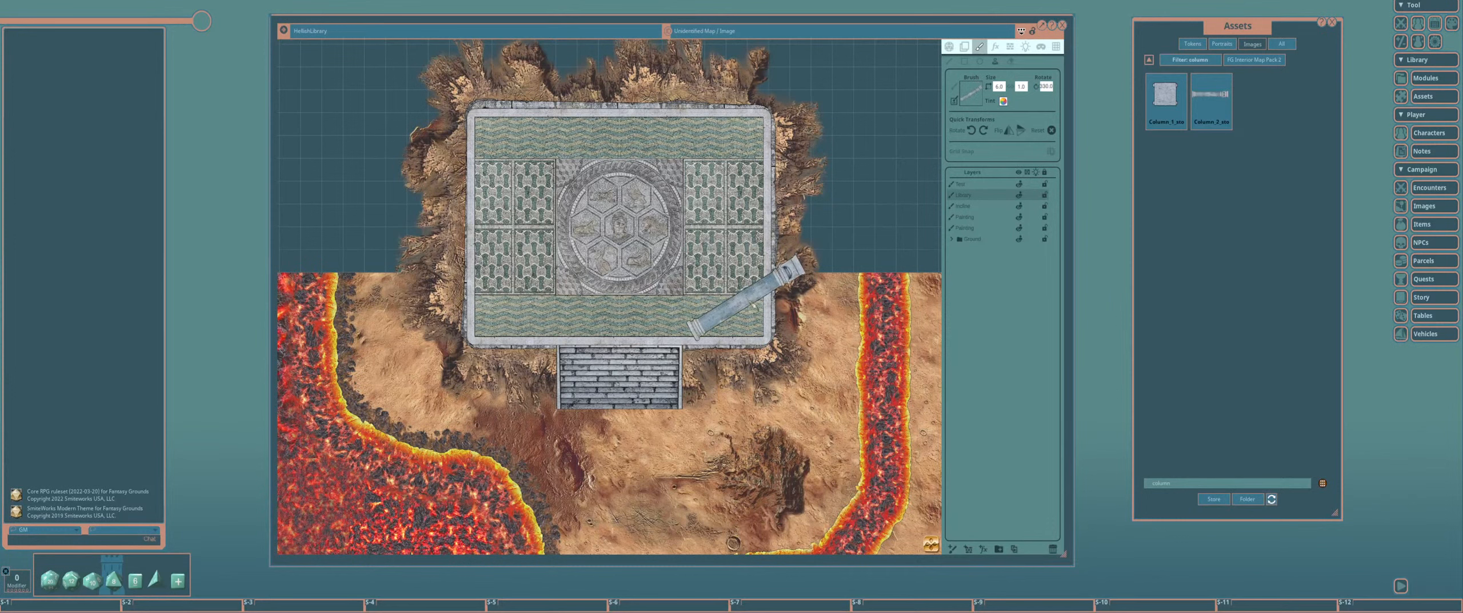
pyautogui.scroll(-1, 755, 300)
pyautogui.scroll(-2, 755, 300)
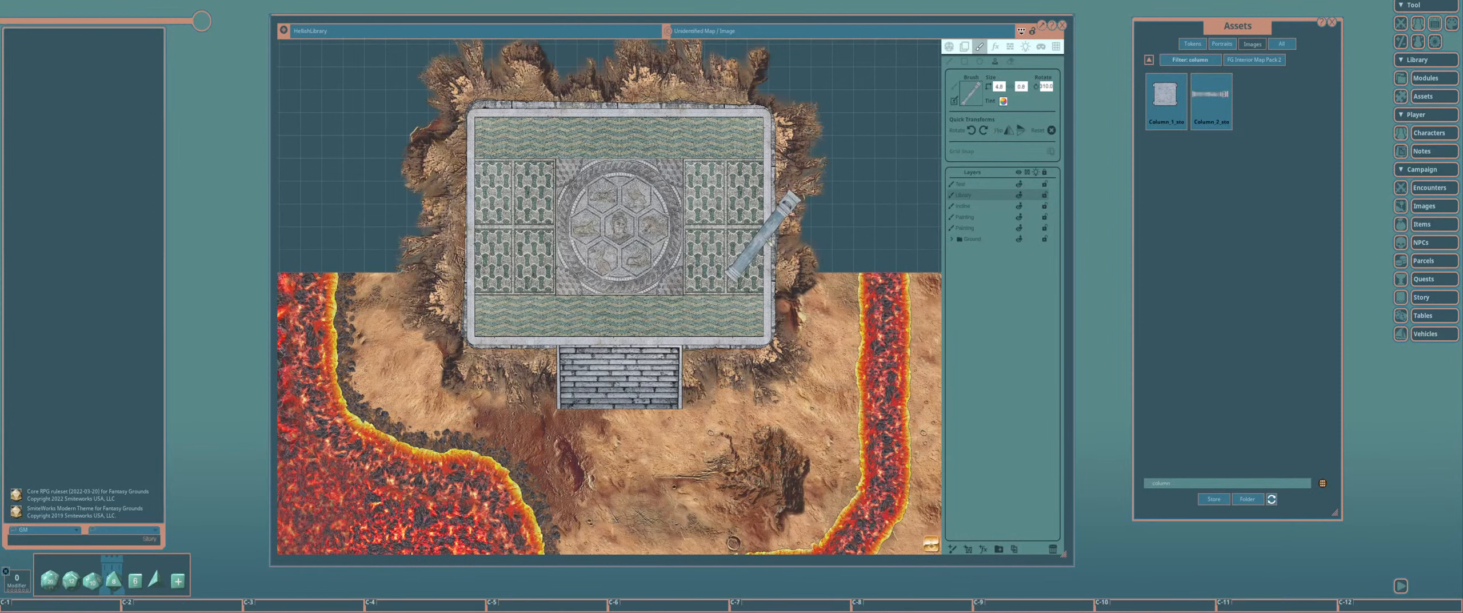
pyautogui.scroll(2, 764, 236)
pyautogui.scroll(-2, 763, 236)
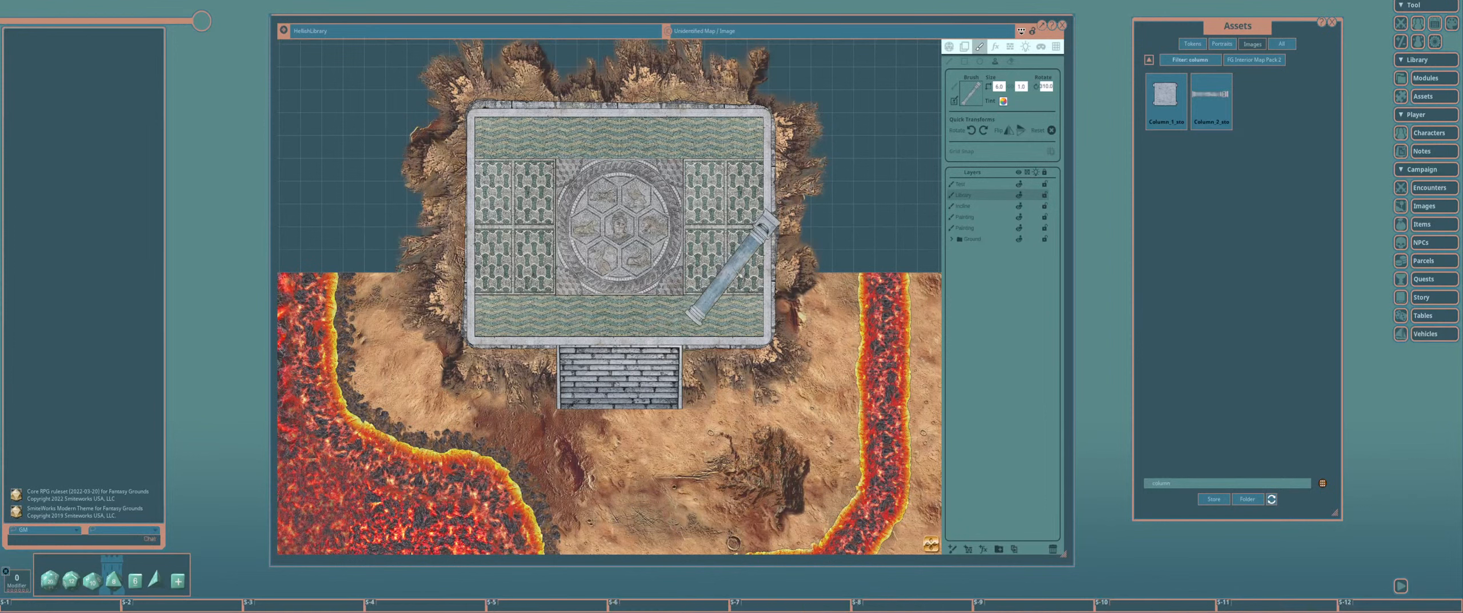
pyautogui.scroll(4, 733, 267)
pyautogui.scroll(-12, 738, 288)
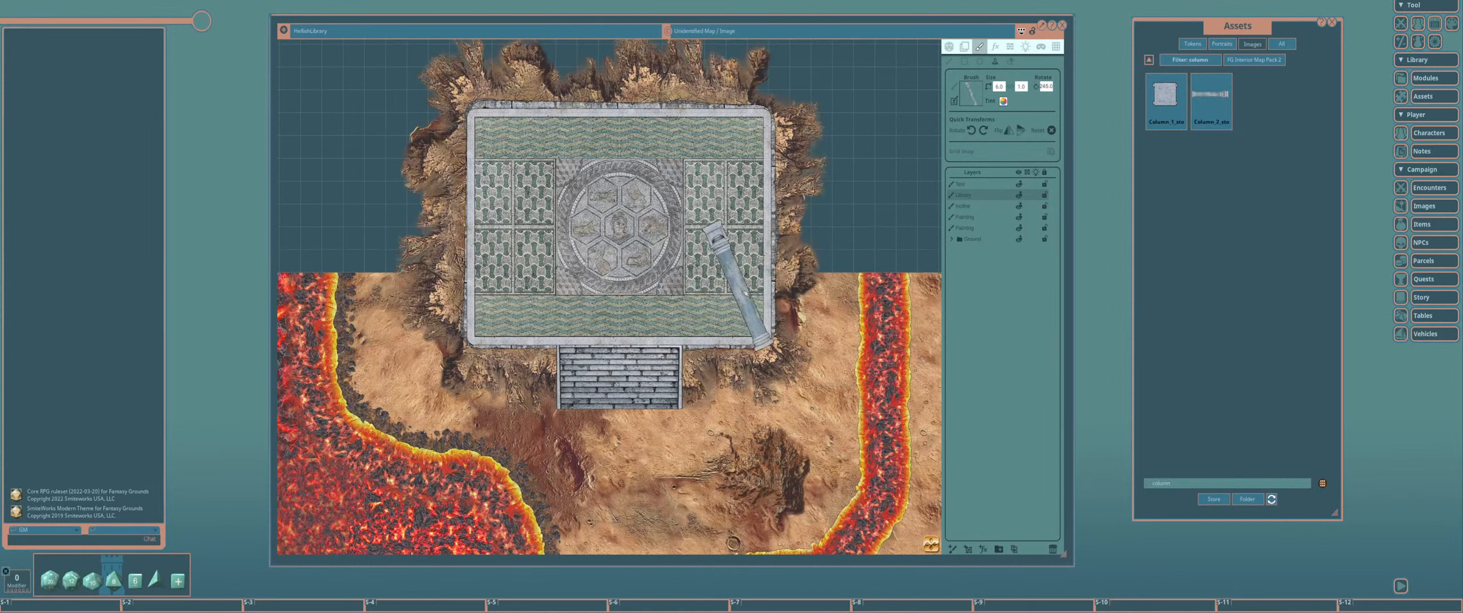
pyautogui.scroll(6, 737, 288)
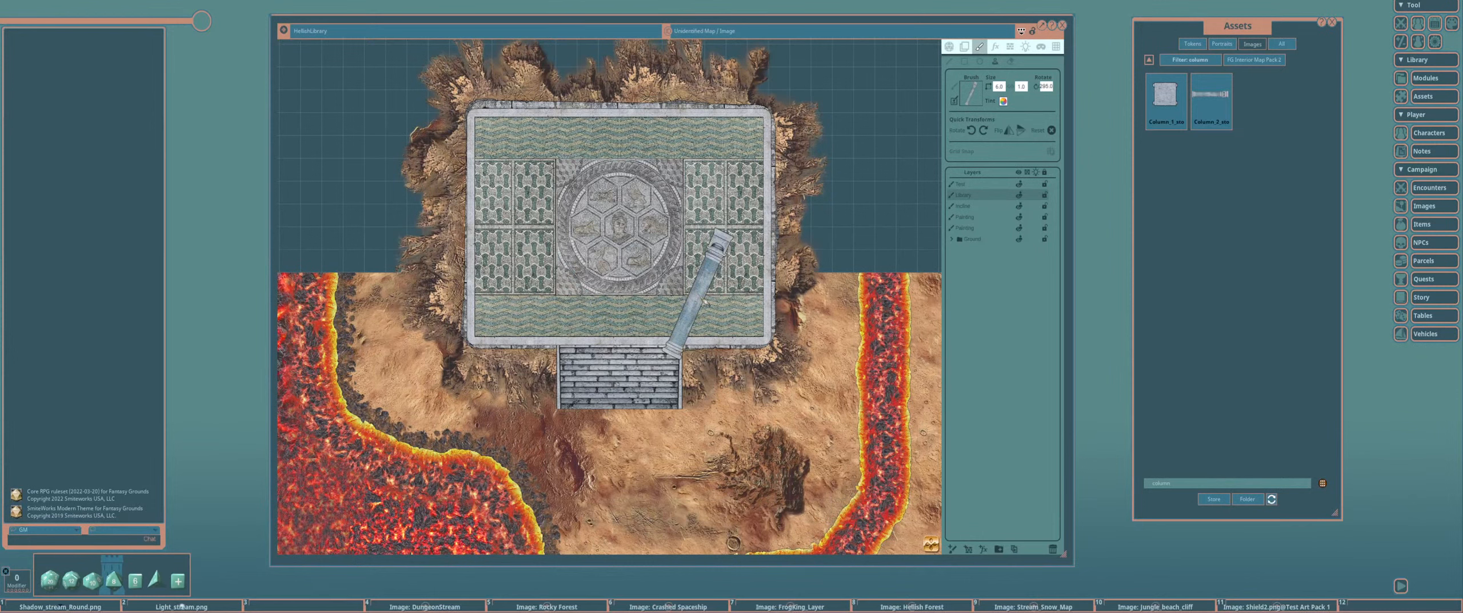
# Toggle the brush tint on and off repeatedly to compare the column with and without it
pyautogui.press('t')
pyautogui.press('t')
pyautogui.press('t')
pyautogui.press('t')
pyautogui.press('t')
pyautogui.press('t')
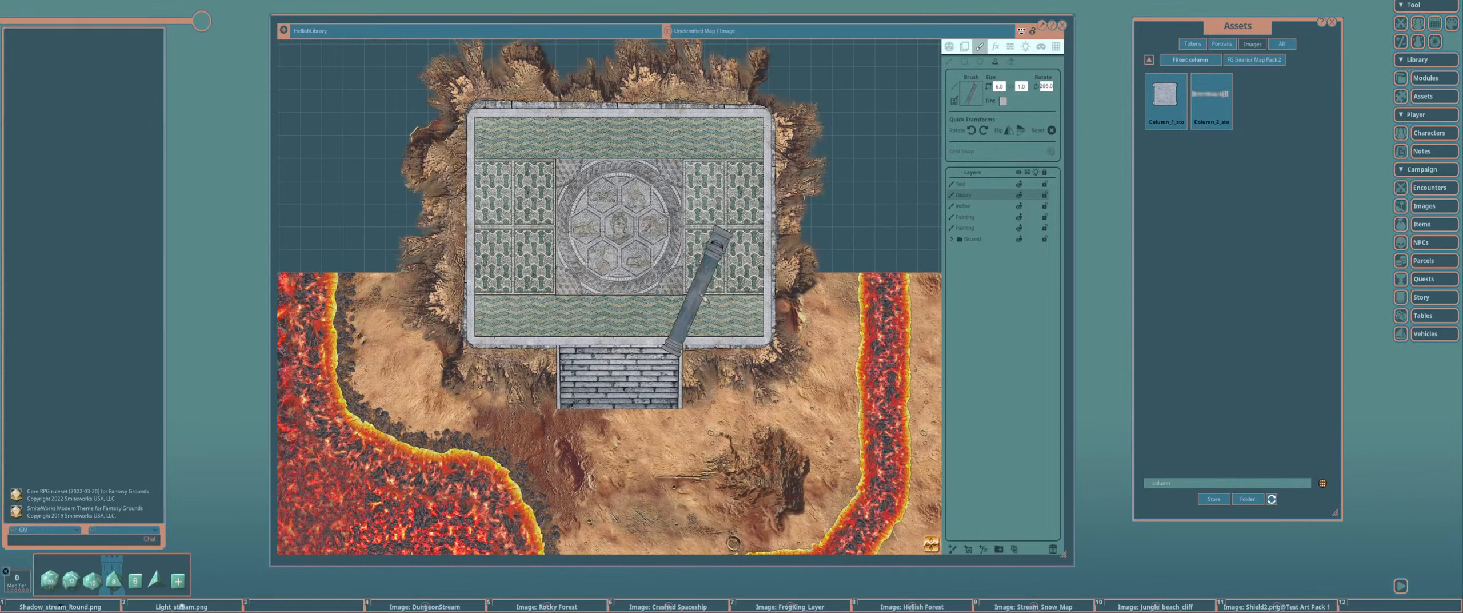
pyautogui.press('t')
pyautogui.press('t')
pyautogui.press('t')
pyautogui.press('t')
pyautogui.press('t')
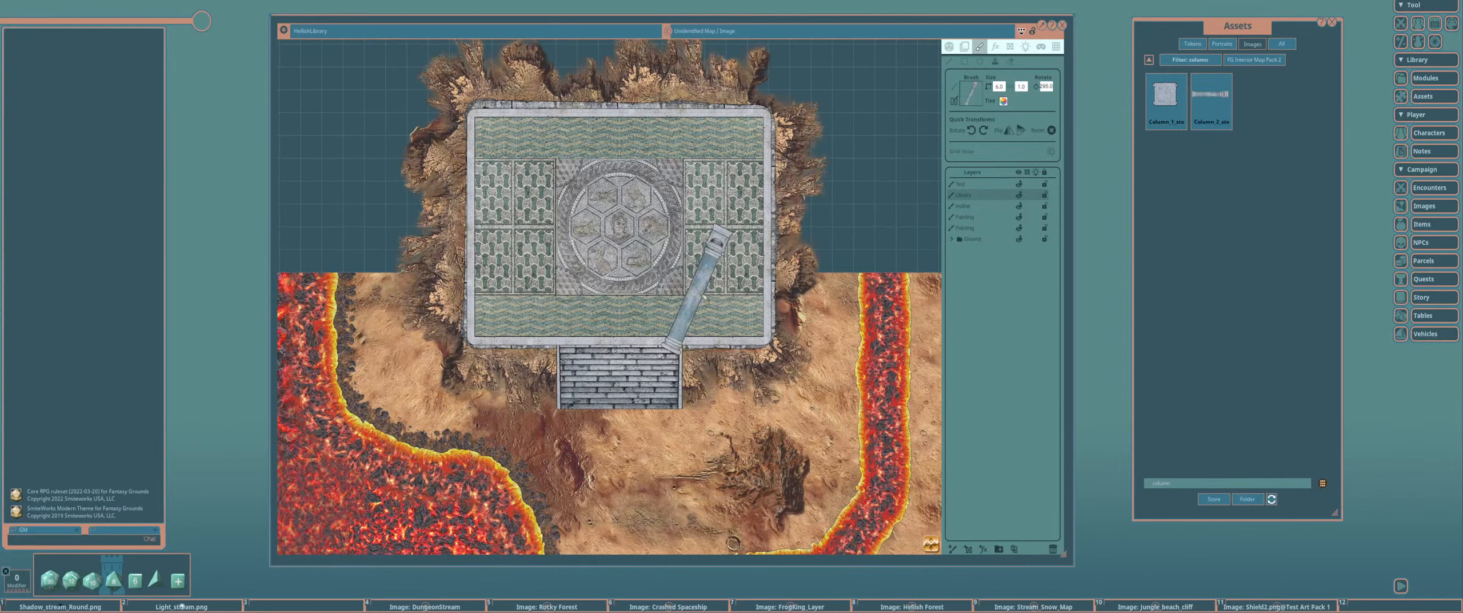
pyautogui.press('t')
pyautogui.press('t')
pyautogui.press('t')
pyautogui.press('t')
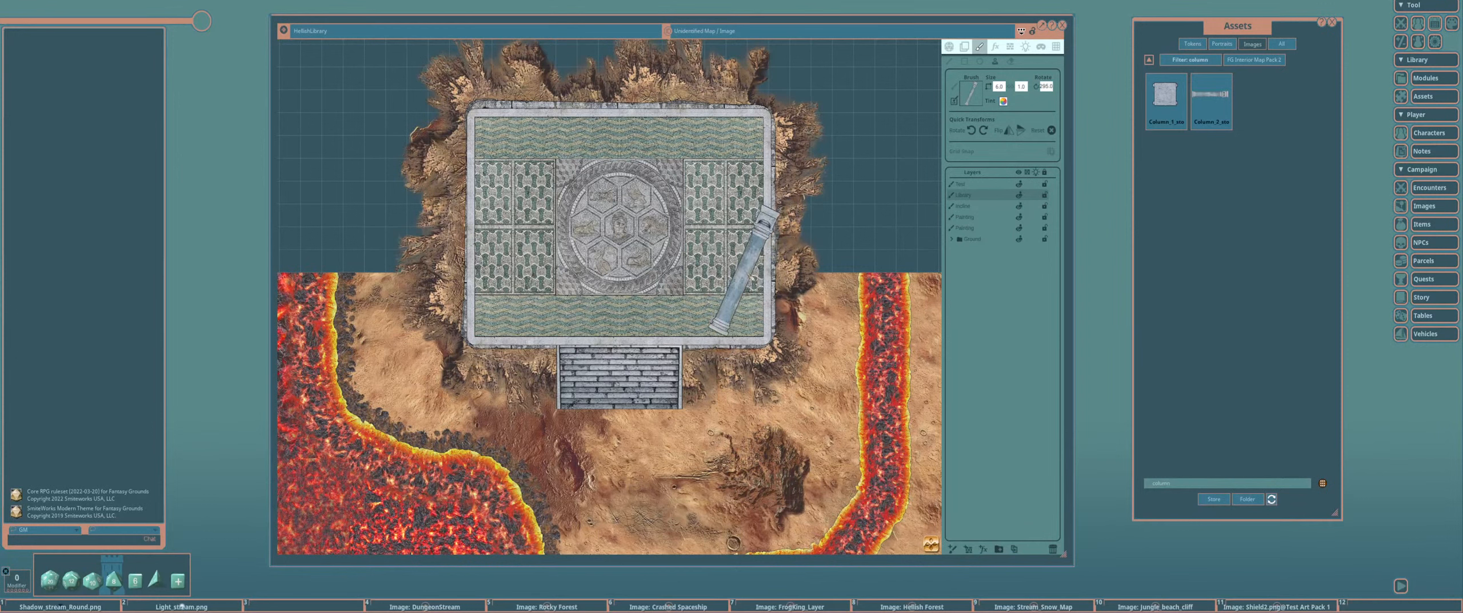
# Rotate the column and place it diagonally between the medallion and the platform's lower-right corner on a new paint layer
pyautogui.scroll(-1, 745, 270)
pyautogui.scroll(-11, 743, 270)
pyautogui.click(726, 277)
pyautogui.hotkey('ctrl', 'z')
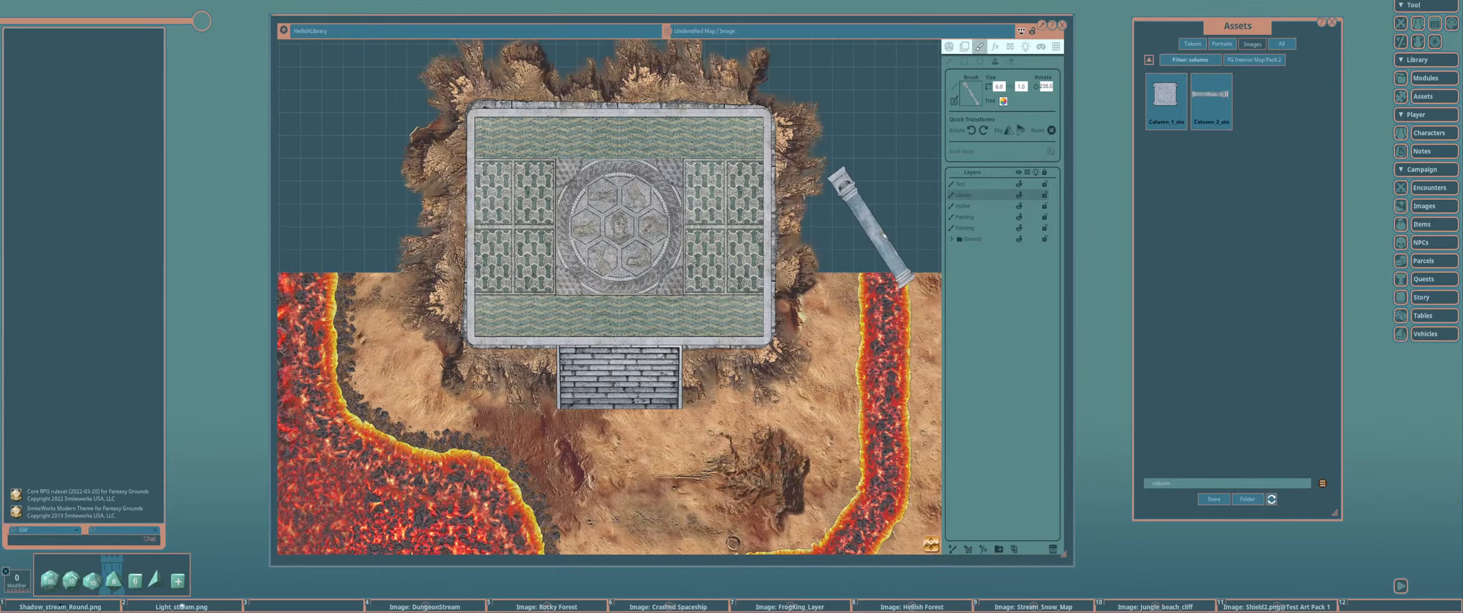
pyautogui.click(952, 549)
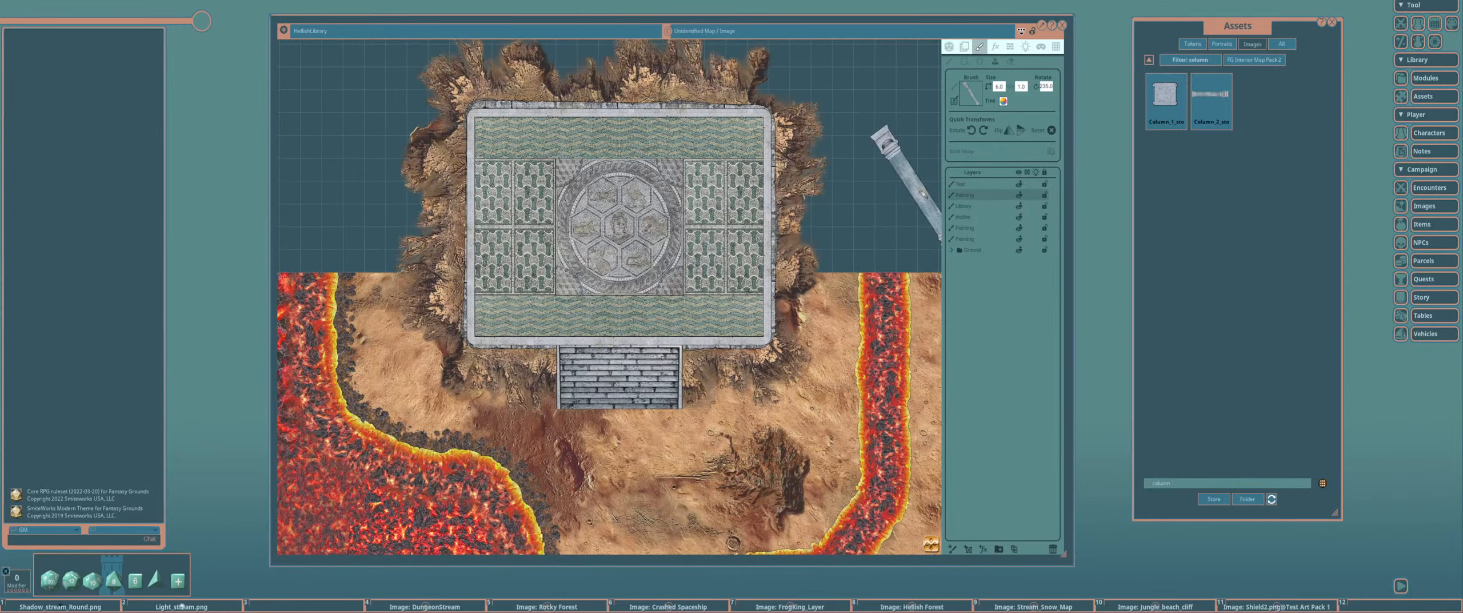
pyautogui.click(728, 279)
# Place Column_1 at both upper corners, the middle of both sides and the lower-left corner of the platform
pyautogui.click(1165, 96)
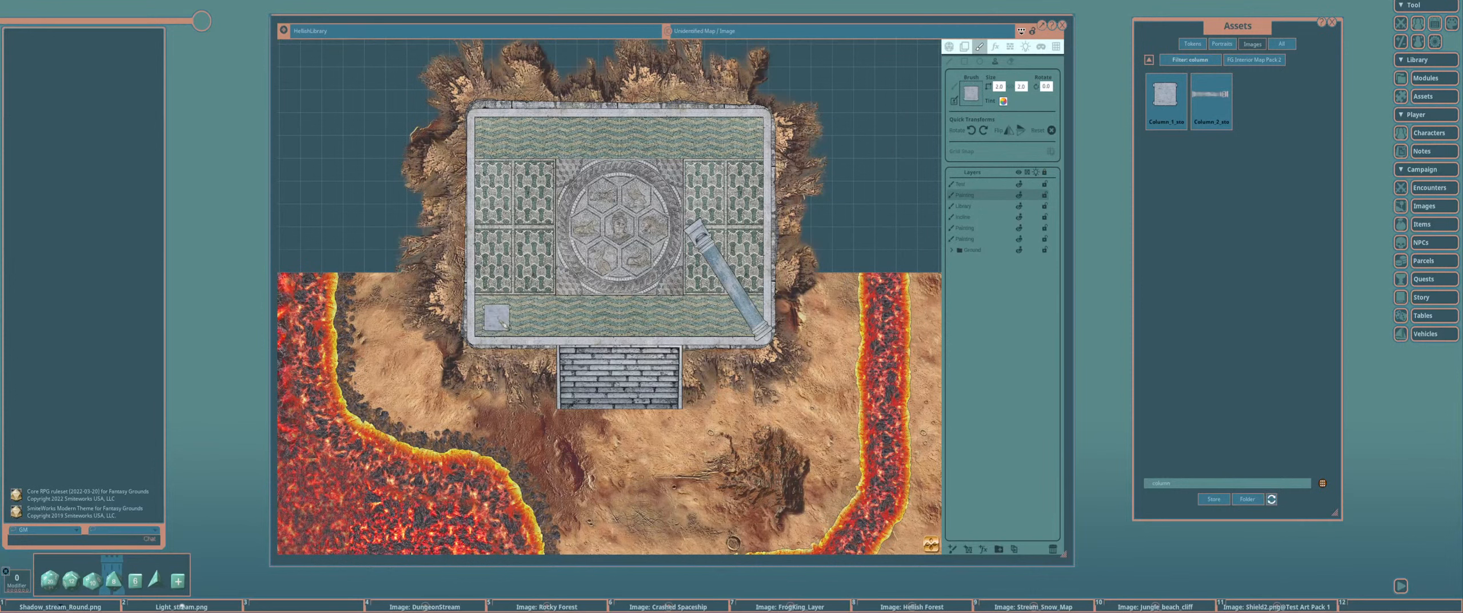
pyautogui.press('ctrl')
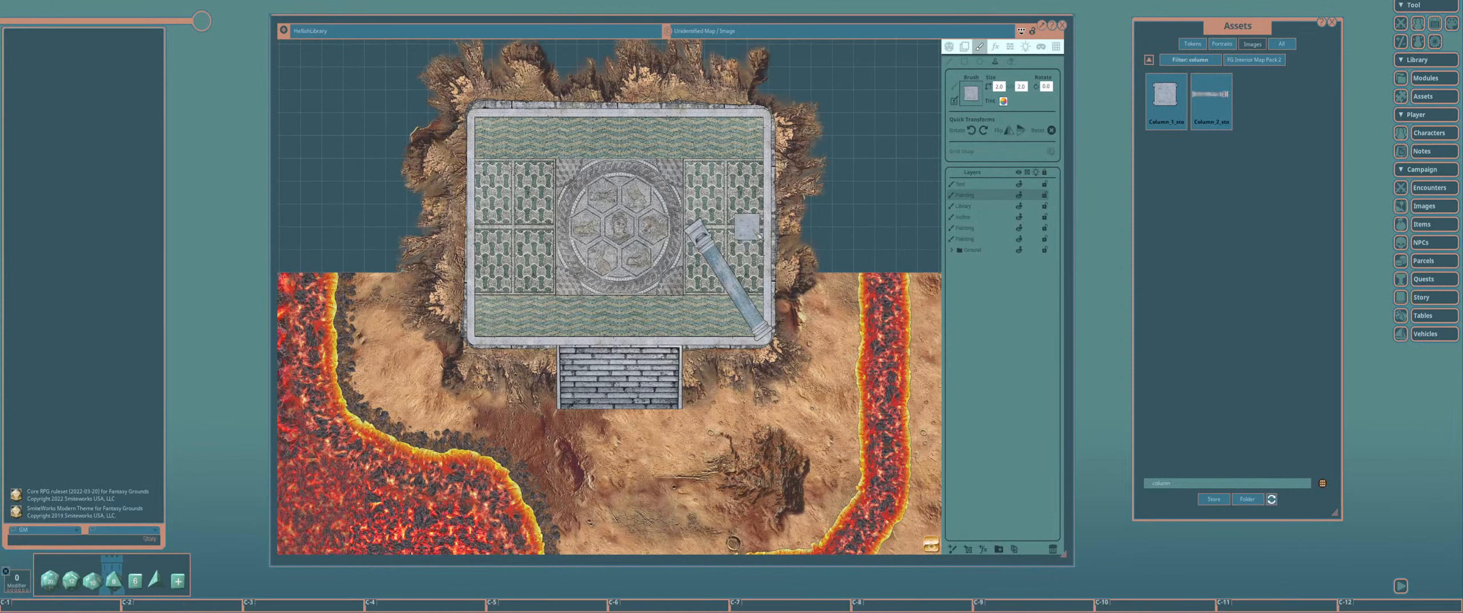
pyautogui.click(758, 235)
pyautogui.click(759, 144)
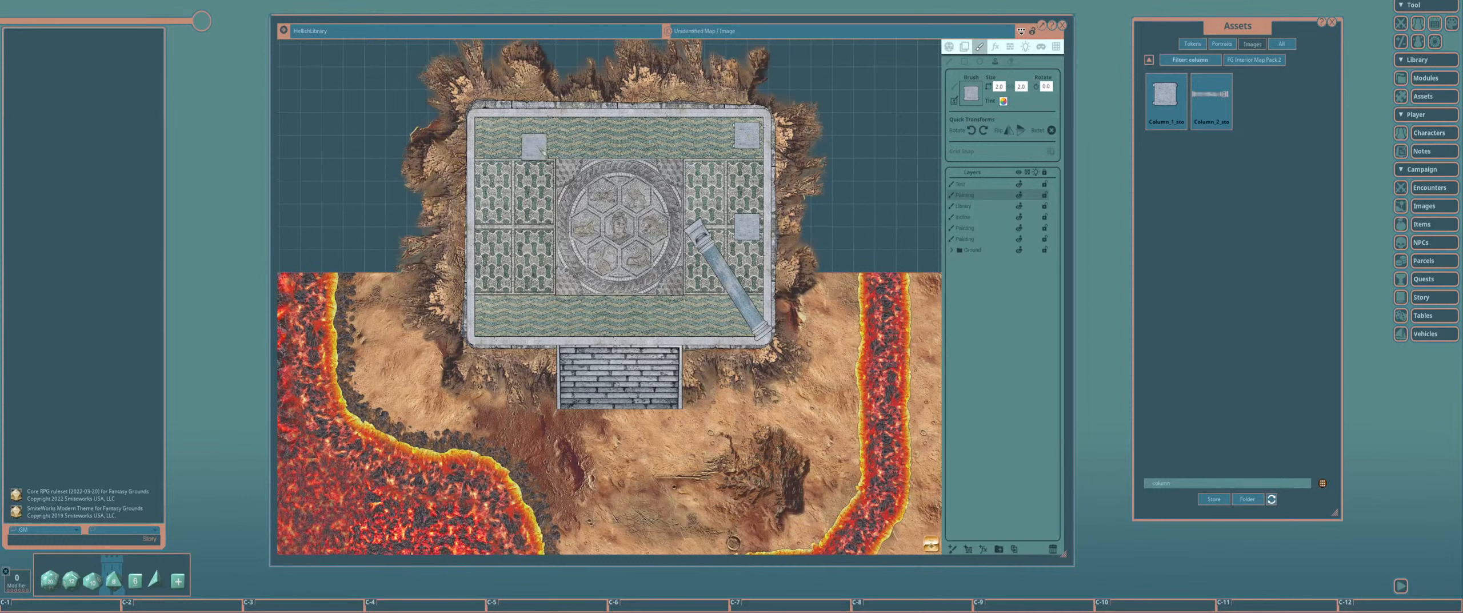
pyautogui.click(503, 143)
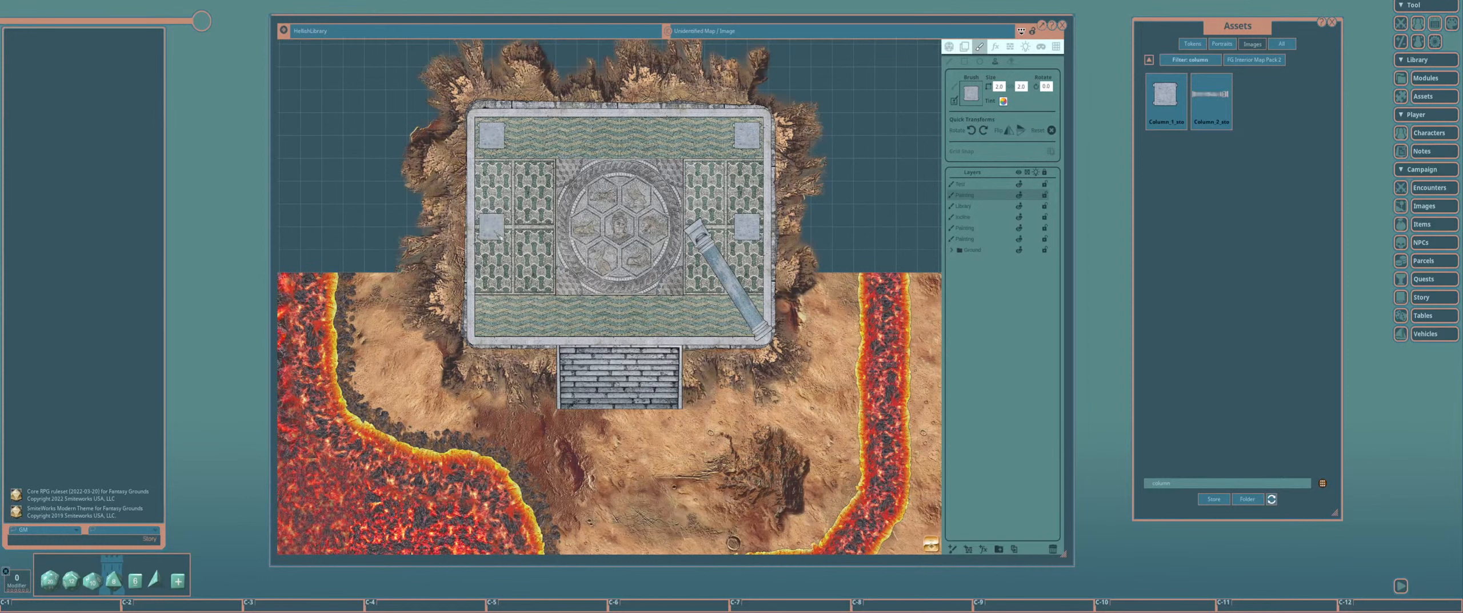
pyautogui.click(497, 231)
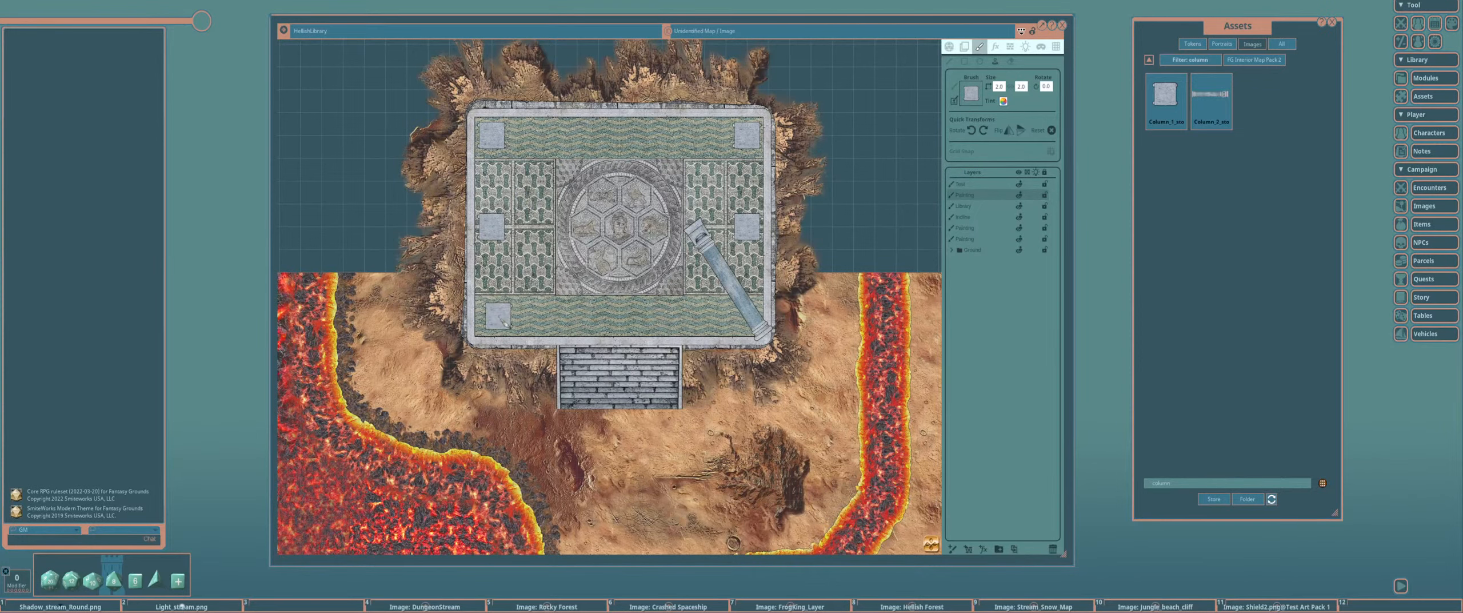
pyautogui.click(503, 323)
# Select the layer directly below the column layer, search all image assets for "texture" and load a snow texture as the brush
pyautogui.scroll(1, 640, 279)
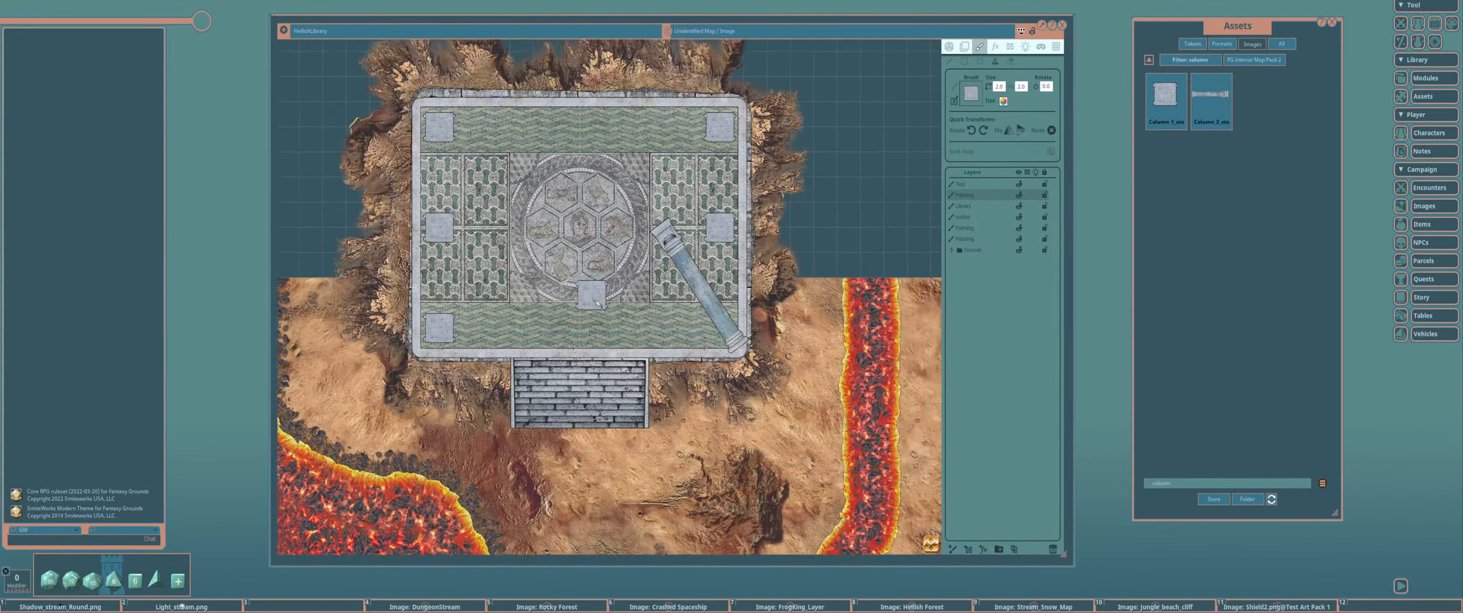
pyautogui.scroll(1, 595, 298)
pyautogui.scroll(-1, 580, 107)
pyautogui.click(987, 207)
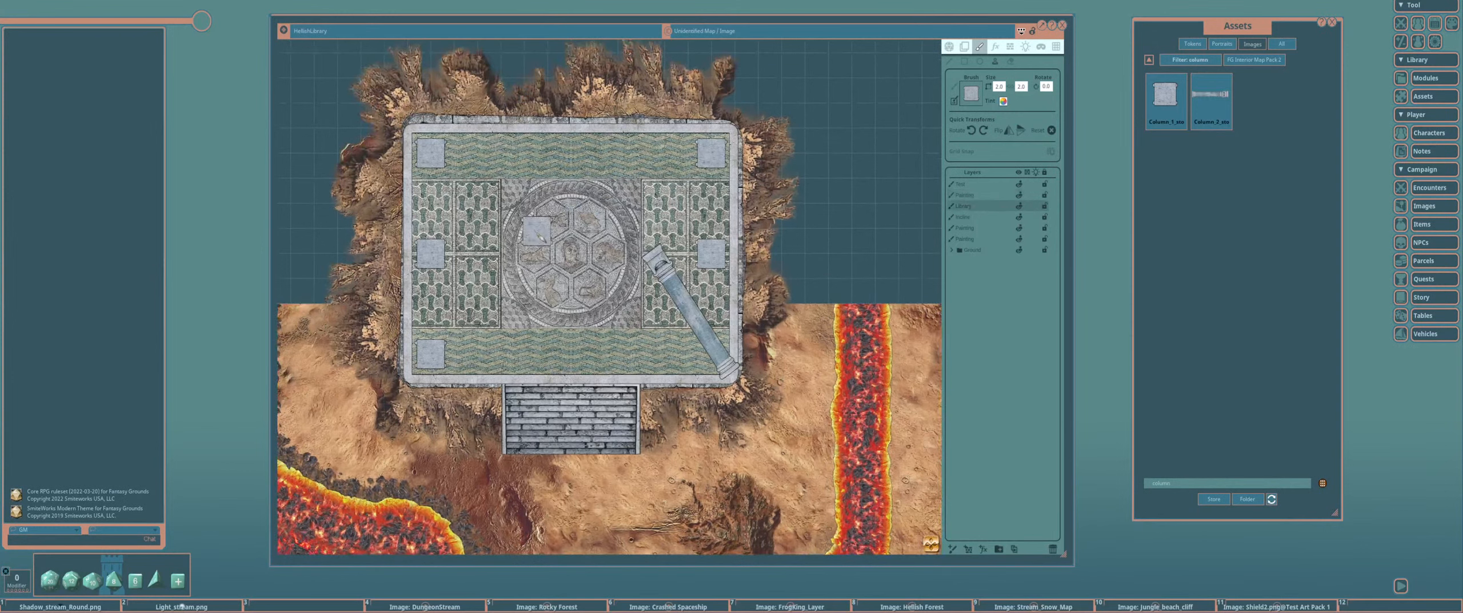
pyautogui.click(1190, 59)
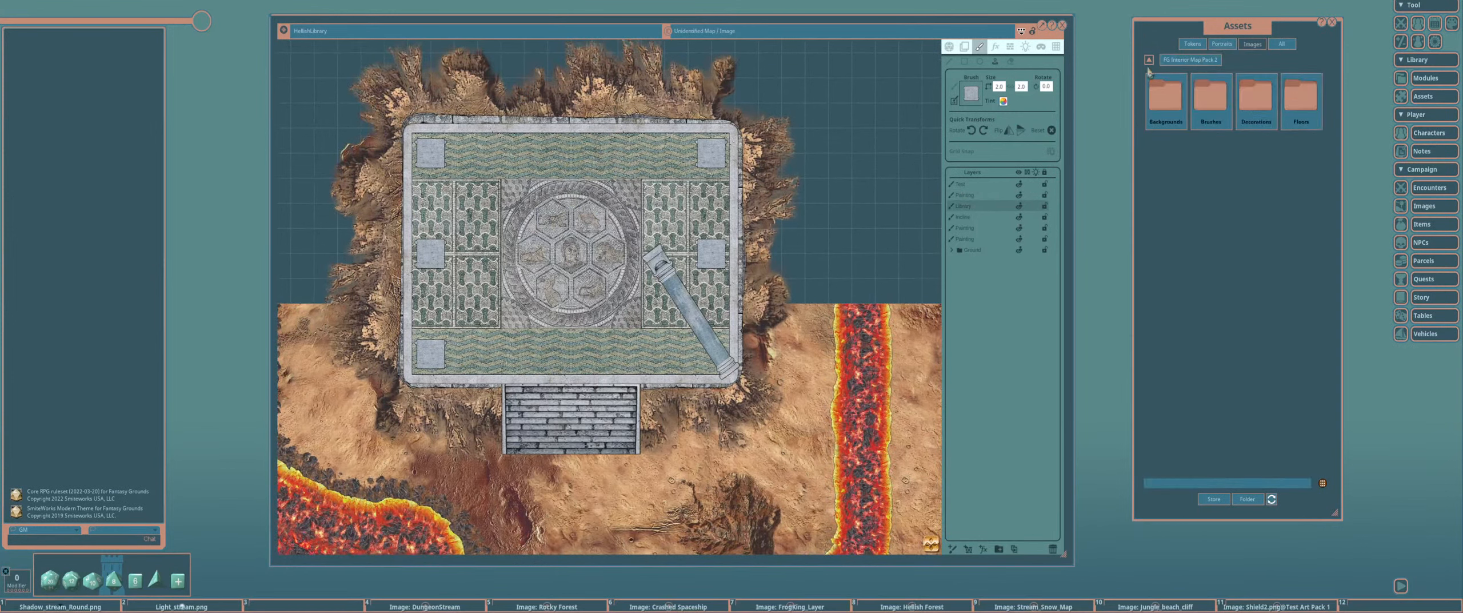
pyautogui.click(1255, 96)
pyautogui.click(1227, 483)
pyautogui.write('texture')
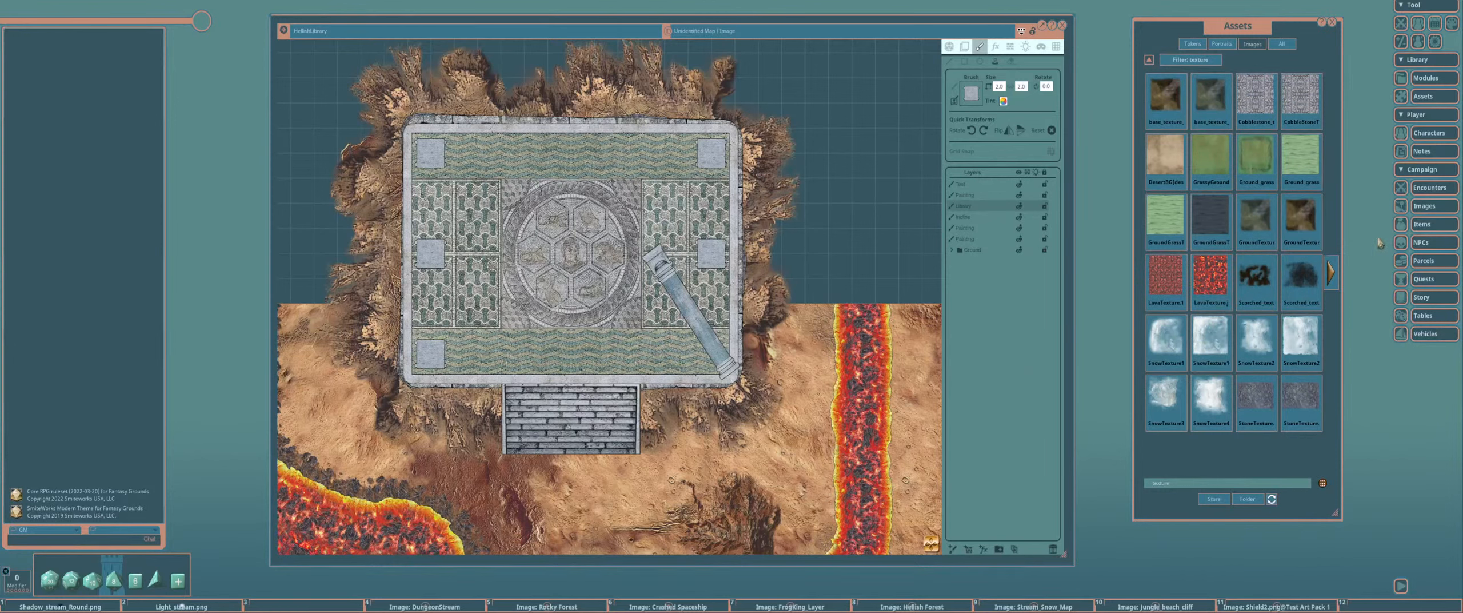
pyautogui.click(1256, 345)
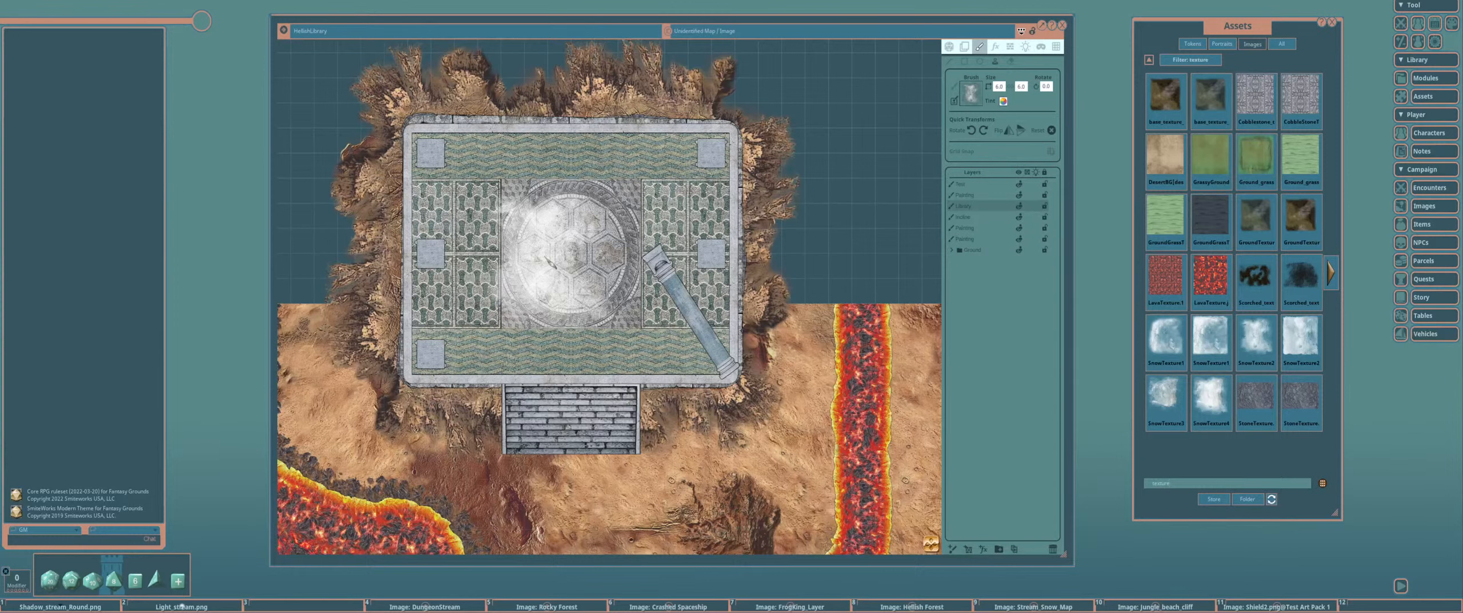
# Tint the snow texture brush a semi-transparent dark reddish brown and return the asset browser to its top-level folders
pyautogui.click(1002, 101)
pyautogui.click(1149, 60)
pyautogui.scroll(5, 515, 234)
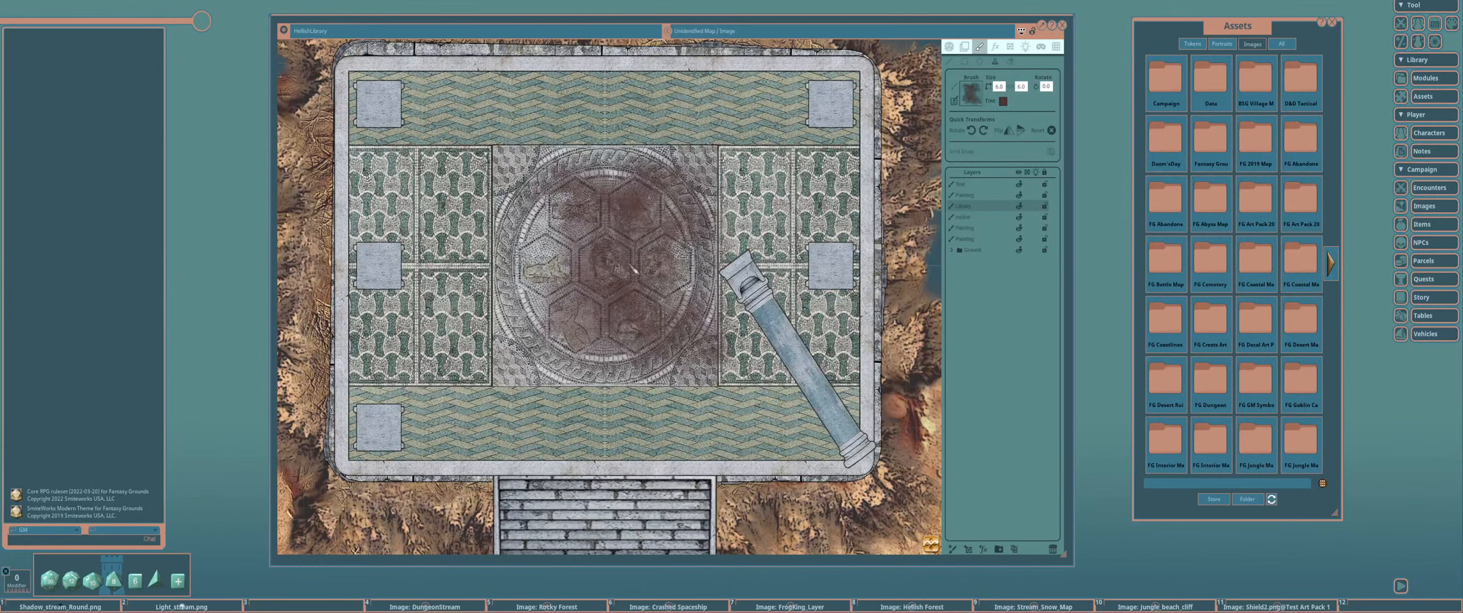
pyautogui.click(1004, 103)
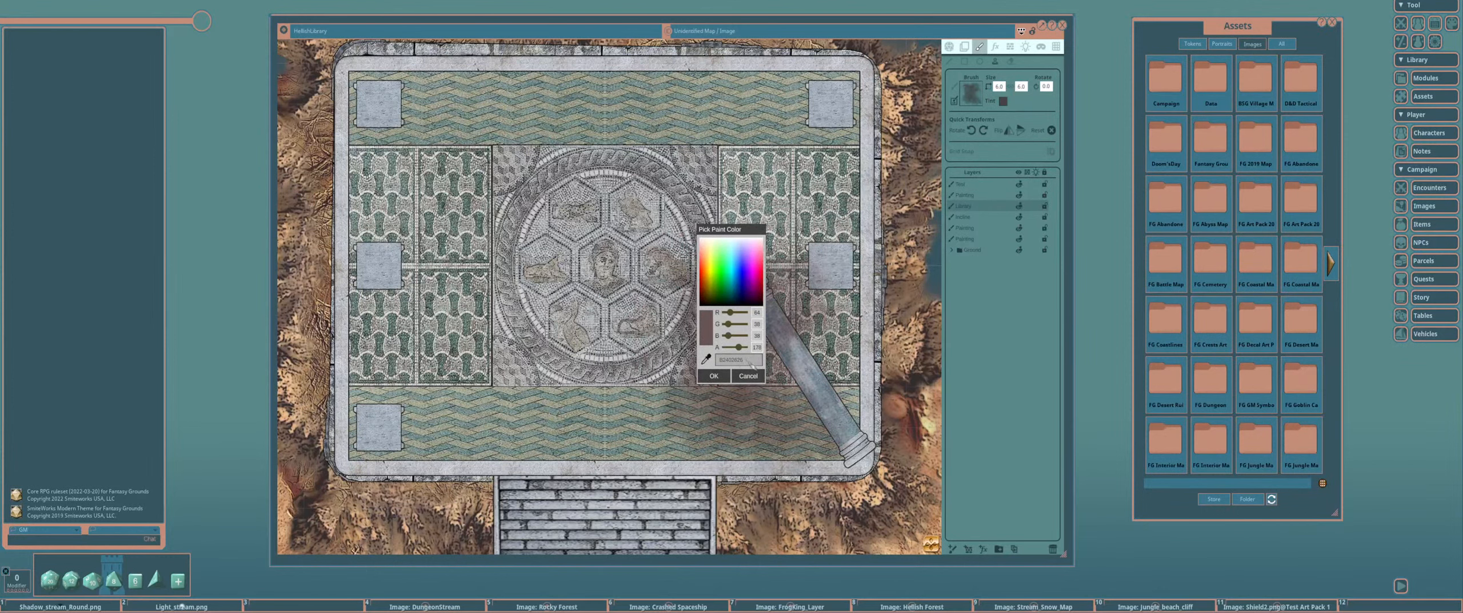
pyautogui.click(722, 376)
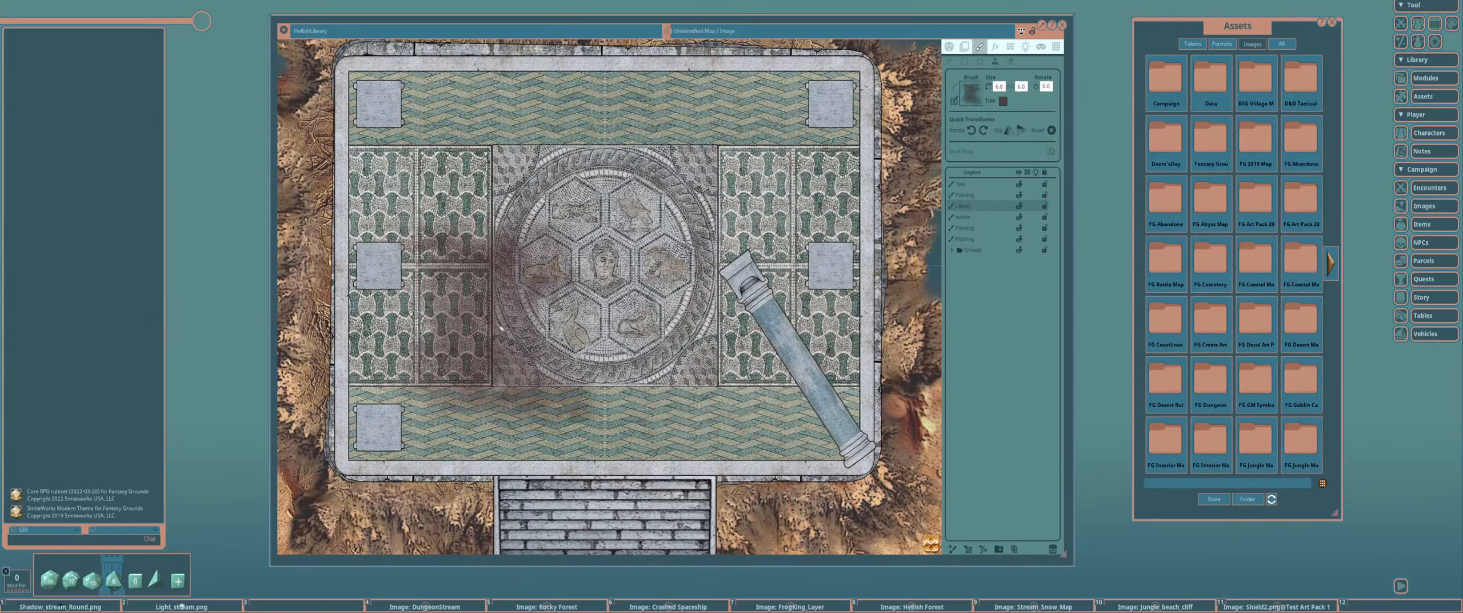
# Stamp dark weathering stains over the floor tiles on the left side of the medallion, varying the brush's size and rotation
pyautogui.moveTo(514, 313); pyautogui.dragTo(543, 255)
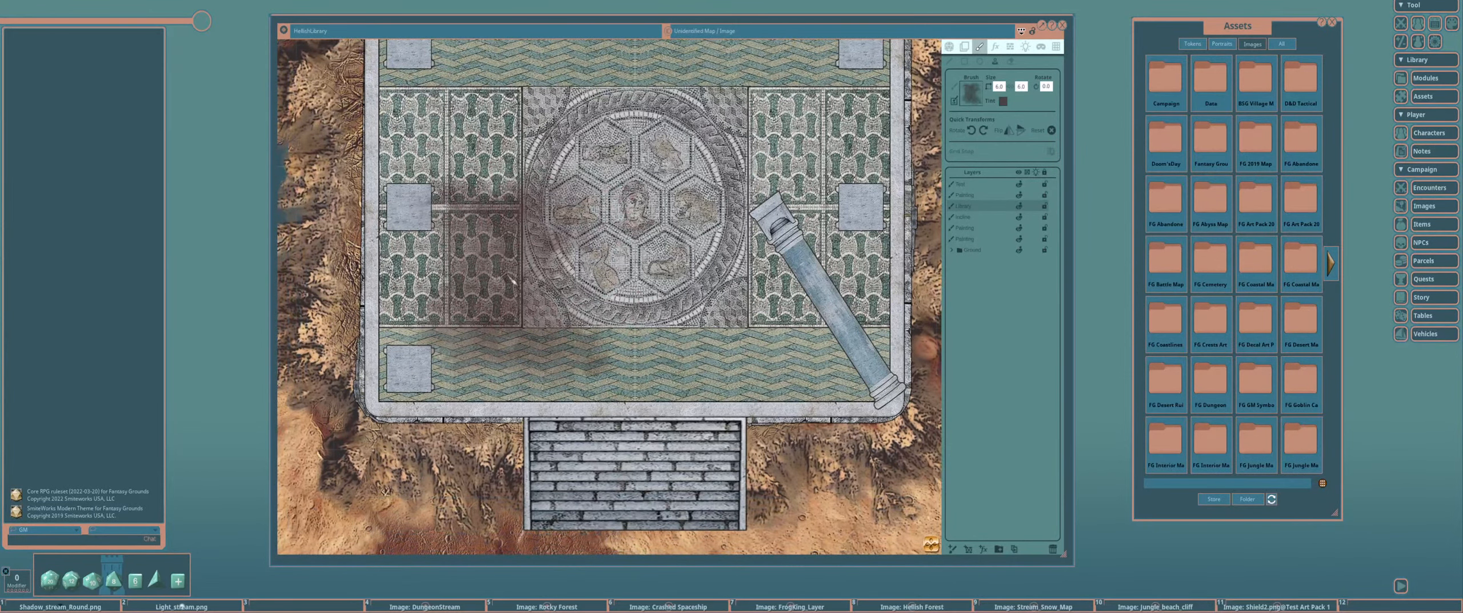
pyautogui.scroll(5, 514, 278)
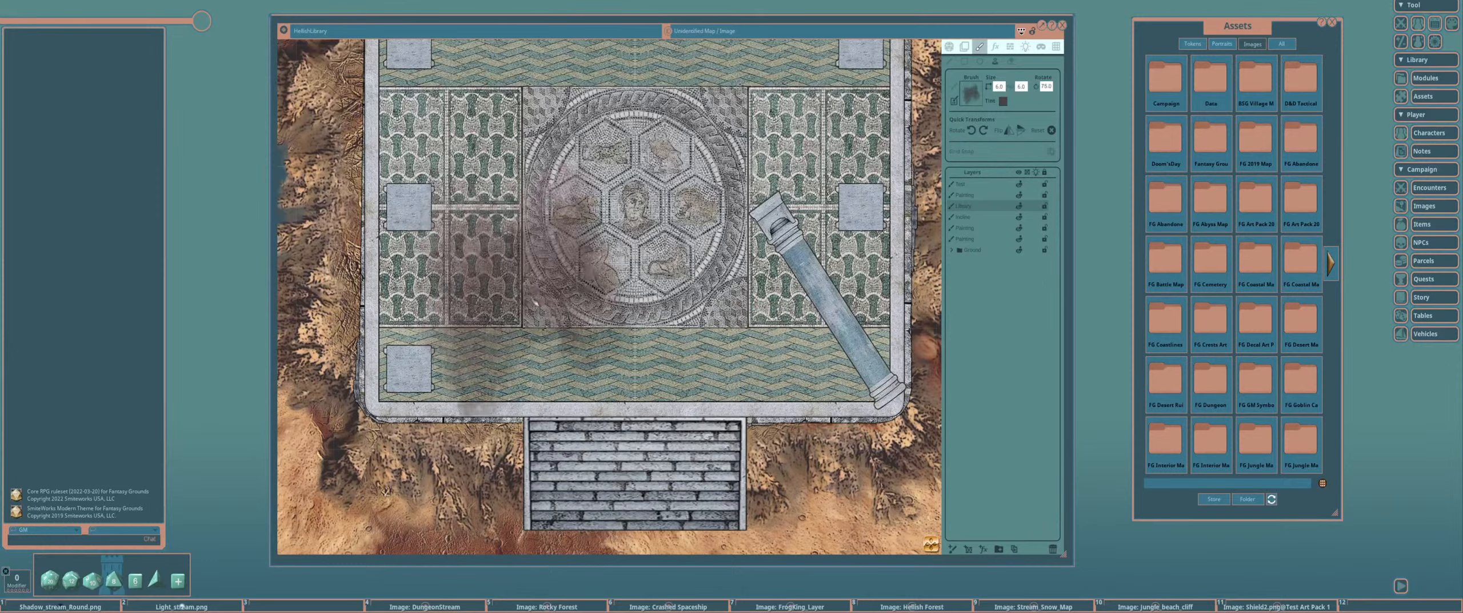
pyautogui.scroll(-10, 580, 234)
pyautogui.moveTo(581, 273); pyautogui.dragTo(631, 299)
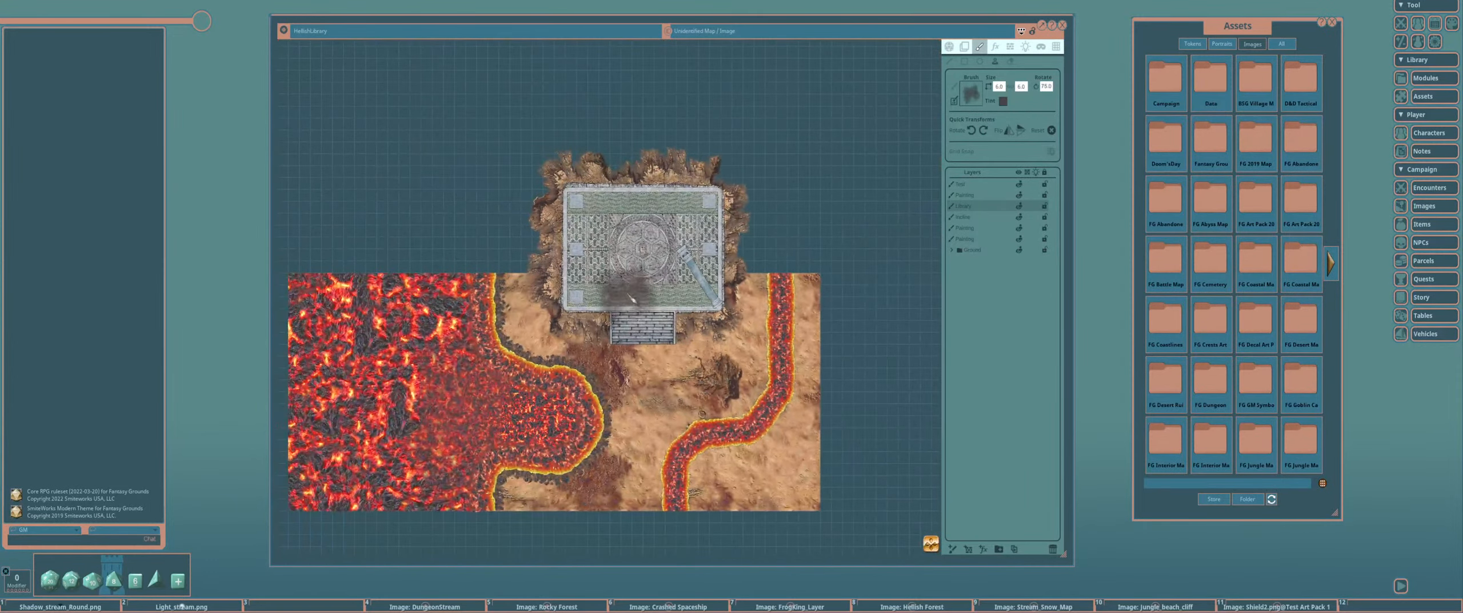
pyautogui.scroll(5, 597, 286)
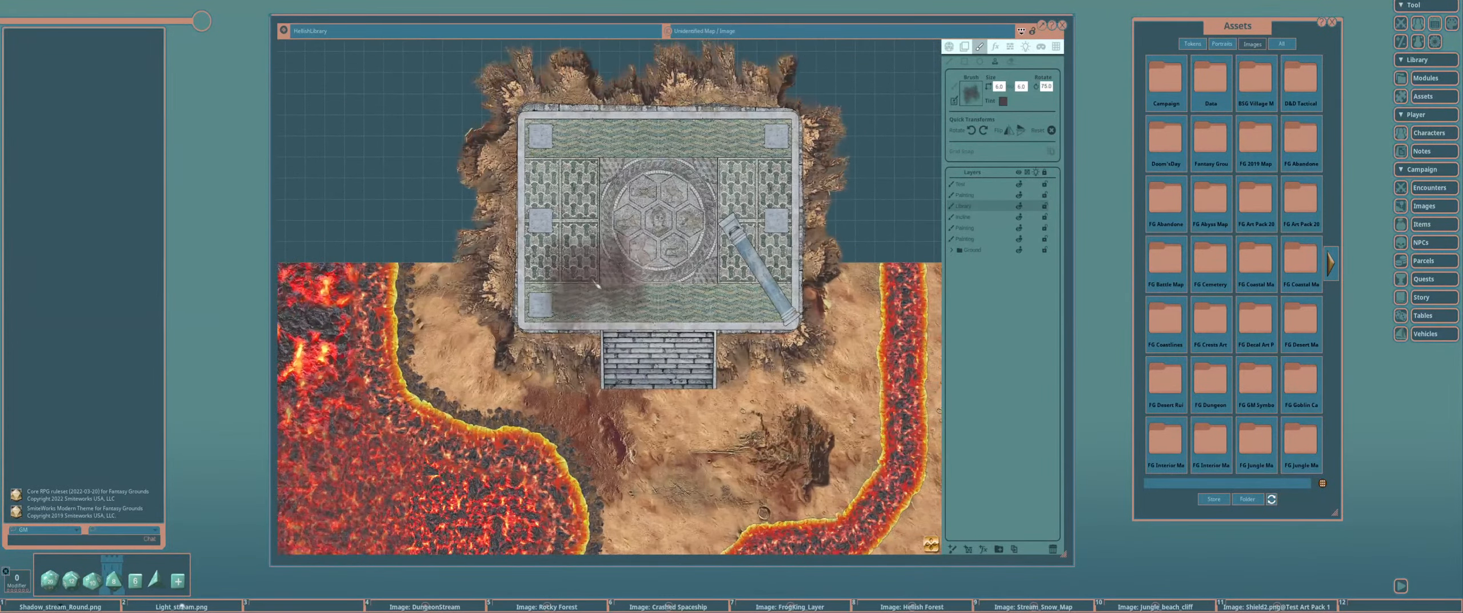
pyautogui.scroll(2, 597, 285)
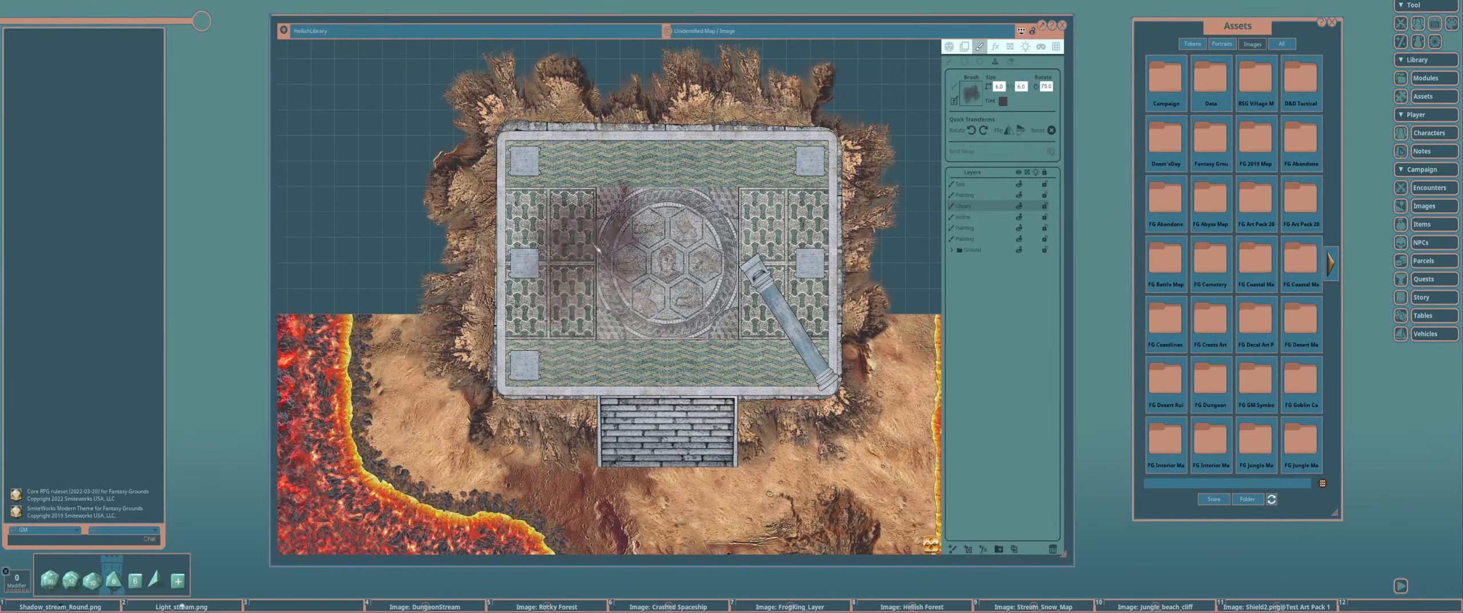
pyautogui.moveTo(604, 258); pyautogui.dragTo(519, 233)
pyautogui.scroll(2, 490, 278)
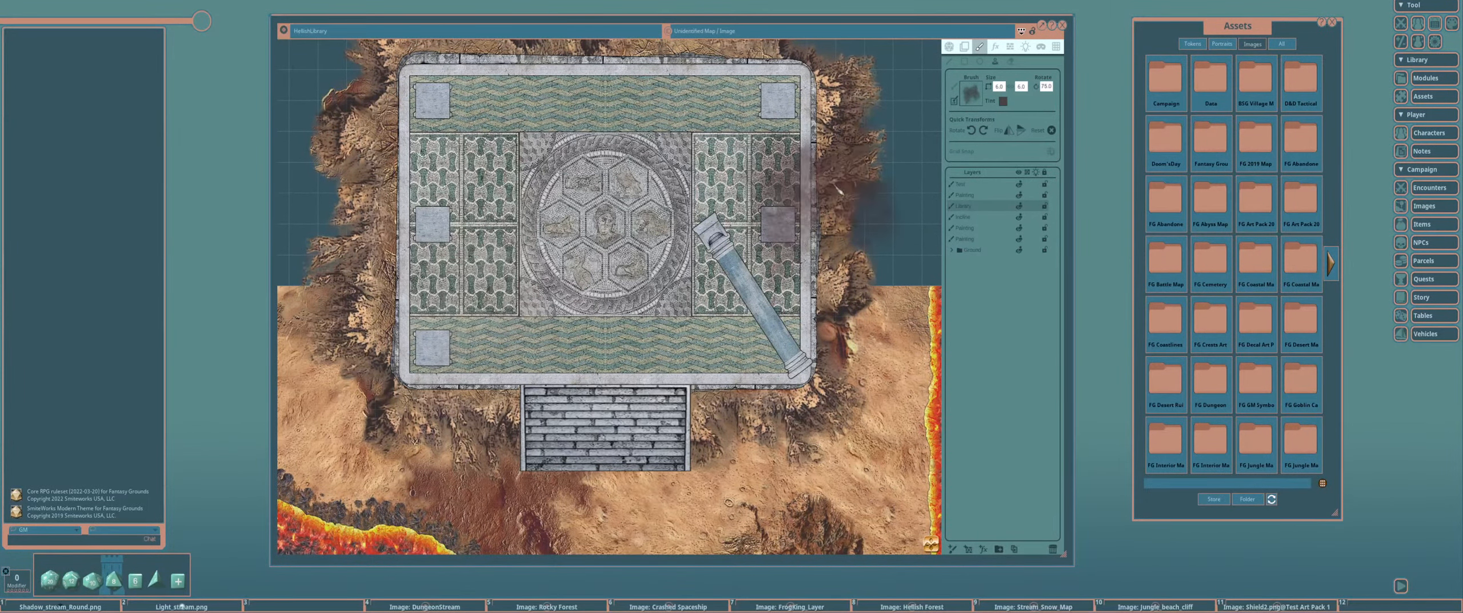
pyautogui.click(465, 280)
pyautogui.click(477, 183)
pyautogui.scroll(-6, 503, 269)
pyautogui.click(508, 271)
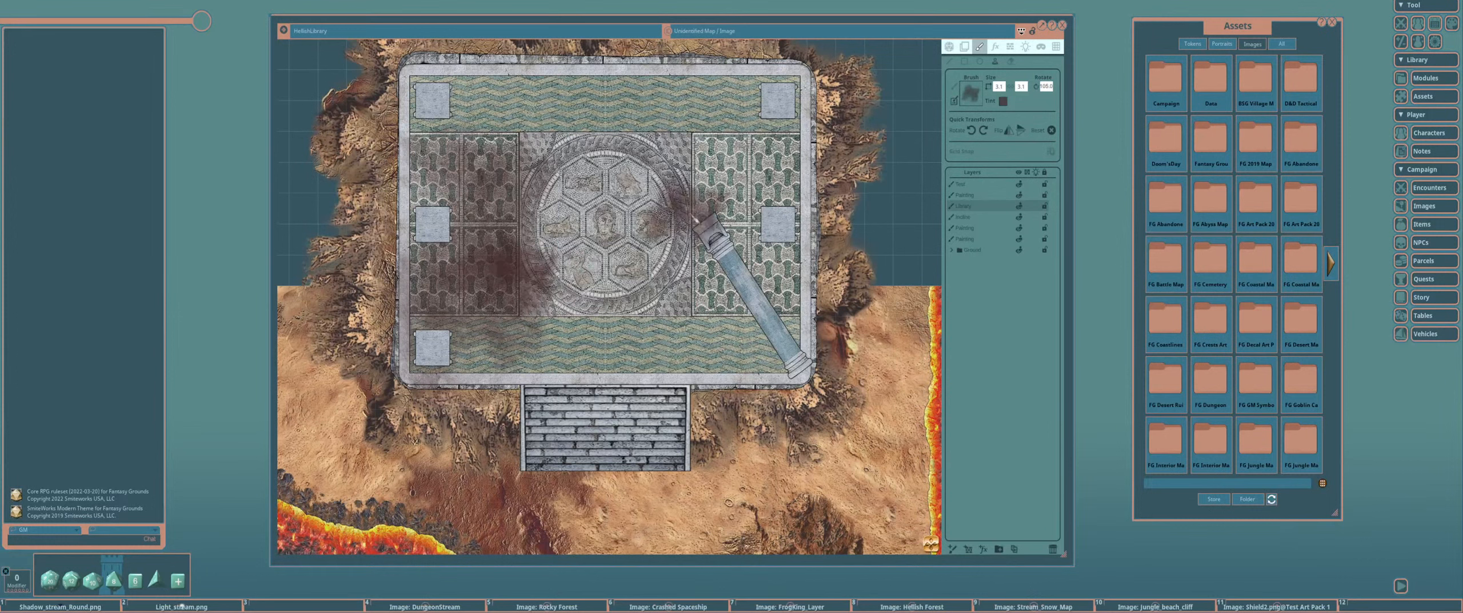
# Stamp dark weathering stains over the floor tiles beside the medallion's right edge and the upper-right column, varying the brush's size and rotation
pyautogui.scroll(-4, 718, 227)
pyautogui.click(749, 301)
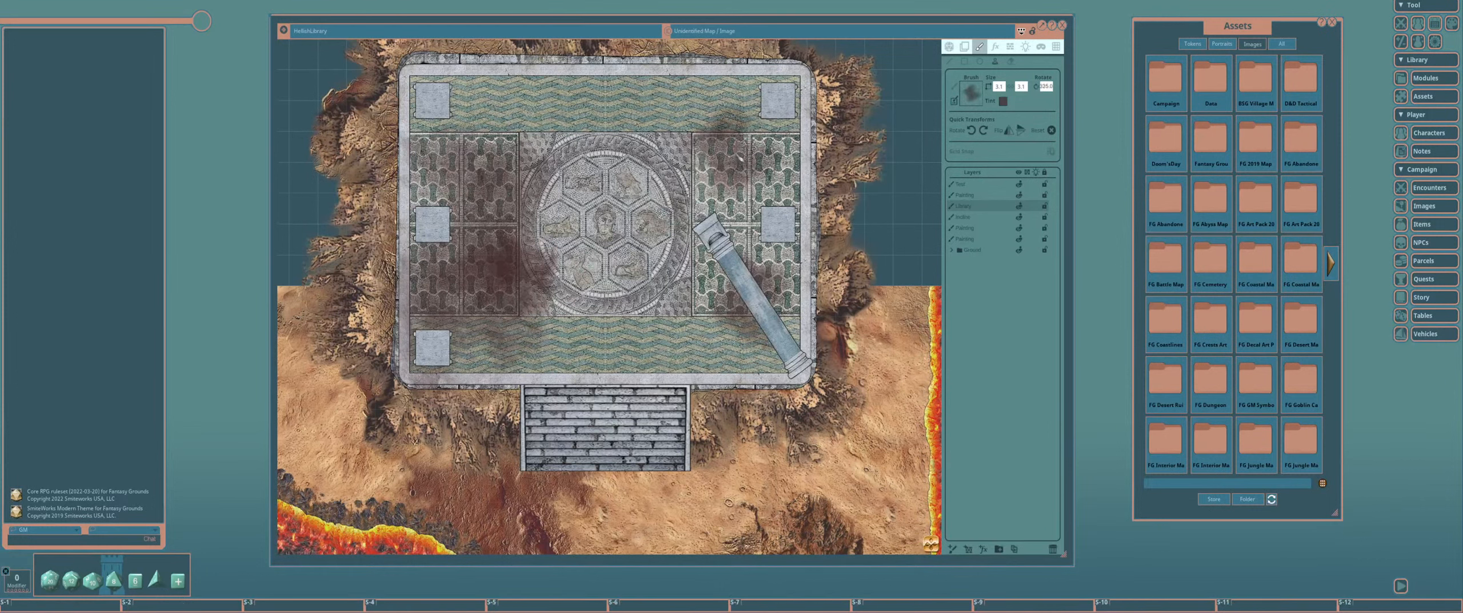
pyautogui.scroll(-20, 756, 127)
pyautogui.click(757, 124)
pyautogui.scroll(-3, 746, 188)
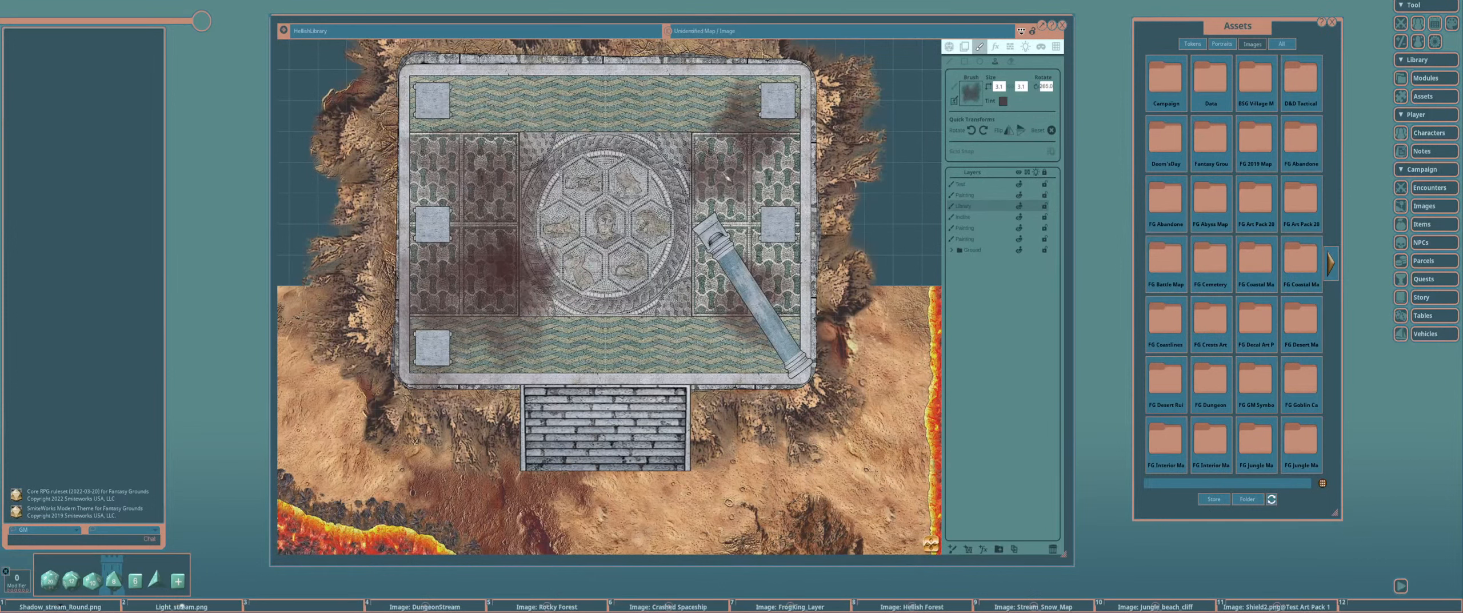
pyautogui.scroll(9, 733, 165)
pyautogui.scroll(-3, 732, 163)
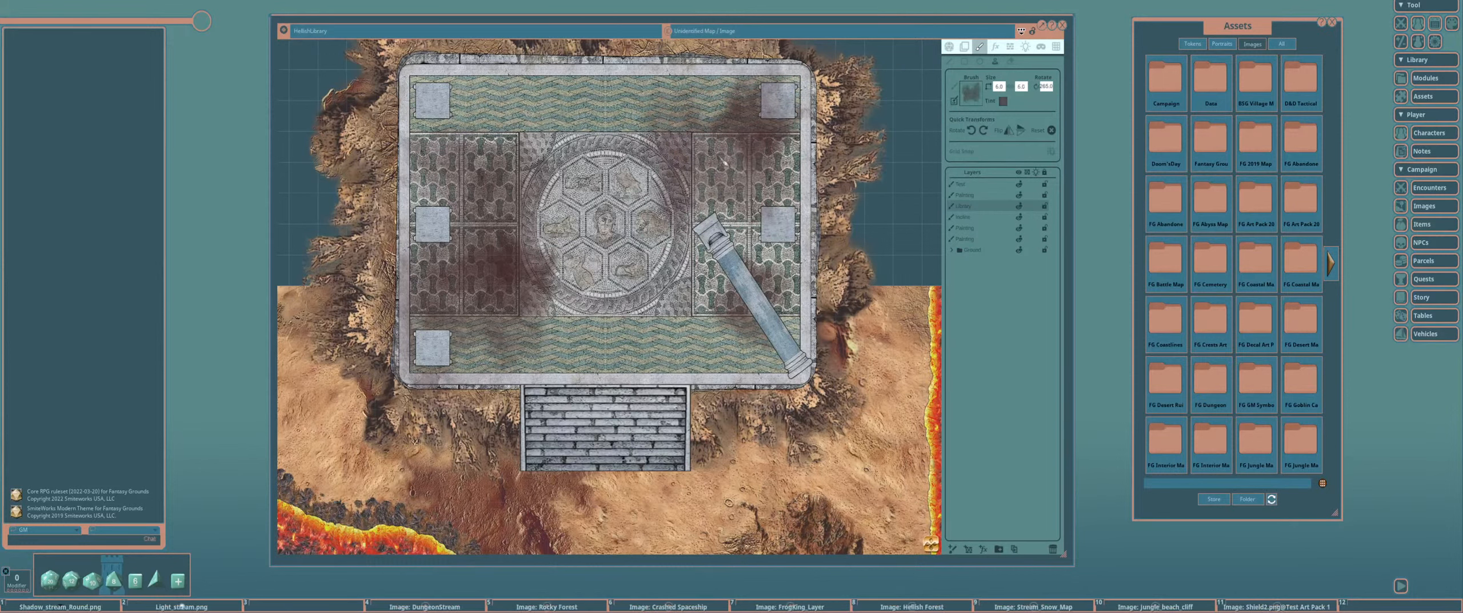
pyautogui.scroll(-5, 574, 128)
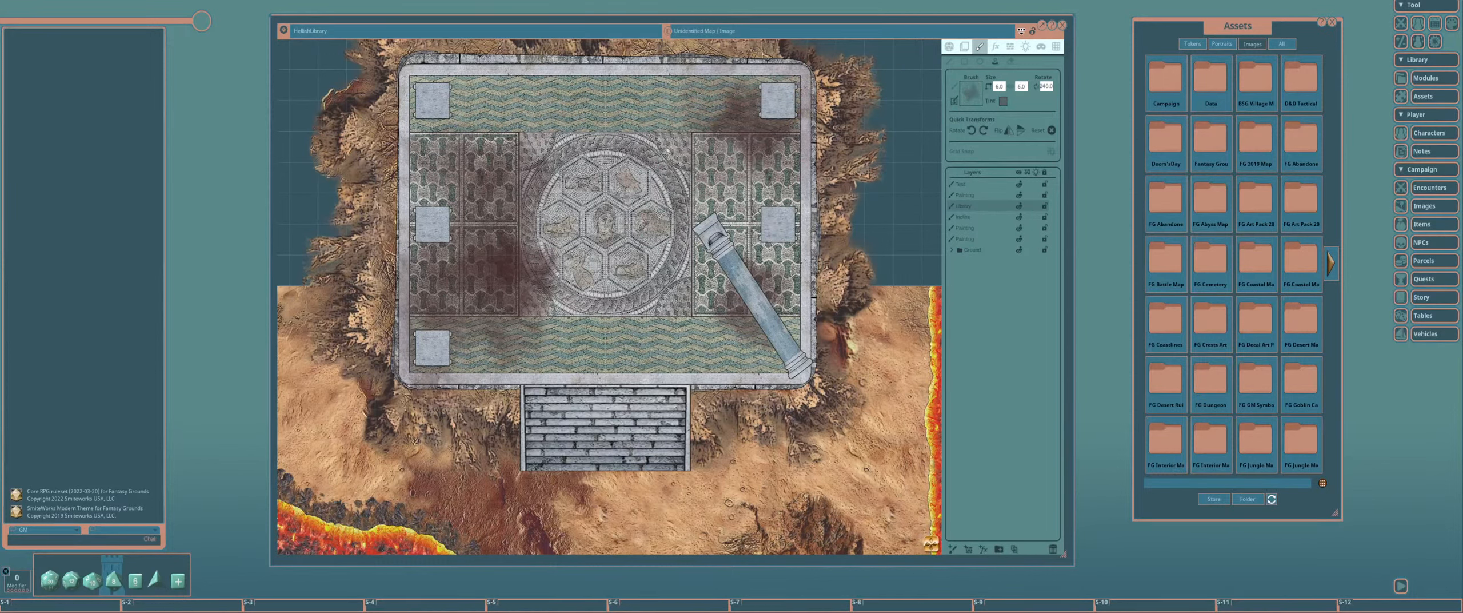
pyautogui.scroll(-5, 667, 150)
pyautogui.scroll(-3, 845, 203)
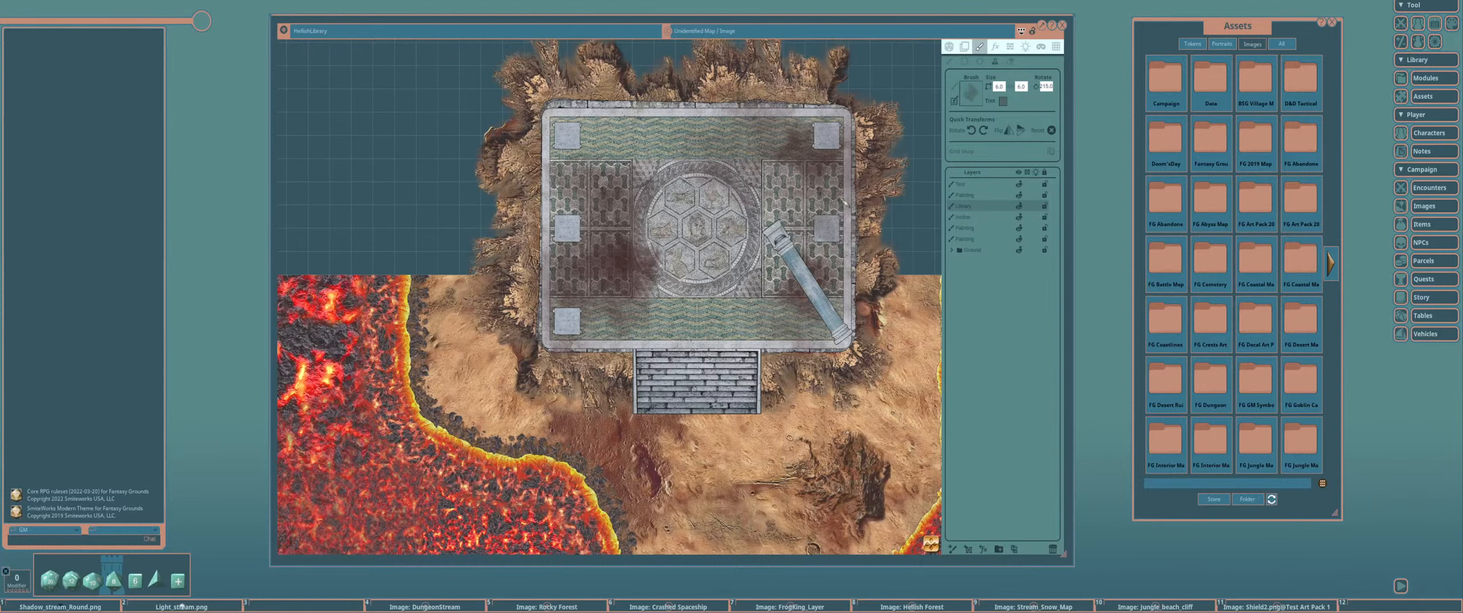
pyautogui.moveTo(845, 203); pyautogui.dragTo(769, 182)
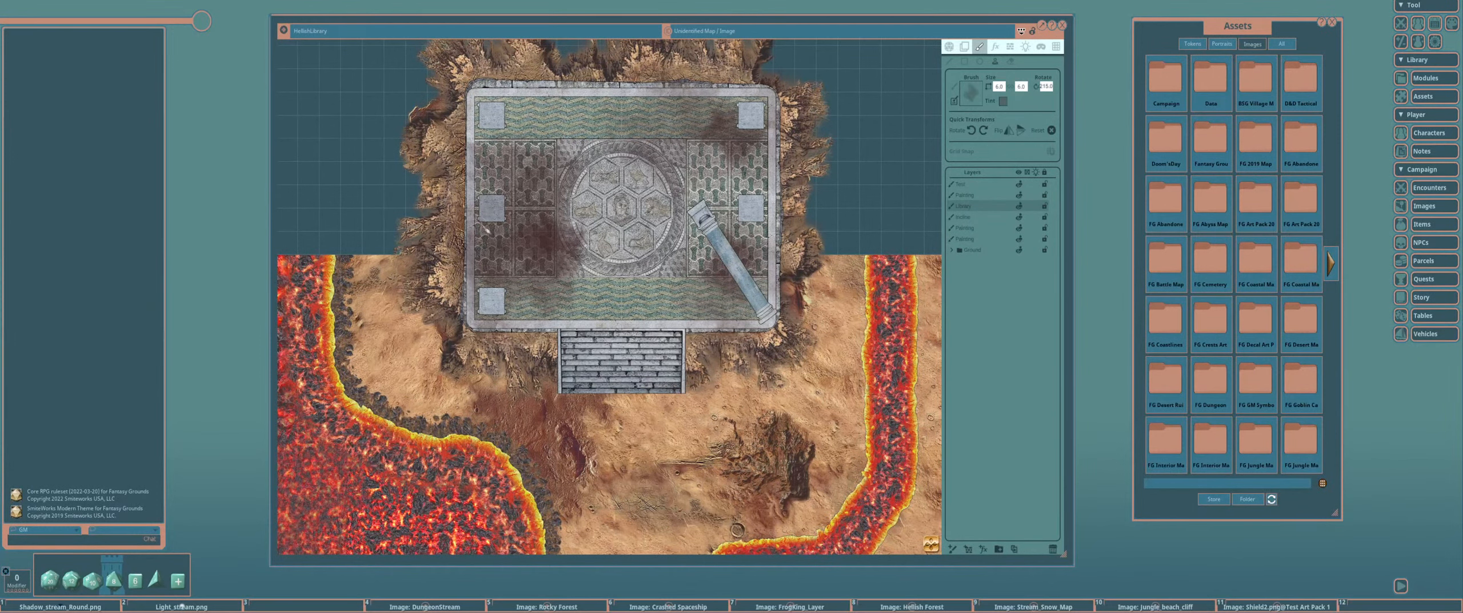
pyautogui.moveTo(645, 285); pyautogui.dragTo(633, 335)
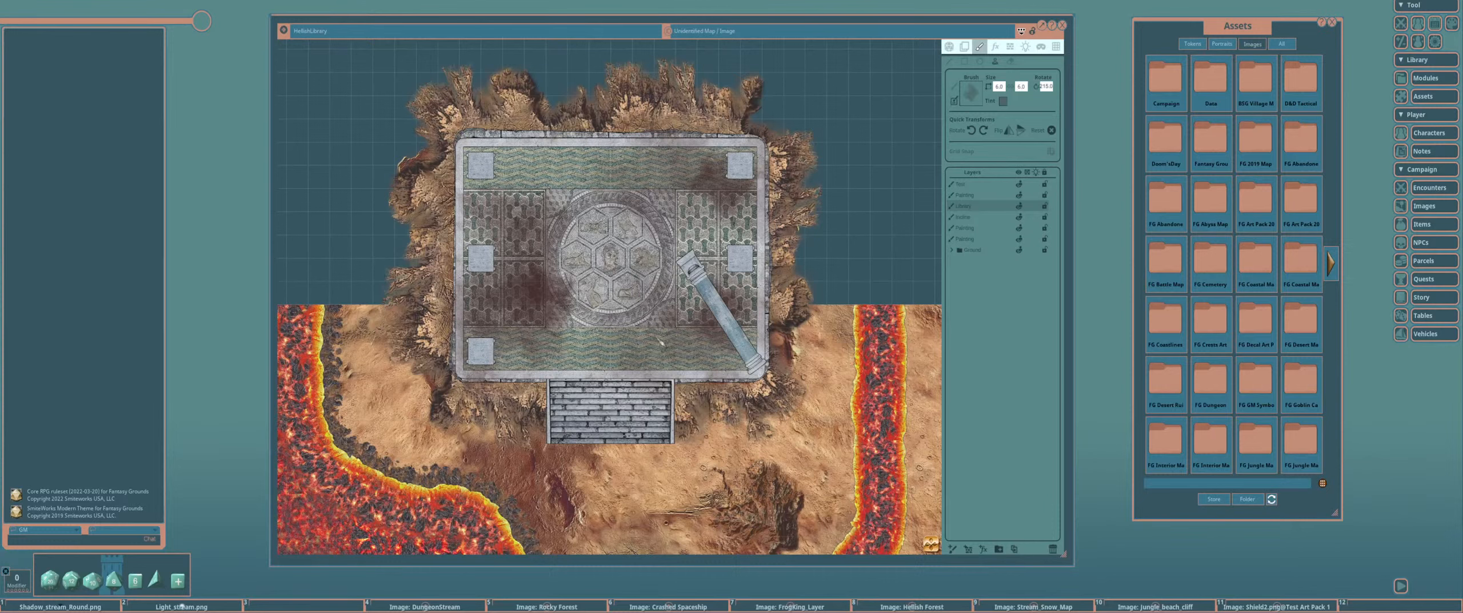
pyautogui.moveTo(737, 309); pyautogui.dragTo(742, 325)
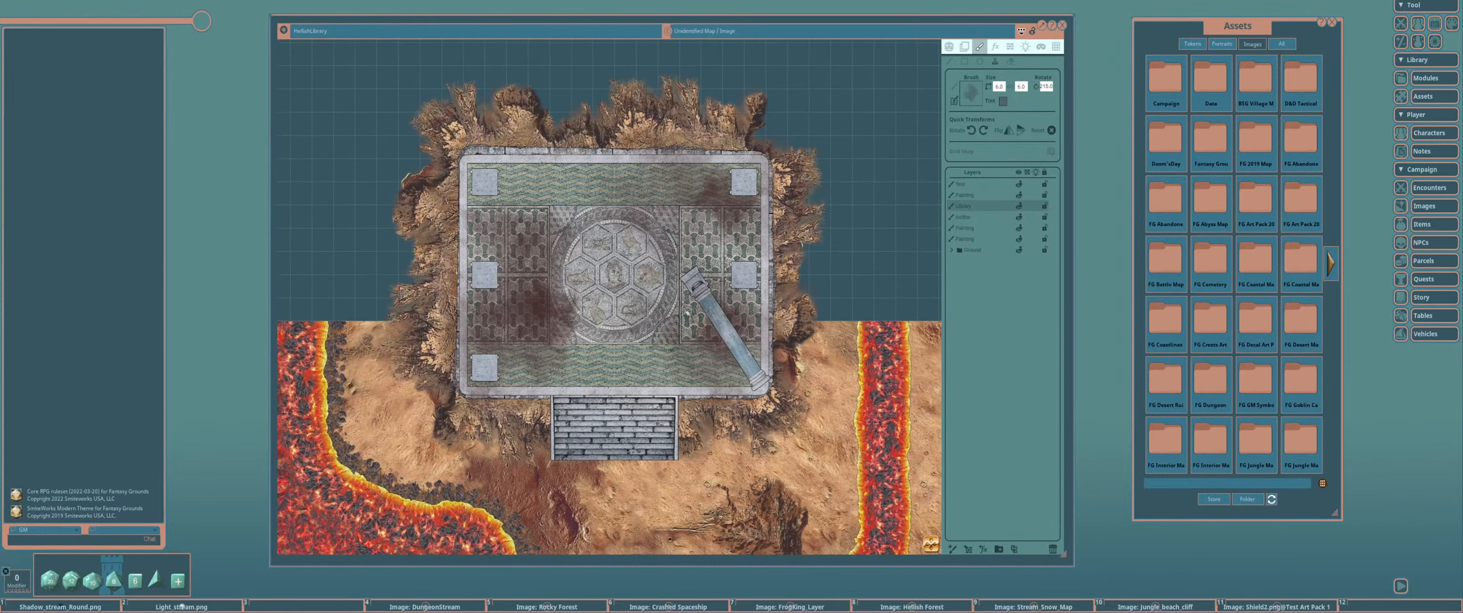
pyautogui.scroll(-2, 688, 313)
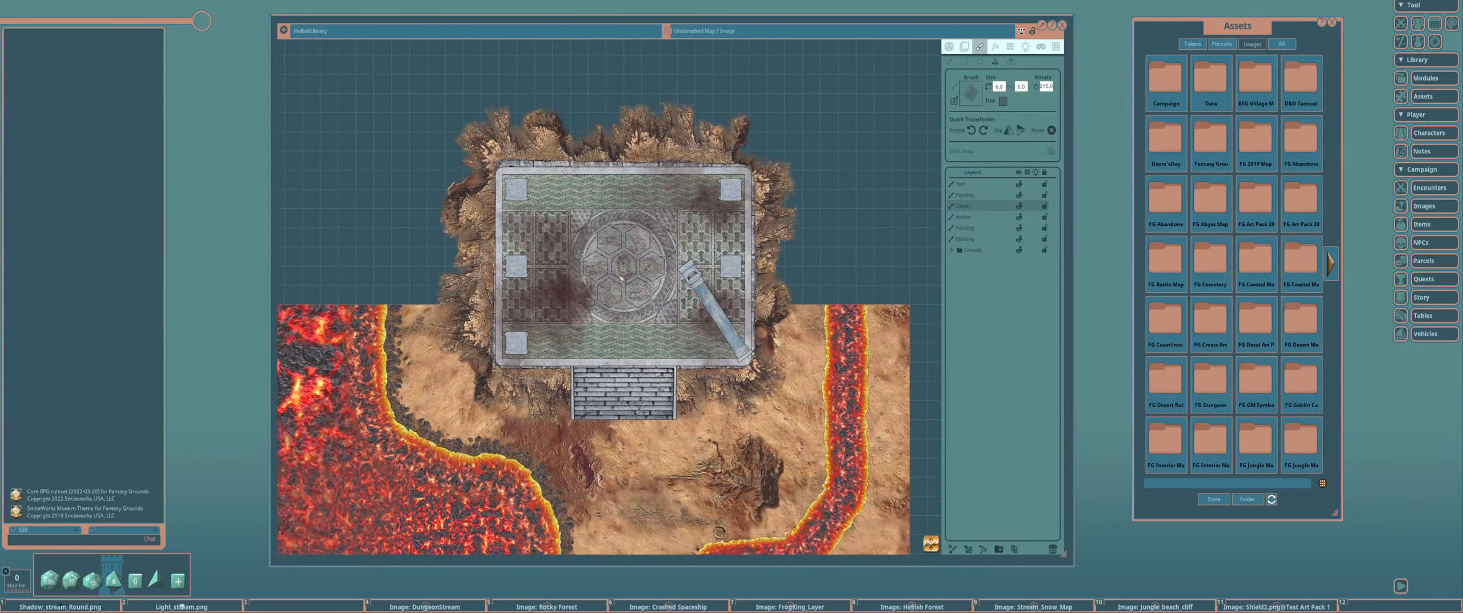
pyautogui.scroll(1, 620, 278)
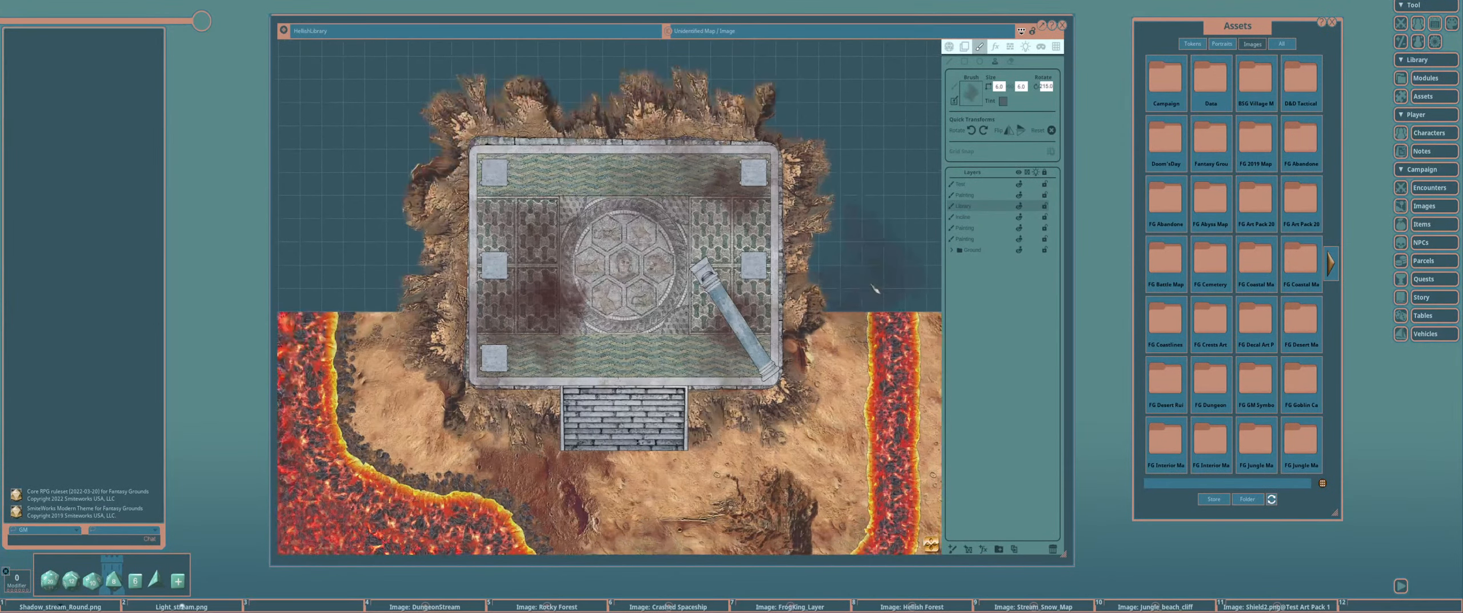
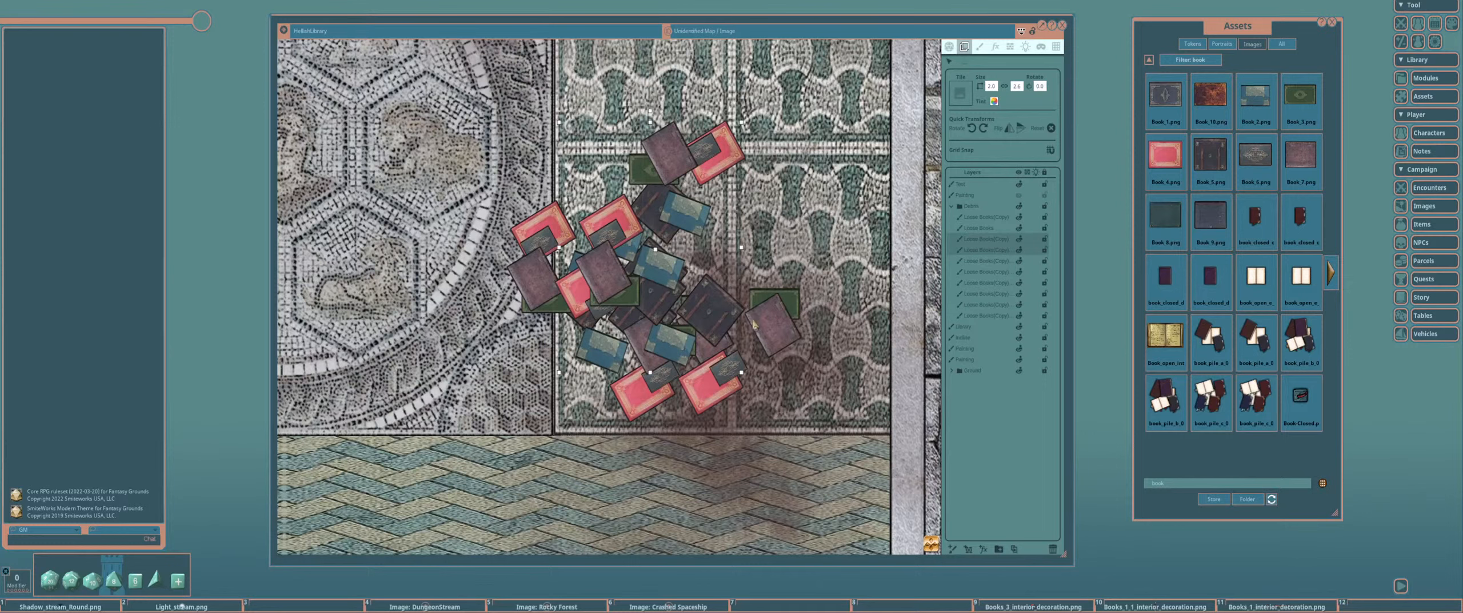
# Move the fifth and sixth loose-book layers together and stretch them so their books scatter widely around the pile
pyautogui.click(986, 260)
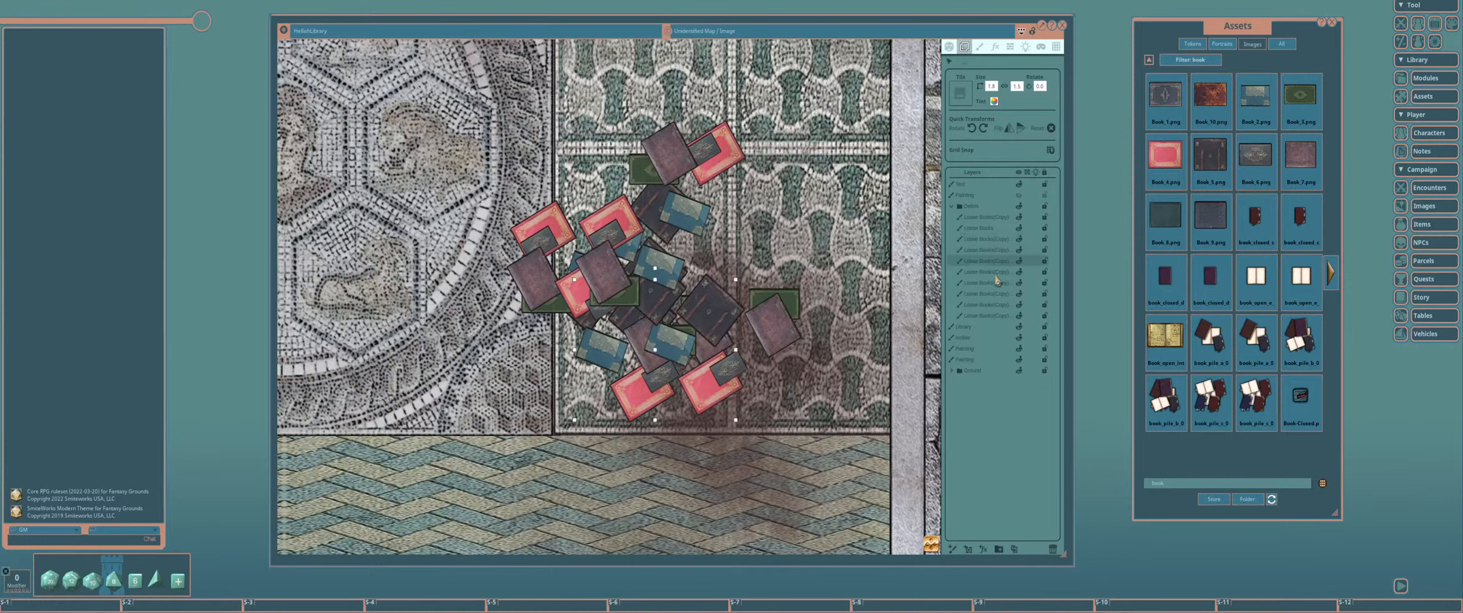
pyautogui.keyDown('ctrl'); pyautogui.click(986, 271); pyautogui.keyUp('ctrl')
pyautogui.moveTo(716, 333); pyautogui.dragTo(760, 238)
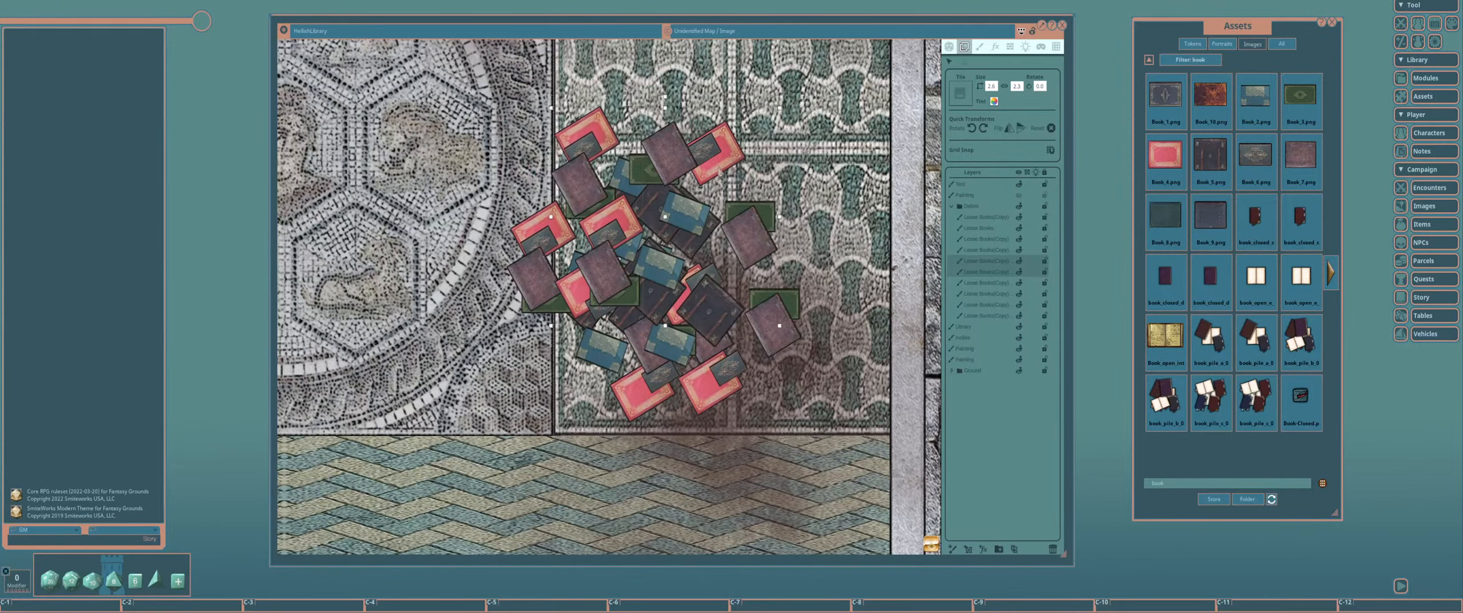
pyautogui.moveTo(666, 97); pyautogui.dragTo(588, 126)
pyautogui.scroll(-3, 780, 458)
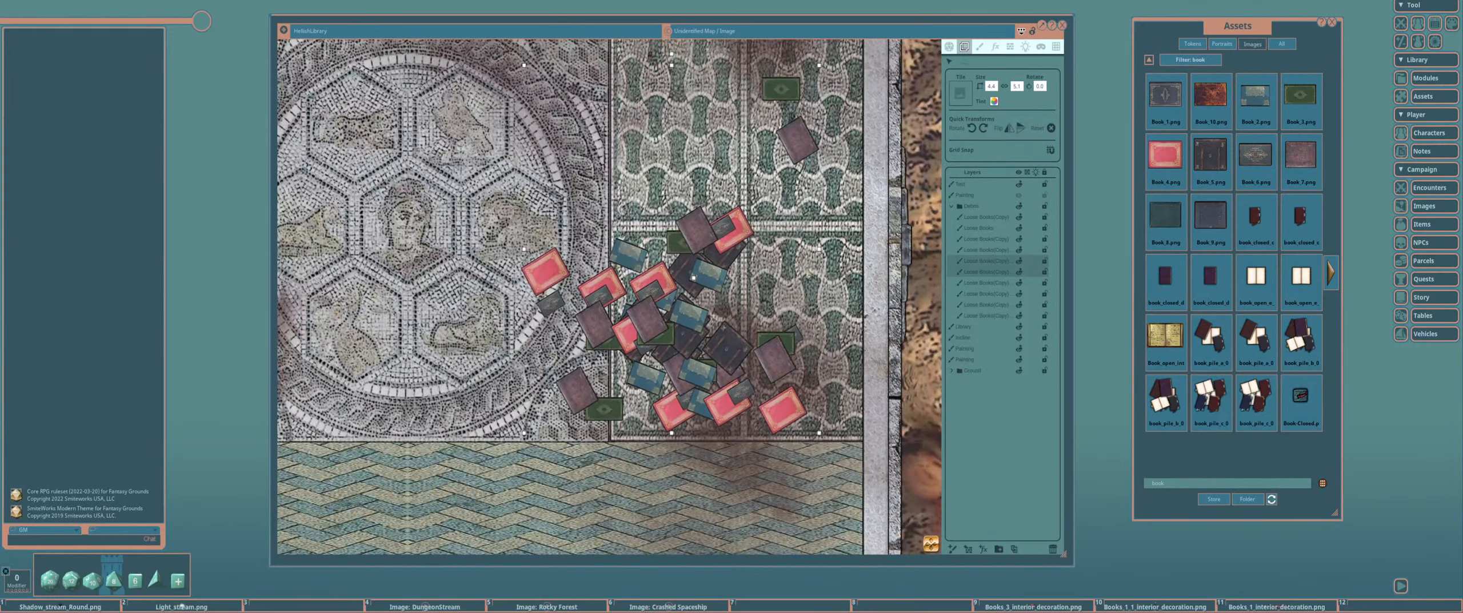
# Shift the seventh and eighth loose-book layers together towards the upper right of the pile
pyautogui.click(980, 284)
pyautogui.keyDown('ctrl'); pyautogui.click(979, 294); pyautogui.keyUp('ctrl')
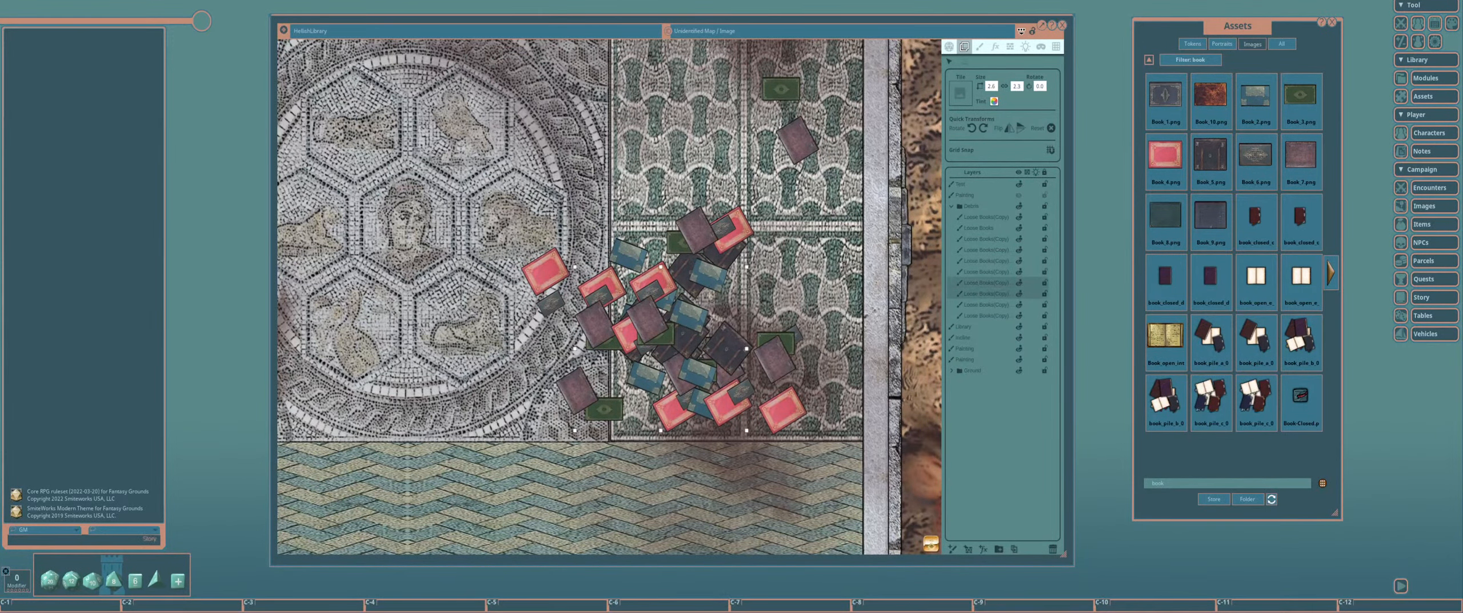
pyautogui.moveTo(662, 255); pyautogui.dragTo(727, 236)
# Move the ninth and tenth loose-book layers together up and left, onto the edge of the medallion
pyautogui.click(980, 305)
pyautogui.keyDown('ctrl'); pyautogui.click(979, 316); pyautogui.keyUp('ctrl')
pyautogui.moveTo(662, 256); pyautogui.dragTo(545, 113)
pyautogui.scroll(-3, 766, 274)
pyautogui.moveTo(766, 273); pyautogui.dragTo(727, 273)
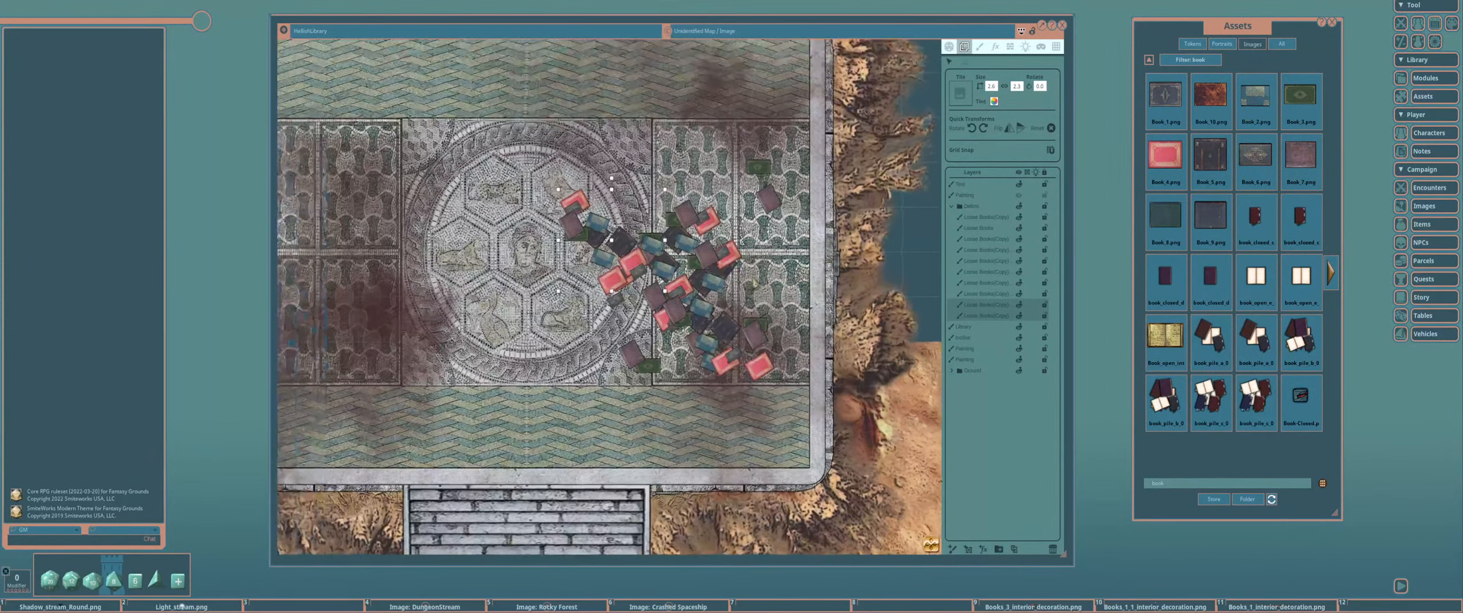
# Show the column layer above the book folder, collapse the folder and select it
pyautogui.click(1020, 196)
pyautogui.scroll(-3, 726, 284)
pyautogui.scroll(4, 725, 284)
pyautogui.click(951, 205)
pyautogui.click(971, 206)
pyautogui.scroll(-2, 702, 274)
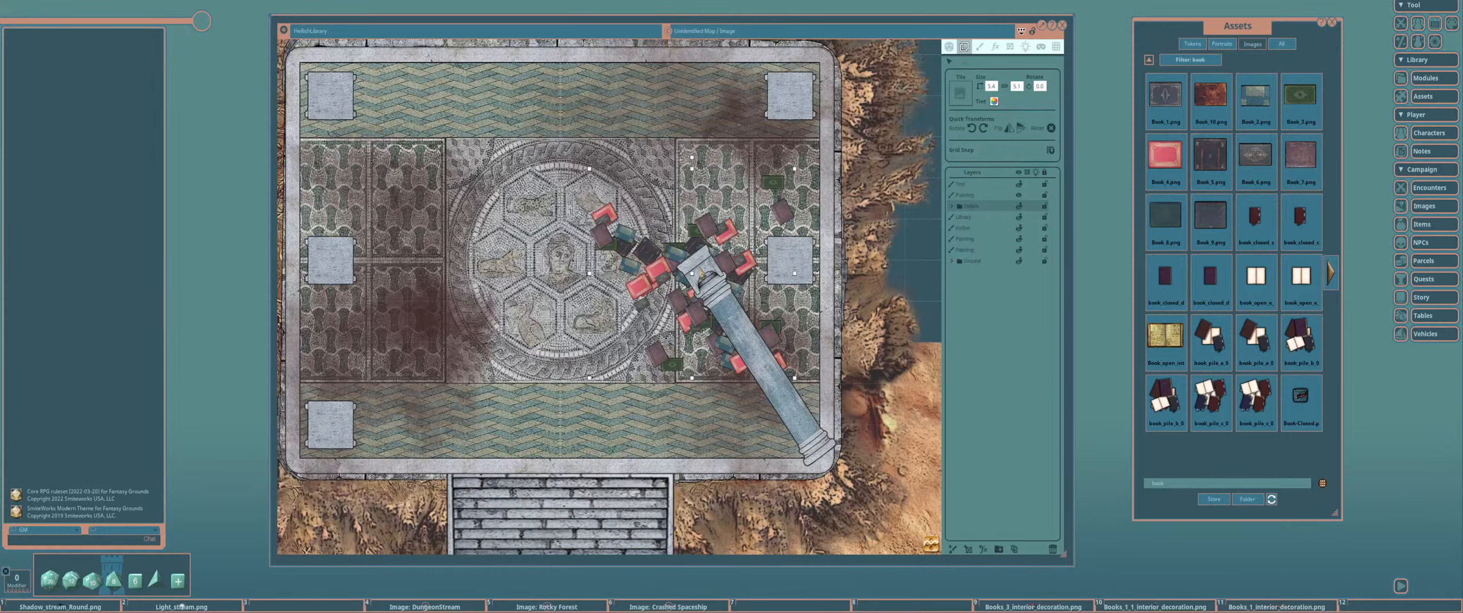
# Expand the book folder and tint its third and fourth loose-book layers a muted greyish beige
pyautogui.click(953, 206)
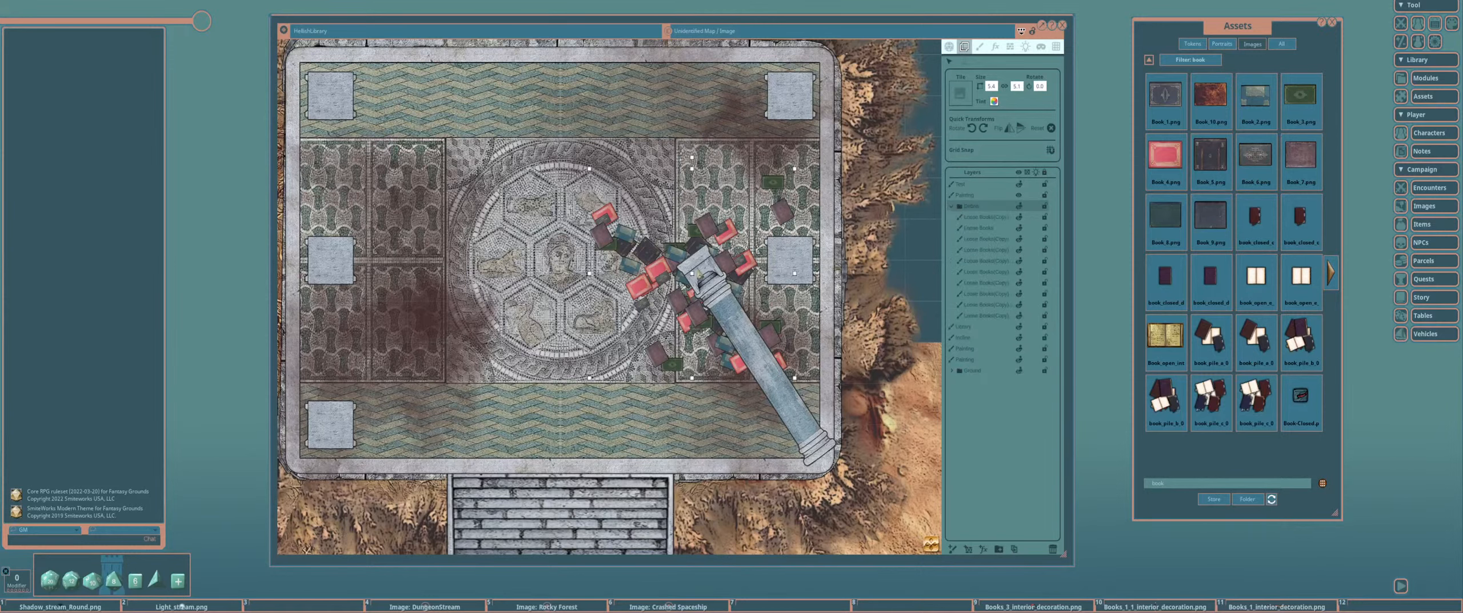
pyautogui.scroll(2, 646, 277)
pyautogui.click(986, 239)
pyautogui.keyDown('ctrl'); pyautogui.click(986, 250); pyautogui.keyUp('ctrl')
pyautogui.click(994, 101)
pyautogui.moveTo(810, 187); pyautogui.dragTo(800, 188)
pyautogui.moveTo(809, 175); pyautogui.dragTo(804, 179)
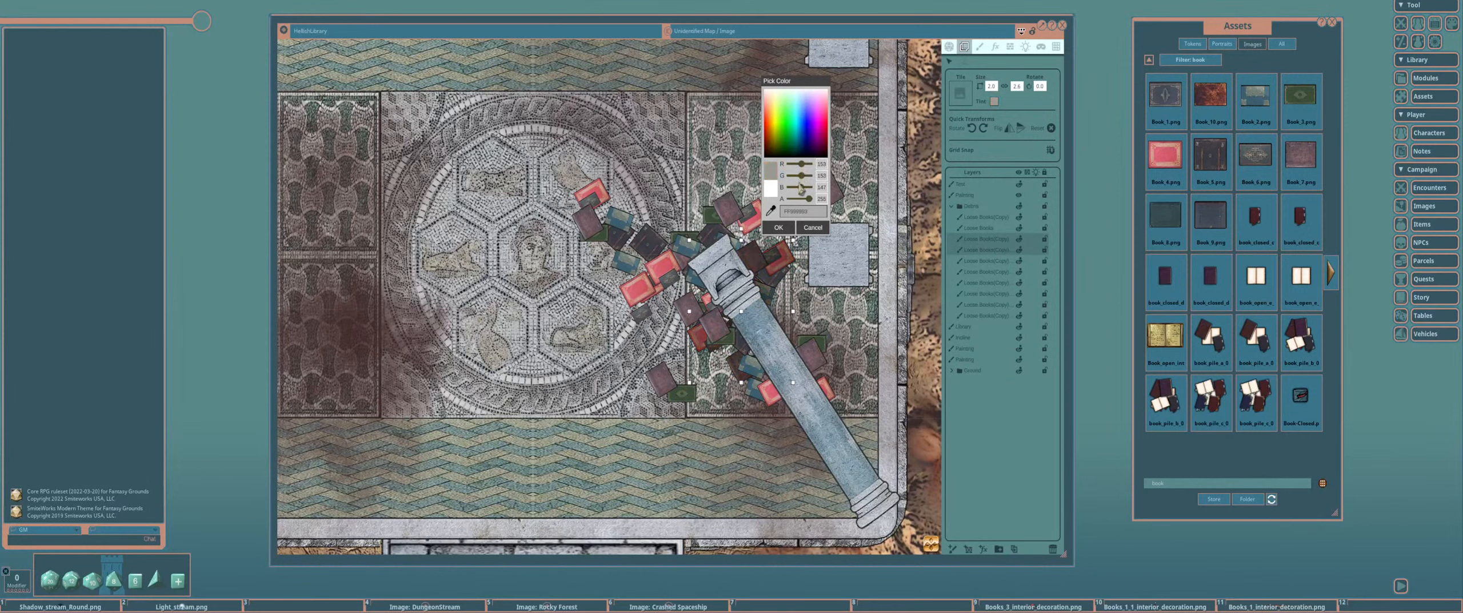
pyautogui.click(785, 229)
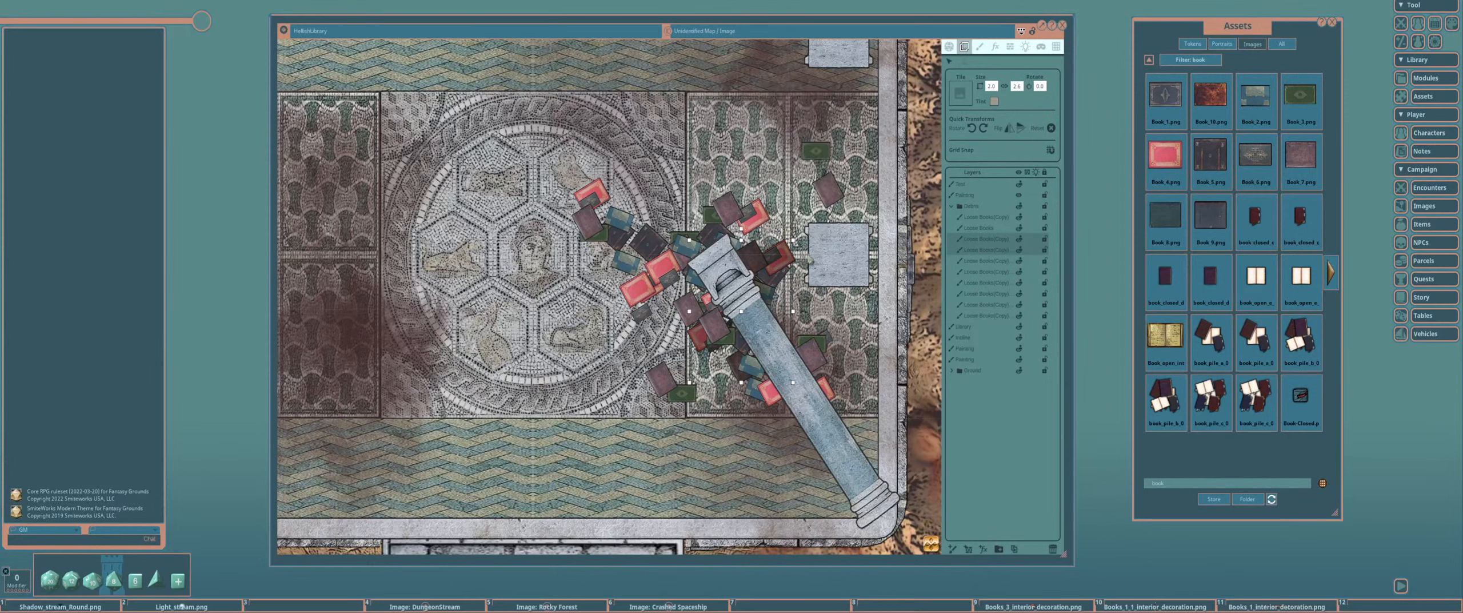
# Tint the fifth and sixth loose-book layers yellow
pyautogui.click(986, 260)
pyautogui.keyDown('ctrl'); pyautogui.click(986, 271); pyautogui.keyUp('ctrl')
pyautogui.click(994, 101)
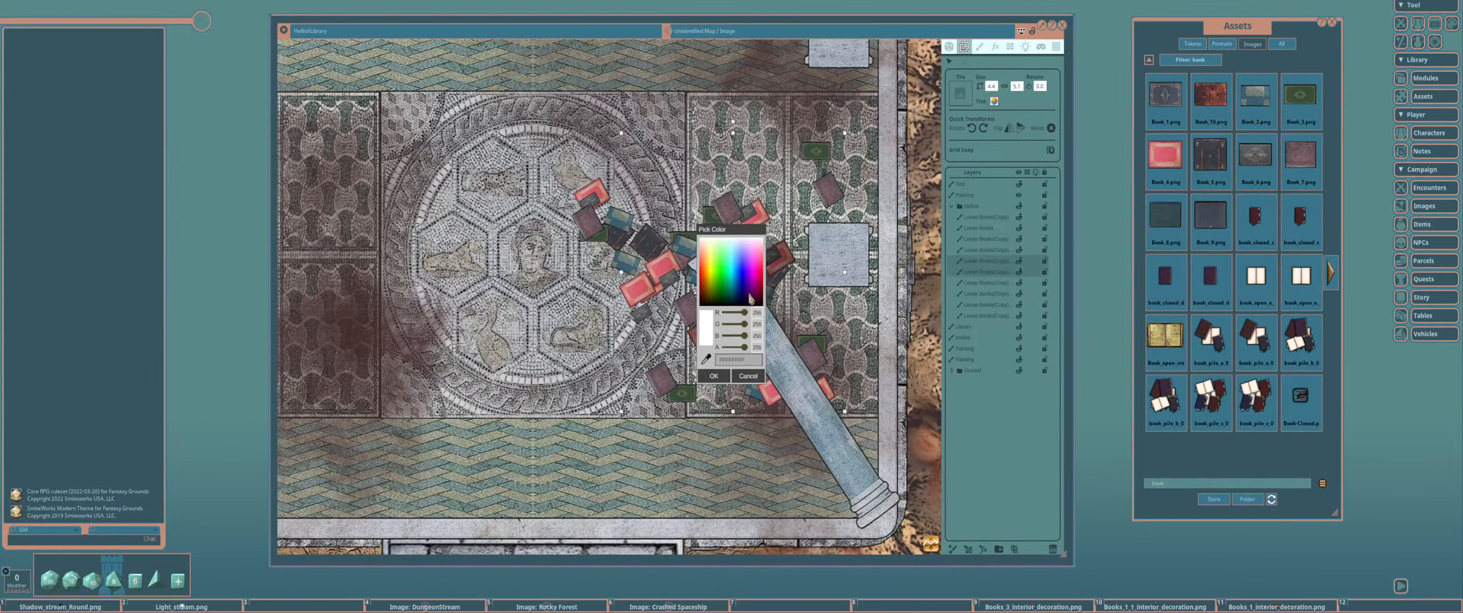
pyautogui.moveTo(744, 336); pyautogui.dragTo(731, 336)
pyautogui.moveTo(737, 229); pyautogui.dragTo(469, 172)
pyautogui.moveTo(476, 266); pyautogui.dragTo(475, 264)
pyautogui.click(445, 318)
pyautogui.scroll(-2, 477, 282)
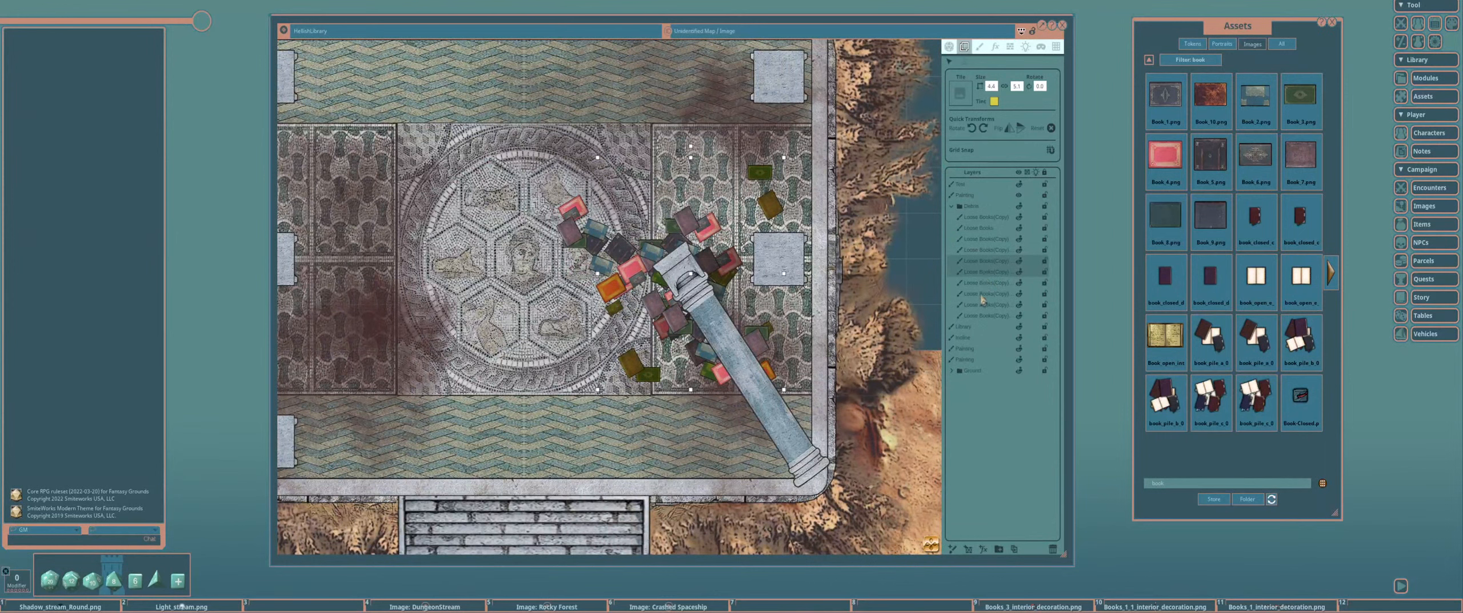
# Tint the ninth and tenth loose-book layers light cyan by lowering the red value
pyautogui.click(983, 306)
pyautogui.keyDown('ctrl'); pyautogui.click(983, 316); pyautogui.keyUp('ctrl')
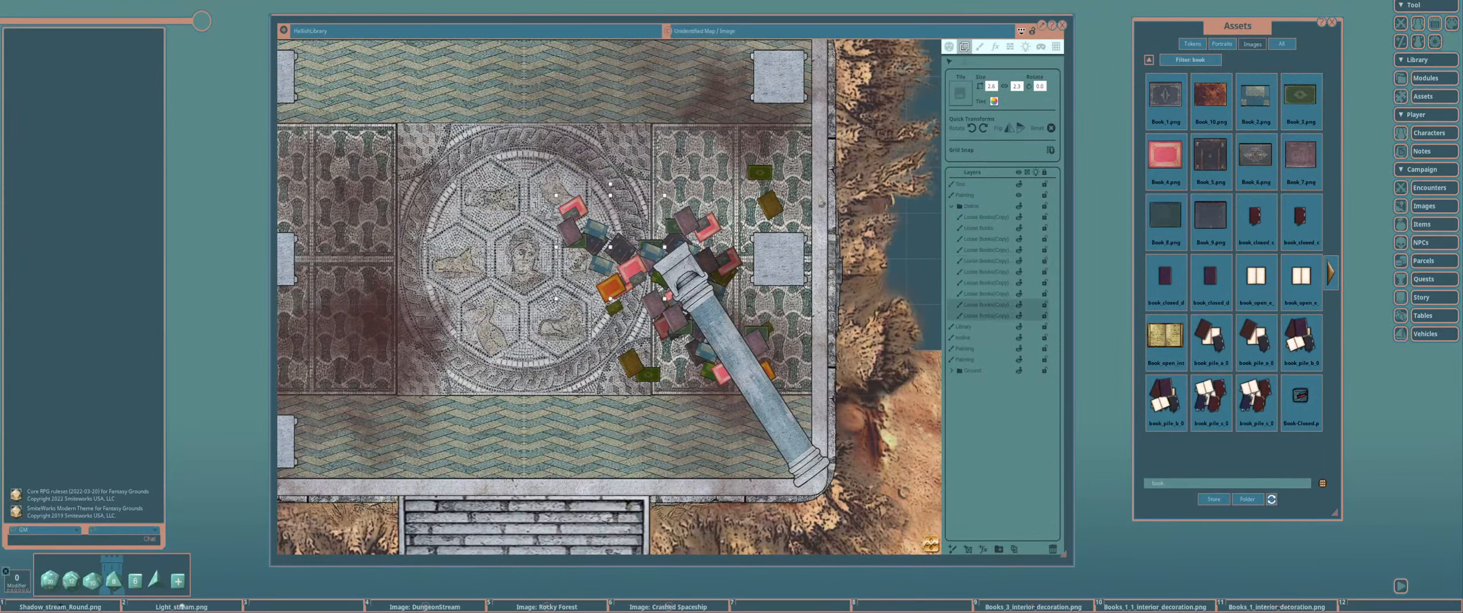
pyautogui.click(995, 102)
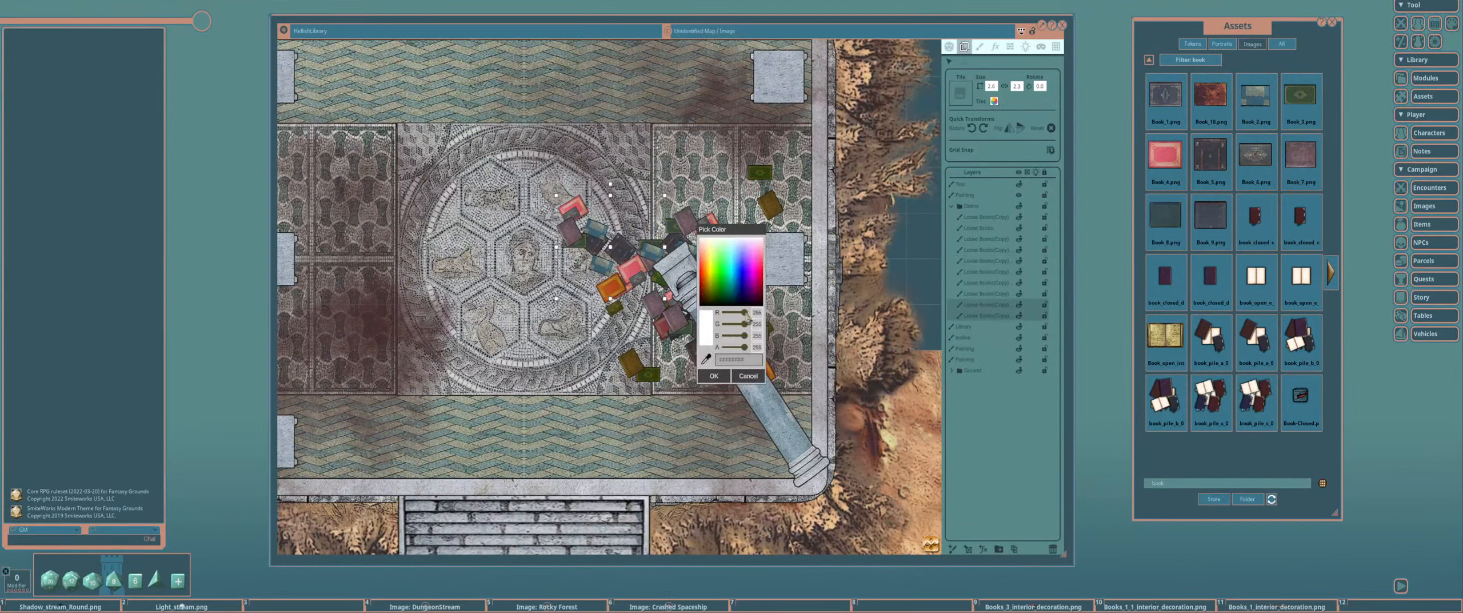
pyautogui.moveTo(747, 314); pyautogui.dragTo(734, 313)
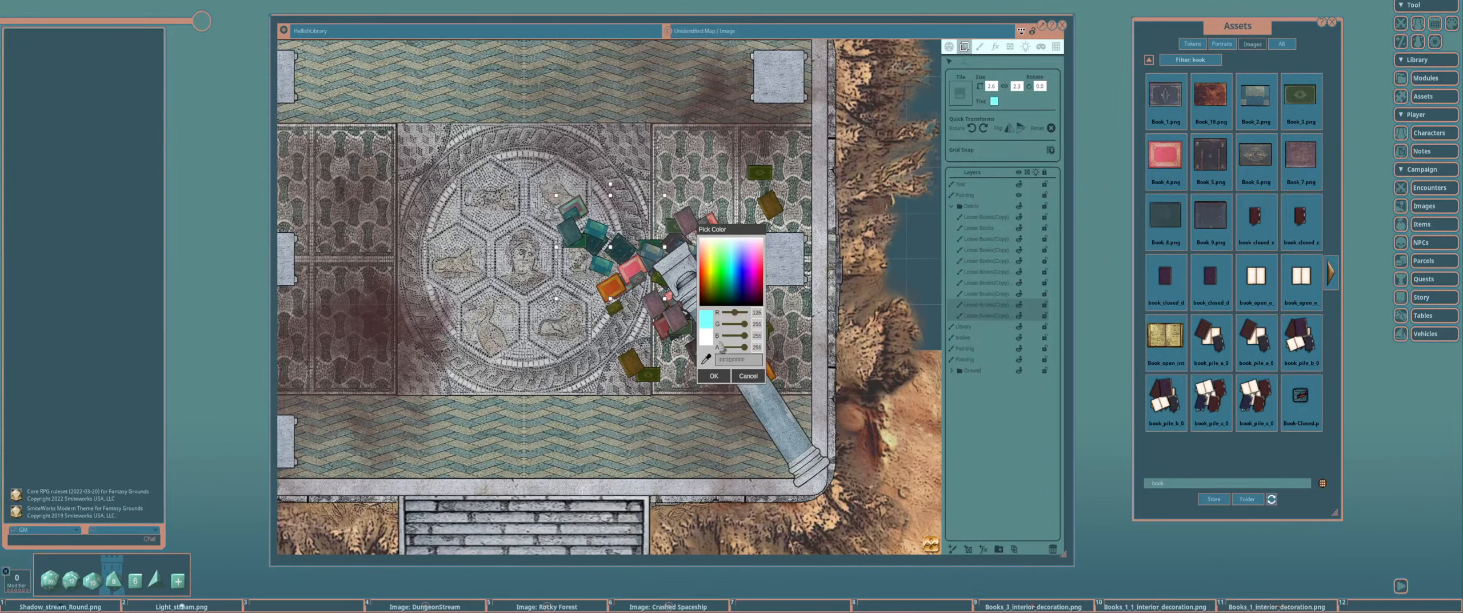
pyautogui.click(723, 376)
pyautogui.scroll(-1, 756, 312)
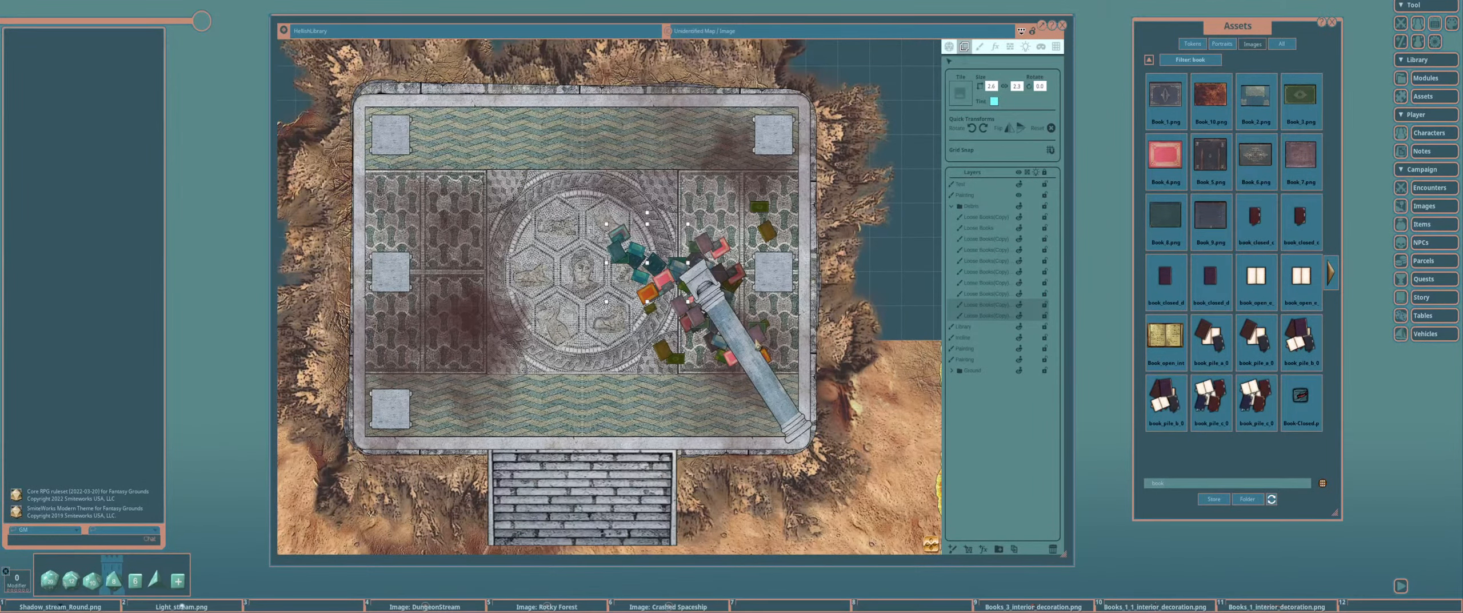
# Select the topmost loose-book layer in the expanded book folder
pyautogui.scroll(2, 757, 344)
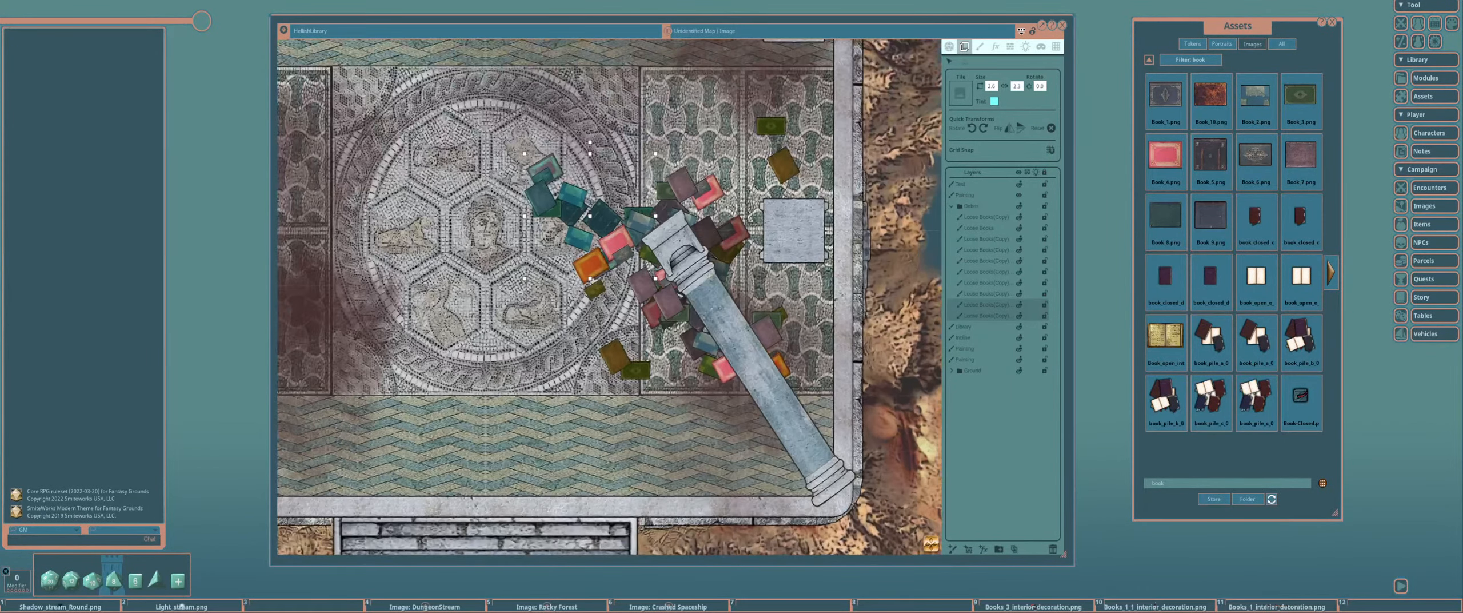
pyautogui.click(952, 206)
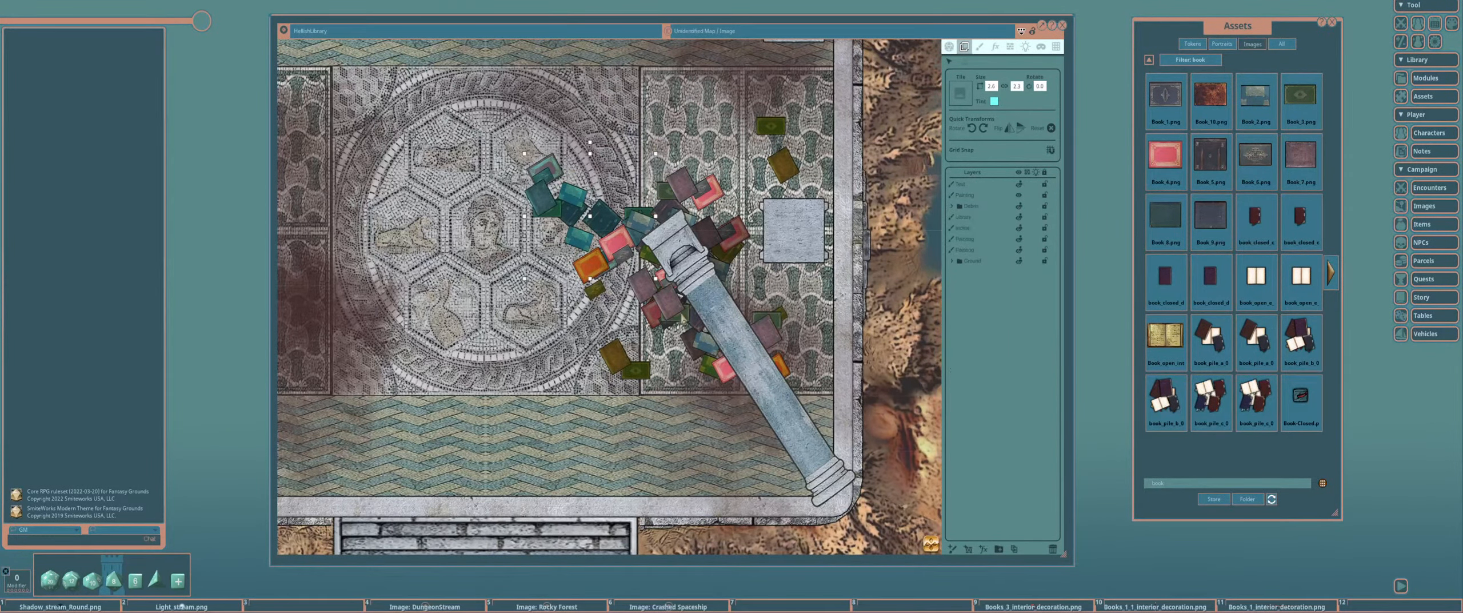
pyautogui.scroll(-1, 684, 318)
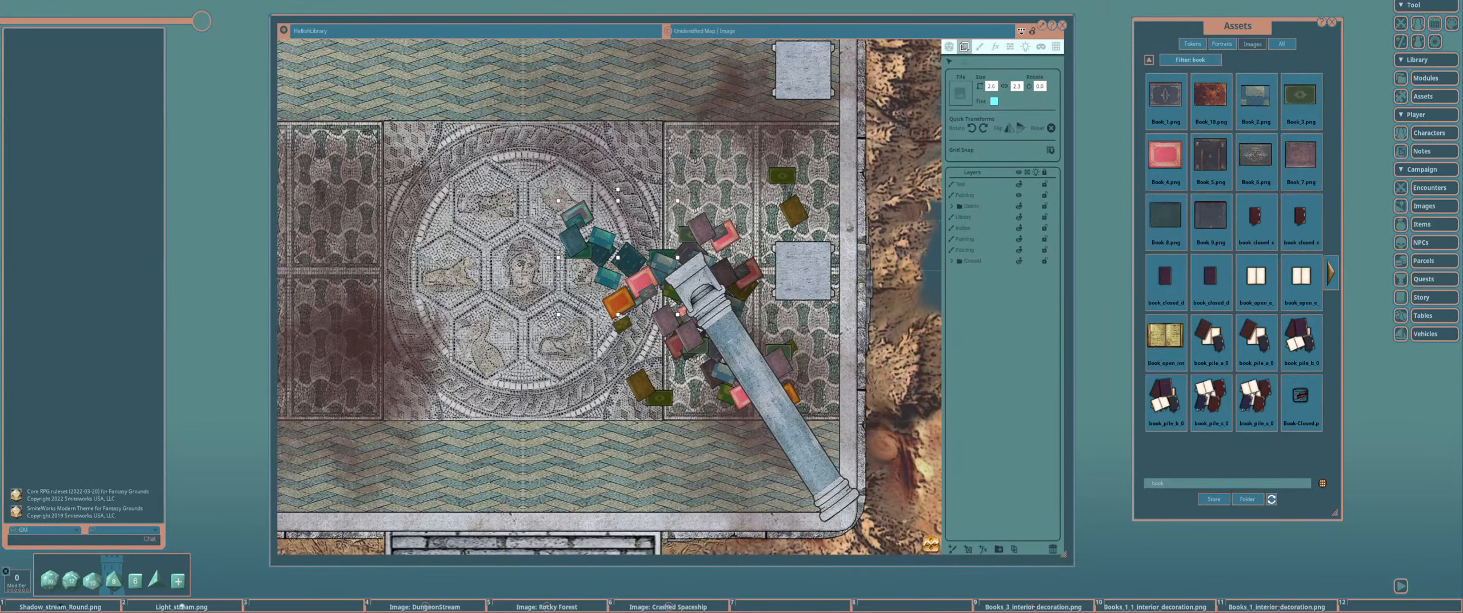
pyautogui.click(951, 206)
pyautogui.click(999, 218)
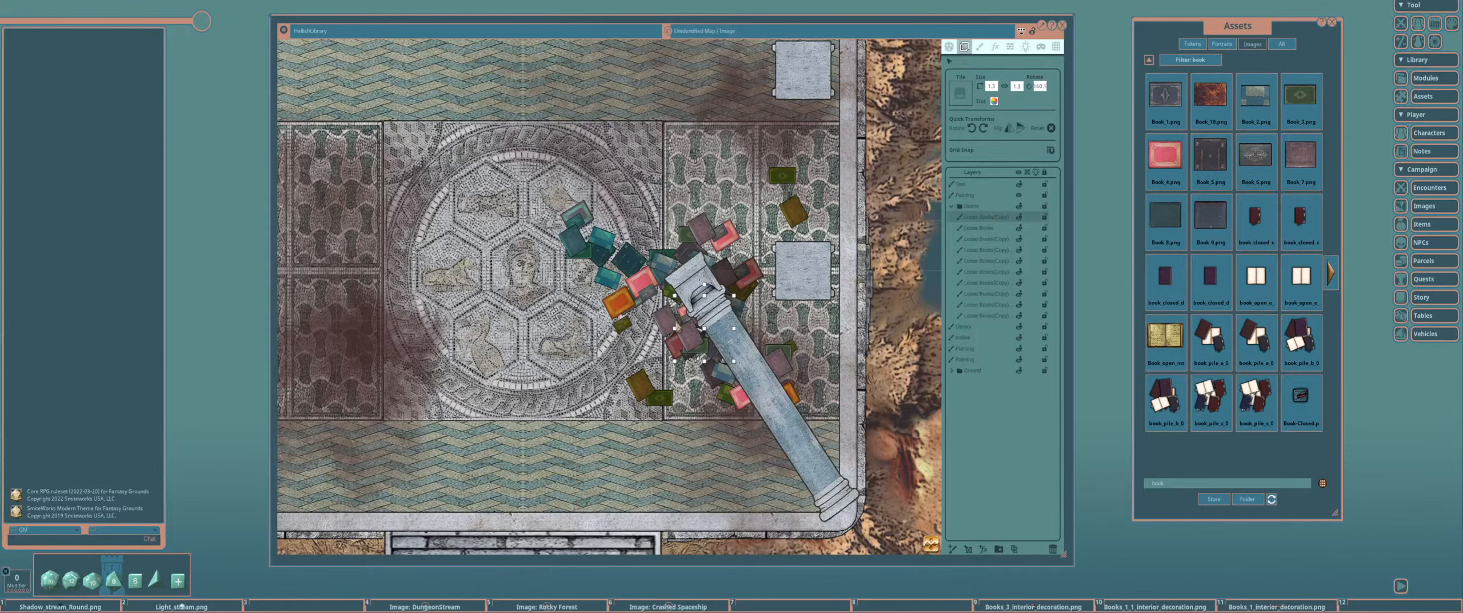
pyautogui.scroll(3, 679, 327)
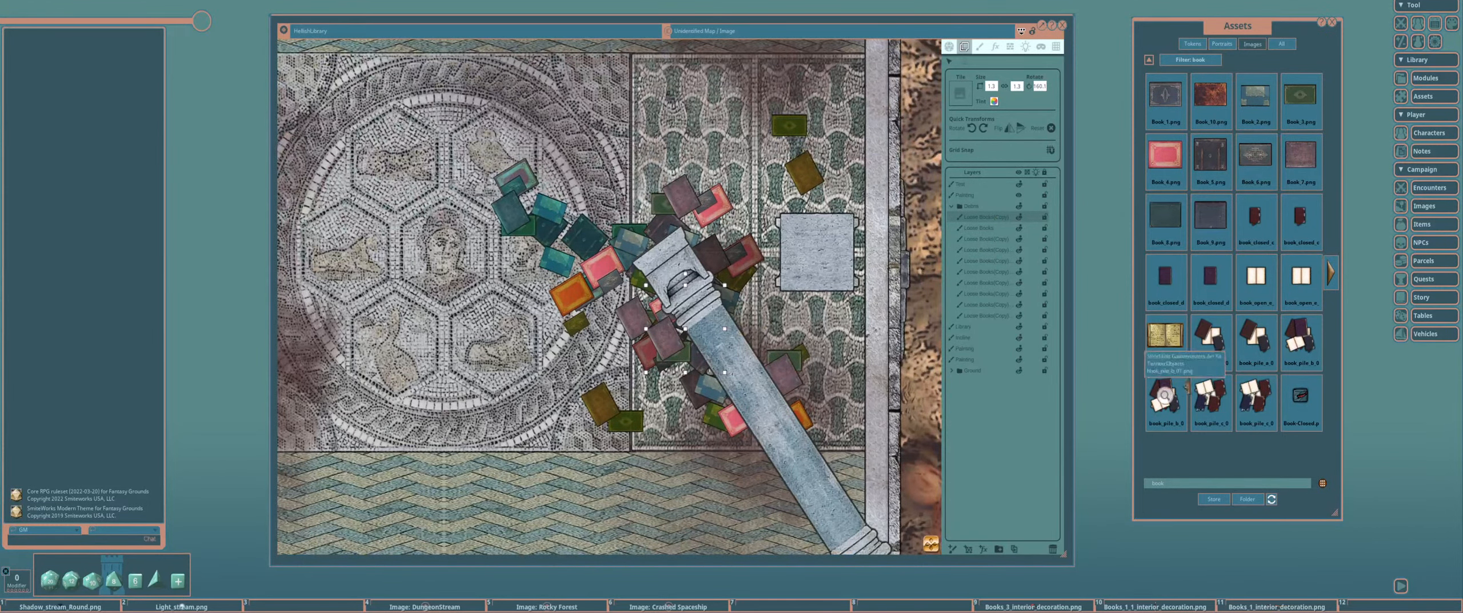
# Search the image assets for "board" and load Boards_3.png as the paint brush
pyautogui.click(1169, 484)
pyautogui.press('BackSpace')
pyautogui.press('BackSpace')
pyautogui.press('BackSpace')
pyautogui.press('BackSpace')
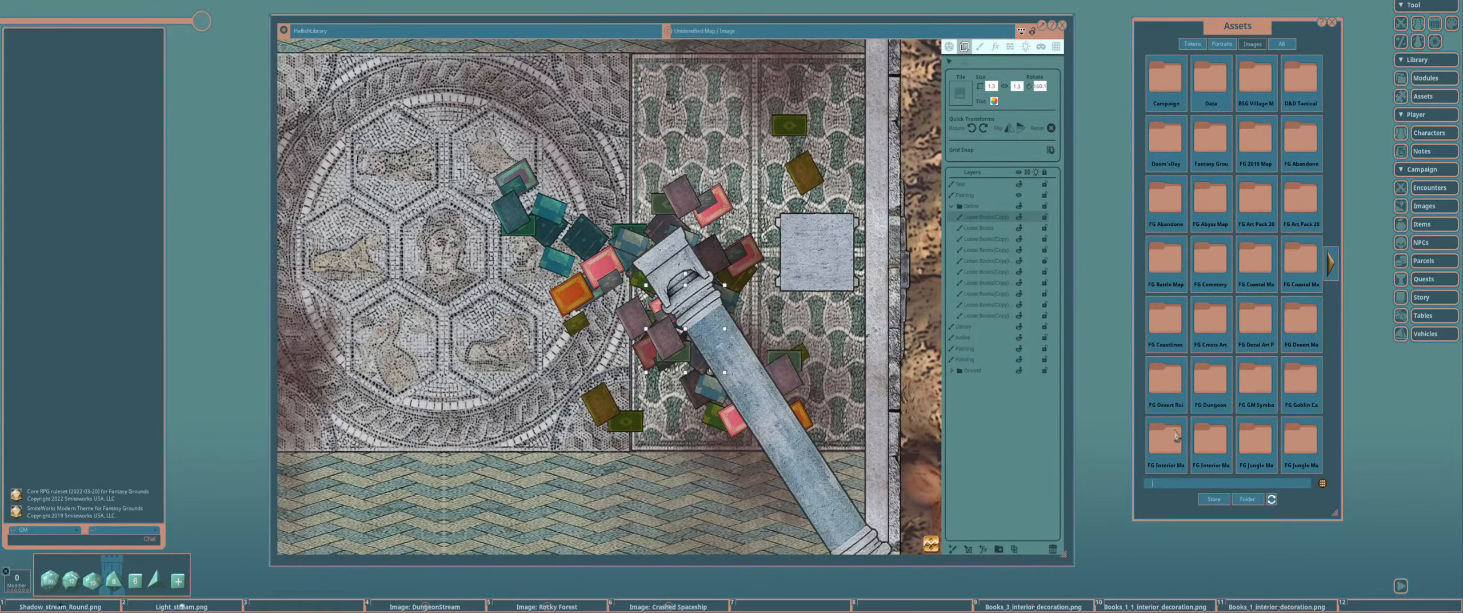
pyautogui.write('board')
pyautogui.press('Return')
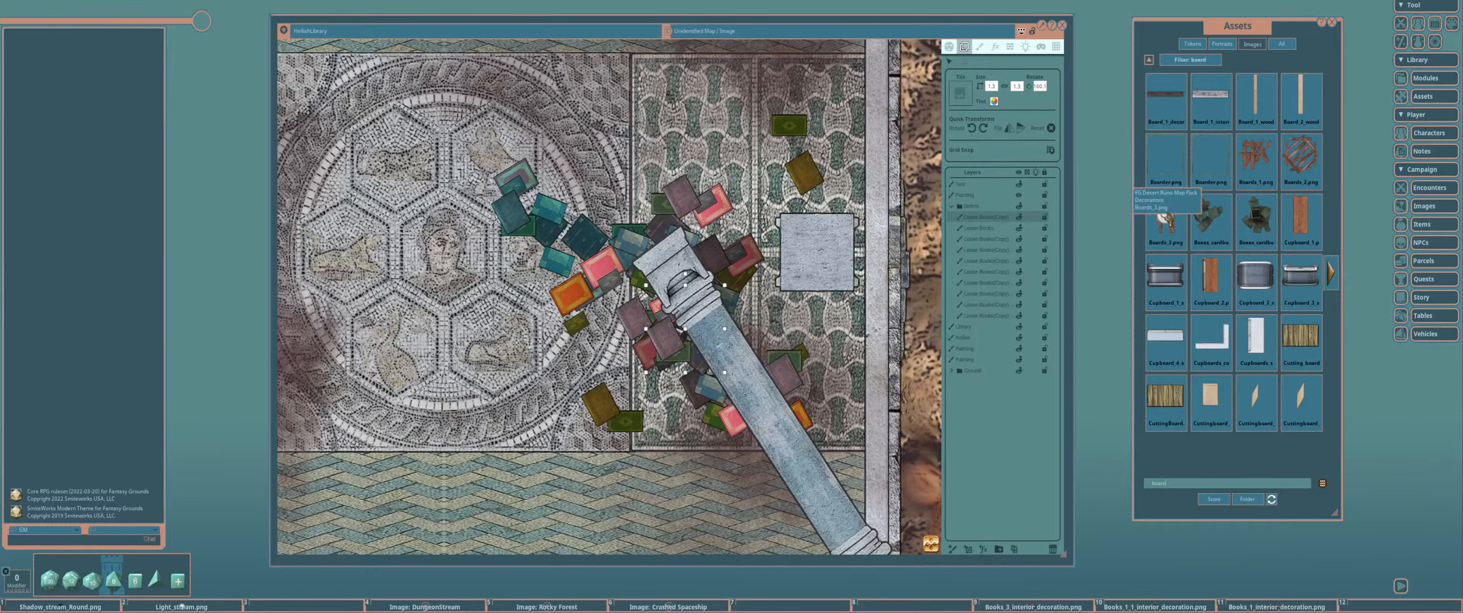
pyautogui.click(980, 47)
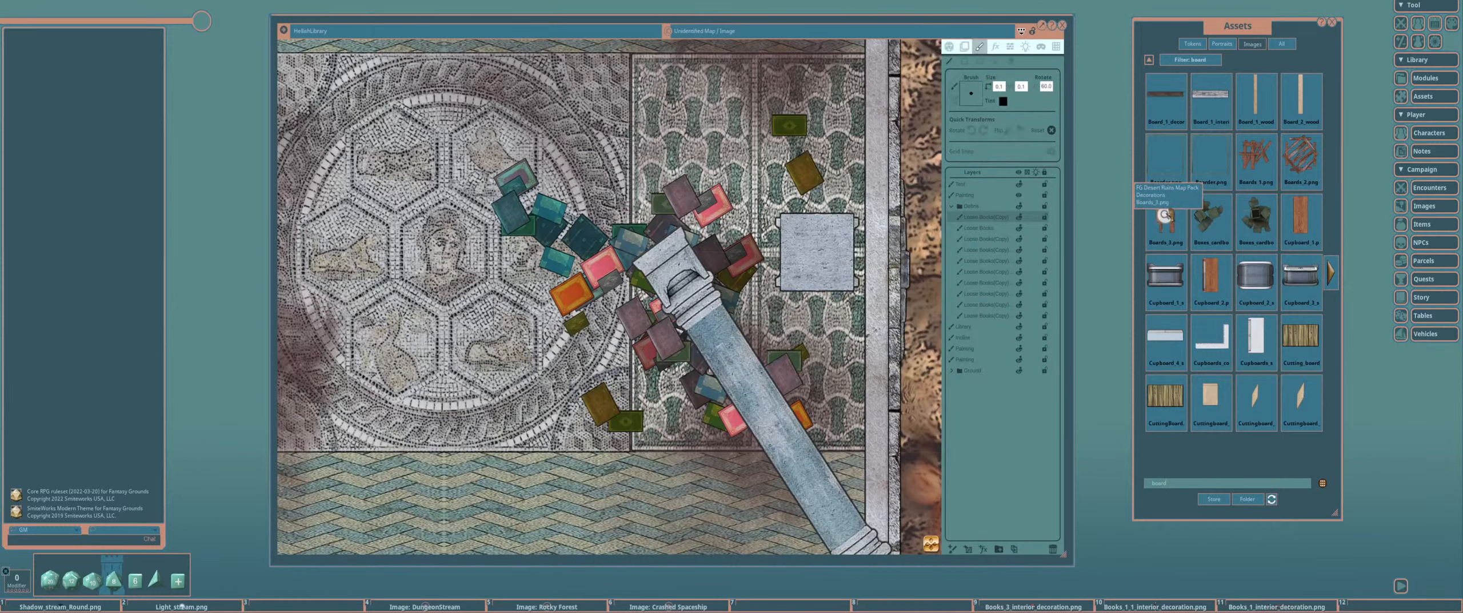
pyautogui.moveTo(1164, 215); pyautogui.dragTo(972, 93)
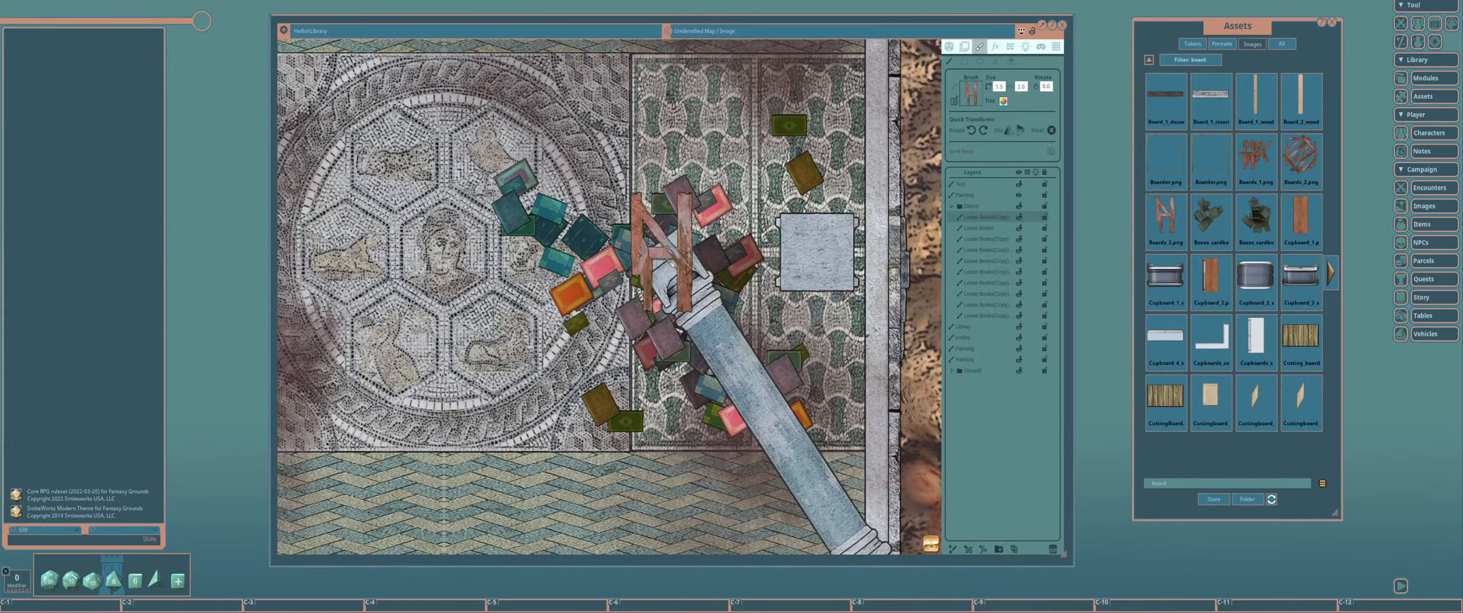
# Stamp two Boards_3 pieces around the fallen column's head, one rotated 90 degrees and the other turned nearly upright
pyautogui.scroll(2, 662, 252)
pyautogui.scroll(13, 688, 305)
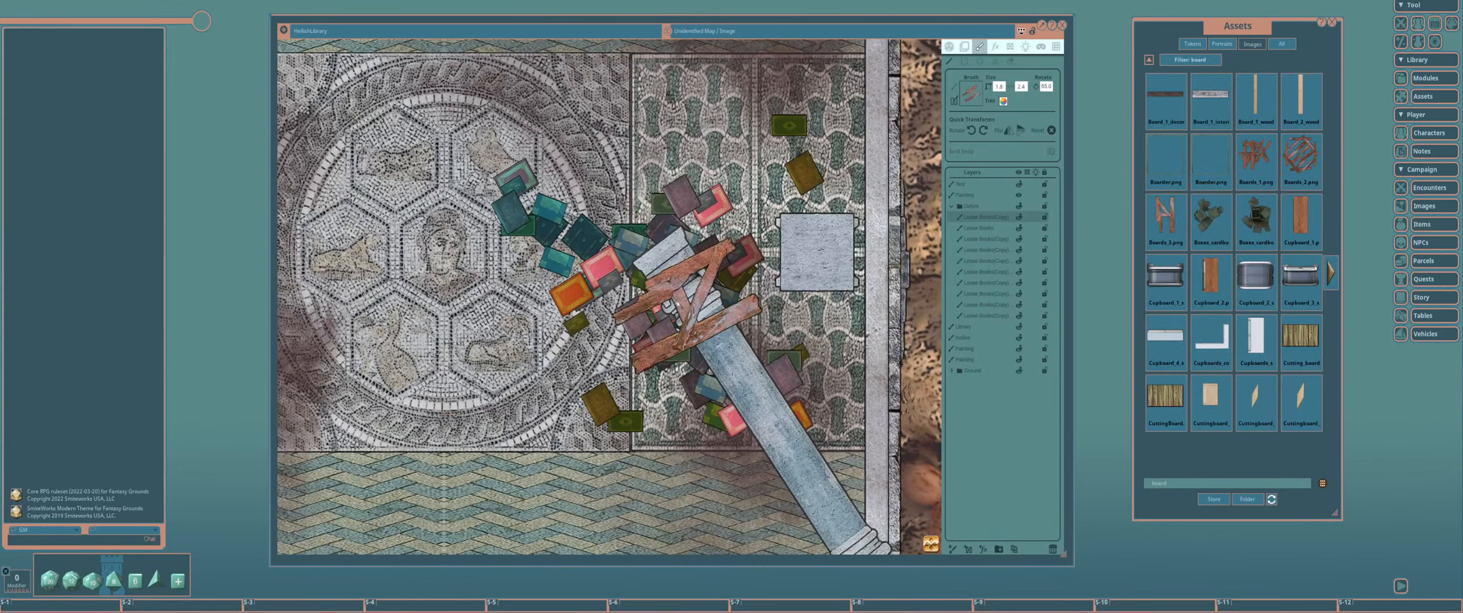
pyautogui.scroll(5, 692, 306)
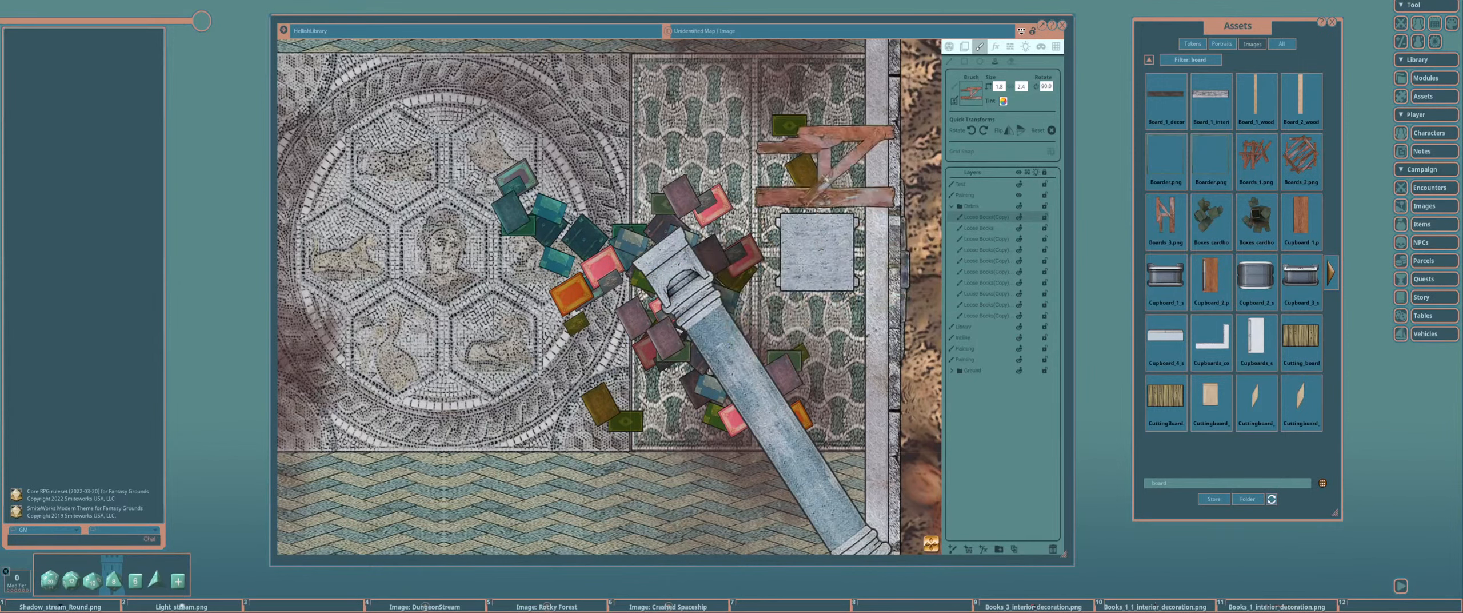
pyautogui.click(700, 296)
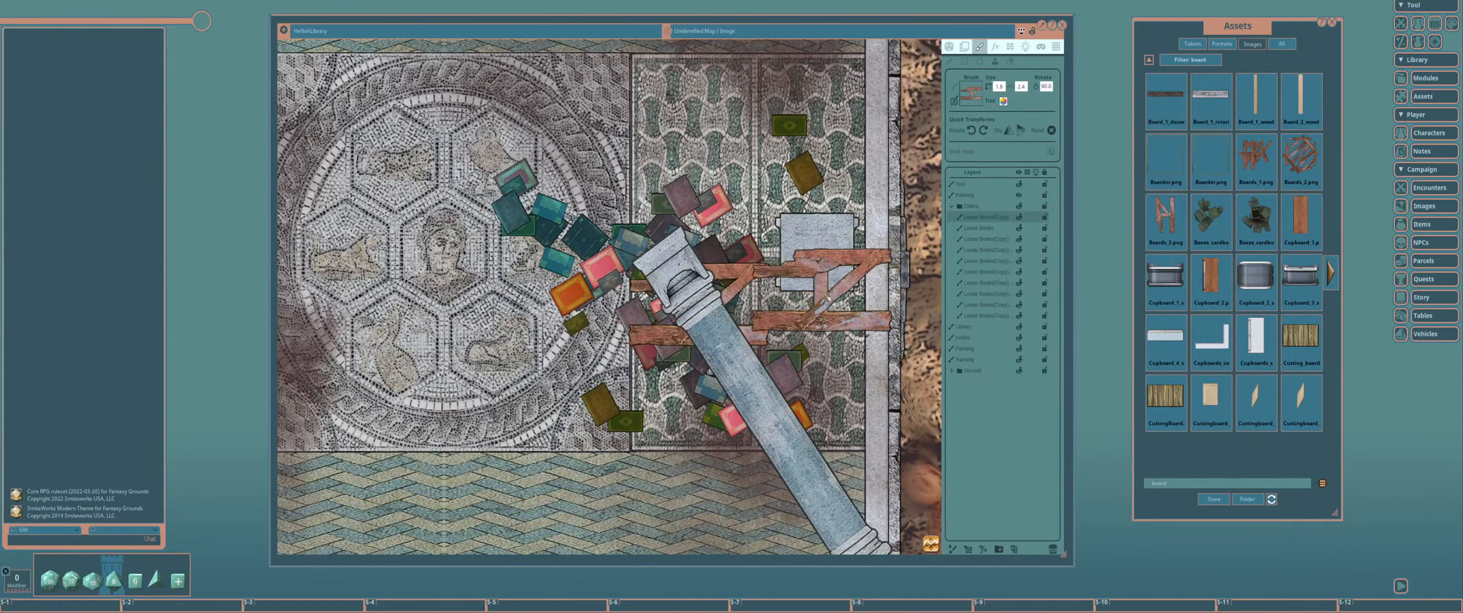
pyautogui.scroll(17, 723, 323)
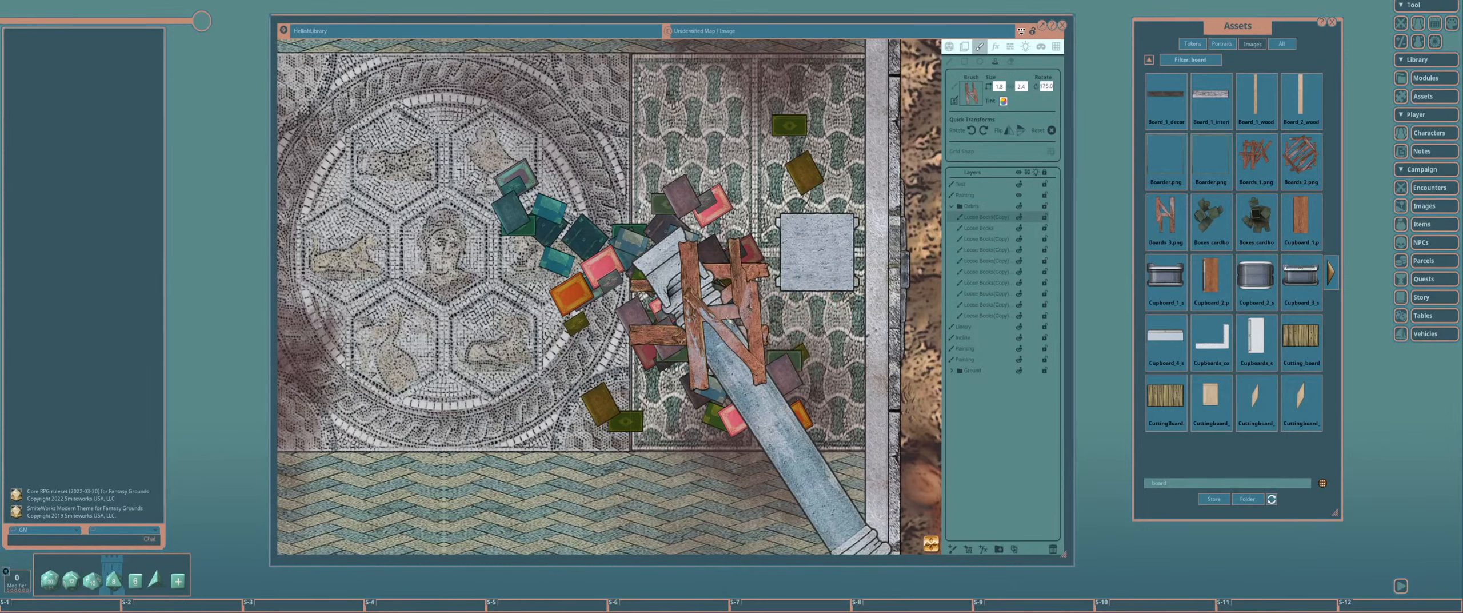
pyautogui.scroll(-2, 843, 269)
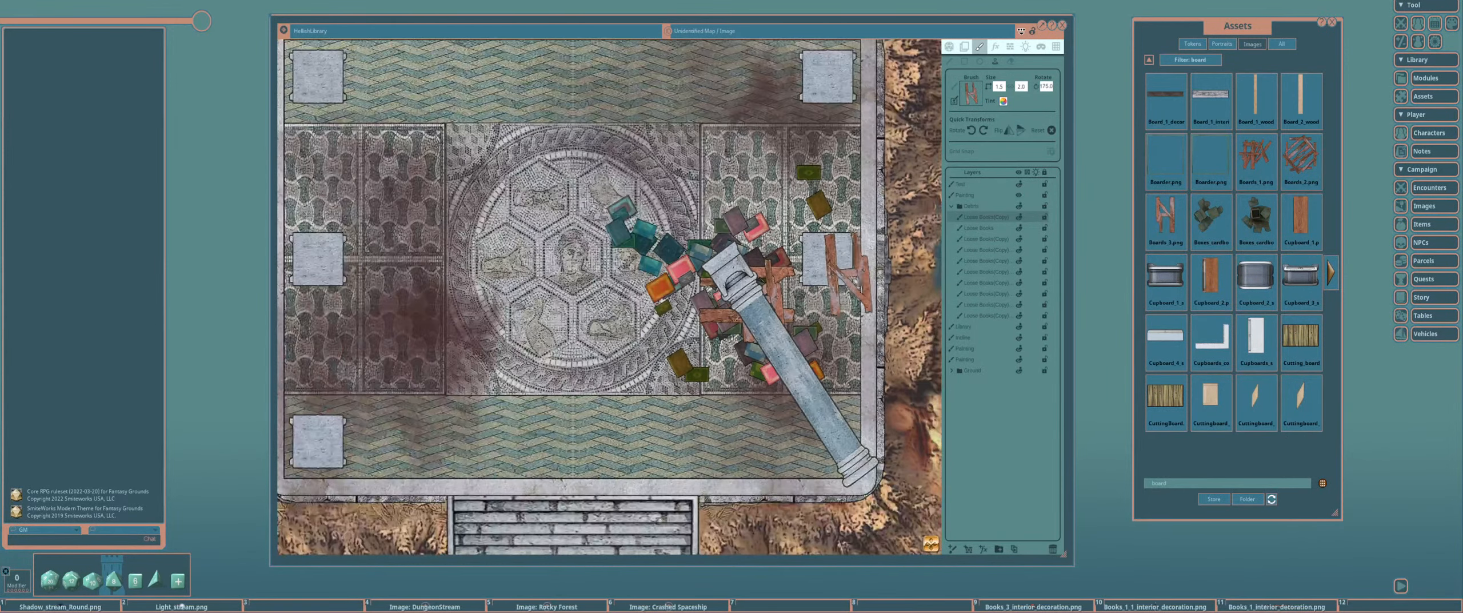
pyautogui.moveTo(849, 273); pyautogui.dragTo(850, 317)
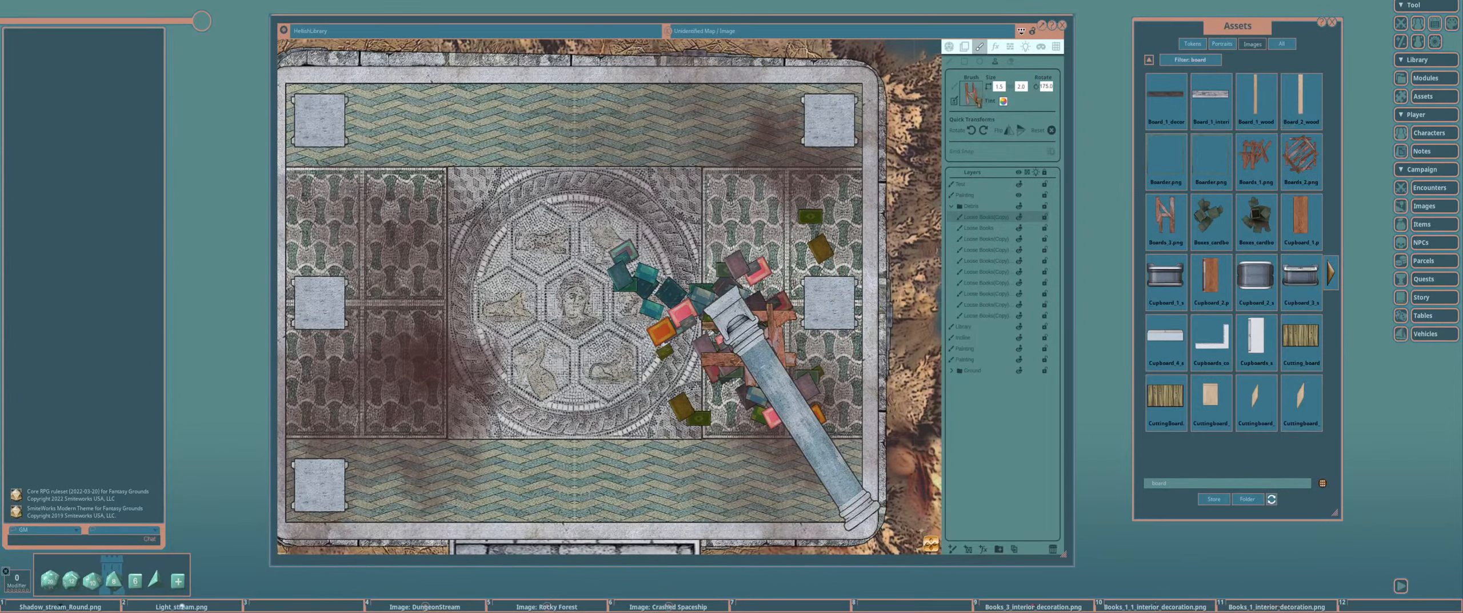
# Load Boards_1.png as the brush, select the ninth loose-book layer and stamp a rotated board pile beside the fallen column's shaft
pyautogui.moveTo(979, 103); pyautogui.dragTo(974, 98)
pyautogui.scroll(10, 789, 347)
pyautogui.click(986, 305)
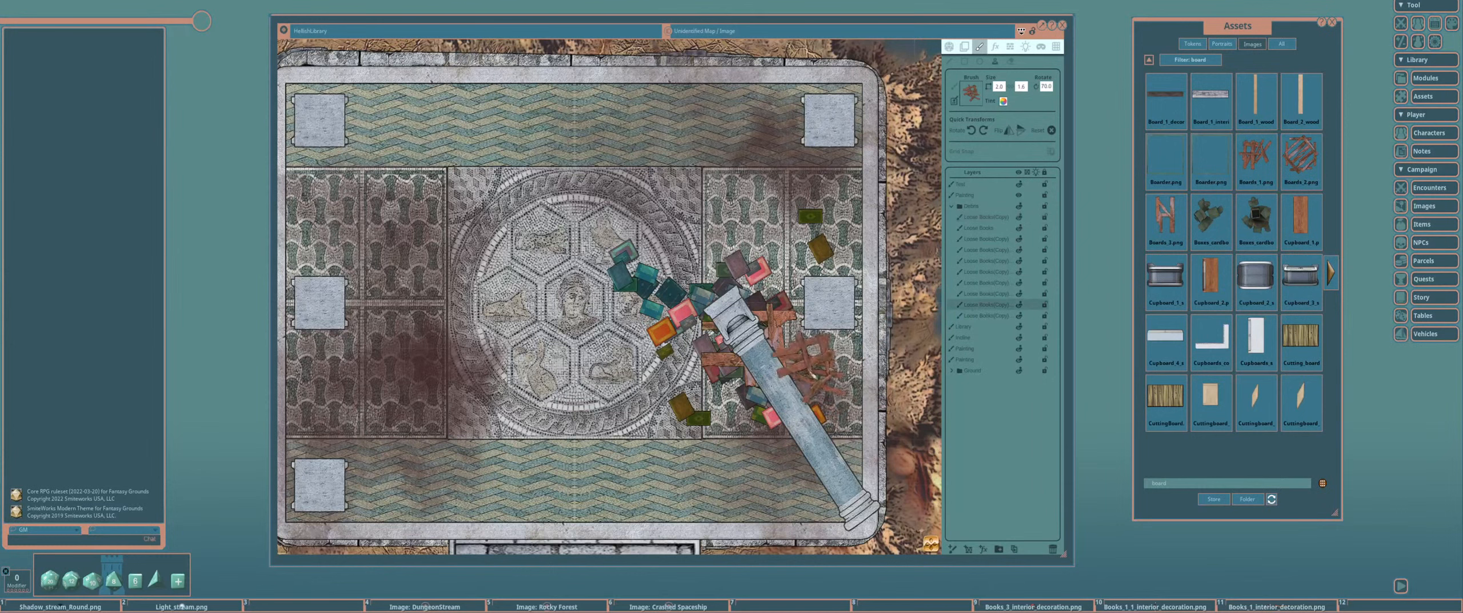
pyautogui.scroll(7, 801, 389)
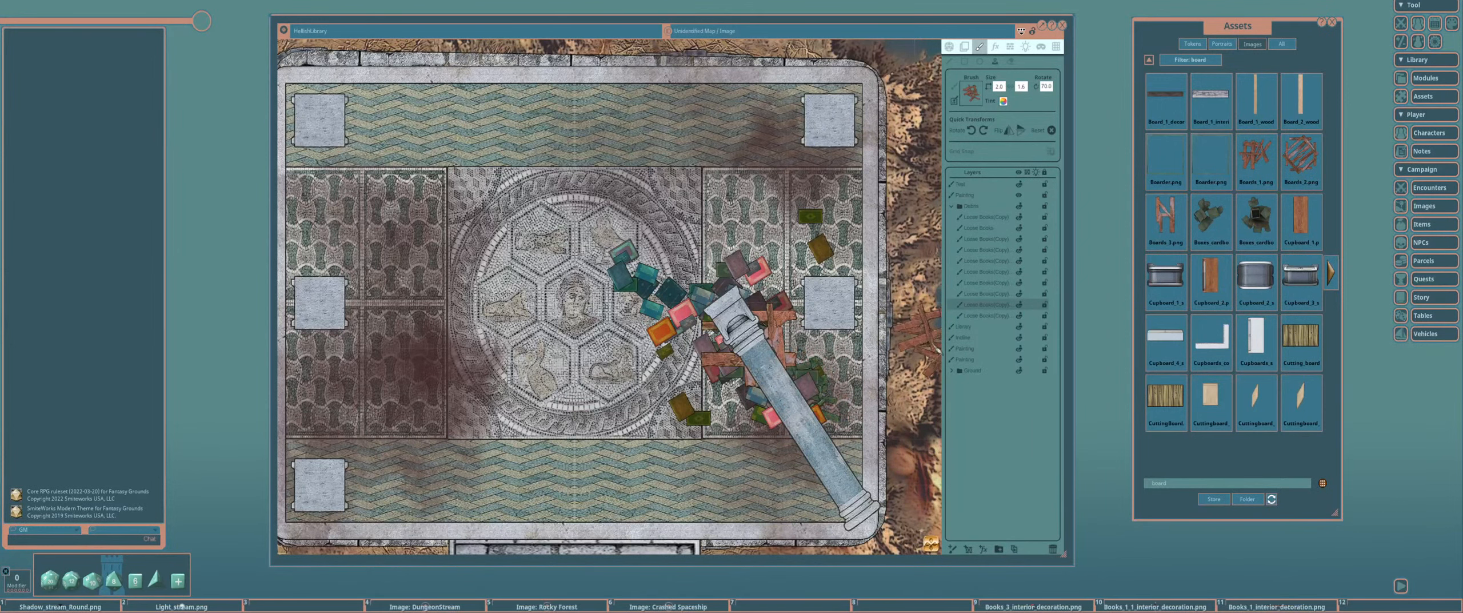
pyautogui.press('ctrl')
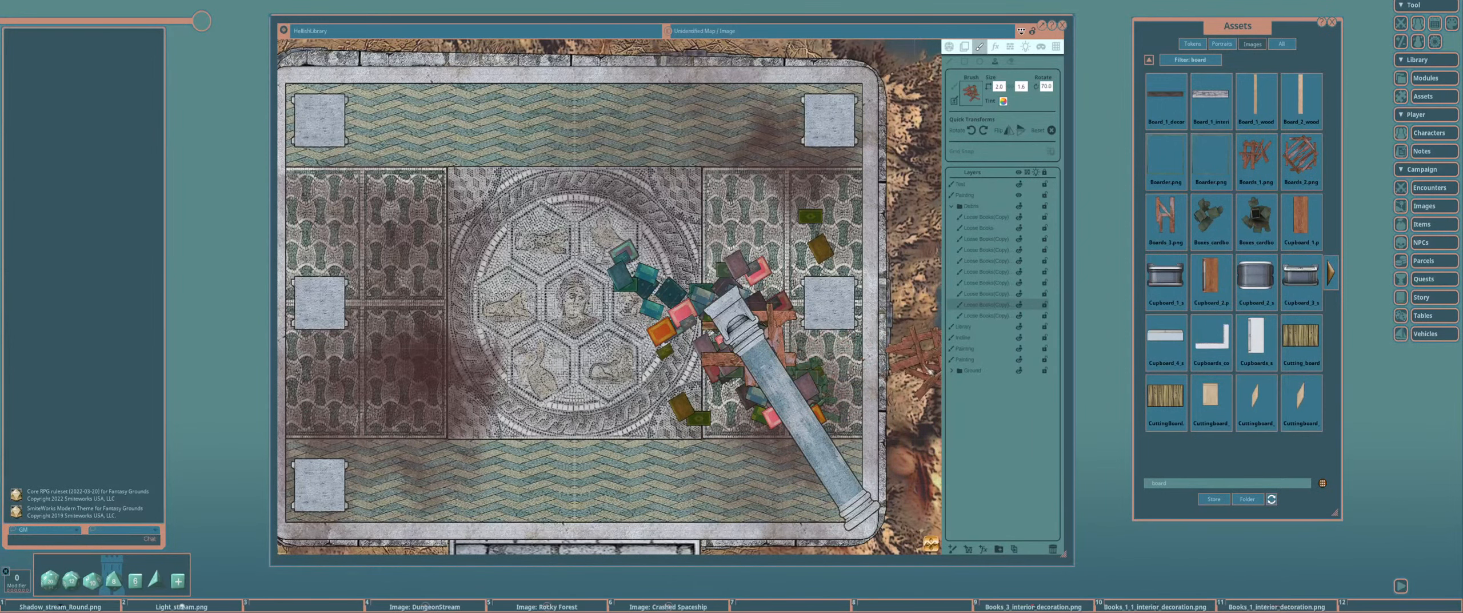
pyautogui.scroll(2, 914, 360)
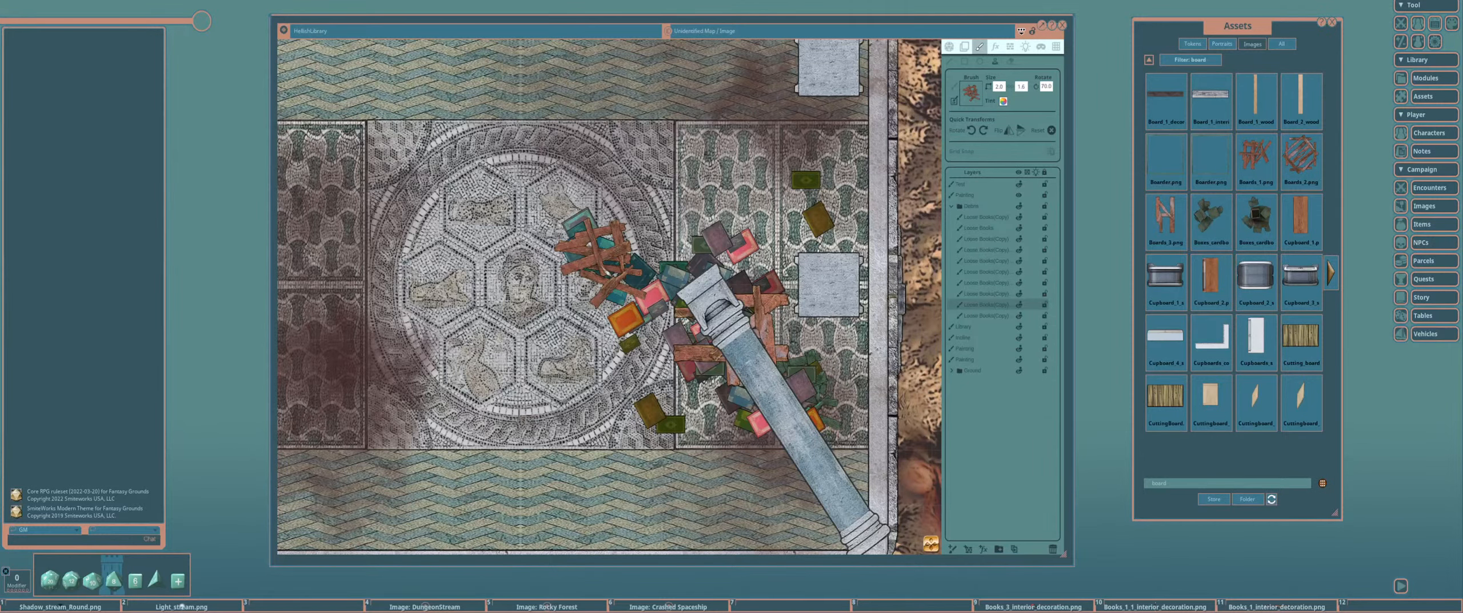
pyautogui.scroll(3, 640, 386)
pyautogui.scroll(3, 657, 366)
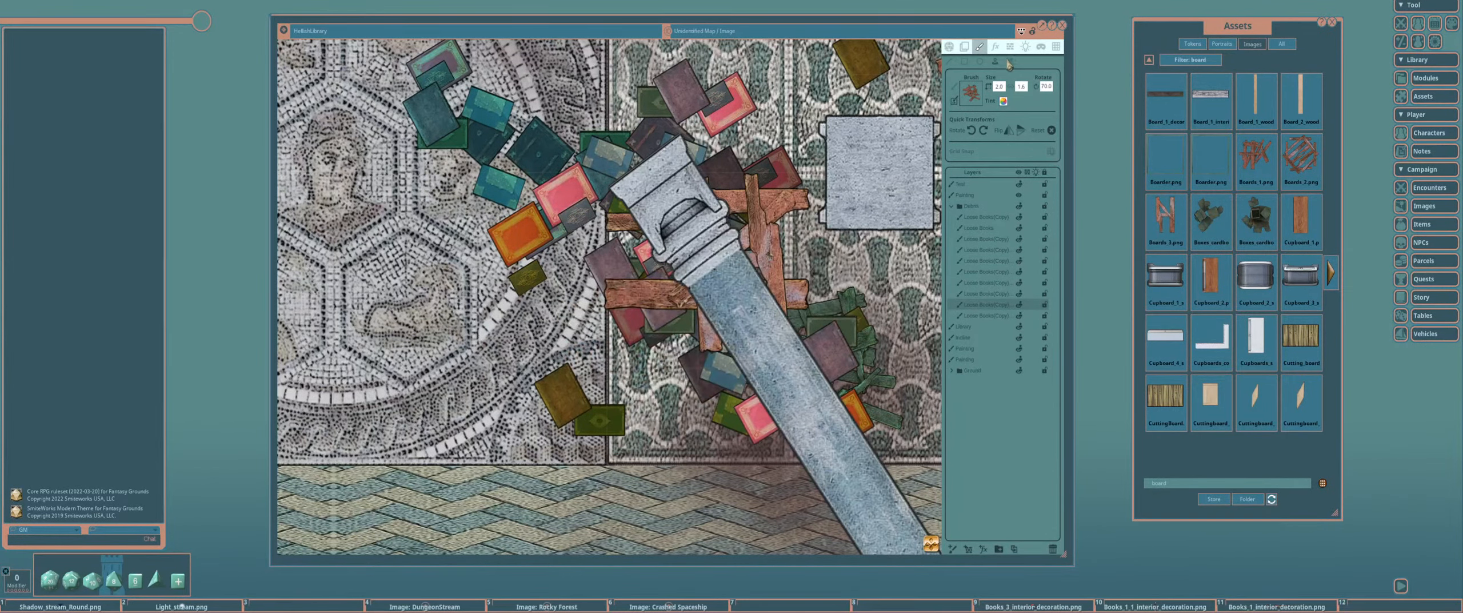
# Erase the green-tinted board pile beside the fallen column's shaft
pyautogui.click(1009, 61)
pyautogui.scroll(3, 865, 327)
pyautogui.moveTo(865, 332); pyautogui.dragTo(891, 469)
# Select the fifth loose-book layer and stamp a rotated Boards_1 pile among the books beside the fallen column
pyautogui.scroll(-5, 800, 343)
pyautogui.click(987, 261)
pyautogui.click(995, 62)
pyautogui.click(755, 422)
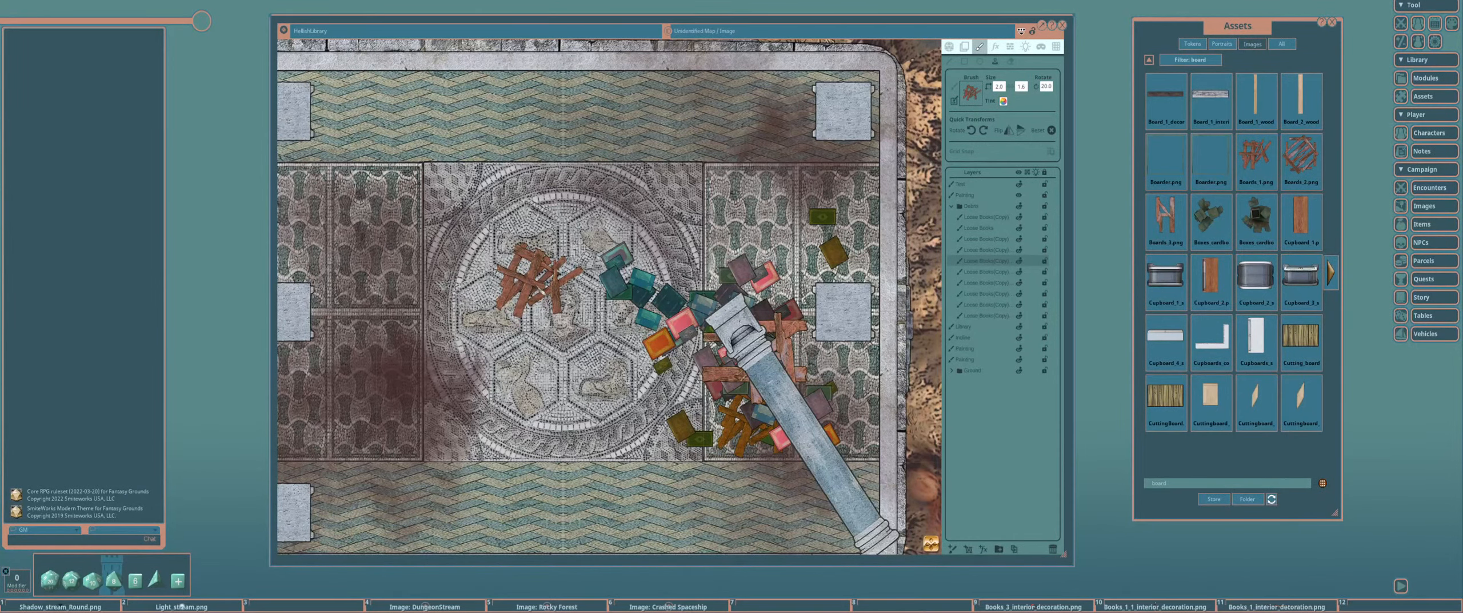
pyautogui.scroll(-5, 543, 275)
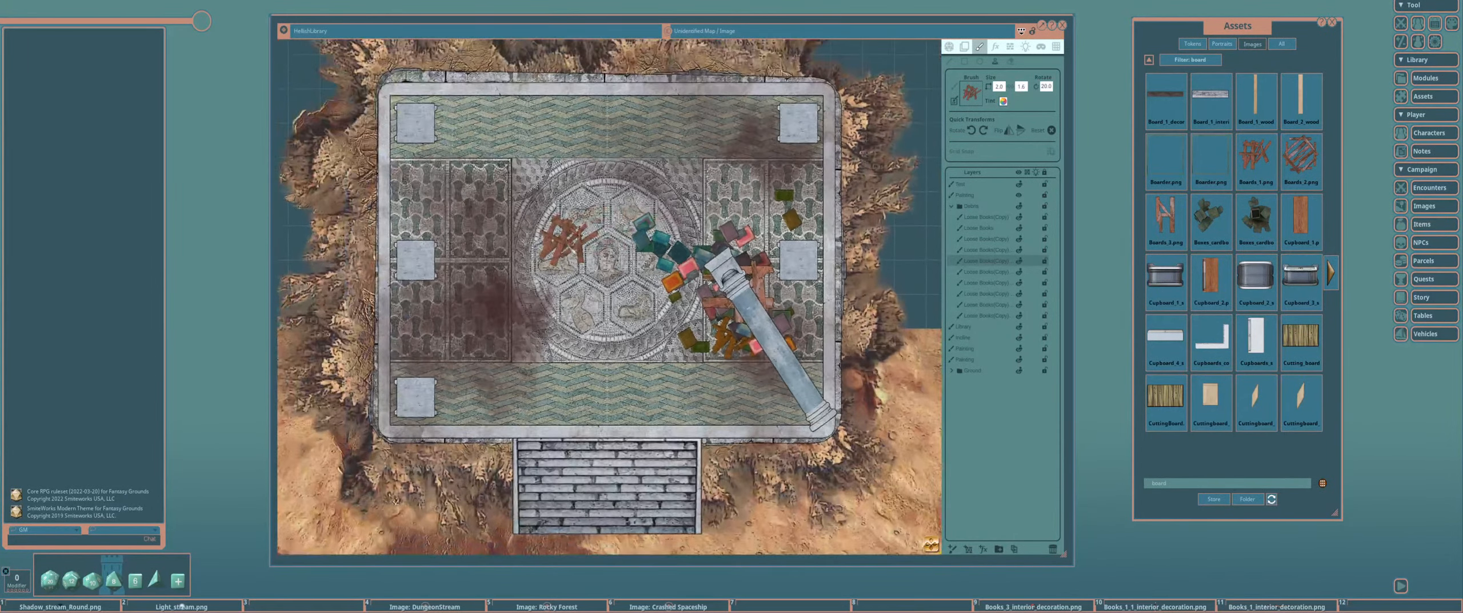
pyautogui.scroll(1, 567, 240)
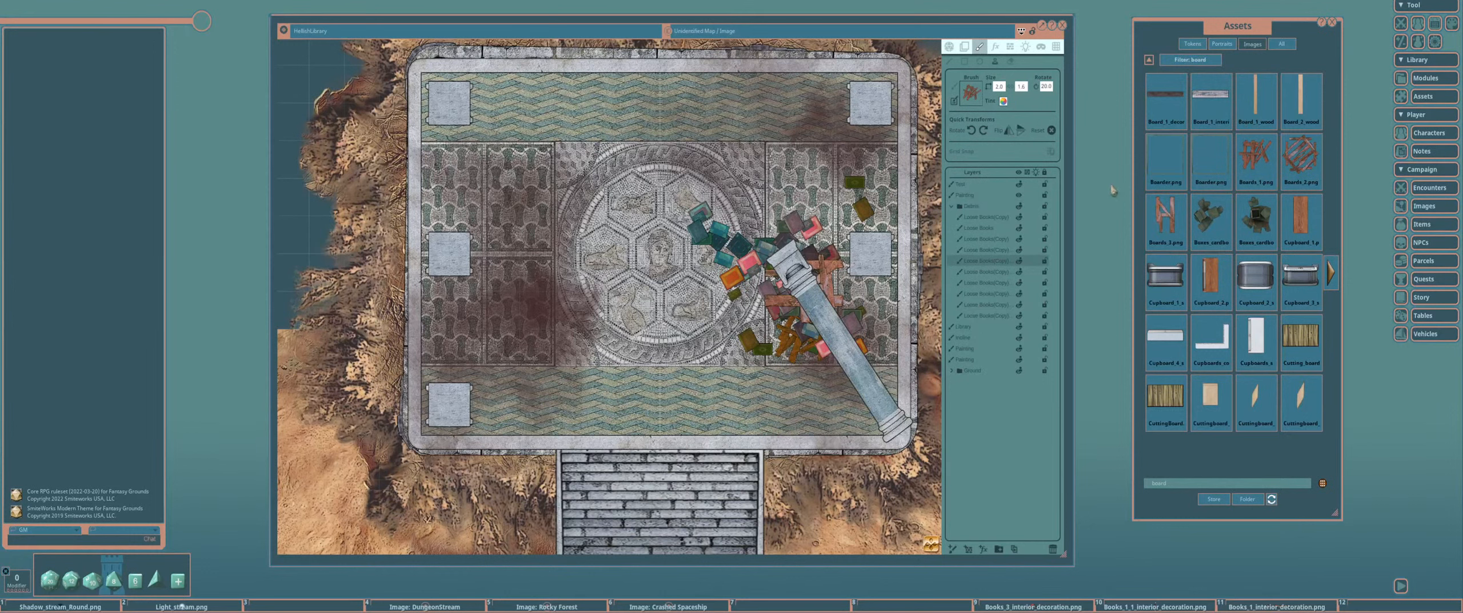
# Search the image assets for "shelf" and load the horizontal grey Shelf_wood_2 image as the paint brush
pyautogui.click(1189, 484)
pyautogui.press('BackSpace')
pyautogui.press('BackSpace')
pyautogui.press('BackSpace')
pyautogui.press('BackSpace')
pyautogui.press('BackSpace')
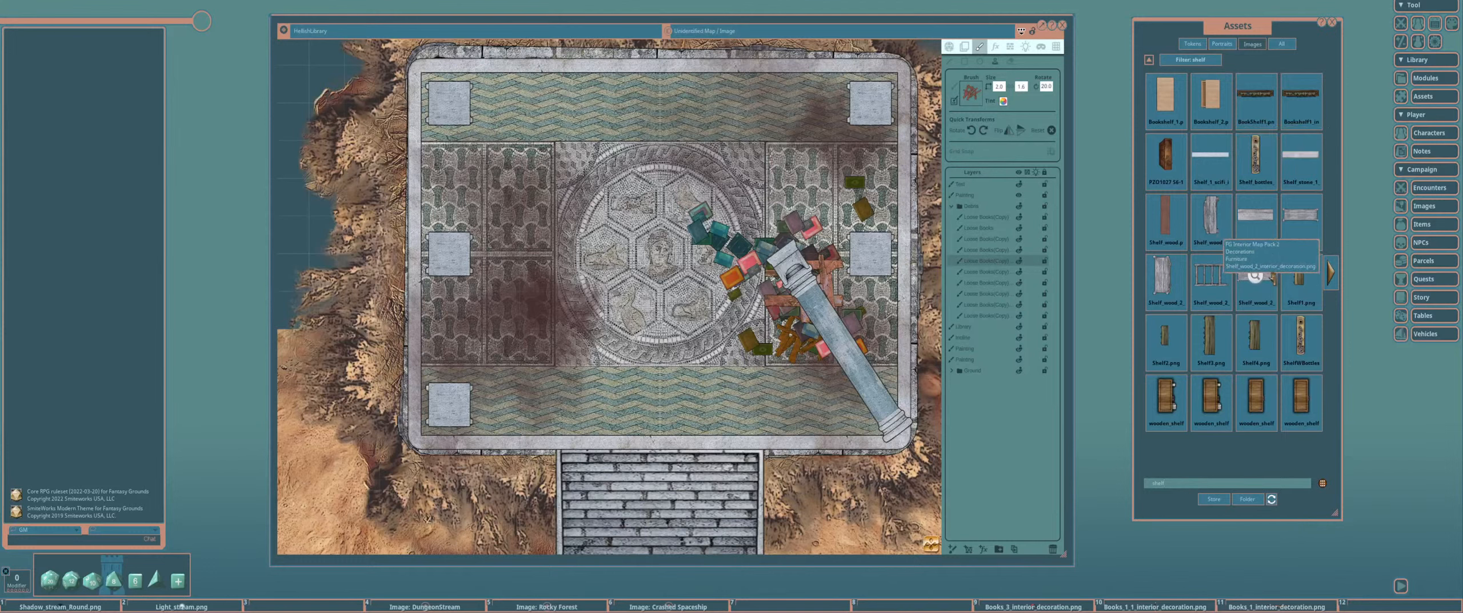
pyautogui.click(1300, 155)
pyautogui.click(822, 187)
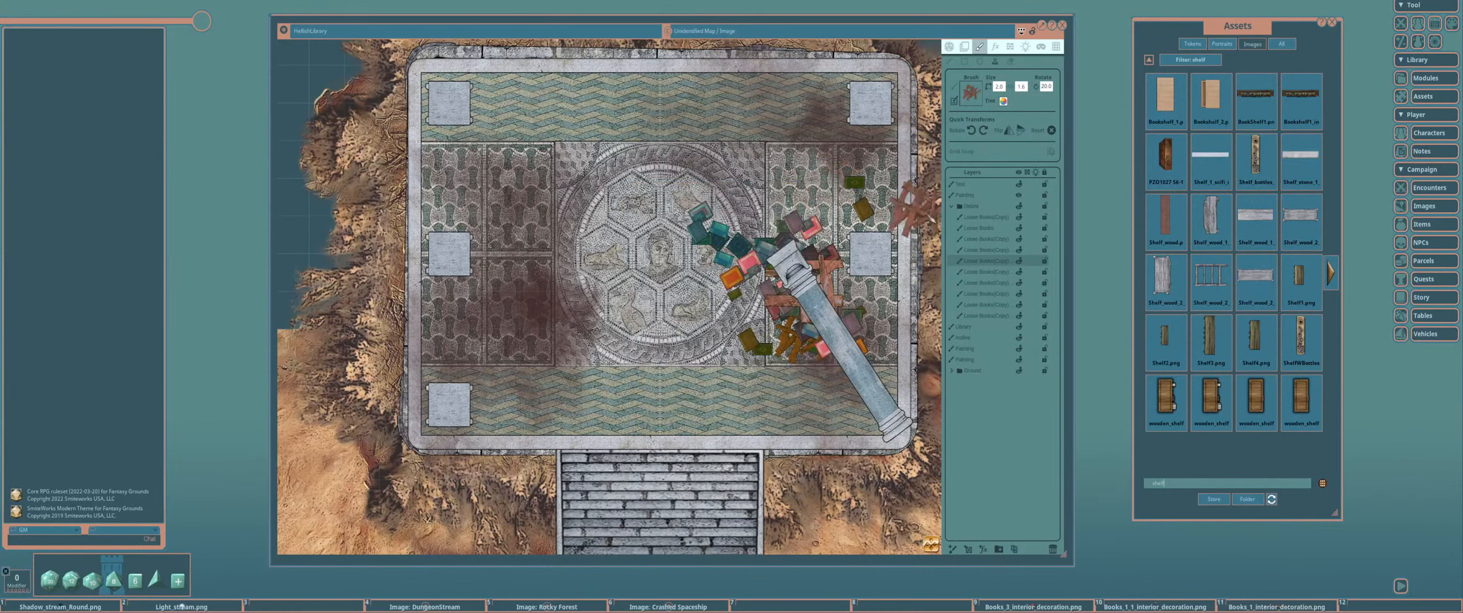
pyautogui.moveTo(1254, 276); pyautogui.dragTo(970, 94)
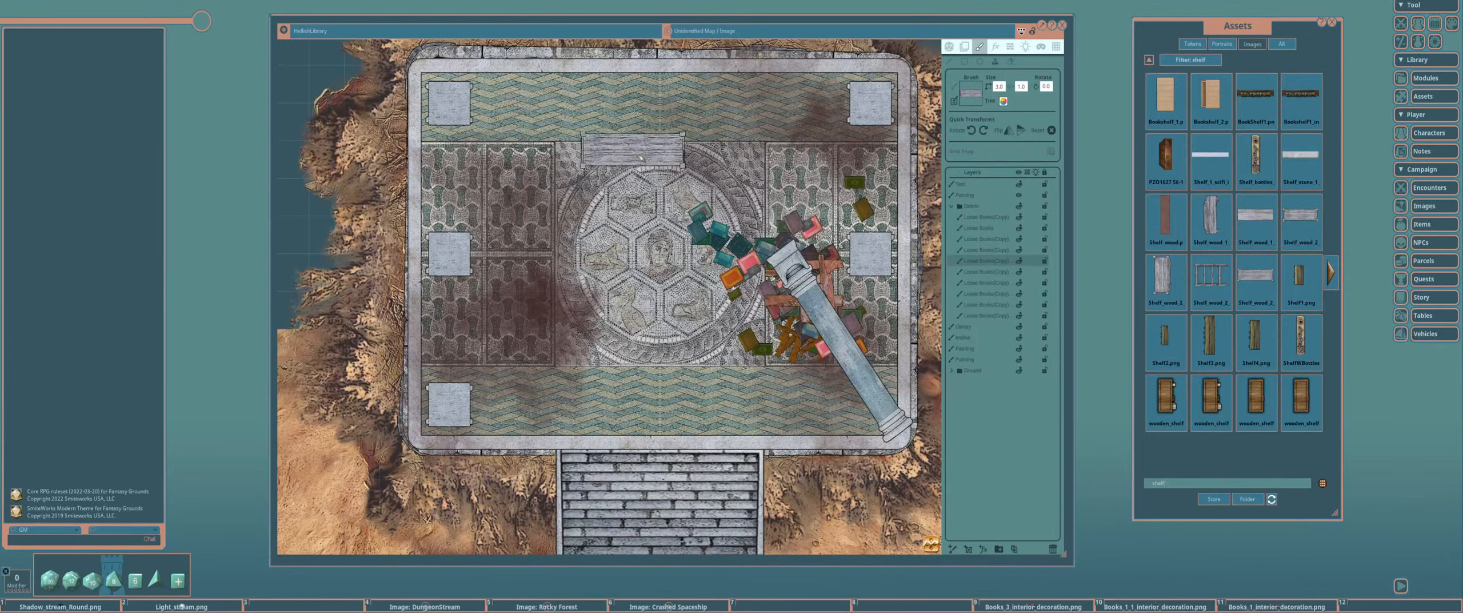
pyautogui.press('shift')
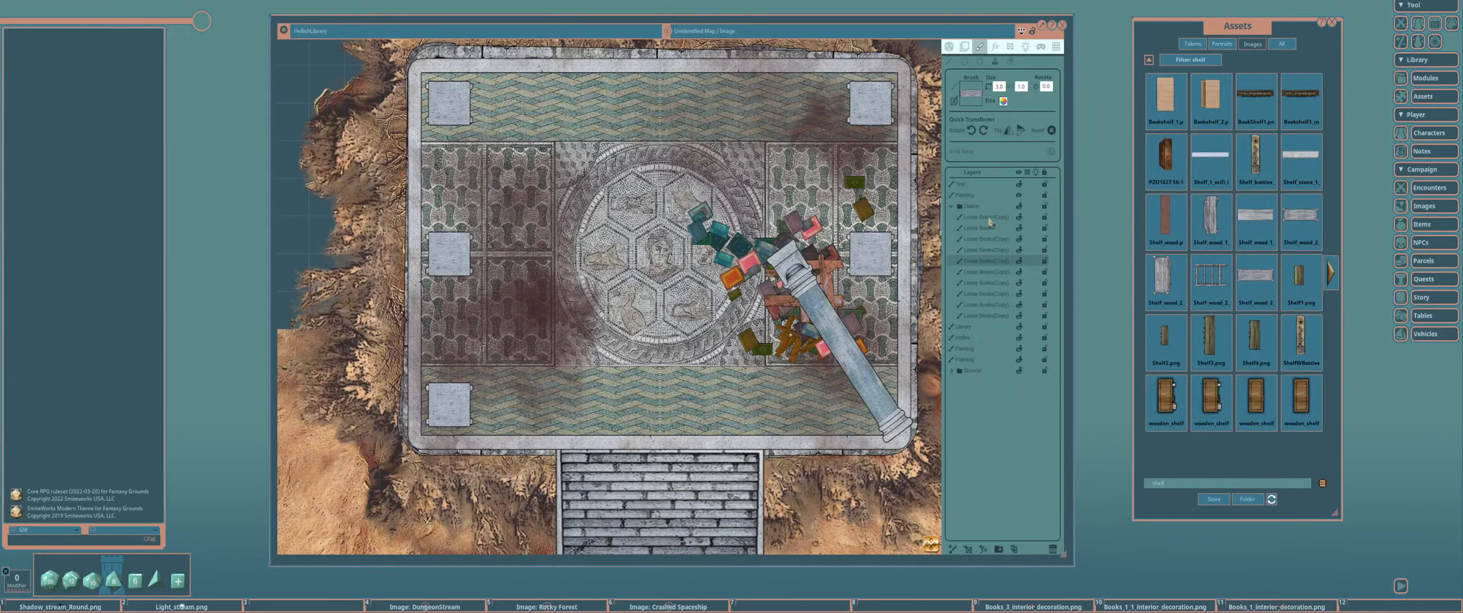
# Collapse the book folder and rename the painting layer above it as Columns
pyautogui.click(952, 206)
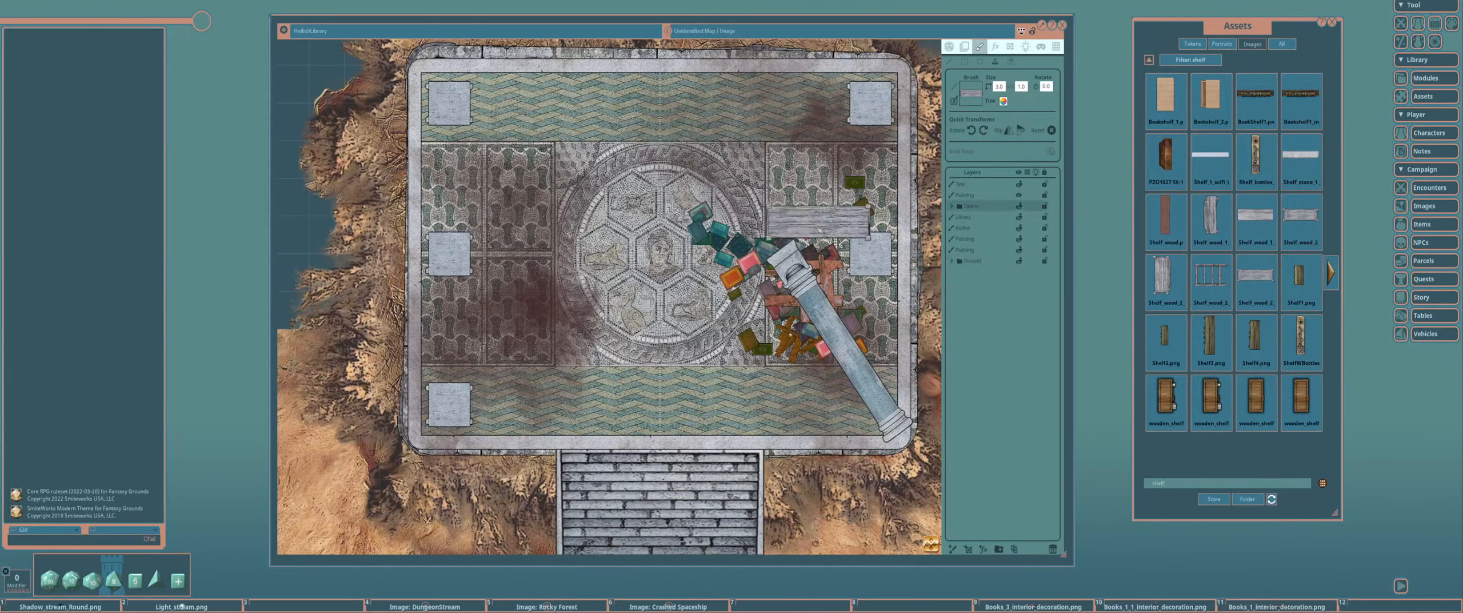
pyautogui.click(1019, 197)
pyautogui.click(1020, 197)
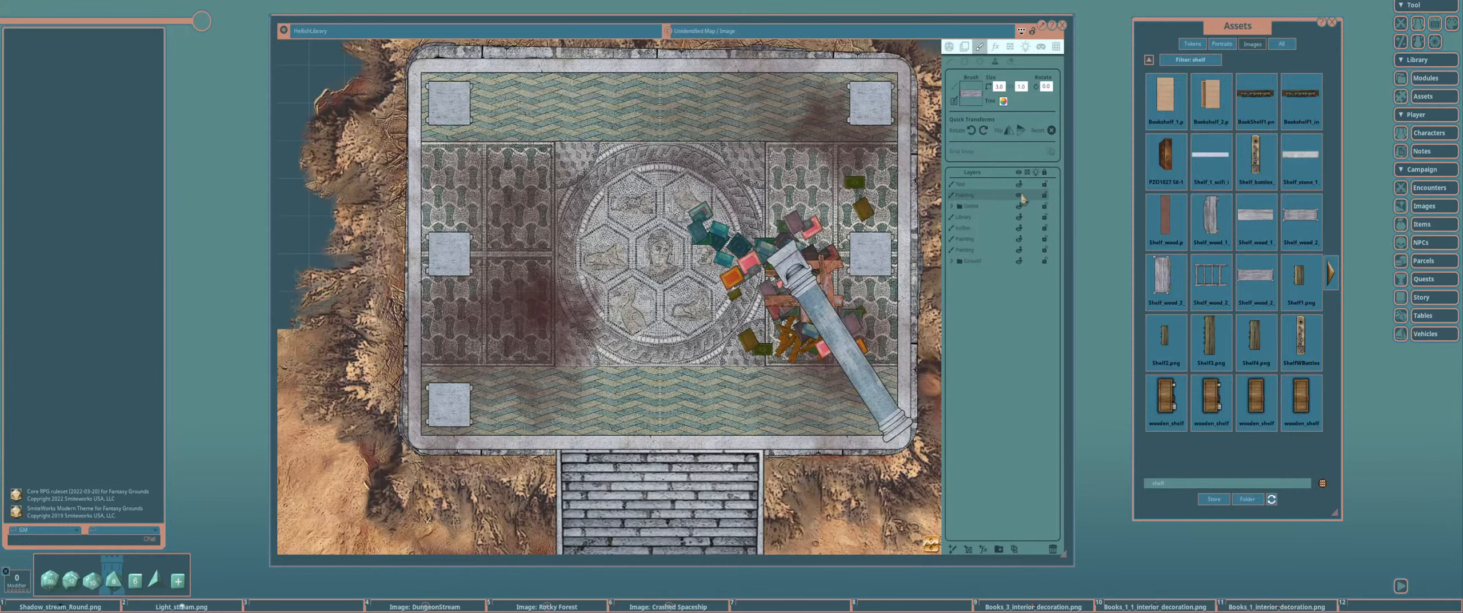
pyautogui.doubleClick(988, 196)
pyautogui.write('Columns')
pyautogui.press('Return')
# Resize the shelf brush into a slim, narrow plank using the fallen column's head as reference
pyautogui.scroll(-5, 609, 298)
pyautogui.write('lo')
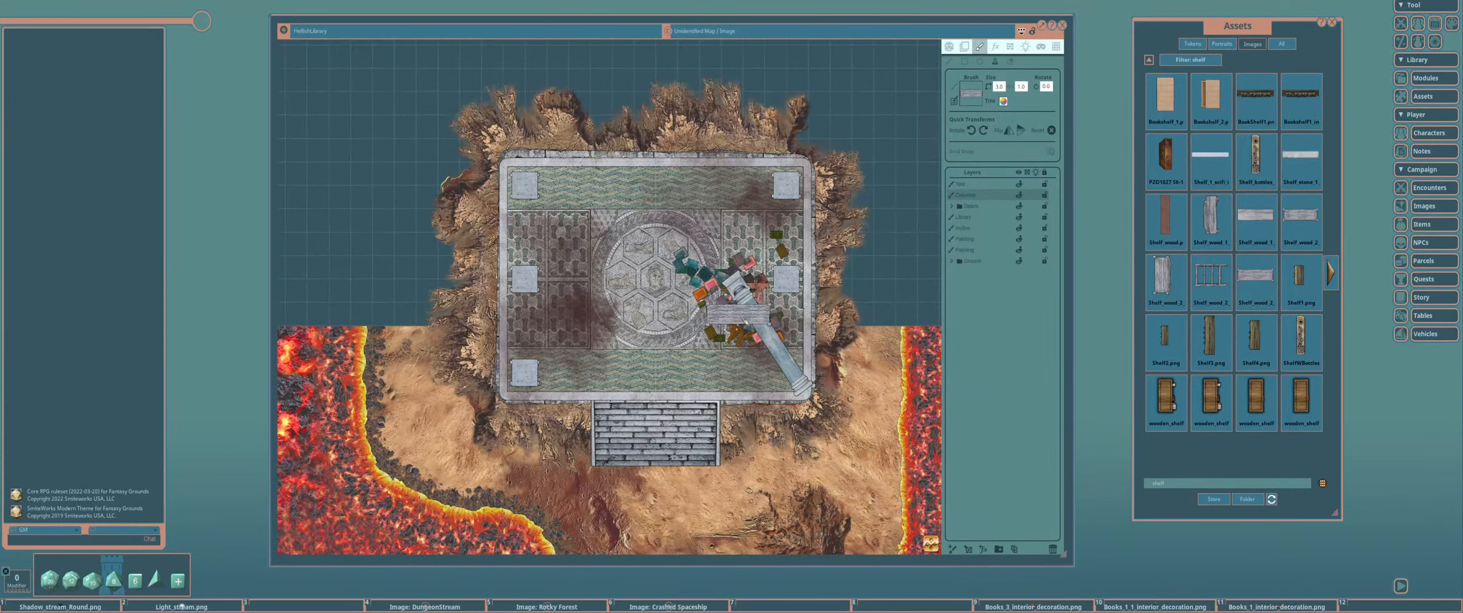
pyautogui.moveTo(745, 320); pyautogui.dragTo(666, 307)
pyautogui.scroll(3, 565, 252)
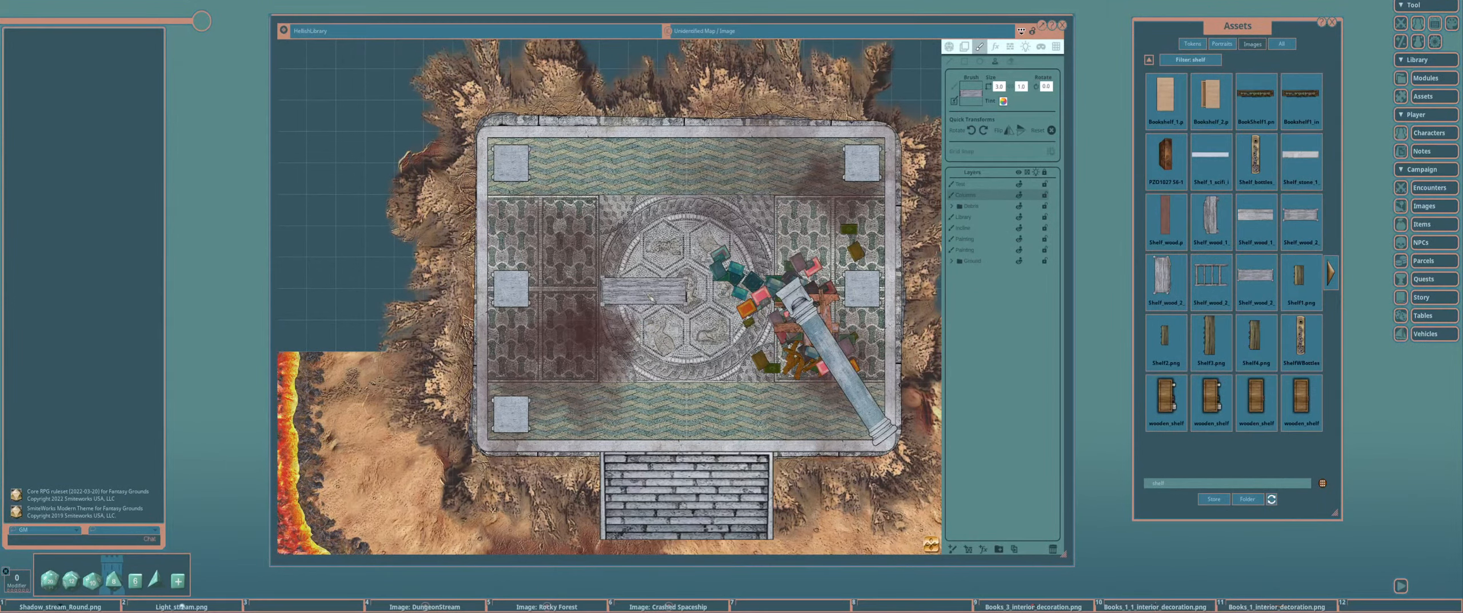
pyautogui.scroll(8, 852, 337)
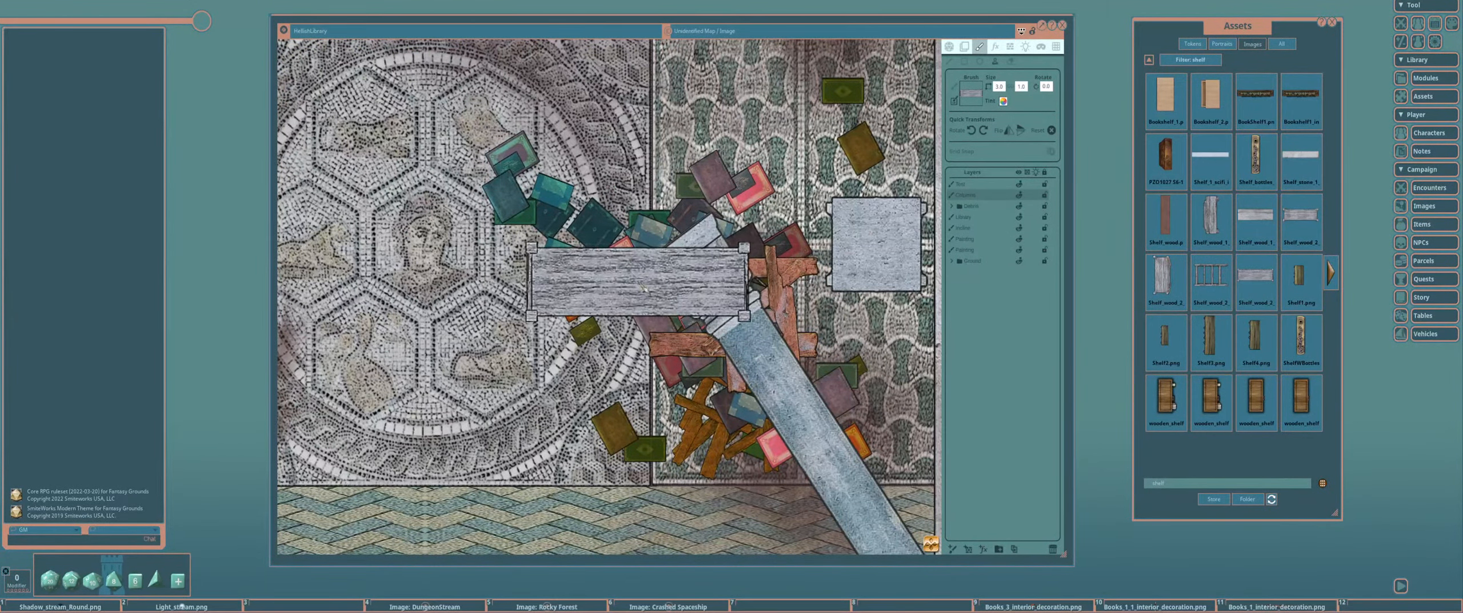
pyautogui.scroll(6, 834, 233)
pyautogui.scroll(-1, 743, 274)
# Tint the shelf brush with a colour sampled from the broken boards, adjusted to a warmer, lighter orange-brown
pyautogui.click(1002, 101)
pyautogui.click(538, 251)
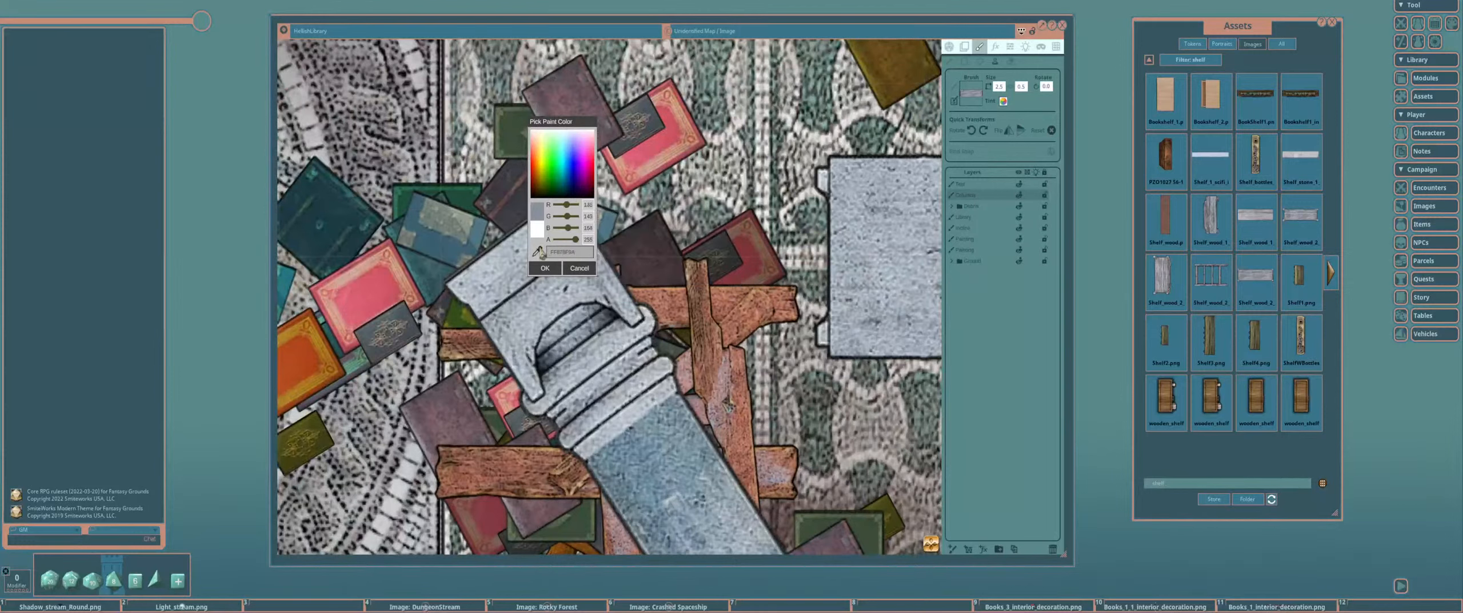
pyautogui.click(751, 311)
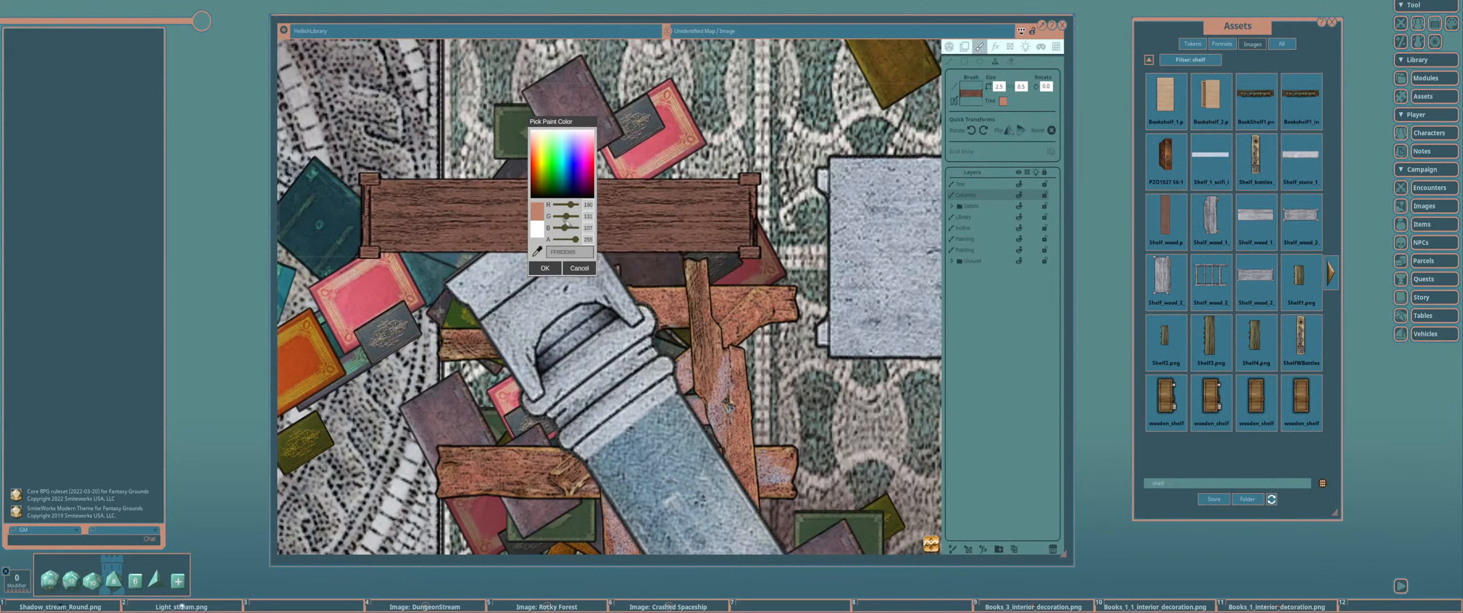
pyautogui.moveTo(576, 209); pyautogui.dragTo(569, 218)
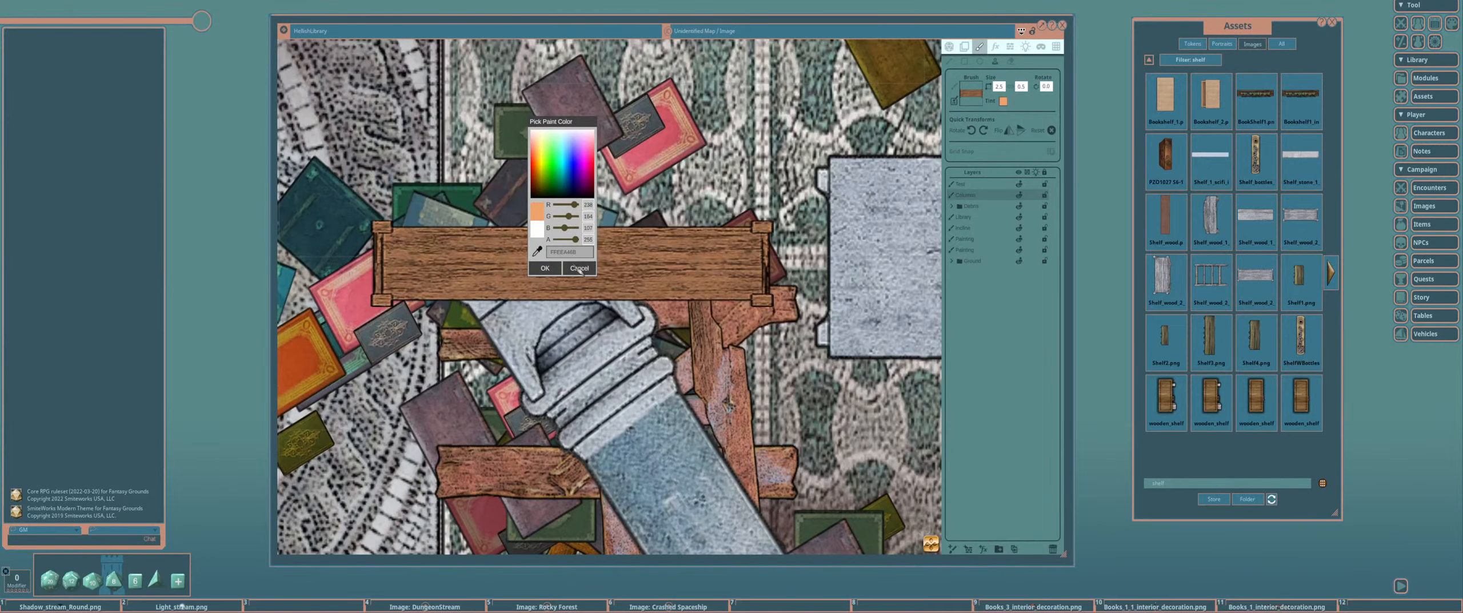
pyautogui.click(544, 267)
# Add a new layer directly below Columns and name it Shelves
pyautogui.scroll(-5, 700, 263)
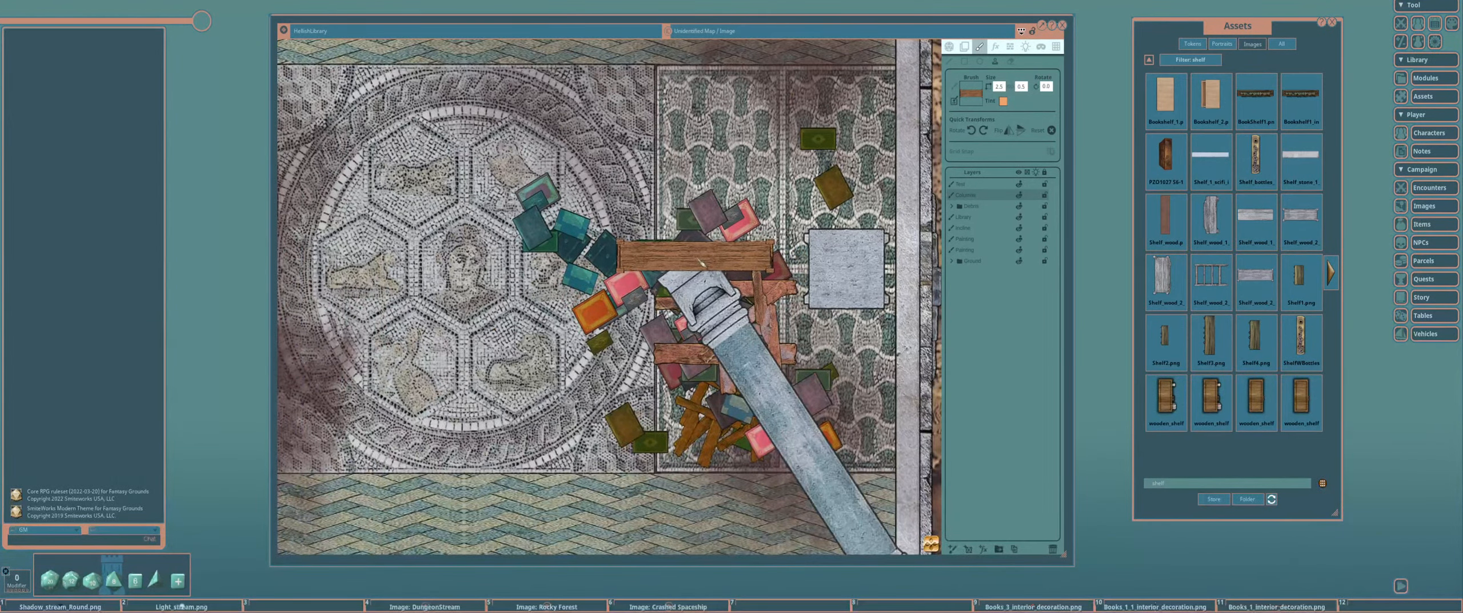
pyautogui.moveTo(495, 322); pyautogui.dragTo(642, 290)
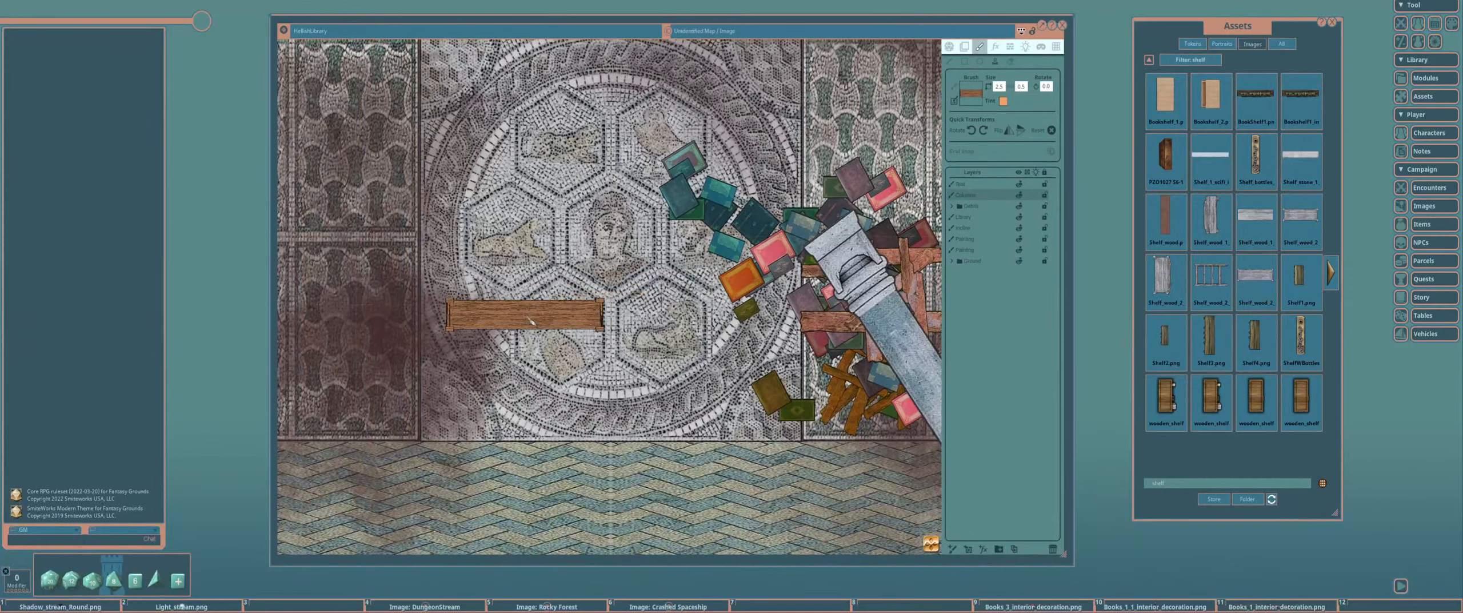
pyautogui.scroll(-4, 531, 320)
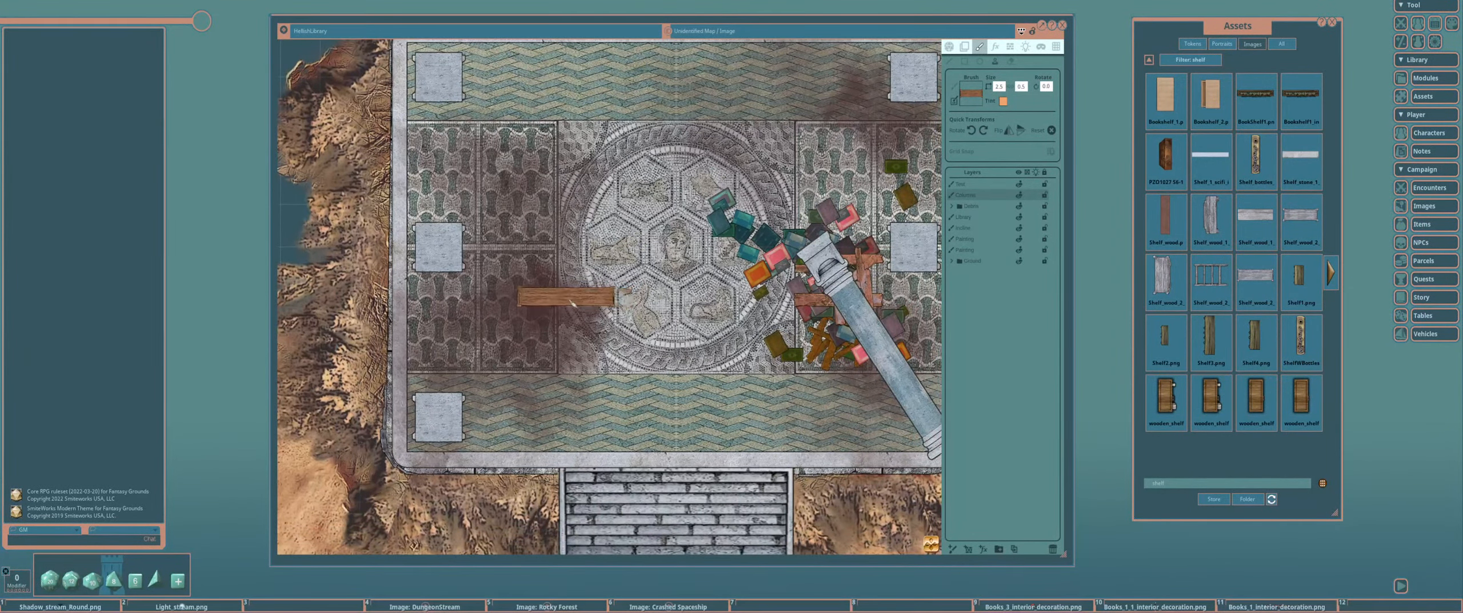
pyautogui.moveTo(573, 304); pyautogui.dragTo(560, 338)
pyautogui.moveTo(796, 222); pyautogui.dragTo(781, 243)
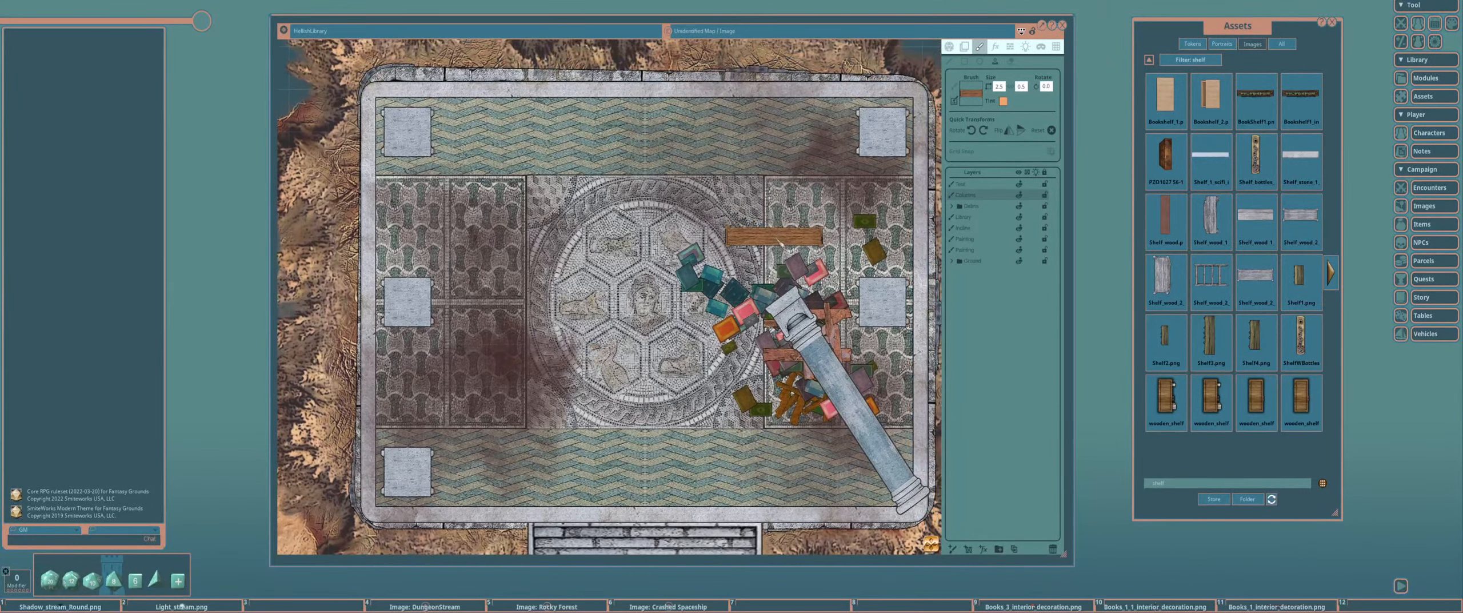
pyautogui.click(952, 549)
pyautogui.doubleClick(964, 206)
pyautogui.moveTo(958, 206); pyautogui.dragTo(1017, 204)
pyautogui.write('Shelves')
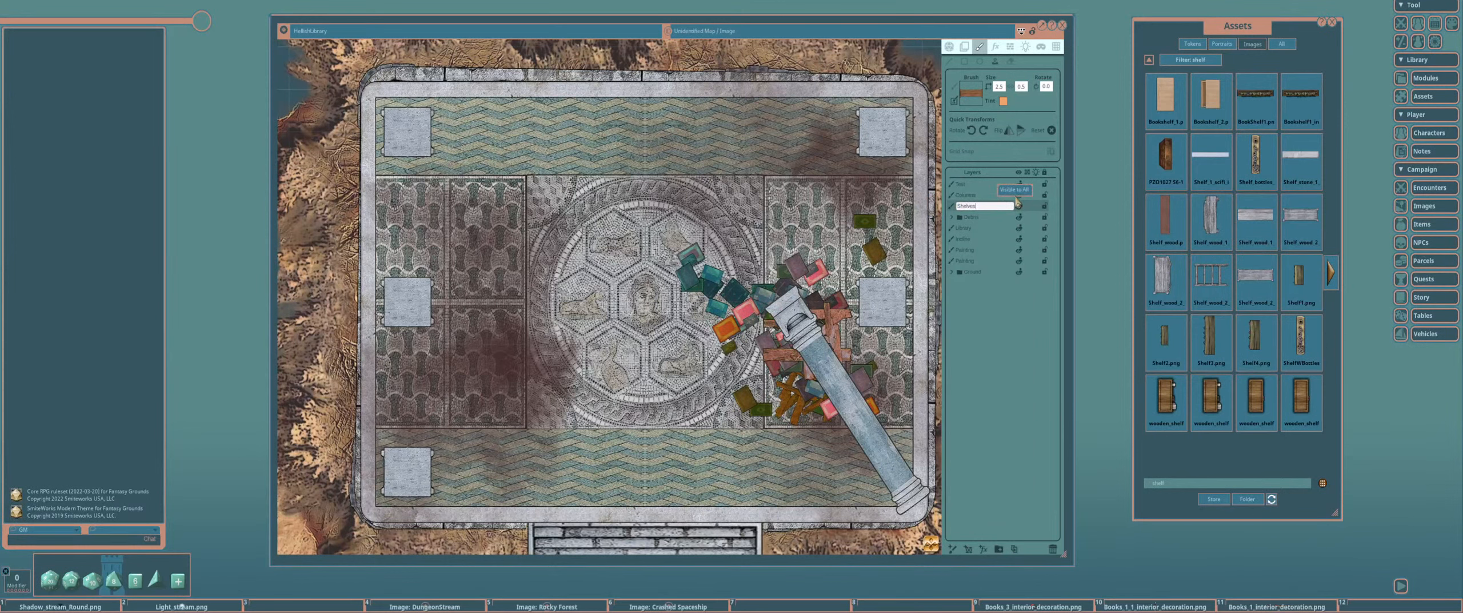
pyautogui.press('Return')
# Place level shelf planks in two columns on the temple floor: two on the east side and four down the west side
pyautogui.press('ctrl')
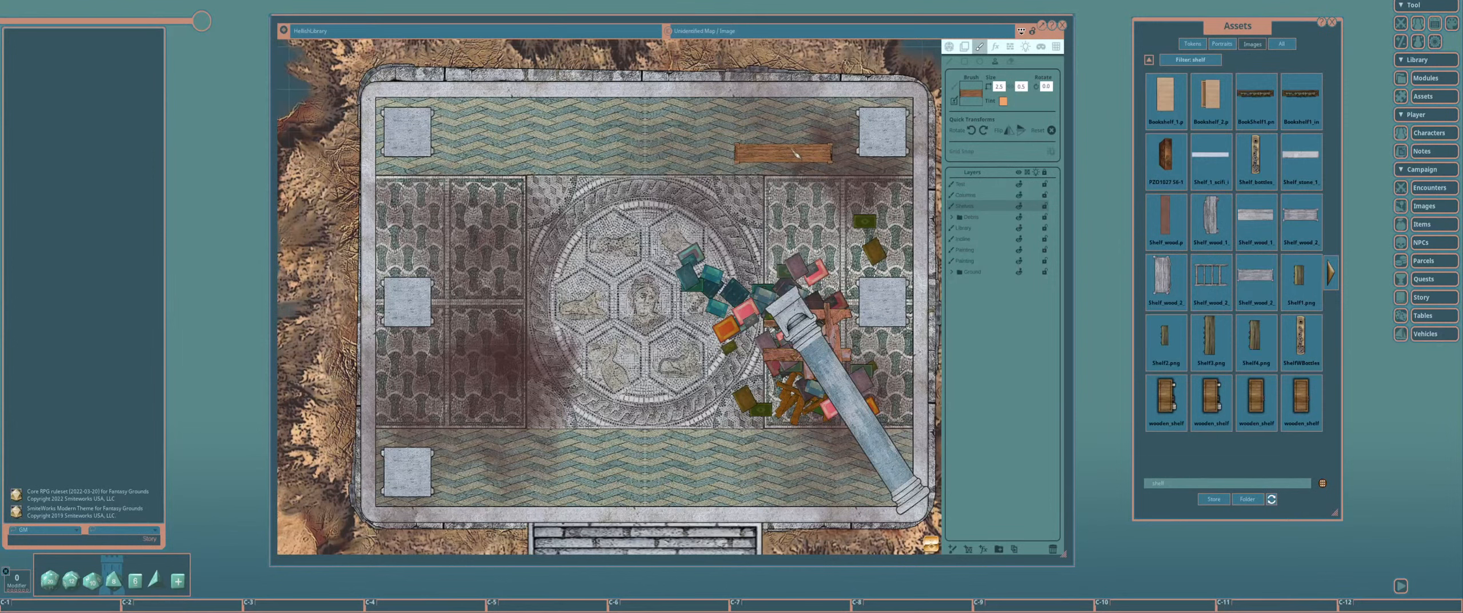
pyautogui.click(791, 201)
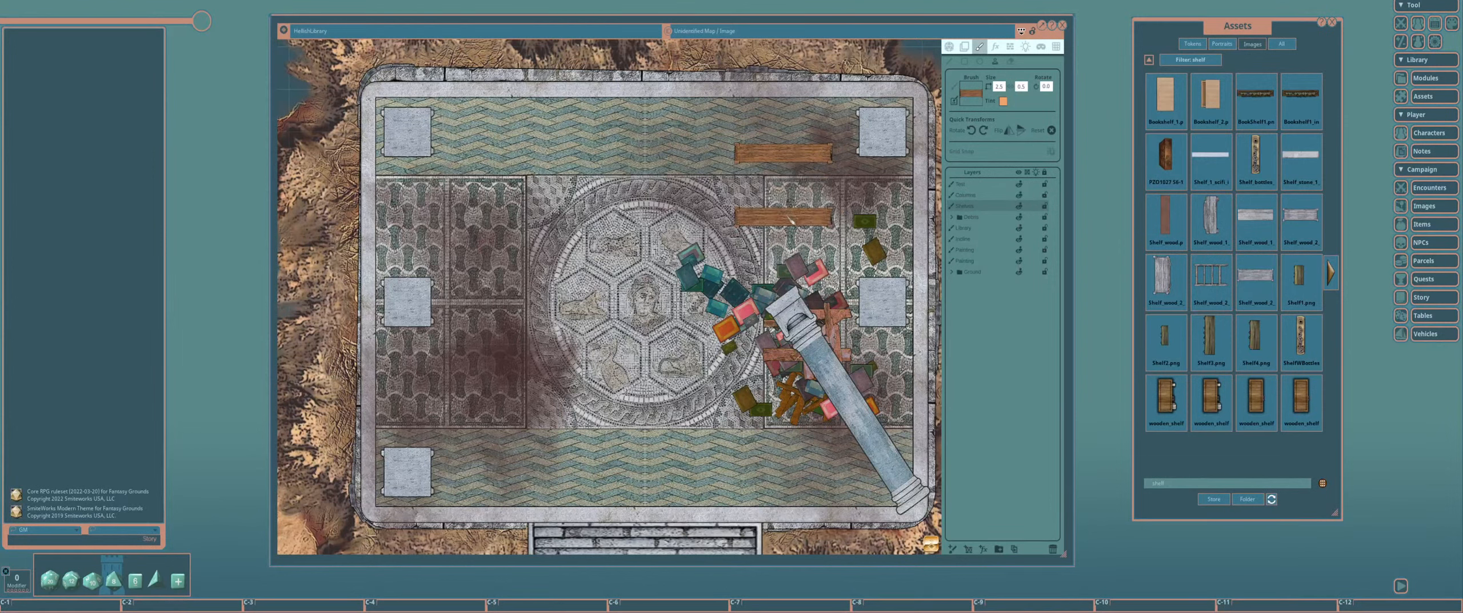
pyautogui.click(792, 216)
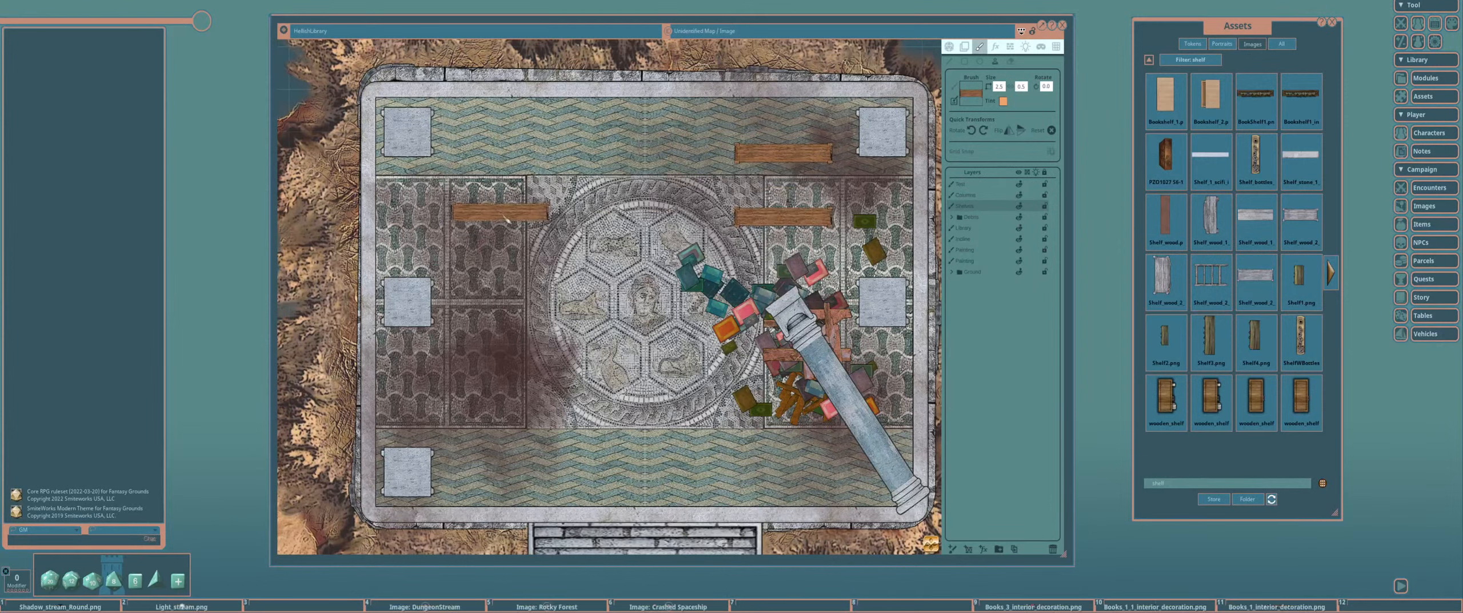
pyautogui.click(508, 156)
pyautogui.click(505, 220)
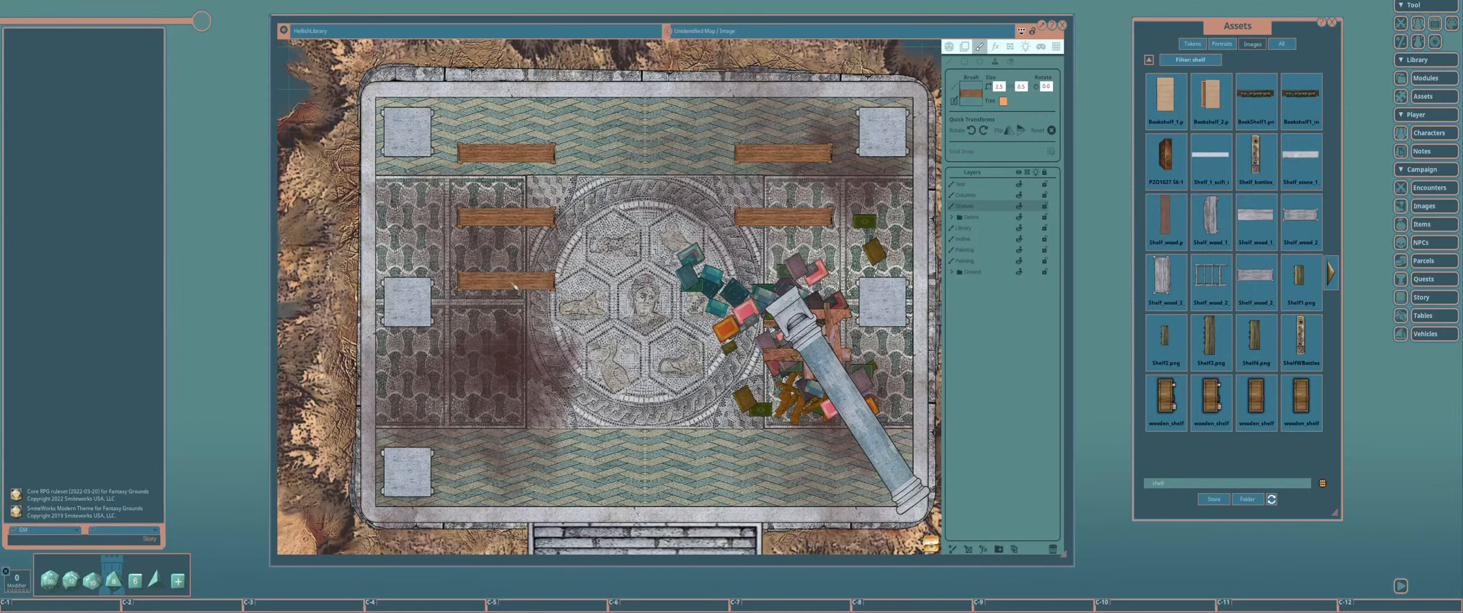
pyautogui.click(508, 282)
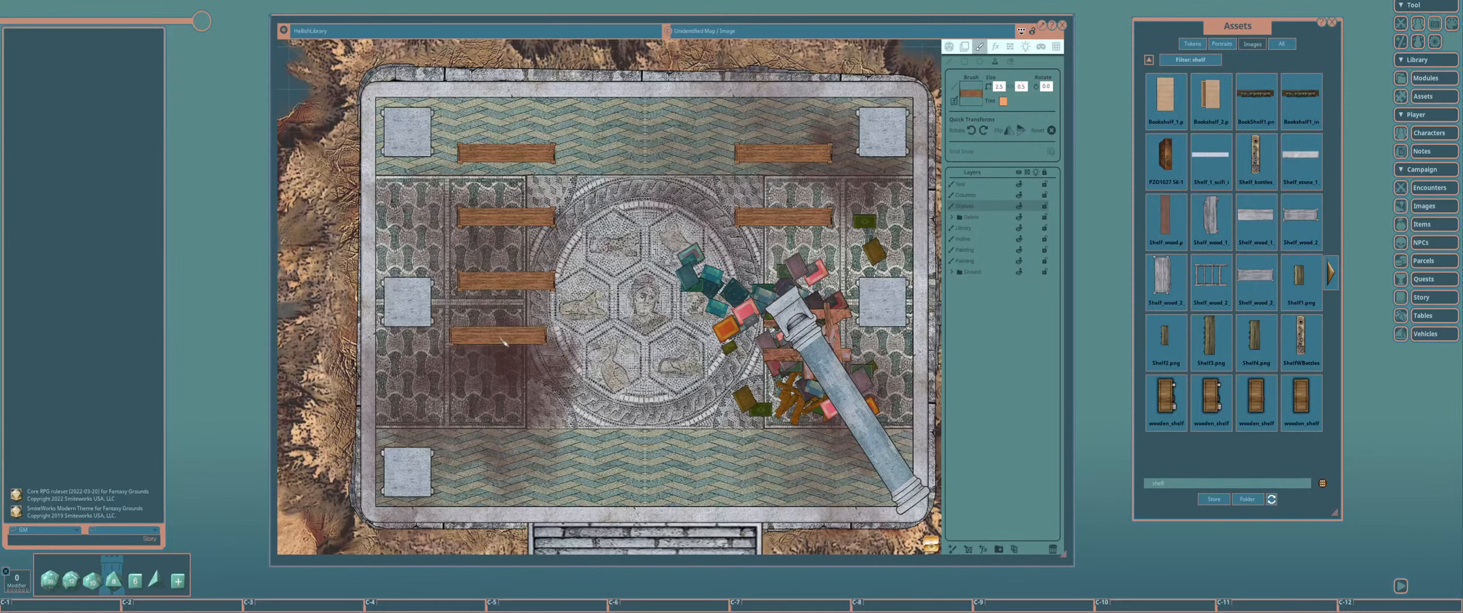
pyautogui.click(509, 345)
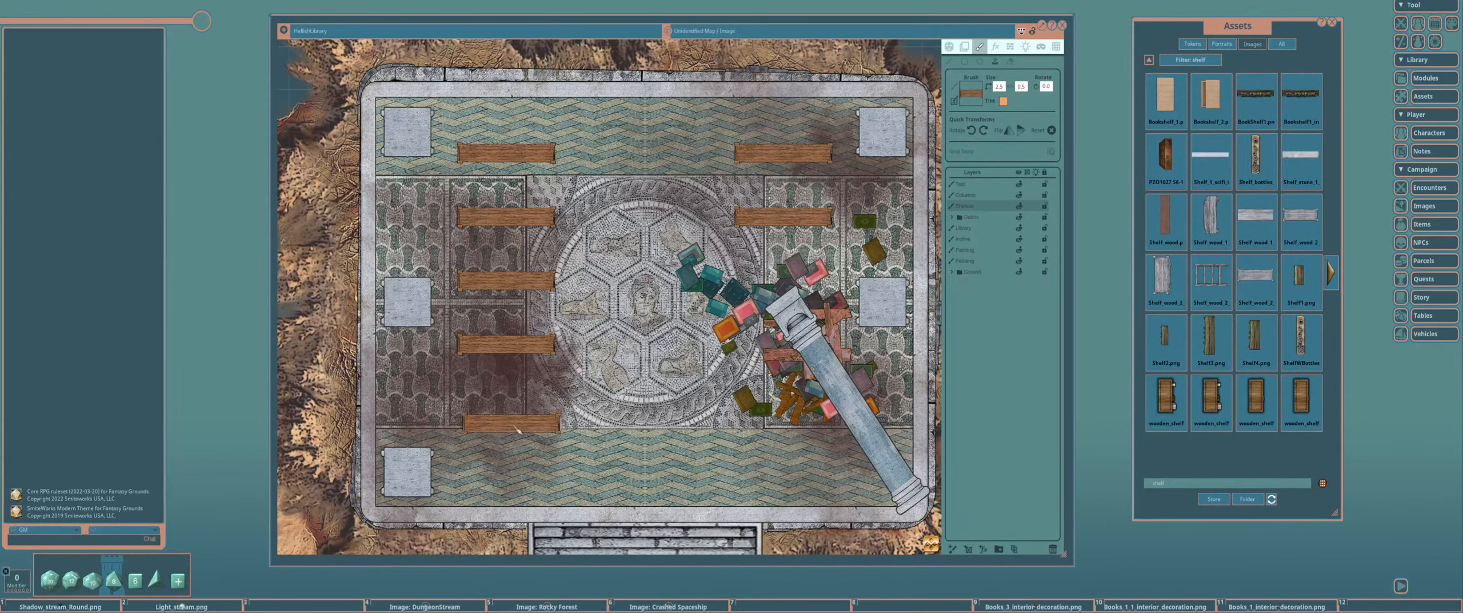
# Place a steeply tilted shelf plank below the four western shelves and turn the brush to a slight slant for the next plank
pyautogui.scroll(-1, 503, 421)
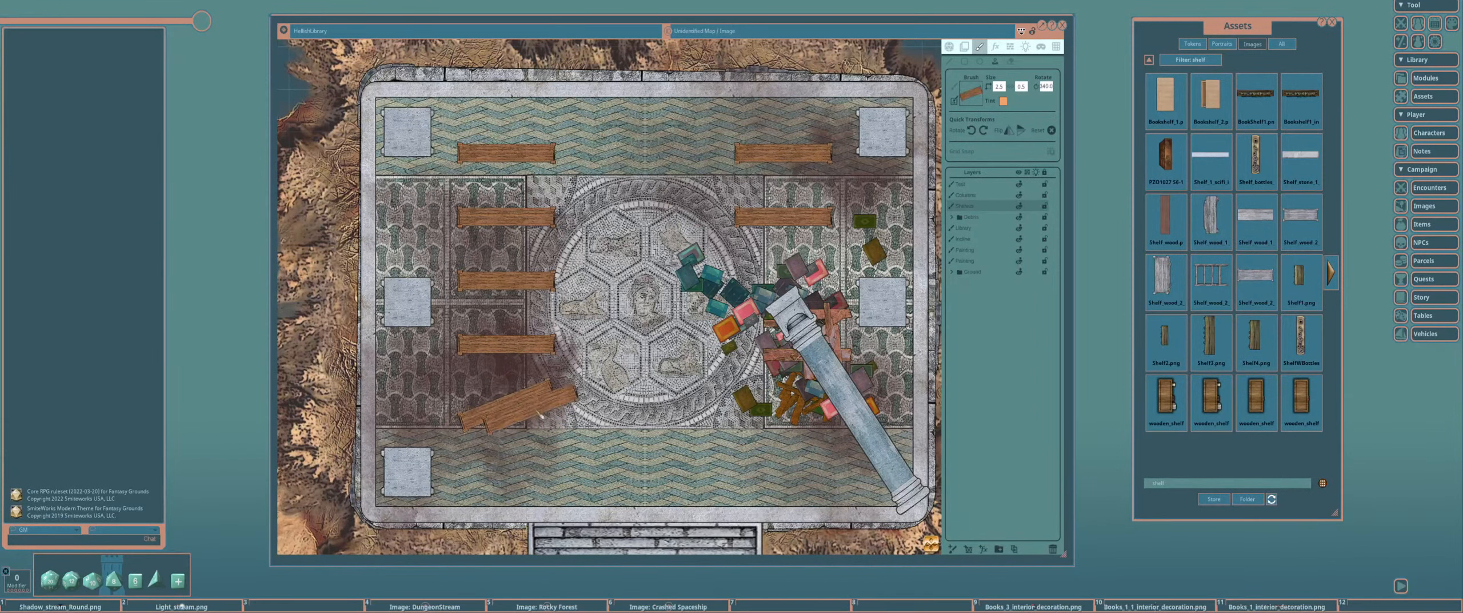
pyautogui.click(509, 407)
pyautogui.scroll(1, 509, 476)
pyautogui.scroll(1, 507, 475)
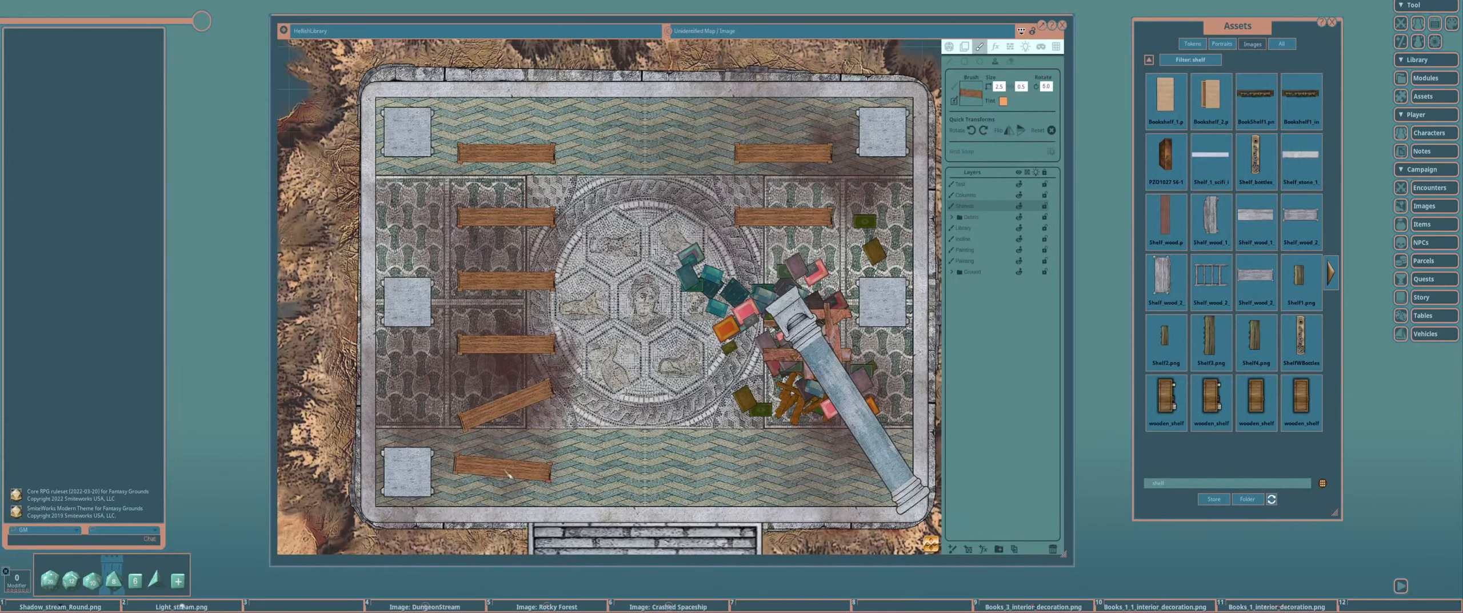
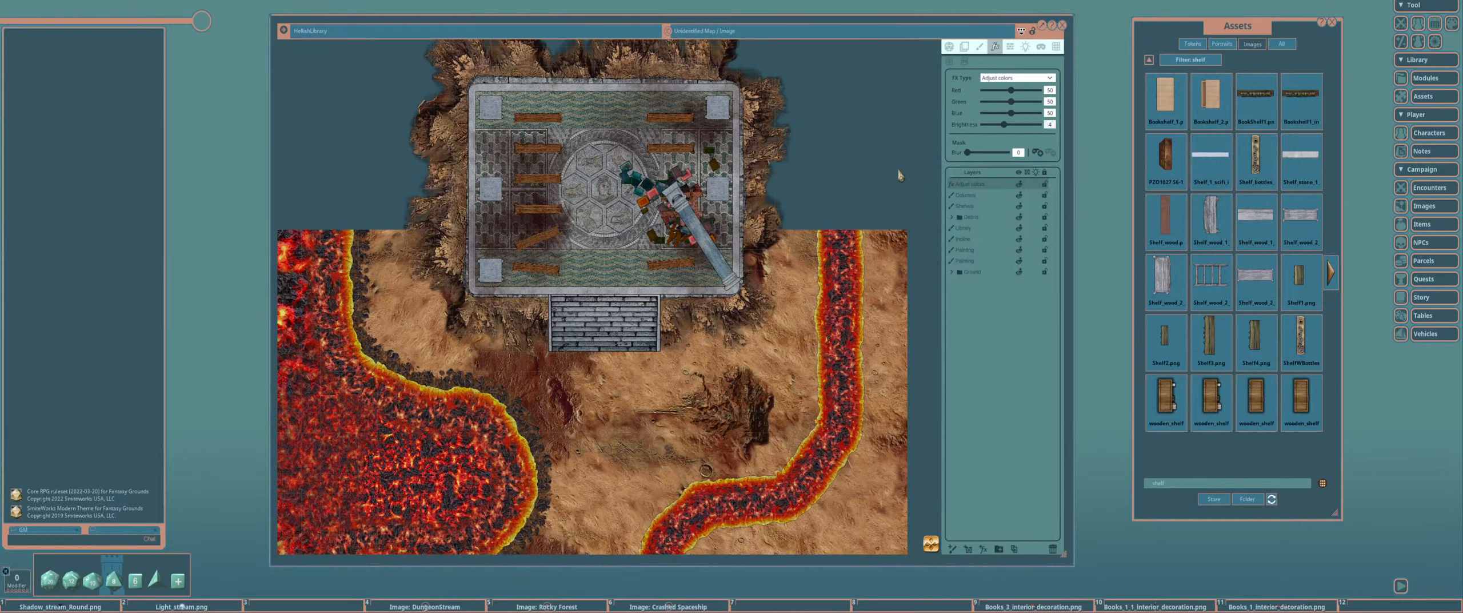
# Set the Adjust colors brightness to 42 and darken overlapping rectangles of cliff and ground at the temple's southeast corner
pyautogui.press('Return')
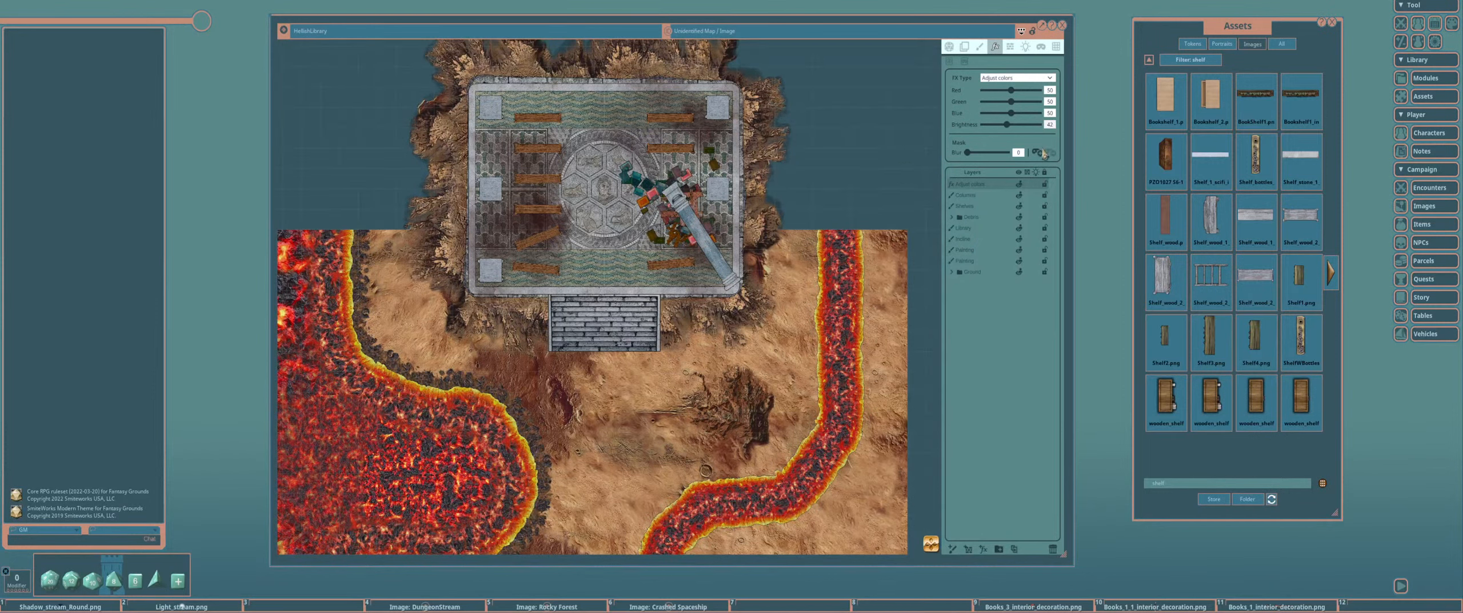
pyautogui.scroll(-3, 689, 203)
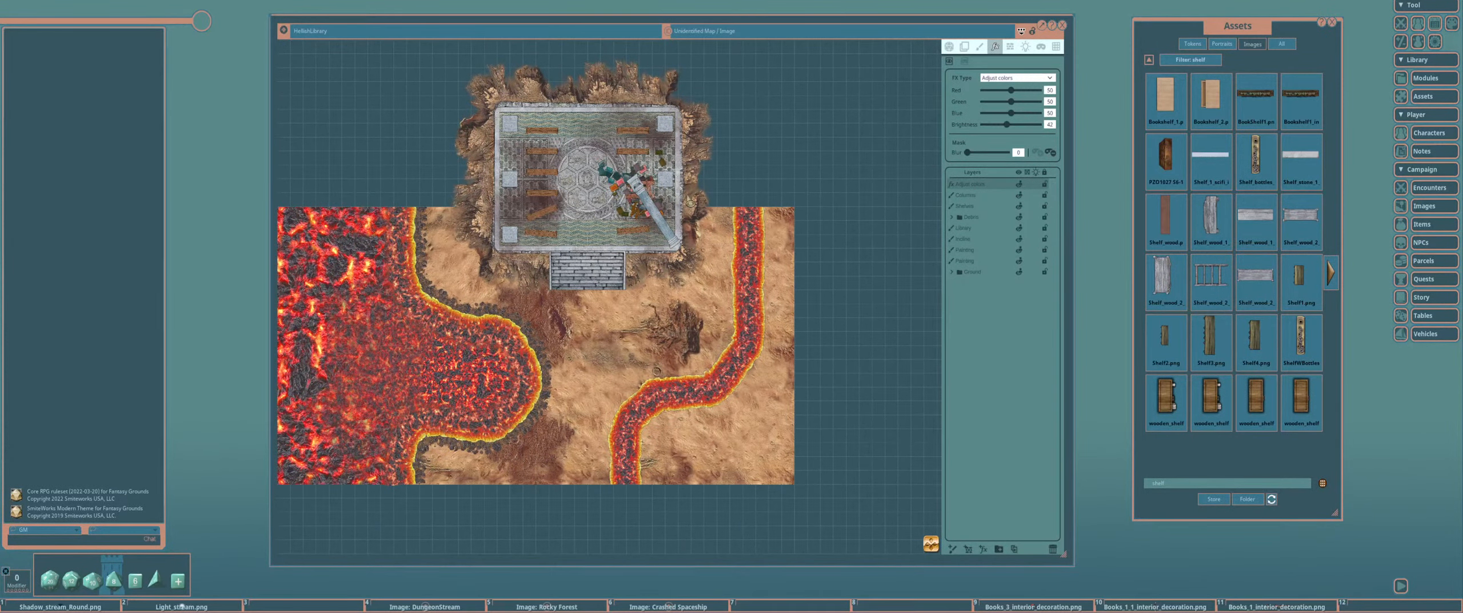
pyautogui.scroll(1, 632, 275)
pyautogui.scroll(1, 632, 275)
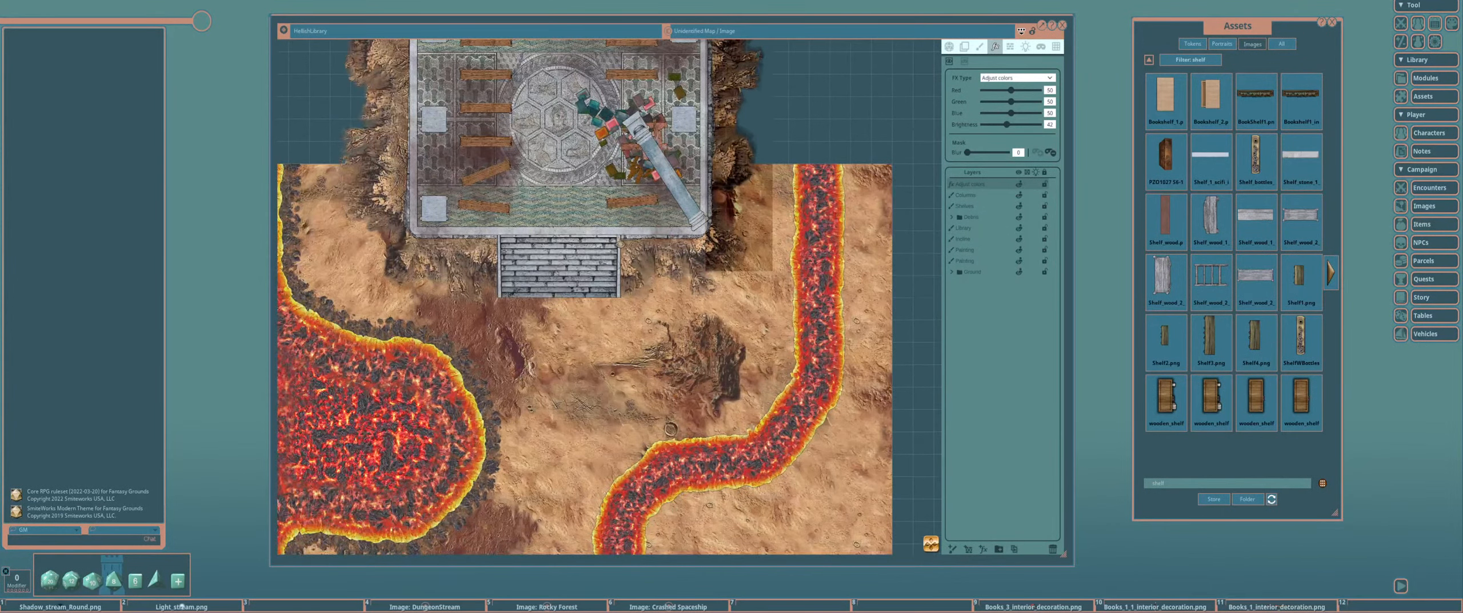
pyautogui.moveTo(621, 236); pyautogui.dragTo(728, 292)
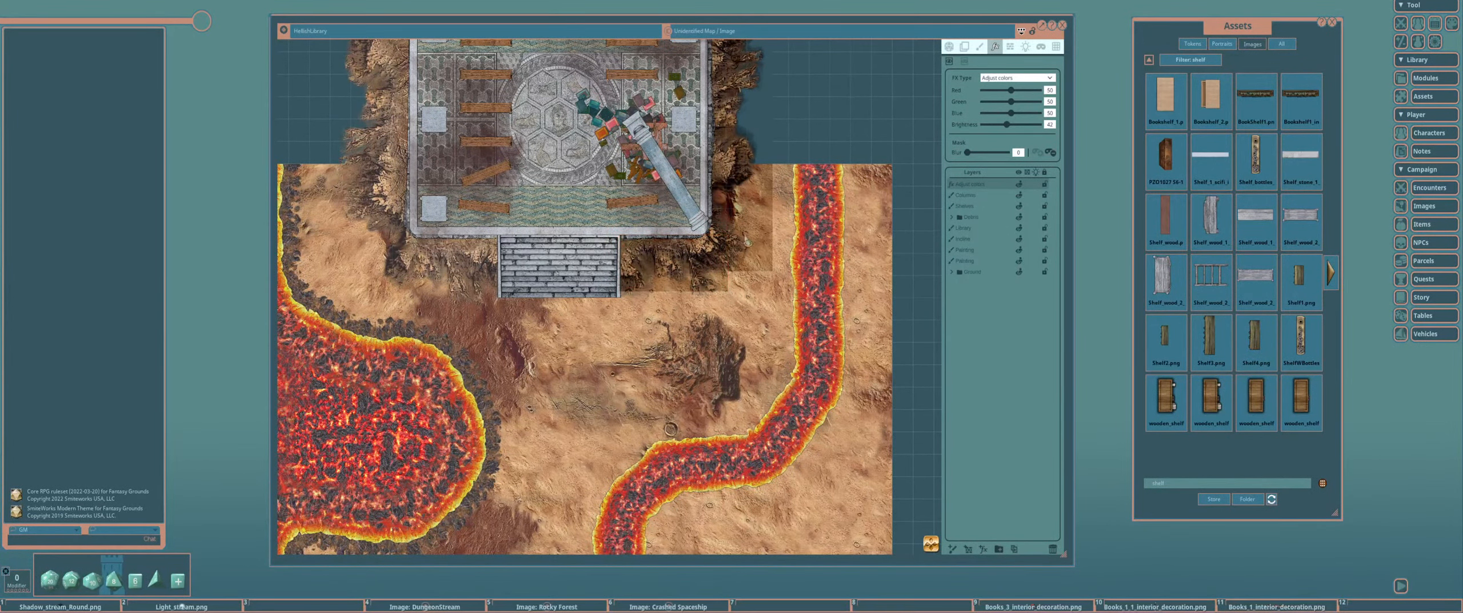
pyautogui.moveTo(704, 250); pyautogui.dragTo(769, 290)
pyautogui.moveTo(675, 260); pyautogui.dragTo(721, 344)
# Increase the colour adjustment's mask blur and set both Red and Green to 44
pyautogui.moveTo(968, 152); pyautogui.dragTo(993, 155)
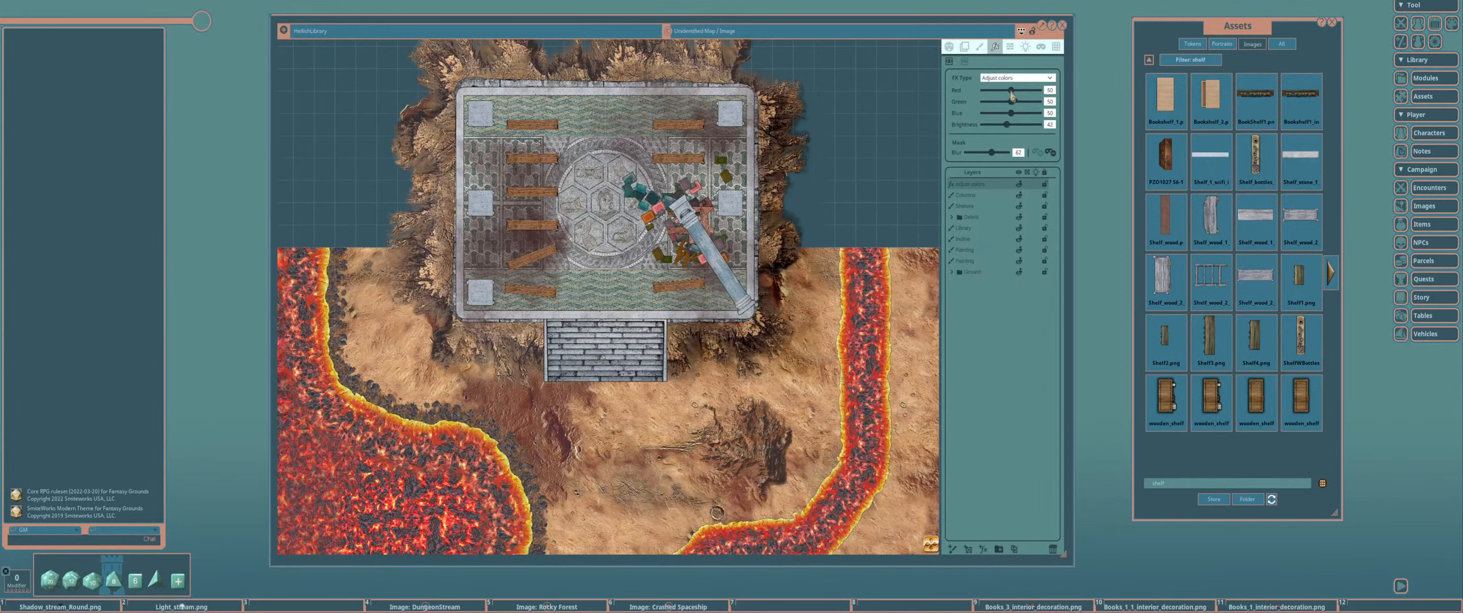
pyautogui.moveTo(1012, 92); pyautogui.dragTo(1008, 93)
pyautogui.moveTo(1010, 103); pyautogui.dragTo(1008, 92)
pyautogui.click(1050, 91)
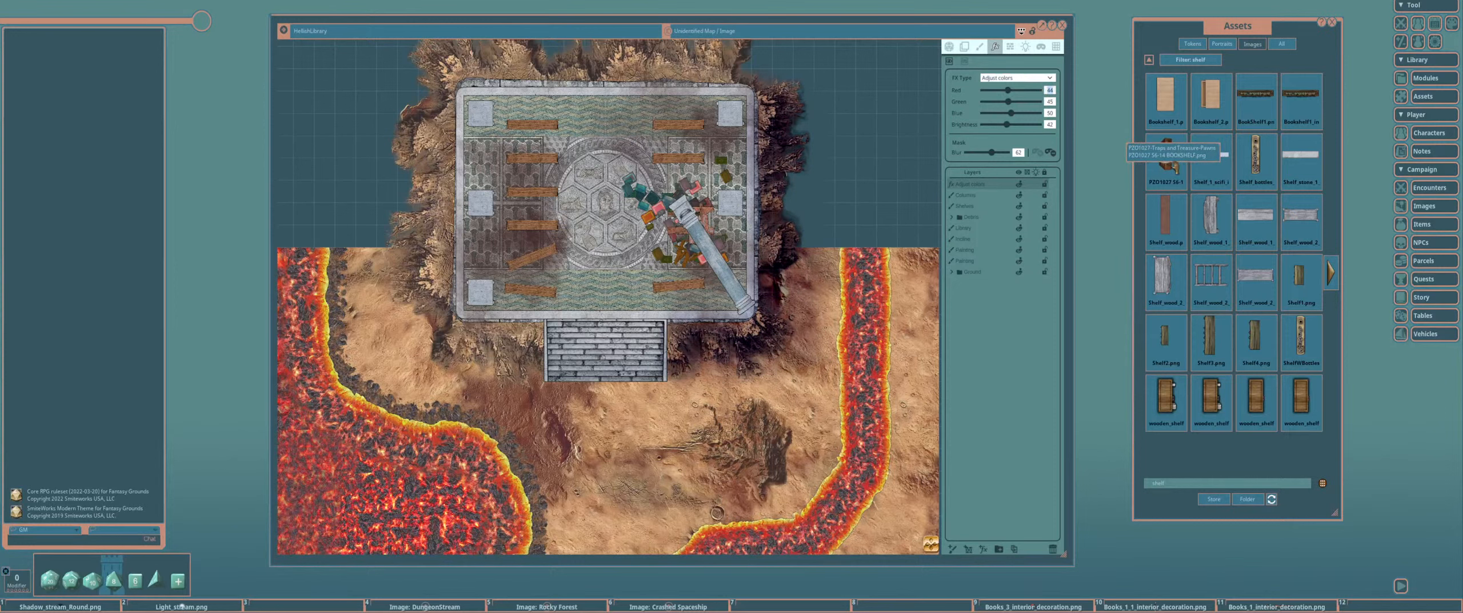
pyautogui.click(1050, 102)
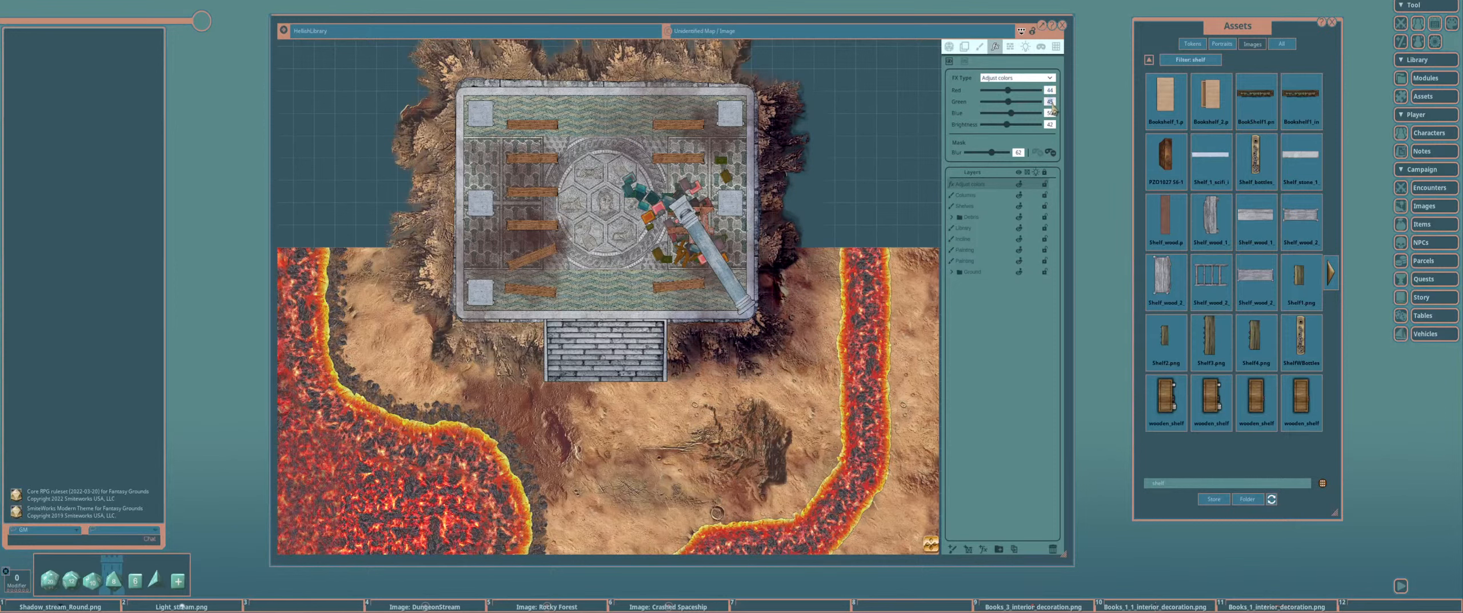
pyautogui.write('44')
# Set the colour adjustment's brightness to 45 and add shading over the stone stairs in front of the temple
pyautogui.scroll(2, 537, 323)
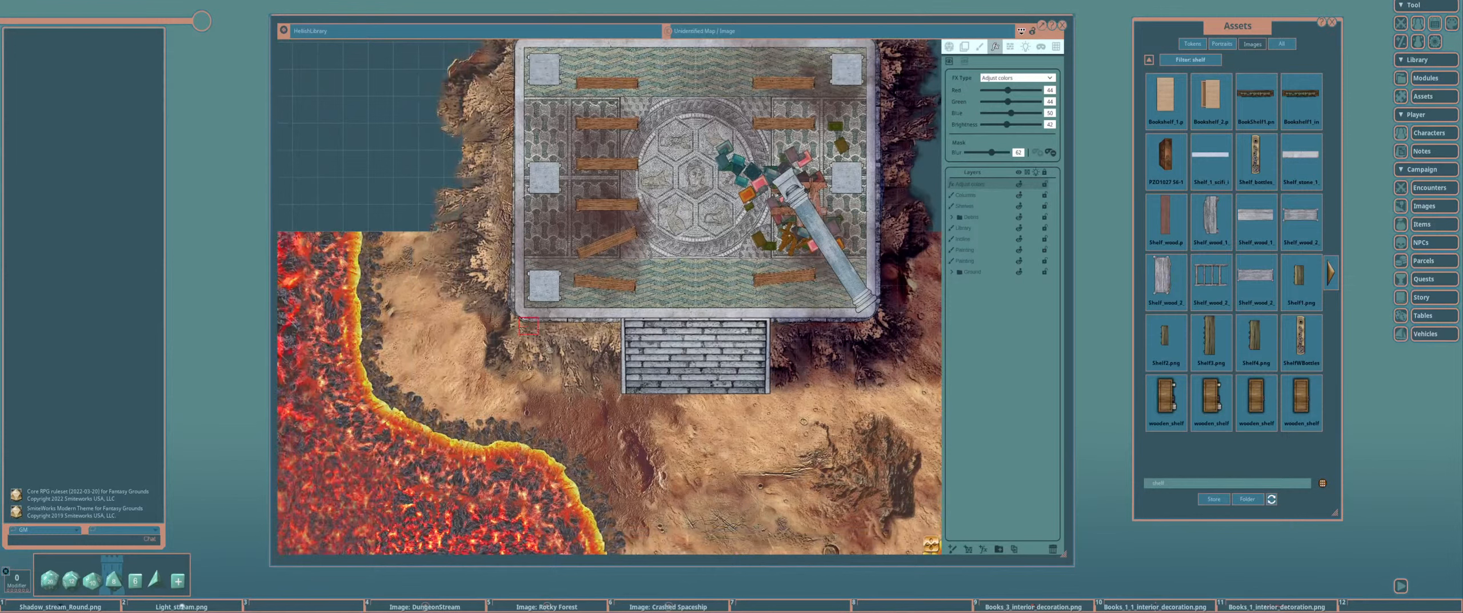
pyautogui.press('alt')
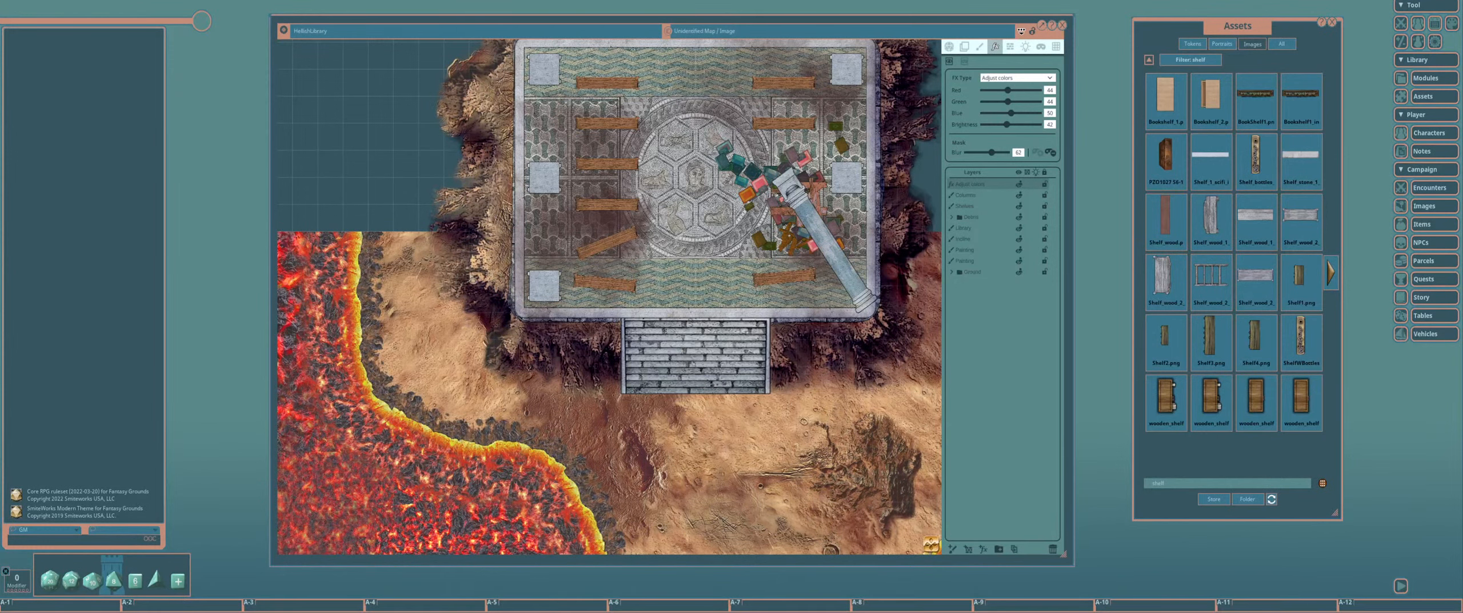
pyautogui.scroll(-3, 473, 278)
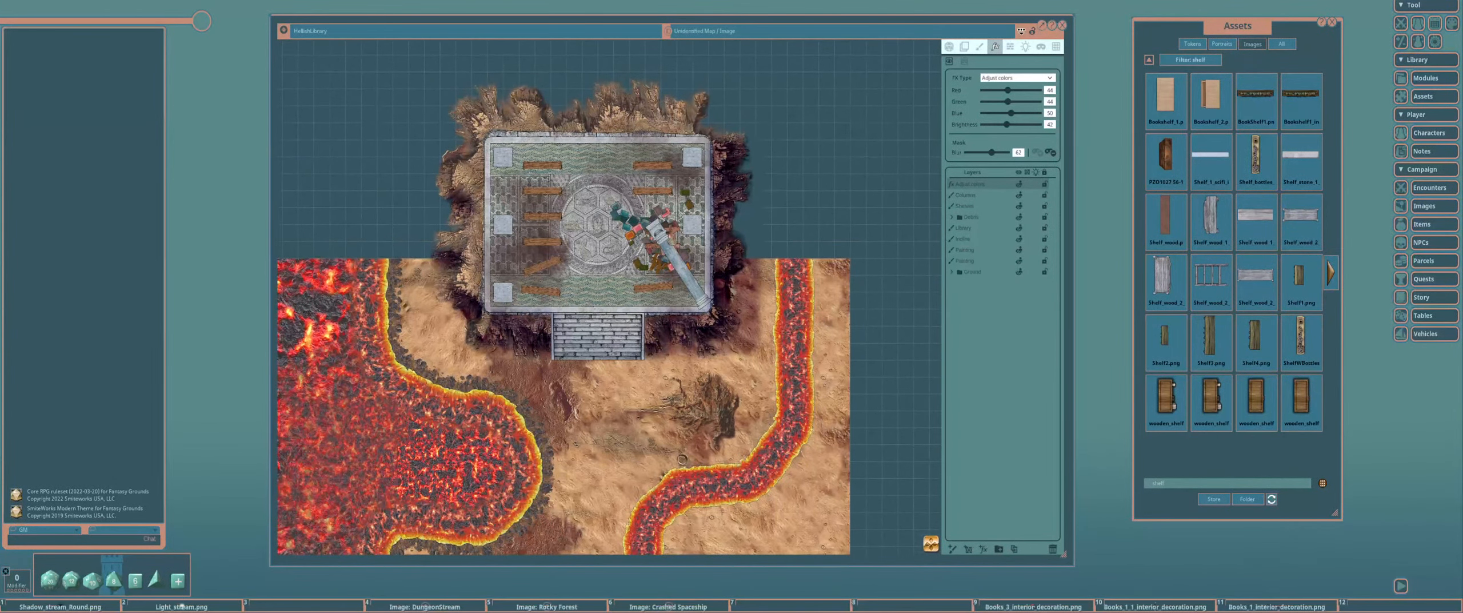
pyautogui.click(1049, 124)
pyautogui.moveTo(1006, 125); pyautogui.dragTo(1008, 124)
pyautogui.scroll(2, 597, 337)
pyautogui.moveTo(491, 303); pyautogui.dragTo(579, 328)
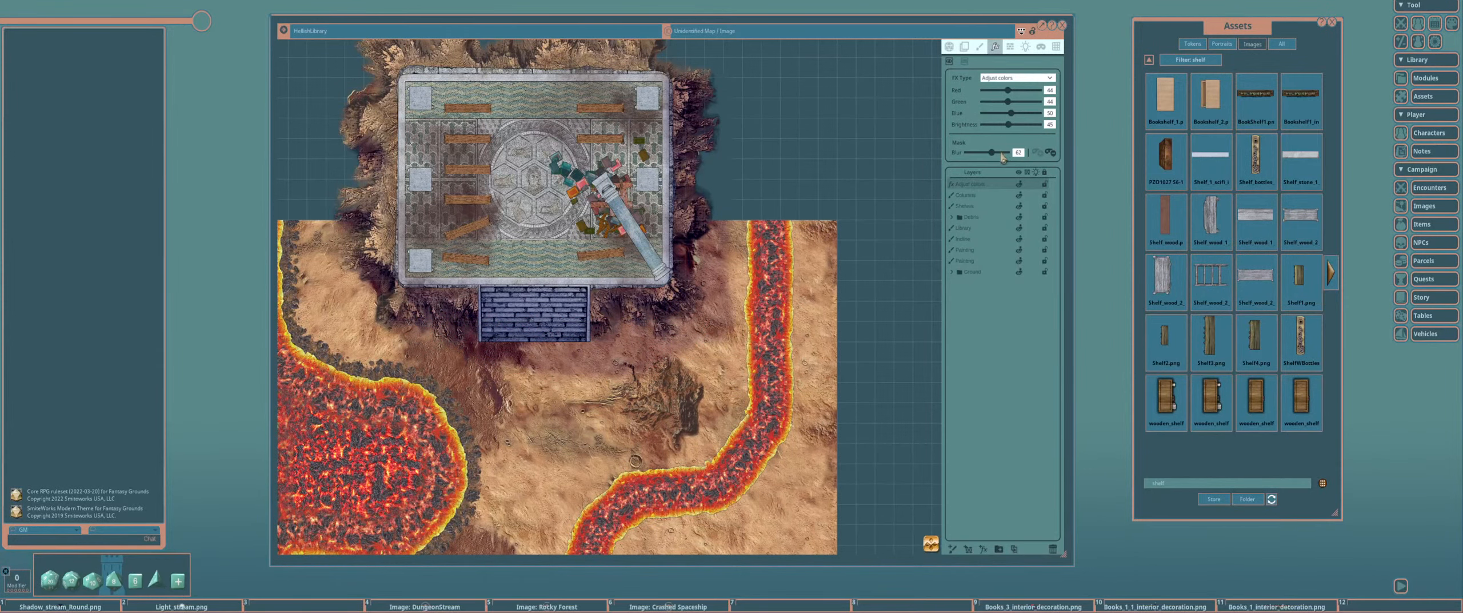
# Set the shading mask's blur to 100 and inspect the softened shadows around the temple and stairs
pyautogui.moveTo(1004, 153); pyautogui.dragTo(1023, 153)
pyautogui.scroll(-2, 603, 317)
pyautogui.scroll(3, 610, 315)
pyautogui.scroll(3, 566, 284)
pyautogui.moveTo(566, 284); pyautogui.dragTo(609, 363)
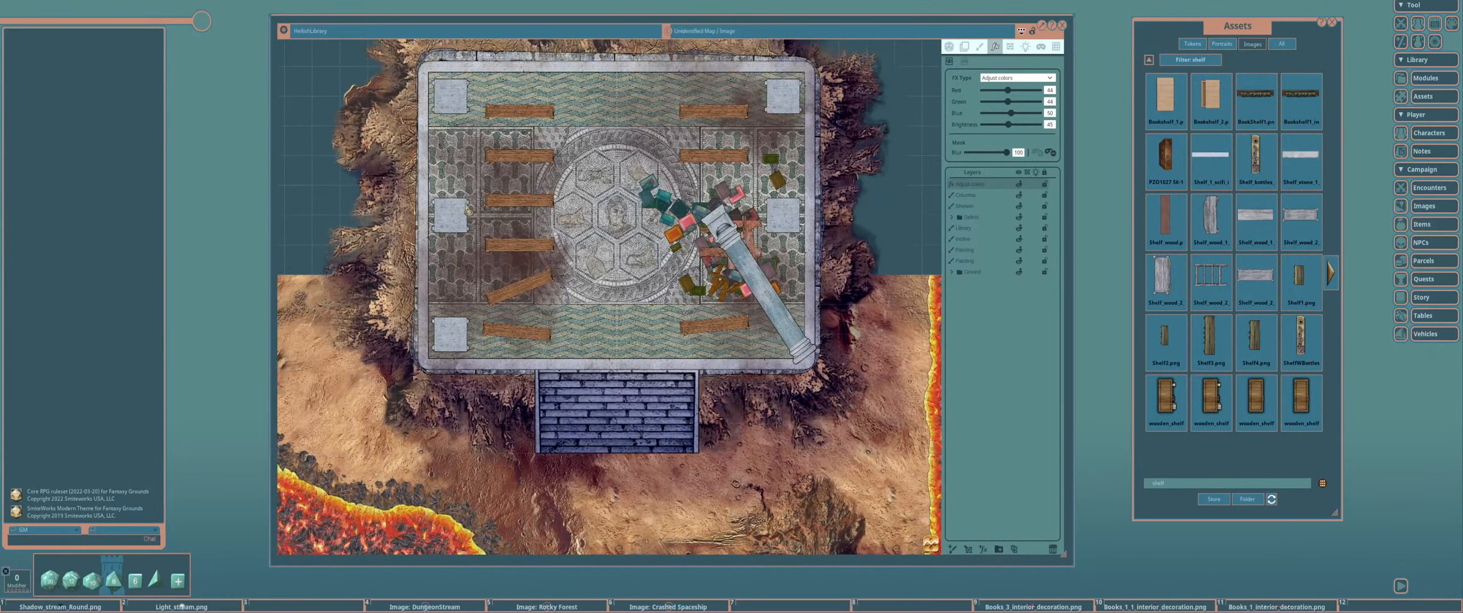
# Add small shadows beside the three western column bases and the northeastern one
pyautogui.moveTo(438, 234)
pyautogui.mouseDown()
pyautogui.moveTo(483, 252)
pyautogui.moveTo(469, 206)
pyautogui.moveTo(434, 225)
pyautogui.mouseUp()
pyautogui.moveTo(477, 136); pyautogui.dragTo(513, 203)
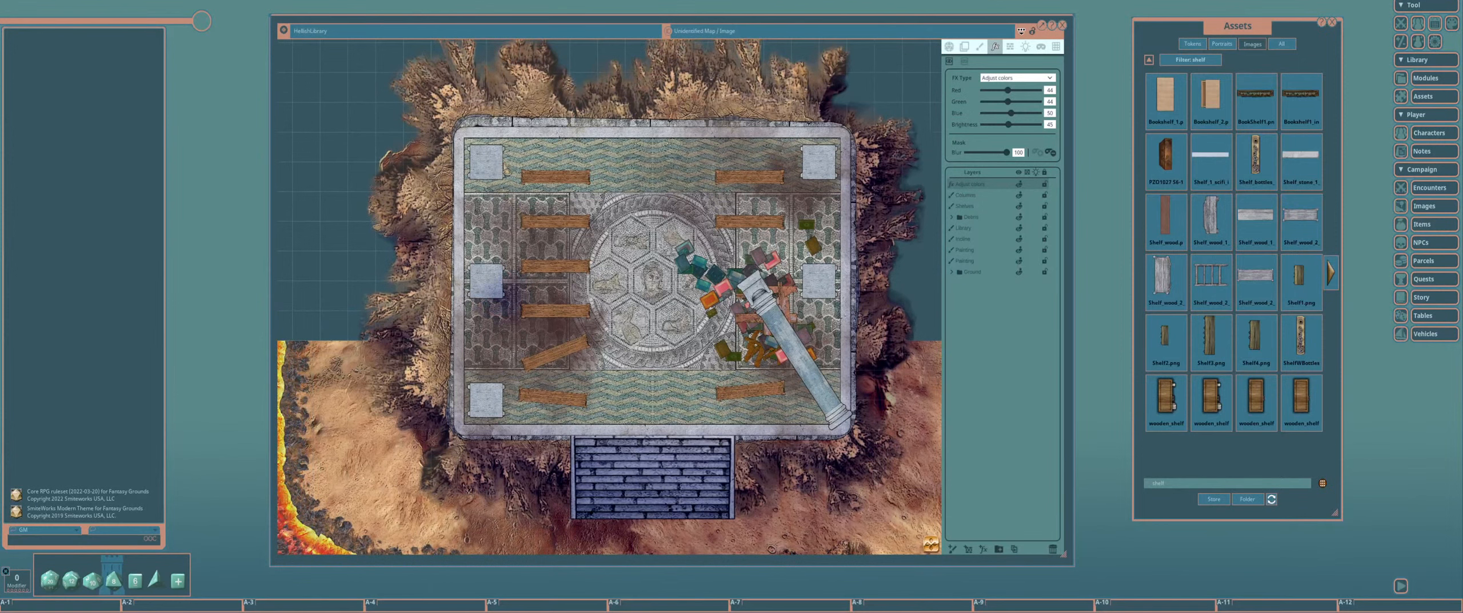
pyautogui.moveTo(503, 162)
pyautogui.mouseDown()
pyautogui.moveTo(477, 184)
pyautogui.moveTo(514, 155)
pyautogui.moveTo(504, 139)
pyautogui.moveTo(480, 147)
pyautogui.moveTo(500, 141)
pyautogui.moveTo(514, 163)
pyautogui.moveTo(500, 149)
pyautogui.mouseUp()
pyautogui.moveTo(502, 366); pyautogui.dragTo(503, 369)
pyautogui.moveTo(783, 262)
pyautogui.mouseDown()
pyautogui.moveTo(515, 290)
pyautogui.moveTo(556, 314)
pyautogui.moveTo(556, 266)
pyautogui.mouseUp()
pyautogui.moveTo(567, 152)
pyautogui.mouseDown()
pyautogui.moveTo(548, 178)
pyautogui.moveTo(565, 156)
pyautogui.mouseUp()
# Add shadows along the shelves in the temple's western column, from the lowest slanted plank up to the topmost one
pyautogui.scroll(3, 530, 248)
pyautogui.moveTo(511, 341); pyautogui.dragTo(701, 234)
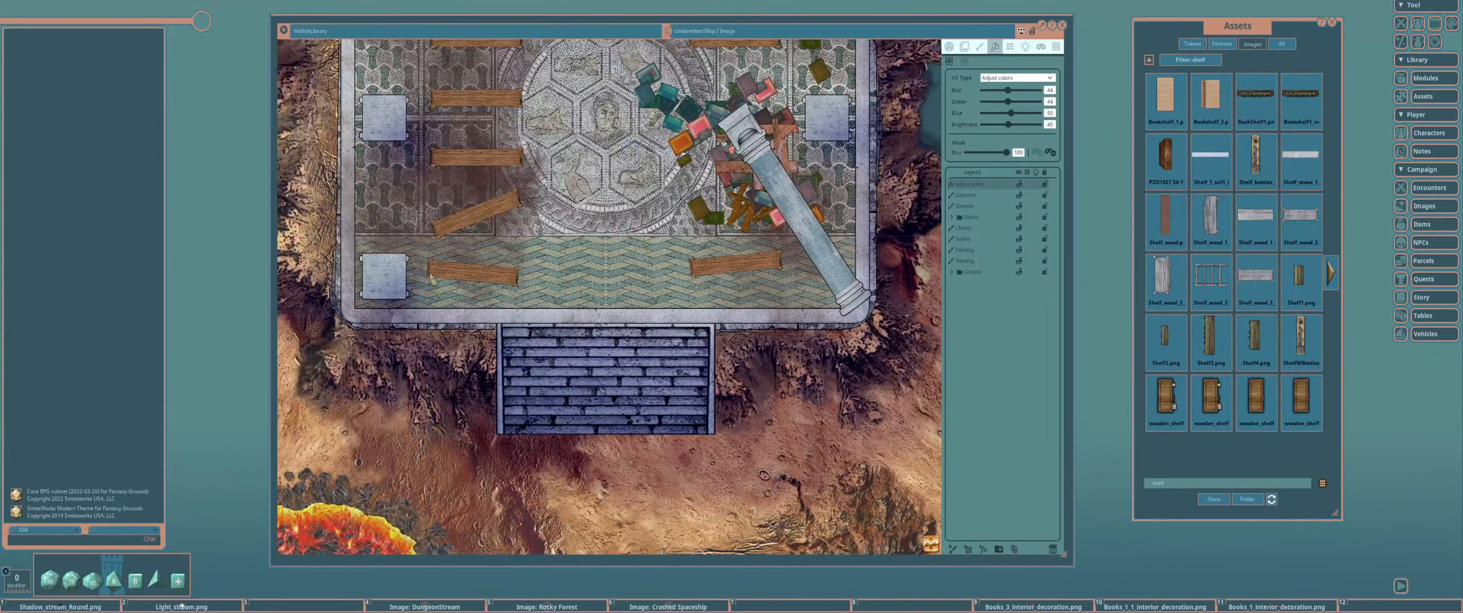
pyautogui.moveTo(433, 276)
pyautogui.mouseDown()
pyautogui.moveTo(519, 297)
pyautogui.moveTo(516, 276)
pyautogui.mouseUp()
pyautogui.moveTo(437, 226)
pyautogui.mouseDown()
pyautogui.moveTo(517, 227)
pyautogui.moveTo(446, 225)
pyautogui.mouseUp()
pyautogui.moveTo(452, 160)
pyautogui.mouseDown()
pyautogui.moveTo(527, 167)
pyautogui.moveTo(420, 174)
pyautogui.mouseUp()
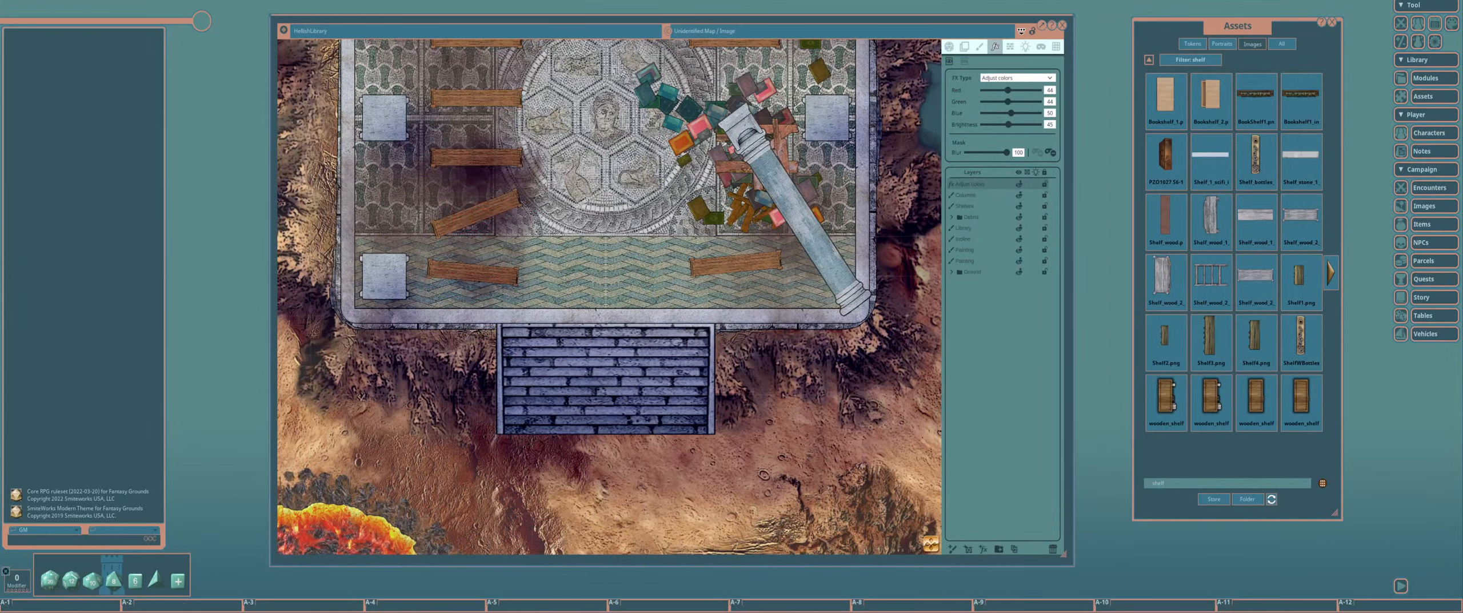
pyautogui.moveTo(437, 106); pyautogui.dragTo(437, 123)
pyautogui.moveTo(492, 132); pyautogui.dragTo(393, 292)
pyautogui.moveTo(339, 207); pyautogui.dragTo(342, 224)
pyautogui.moveTo(340, 148); pyautogui.dragTo(342, 165)
# Add shadows along the three shelves in the temple's eastern column
pyautogui.moveTo(597, 146)
pyautogui.mouseDown()
pyautogui.moveTo(665, 145)
pyautogui.moveTo(626, 164)
pyautogui.mouseUp()
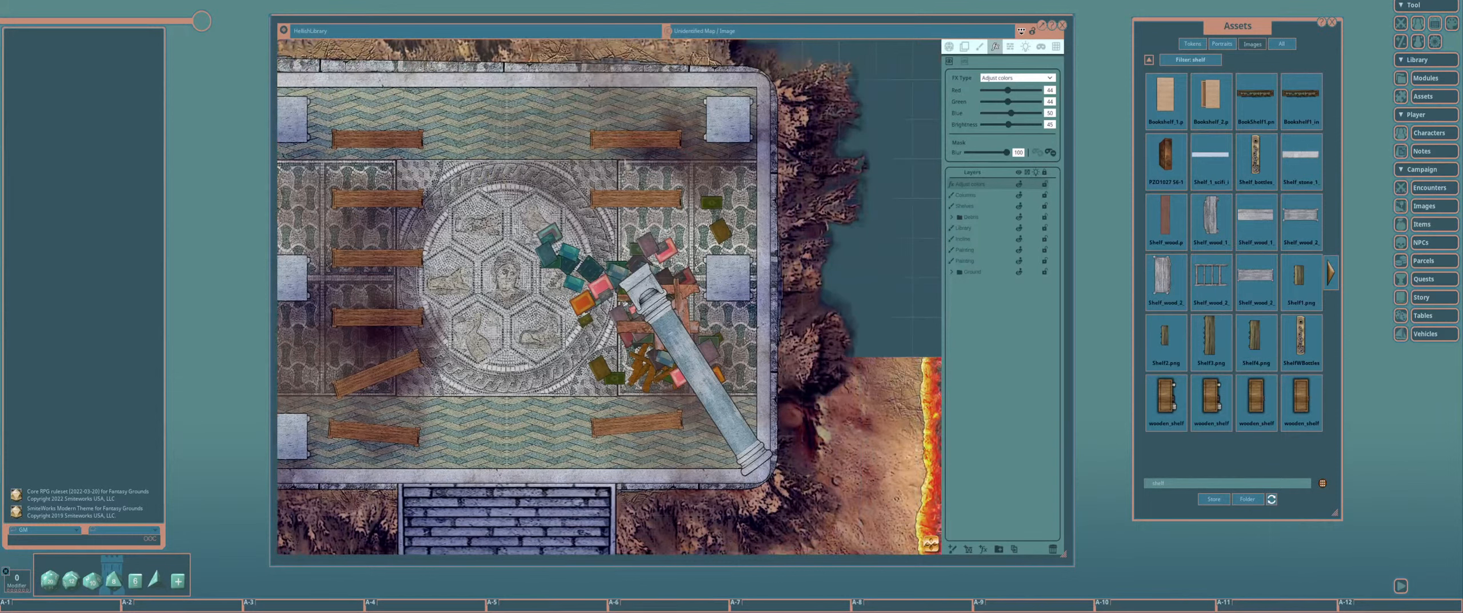
pyautogui.moveTo(611, 210); pyautogui.dragTo(624, 221)
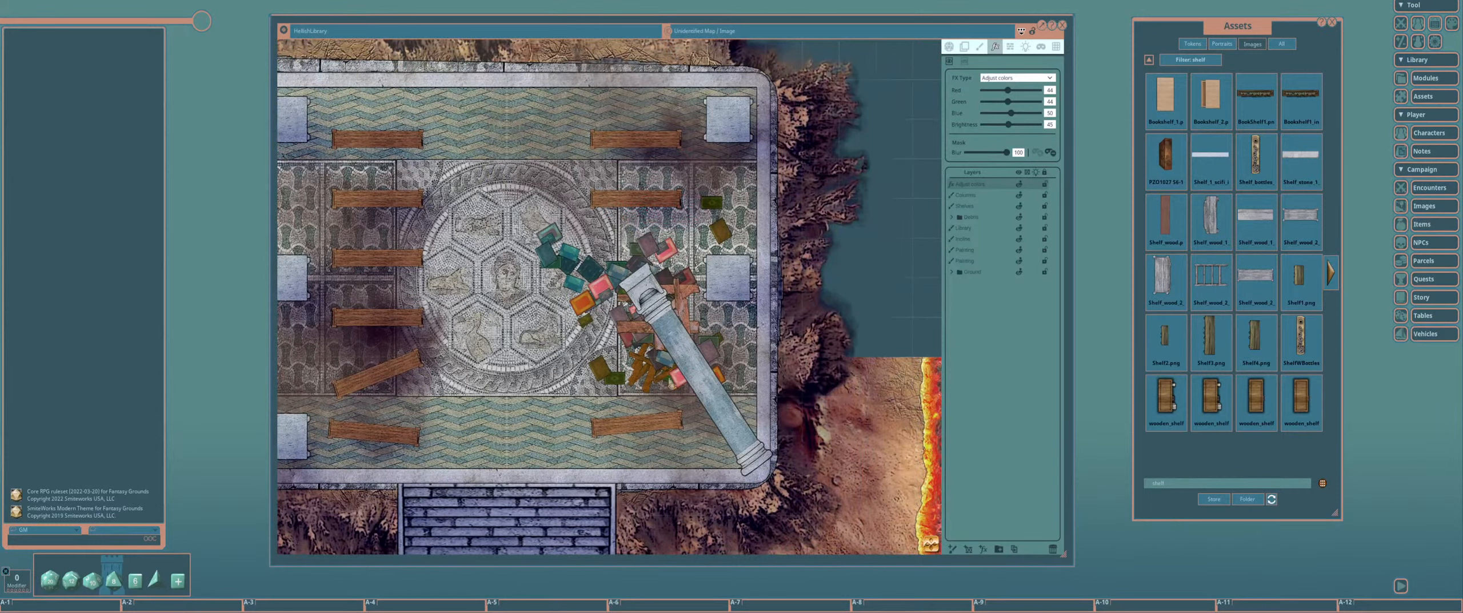
pyautogui.moveTo(620, 426)
pyautogui.mouseDown()
pyautogui.moveTo(665, 452)
pyautogui.moveTo(622, 427)
pyautogui.mouseUp()
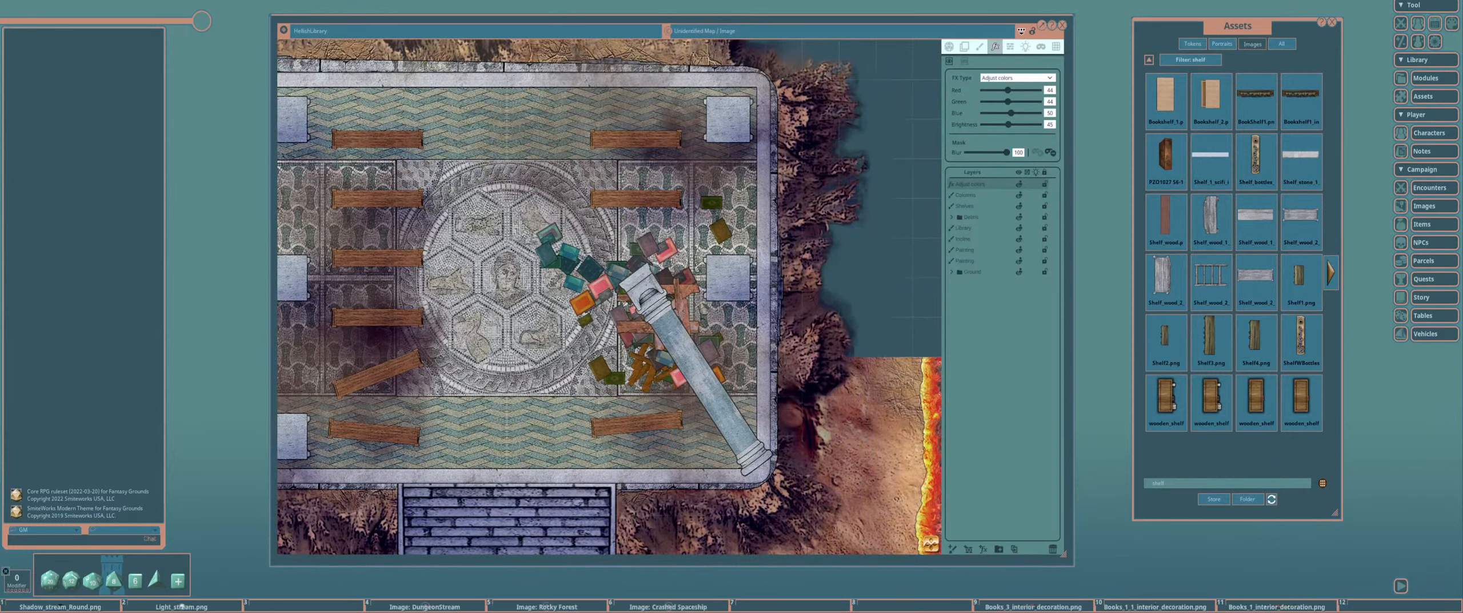
# Shade the floor along the shaft and base of the fallen column
pyautogui.scroll(3, 742, 311)
pyautogui.moveTo(741, 457); pyautogui.dragTo(671, 278)
pyautogui.moveTo(691, 346)
pyautogui.mouseDown()
pyautogui.moveTo(686, 367)
pyautogui.moveTo(713, 350)
pyautogui.mouseUp()
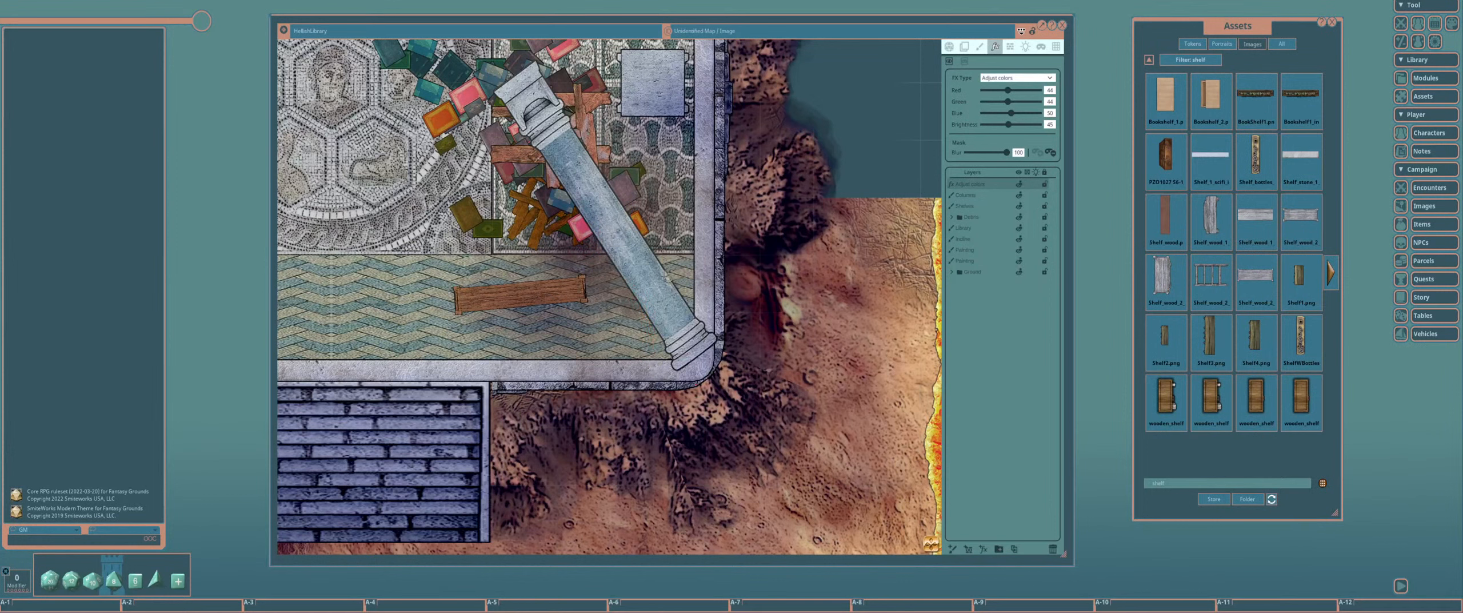
pyautogui.moveTo(636, 226); pyautogui.dragTo(690, 321)
pyautogui.moveTo(635, 187); pyautogui.dragTo(690, 308)
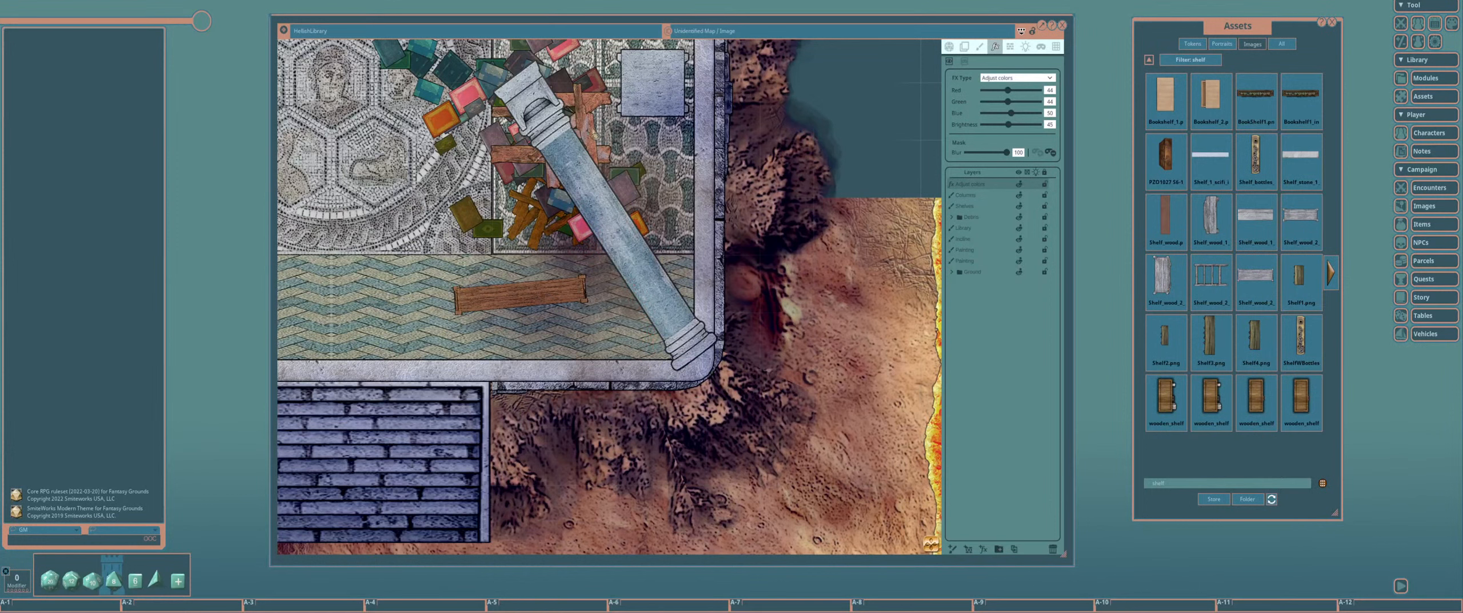
pyautogui.scroll(-6, 664, 124)
pyautogui.moveTo(638, 358); pyautogui.dragTo(598, 328)
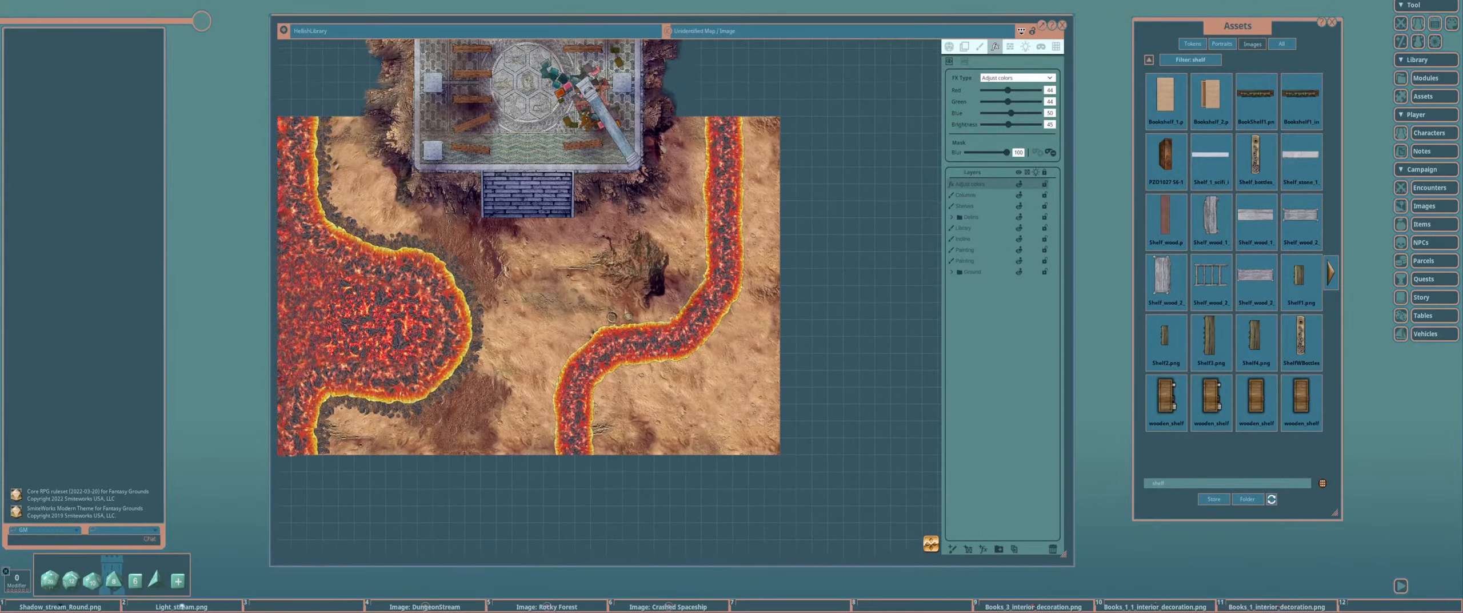
pyautogui.moveTo(432, 225); pyautogui.dragTo(533, 234)
pyautogui.moveTo(602, 350); pyautogui.dragTo(628, 385)
pyautogui.moveTo(673, 286); pyautogui.dragTo(657, 338)
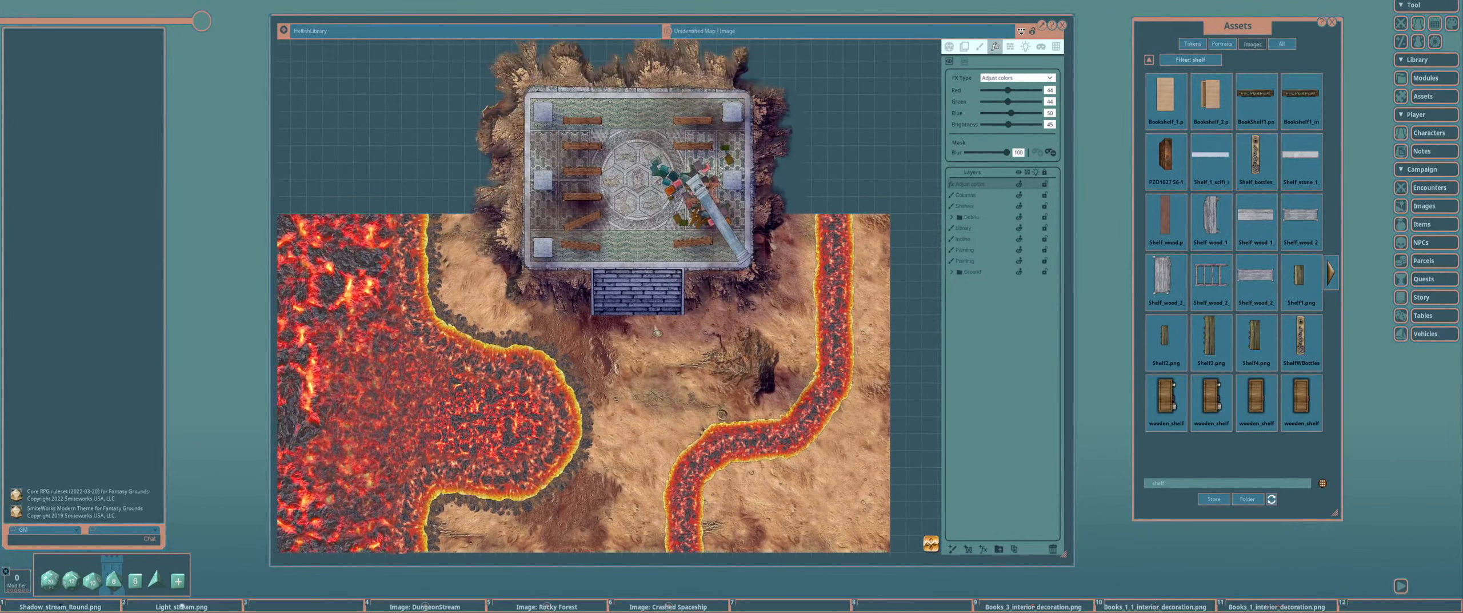
# Make the Shelves layer active for painting, search the image assets for "book" and choose the Books_1_1 interior row of books
pyautogui.click(965, 206)
pyautogui.click(979, 46)
pyautogui.click(995, 62)
pyautogui.doubleClick(1159, 483)
pyautogui.write('book')
pyautogui.click(1330, 273)
pyautogui.click(1210, 155)
# Load a cream-coloured book stack as the brush, turn it sideways and place it on the northernmost eastern shelf
pyautogui.scroll(5, 635, 229)
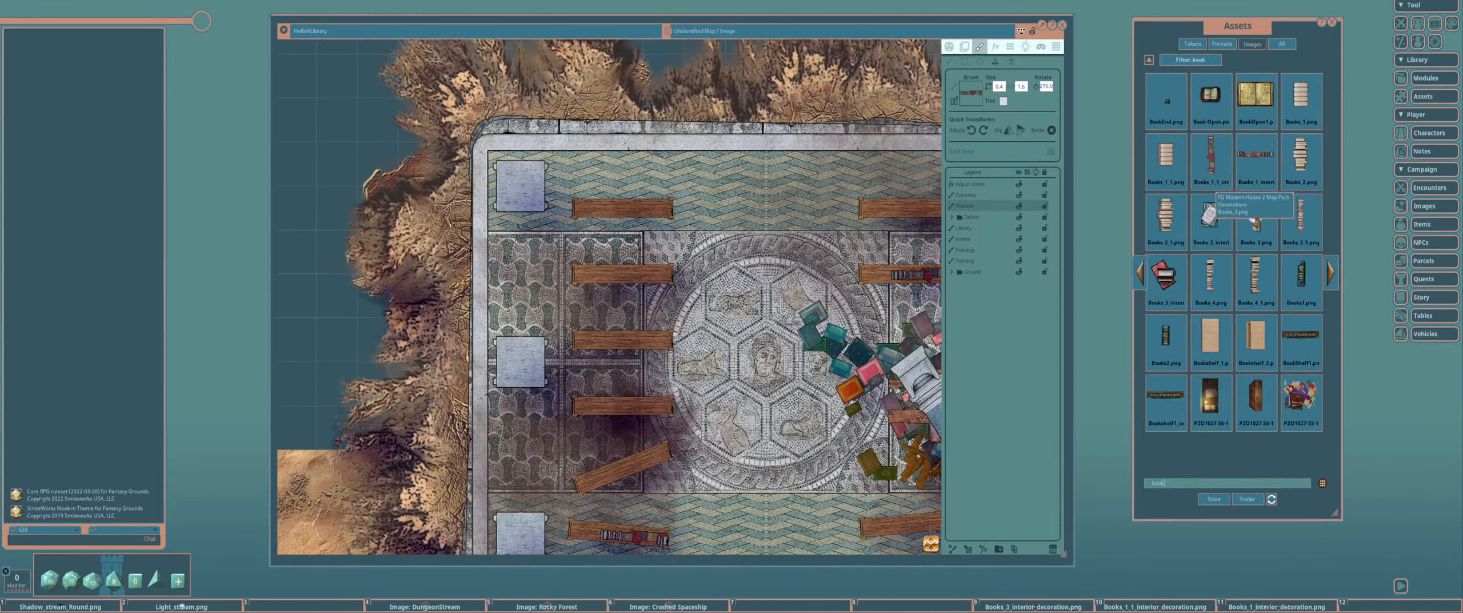
pyautogui.moveTo(1097, 158); pyautogui.dragTo(974, 96)
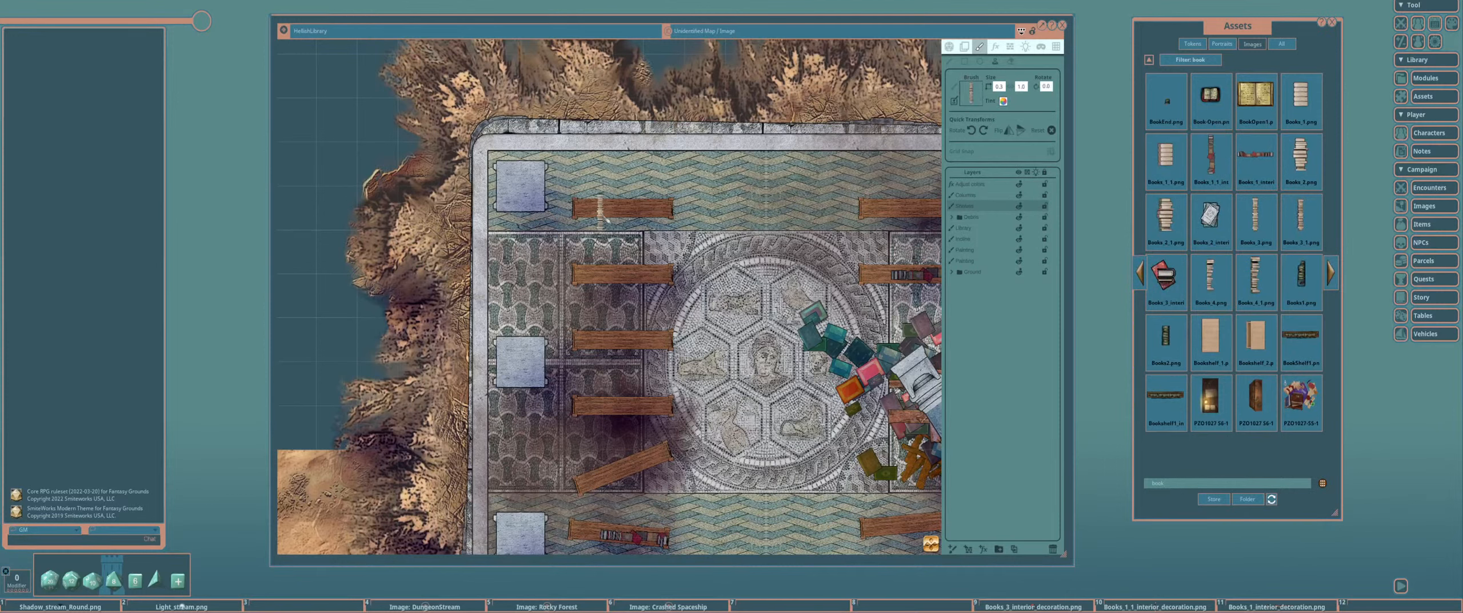
pyautogui.scroll(-5, 617, 215)
pyautogui.scroll(5, 757, 229)
pyautogui.scroll(-2, 758, 241)
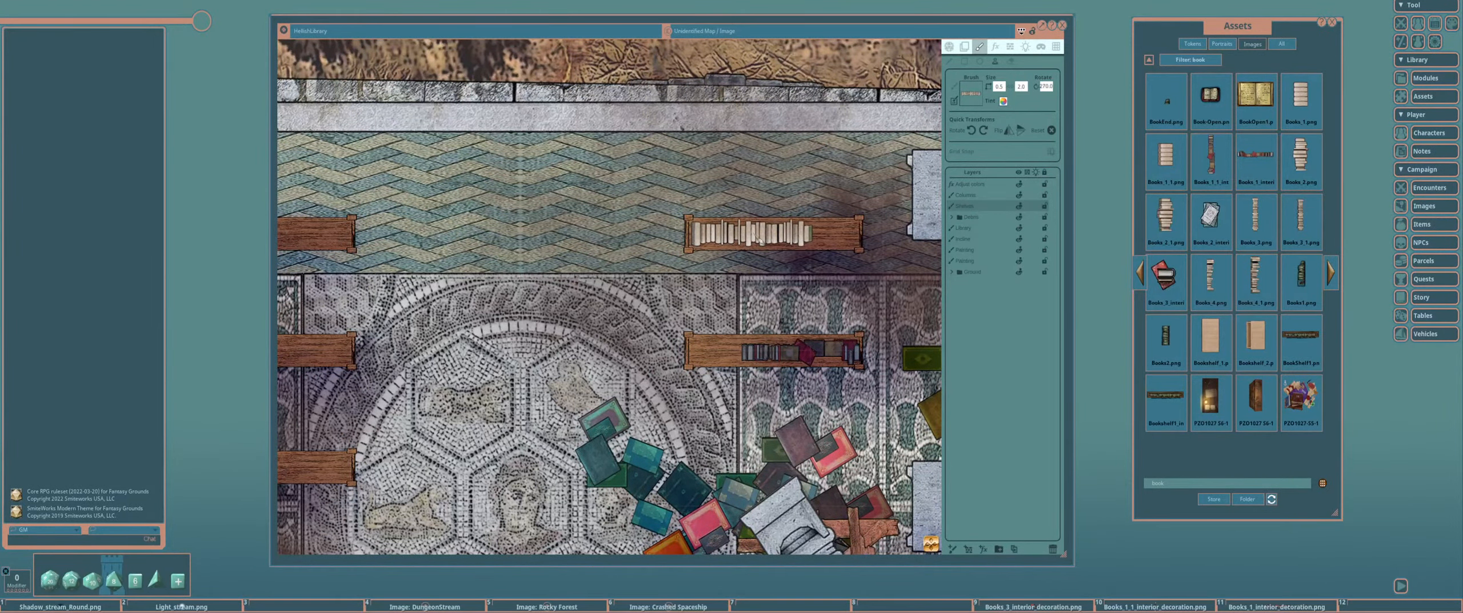
pyautogui.click(759, 241)
pyautogui.scroll(-4, 806, 294)
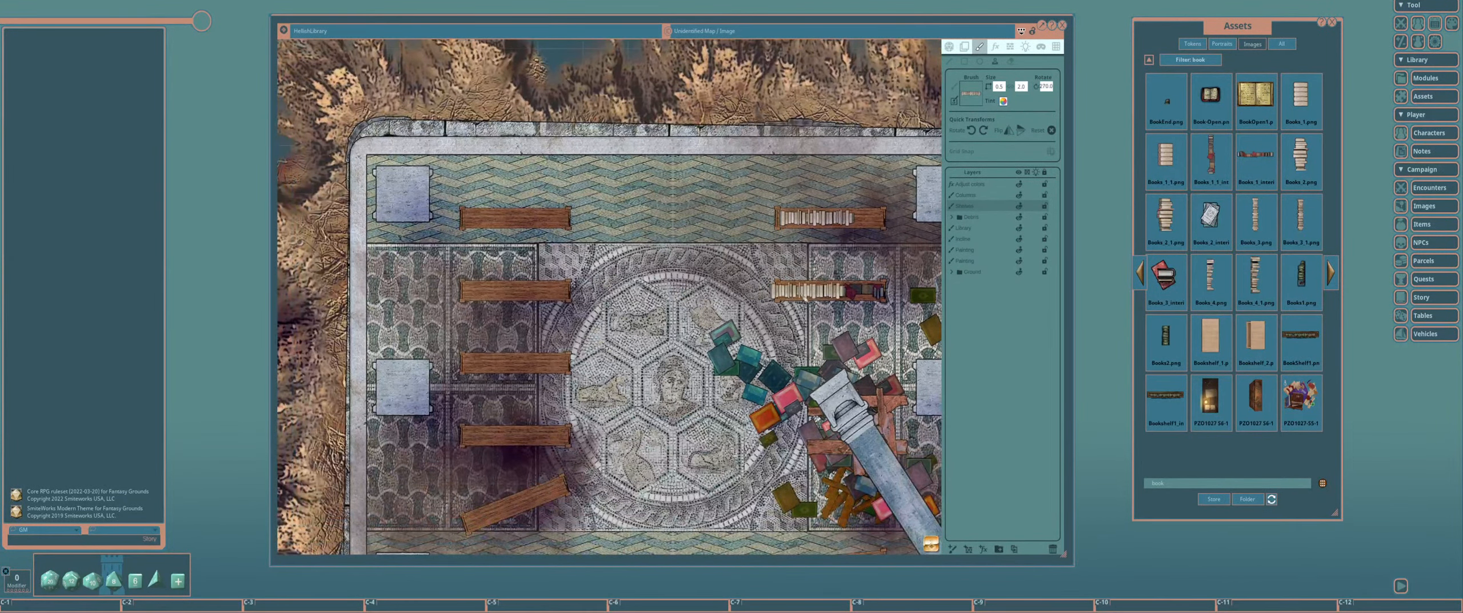
# Add a row of cream books to the second eastern shelf and load the red book pile image as the brush
pyautogui.scroll(-1, 806, 296)
pyautogui.scroll(-2, 801, 295)
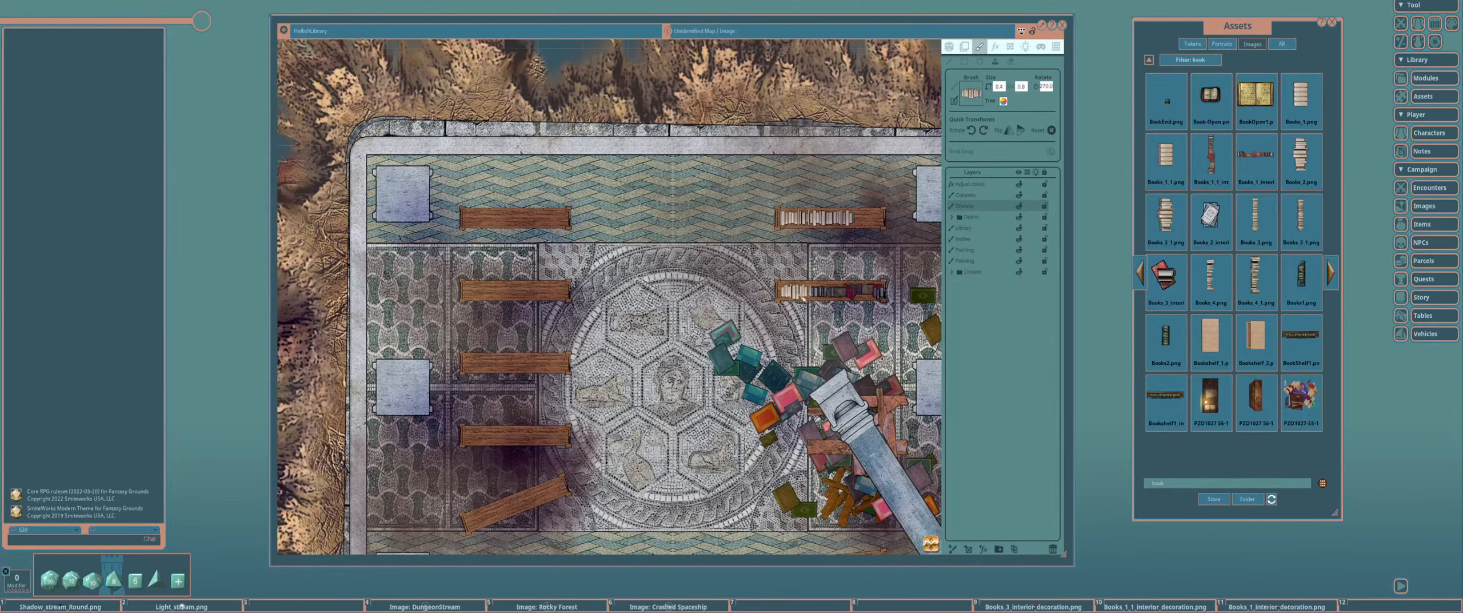
pyautogui.scroll(3, 801, 294)
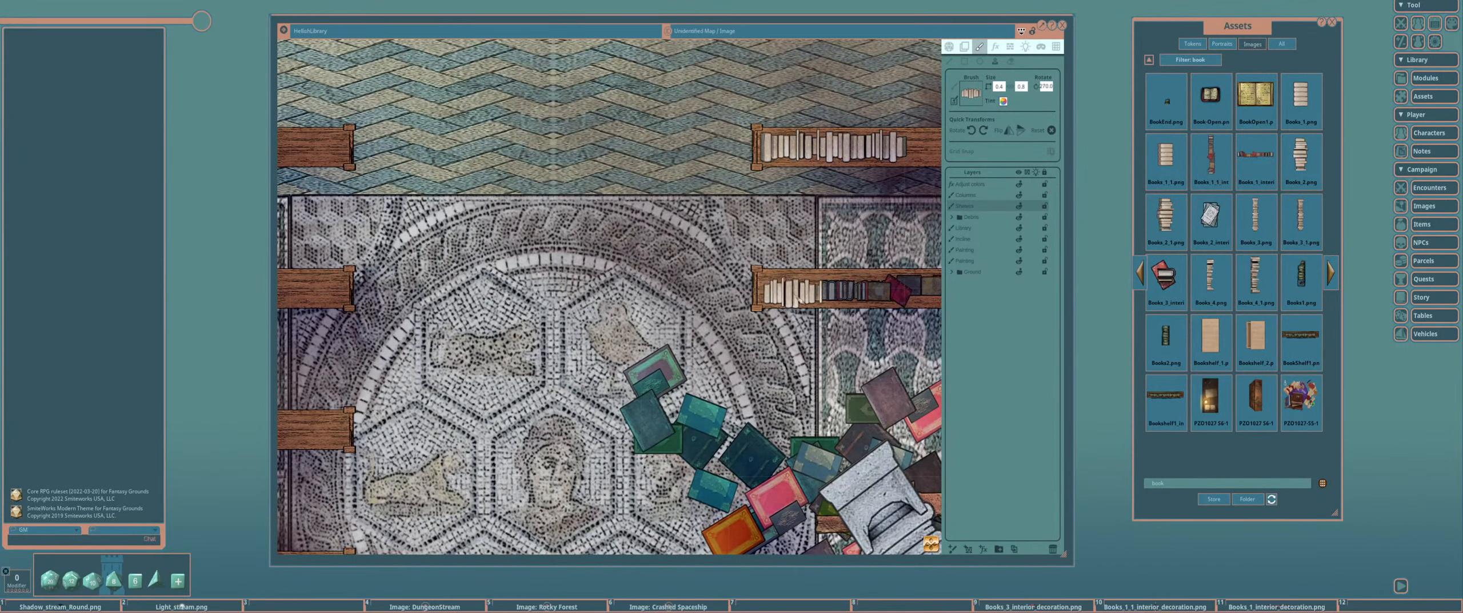
pyautogui.scroll(-5, 801, 294)
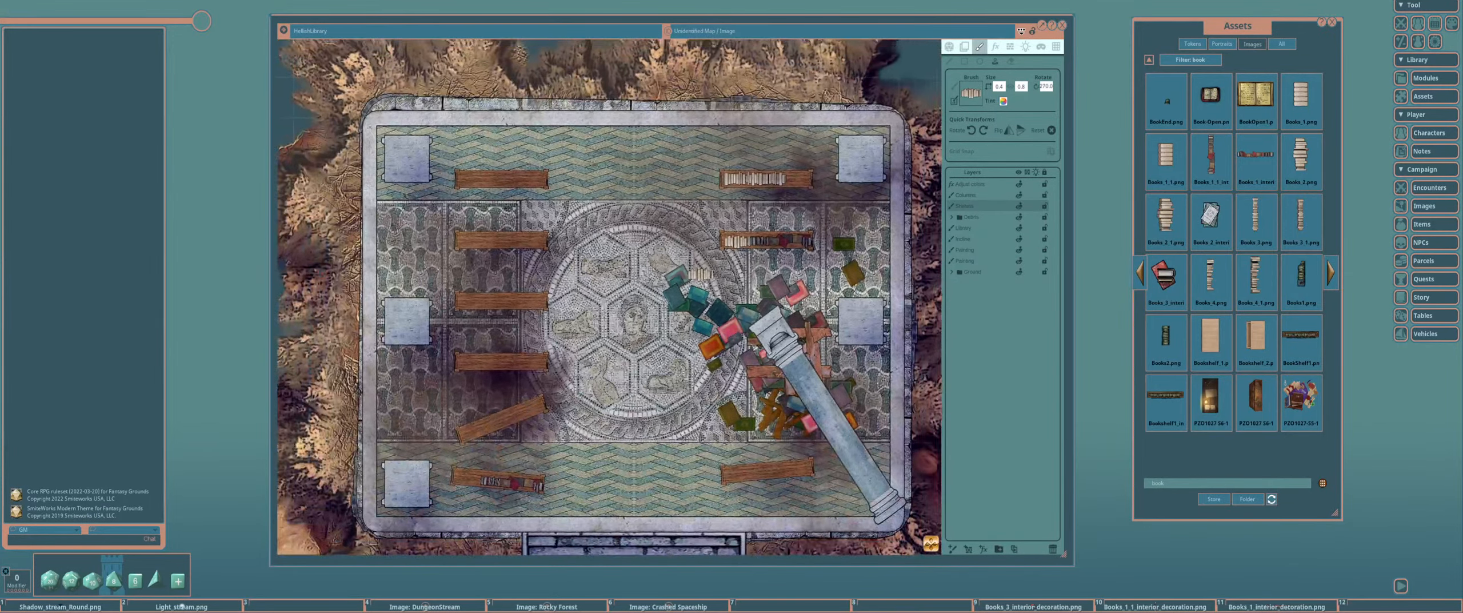
pyautogui.click(1166, 277)
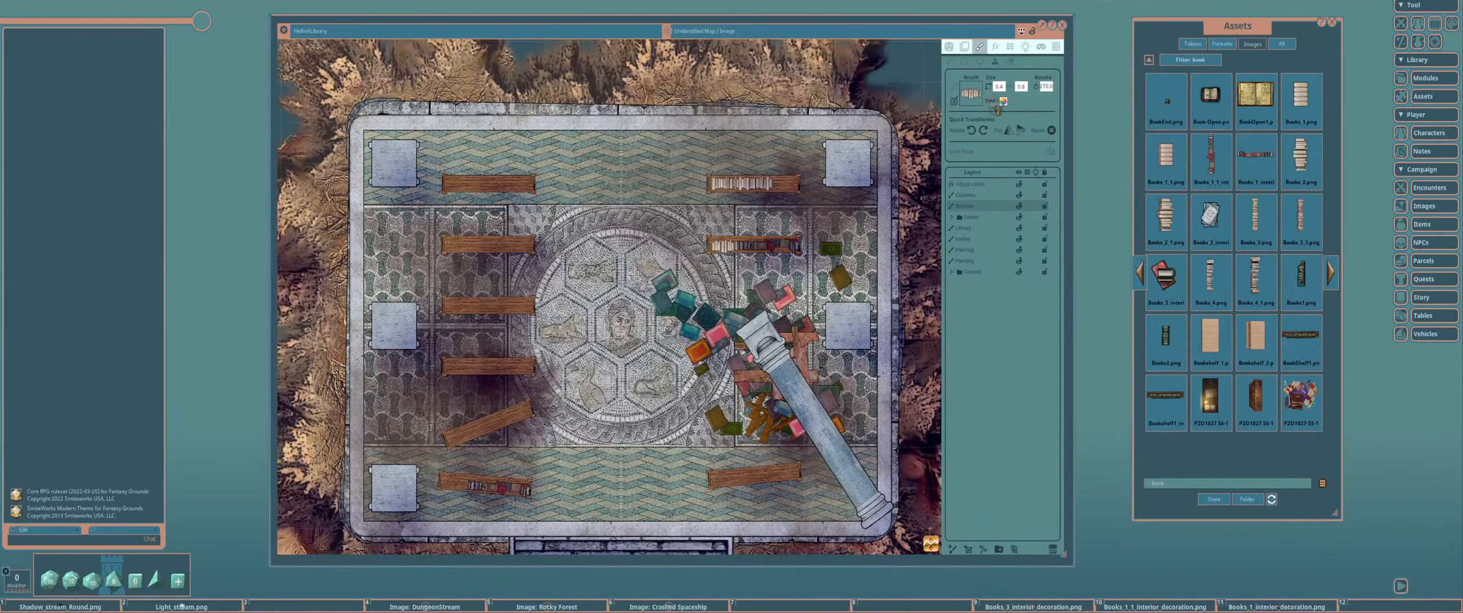
pyautogui.scroll(3, 806, 177)
pyautogui.scroll(5, 783, 183)
pyautogui.scroll(-2, 780, 181)
pyautogui.click(952, 548)
pyautogui.click(952, 228)
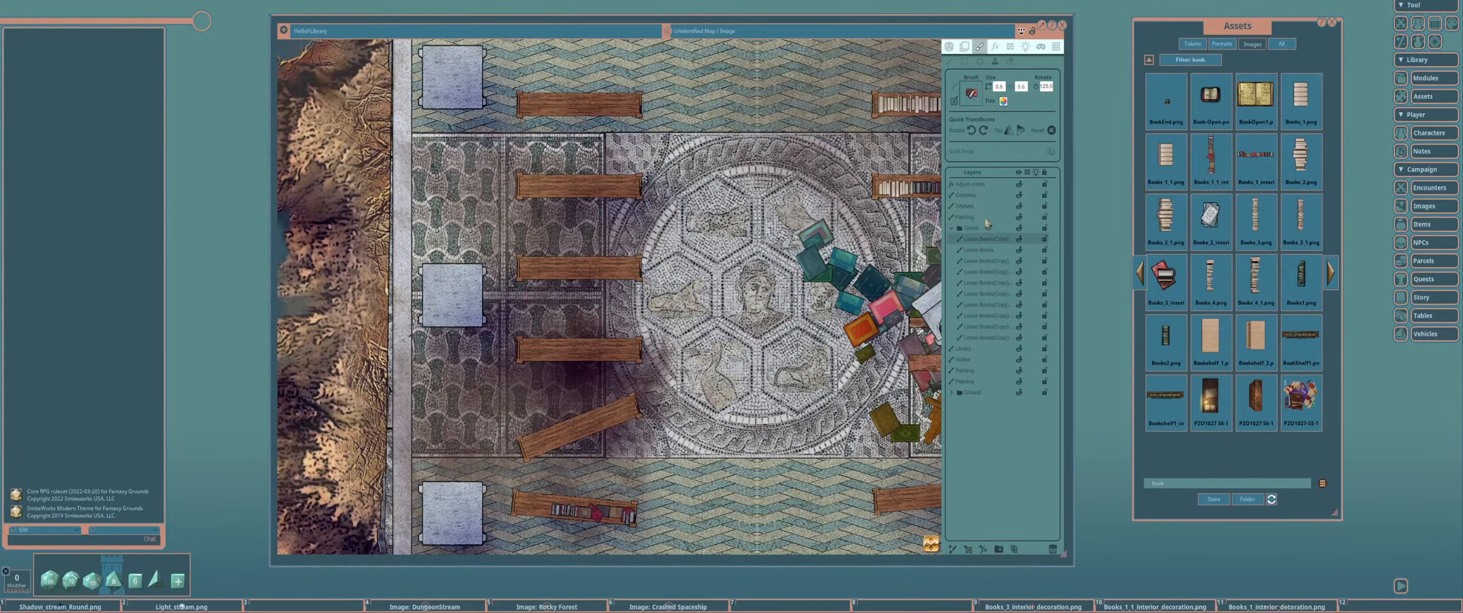
pyautogui.click(984, 217)
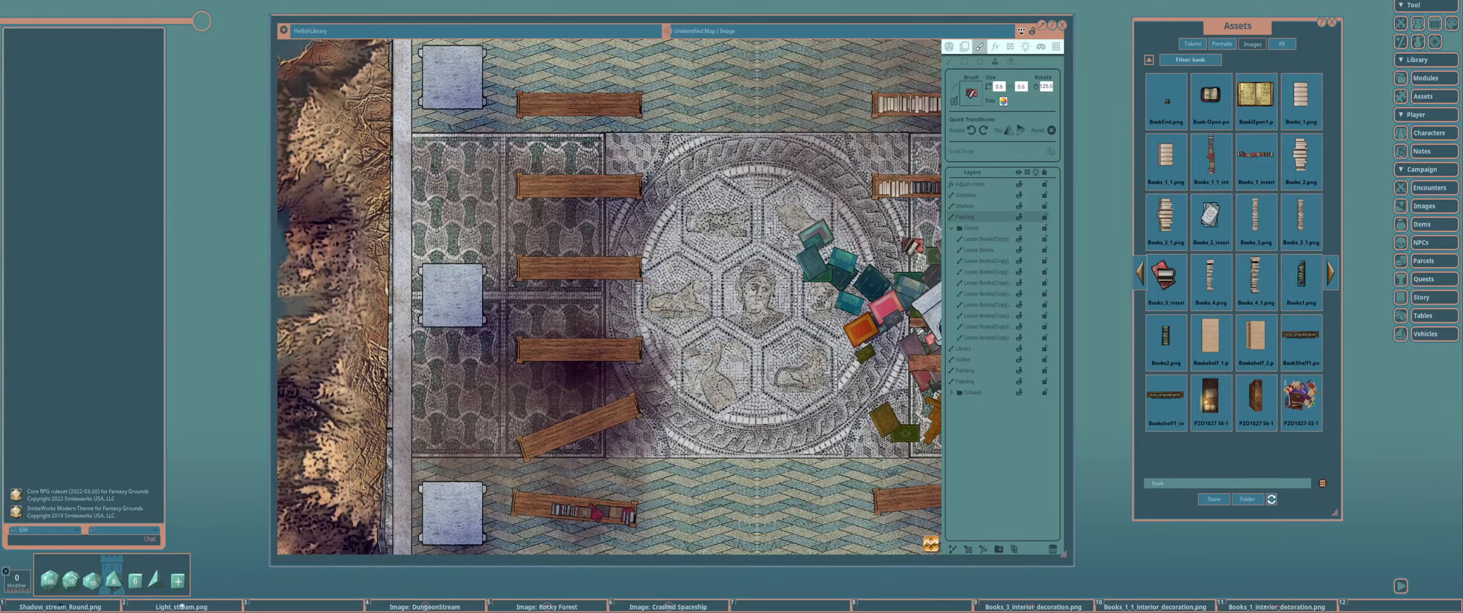
pyautogui.click(1052, 549)
# Place rows of books at the second and third western shelves on the uppermost Loose Books layer
pyautogui.click(978, 229)
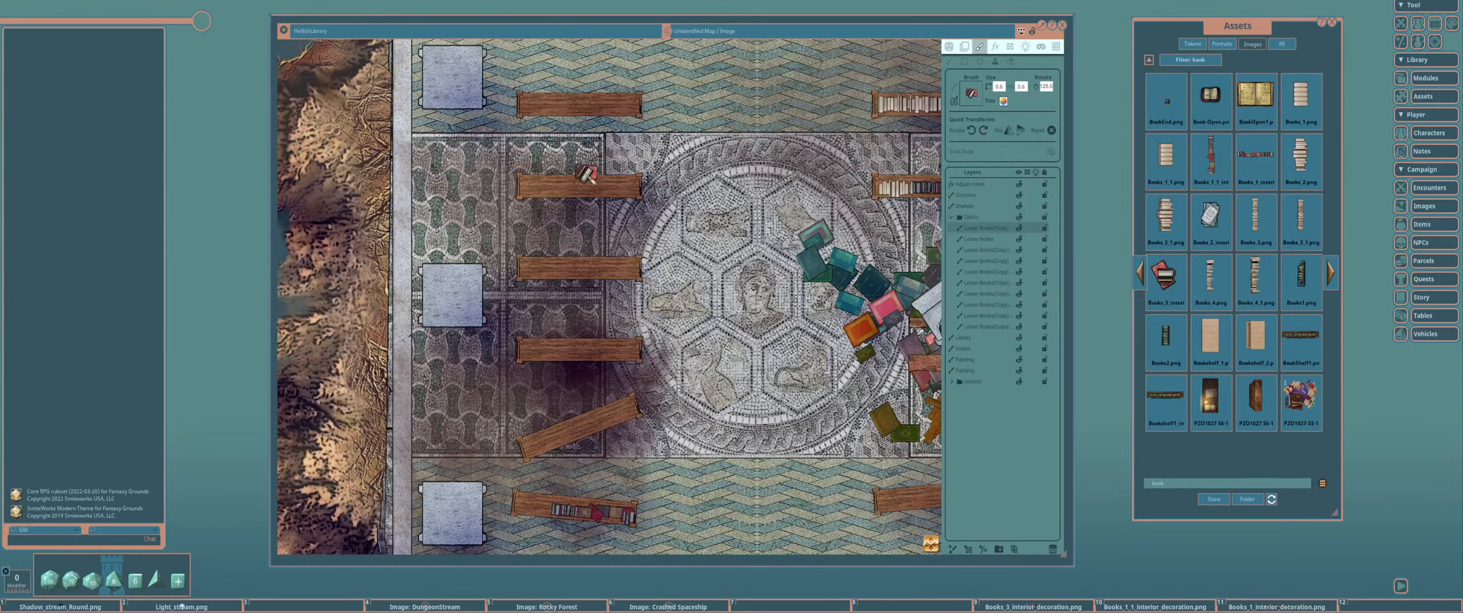
pyautogui.press('F11')
pyautogui.scroll(3, 583, 231)
pyautogui.click(569, 166)
pyautogui.click(570, 284)
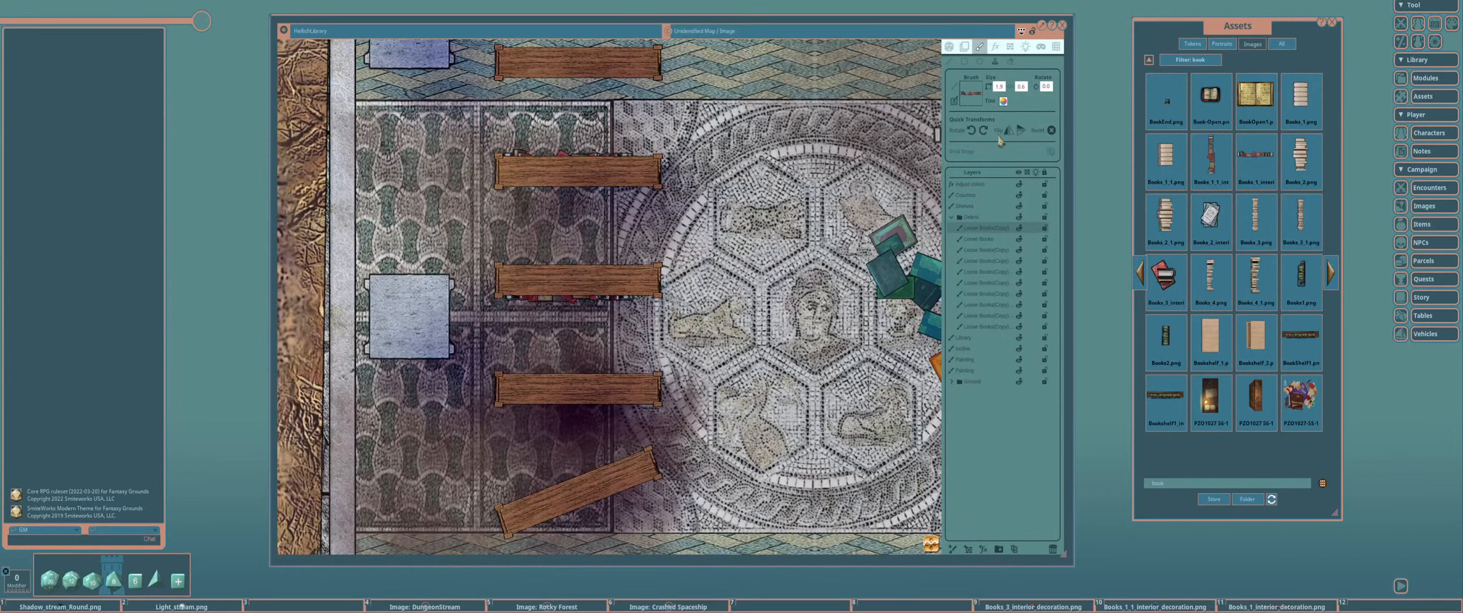
# Mirror the book row brush and place copies at the third and northernmost western shelves
pyautogui.click(1008, 131)
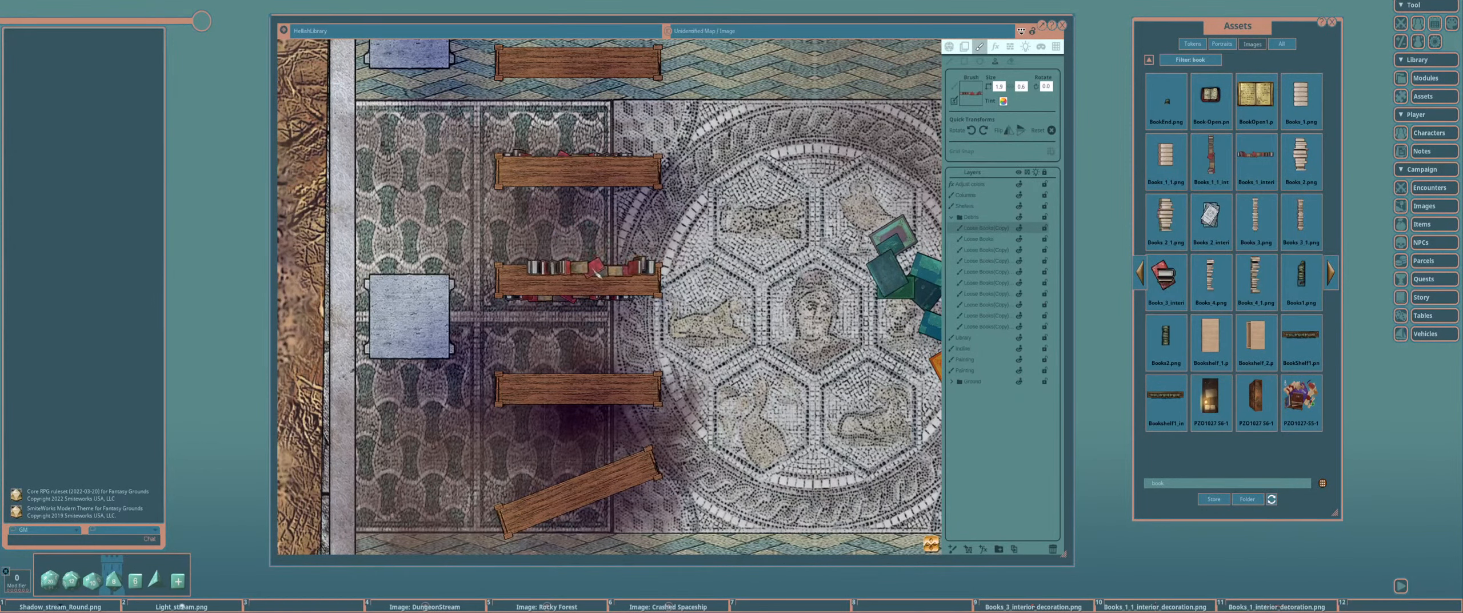
pyautogui.click(593, 271)
pyautogui.click(580, 53)
# Examine the whole map, from the furnished temple to the lava fields and the ground around the stairs
pyautogui.scroll(-5, 587, 324)
pyautogui.scroll(-3, 588, 324)
pyautogui.moveTo(588, 380); pyautogui.dragTo(586, 325)
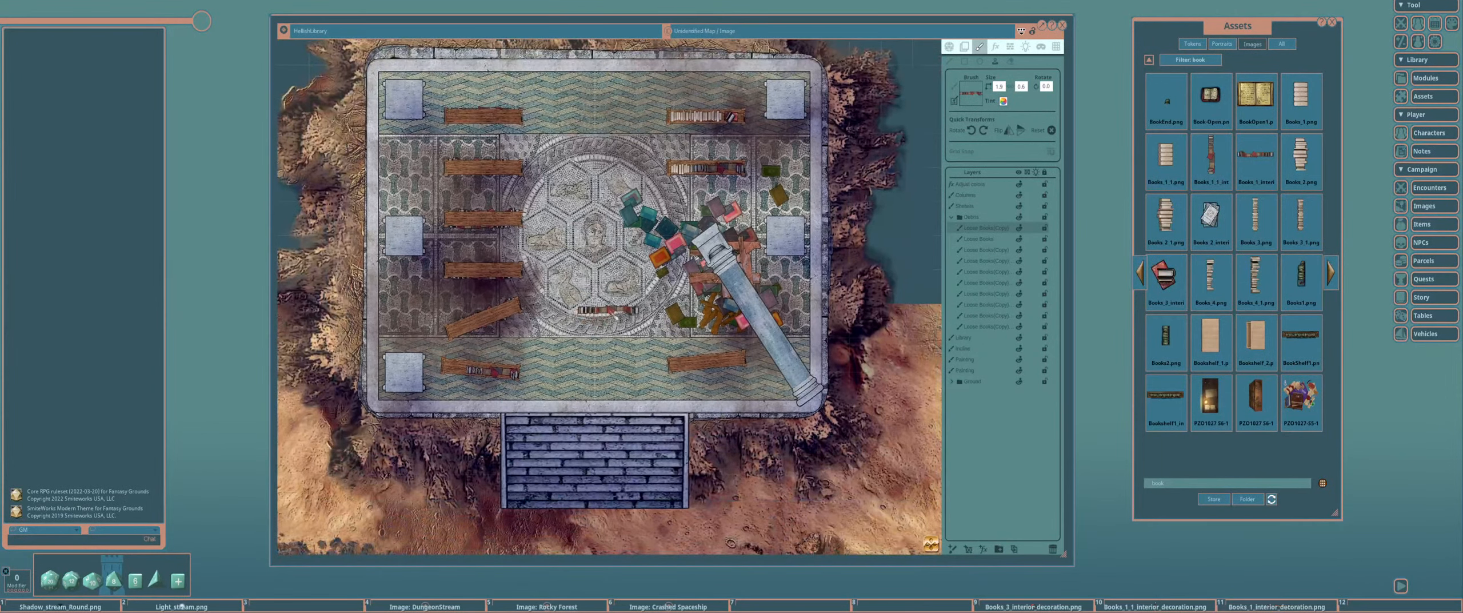
pyautogui.scroll(1, 613, 312)
pyautogui.scroll(3, 616, 314)
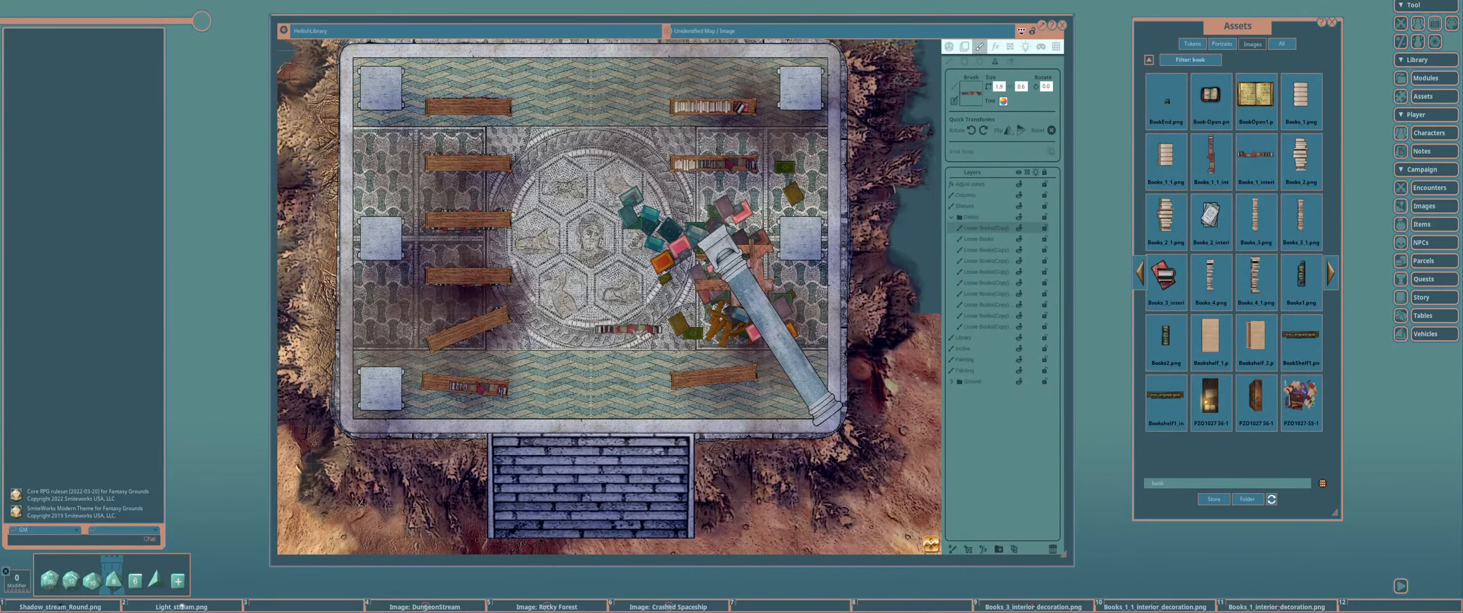
pyautogui.scroll(-2, 623, 317)
pyautogui.scroll(3, 503, 177)
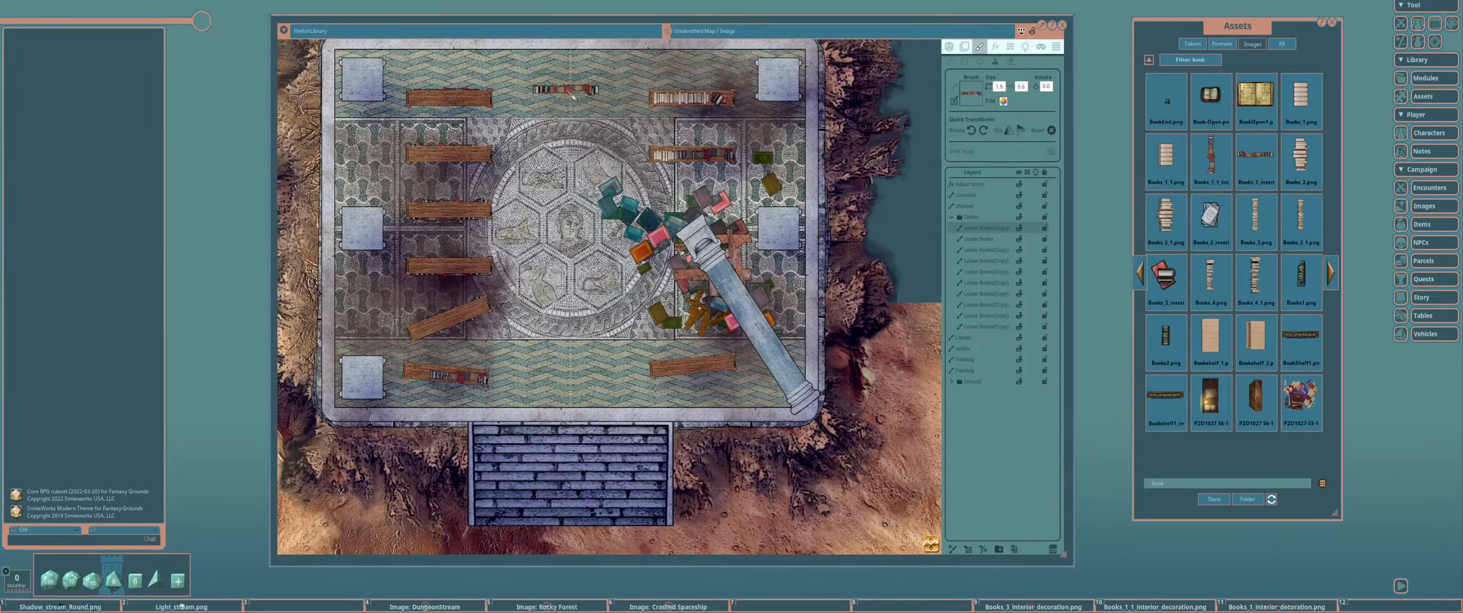
pyautogui.scroll(-4, 572, 395)
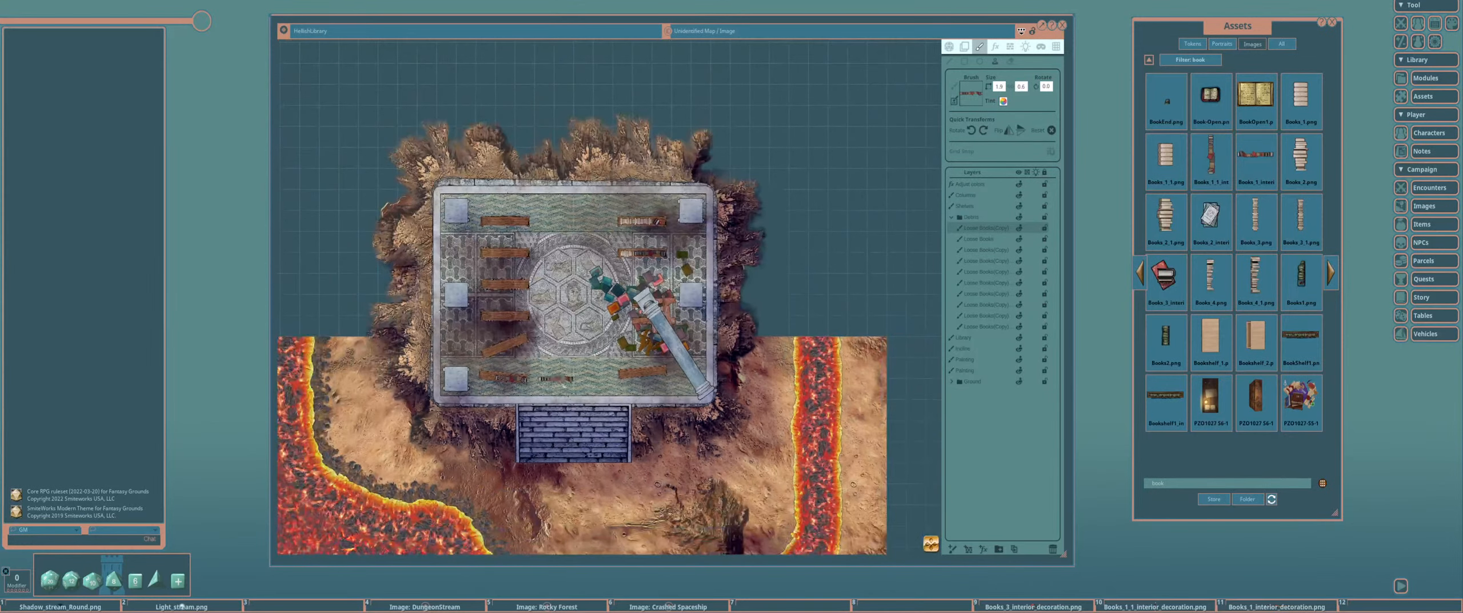
pyautogui.moveTo(684, 464); pyautogui.dragTo(709, 325)
pyautogui.scroll(-2, 722, 364)
pyautogui.moveTo(724, 364); pyautogui.dragTo(745, 387)
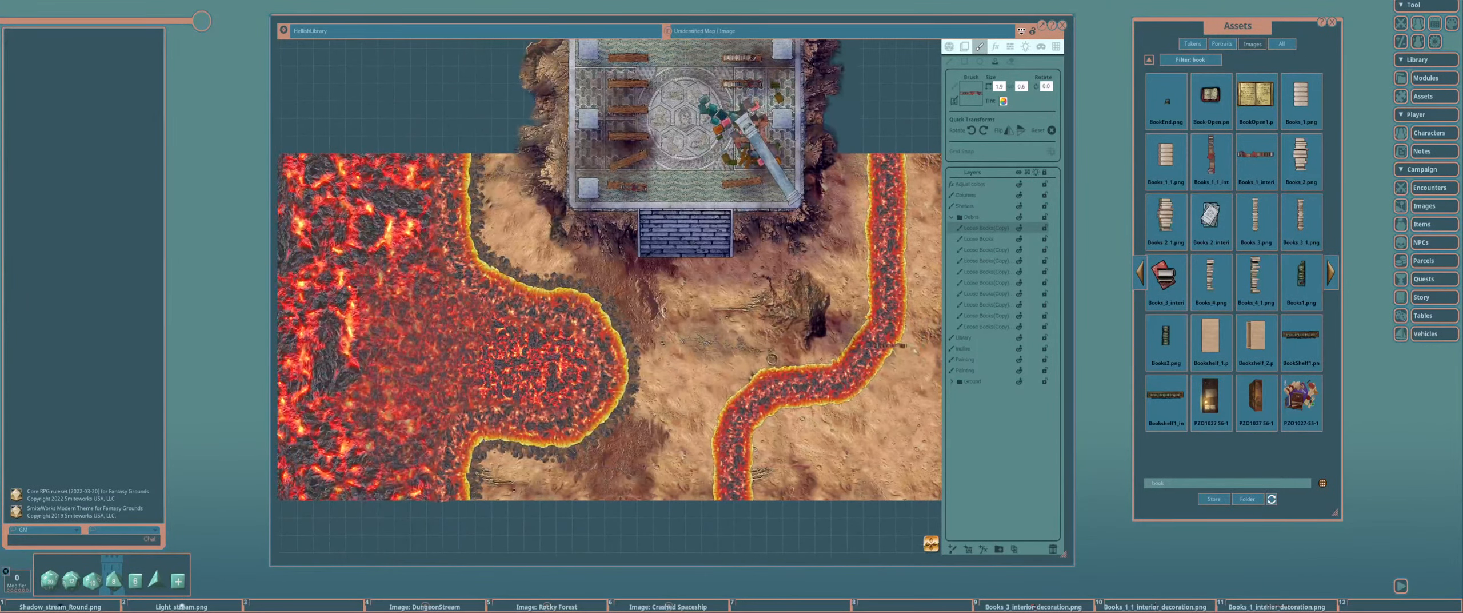
# Collapse the debris group and add a new effects layer on top with the Water effect
pyautogui.click(952, 217)
pyautogui.click(983, 549)
pyautogui.click(1038, 78)
pyautogui.scroll(-2, 1038, 104)
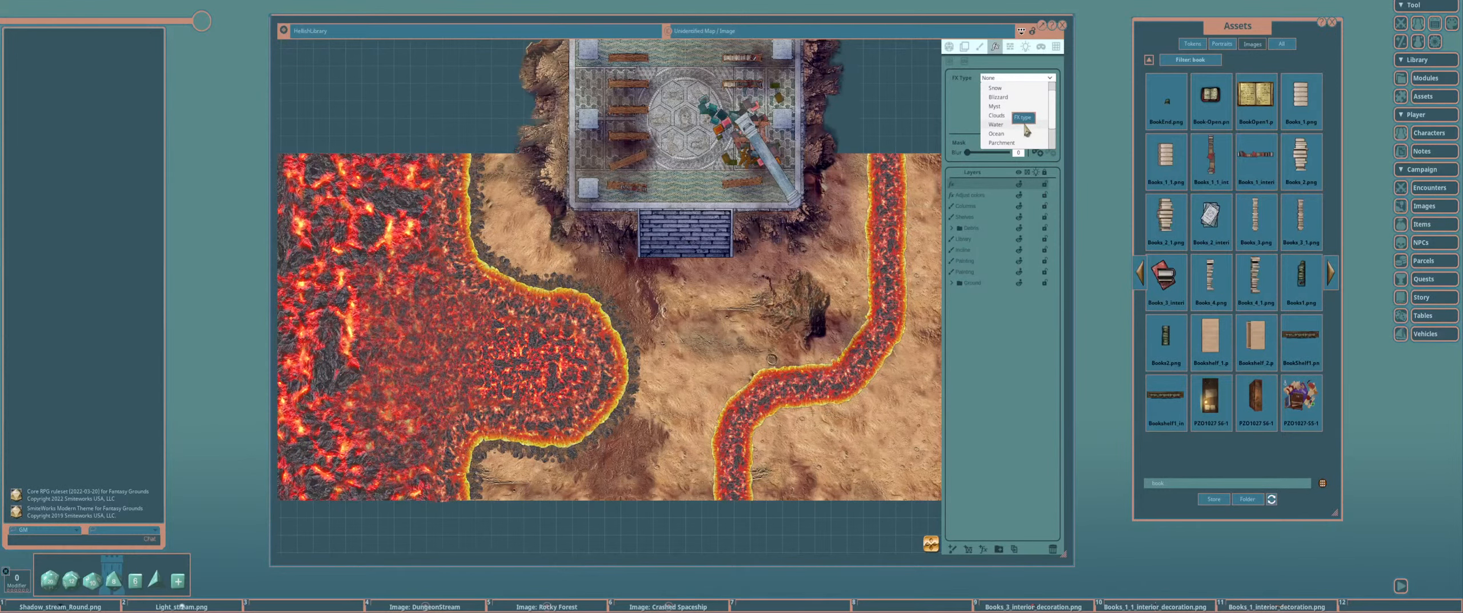
pyautogui.click(1026, 125)
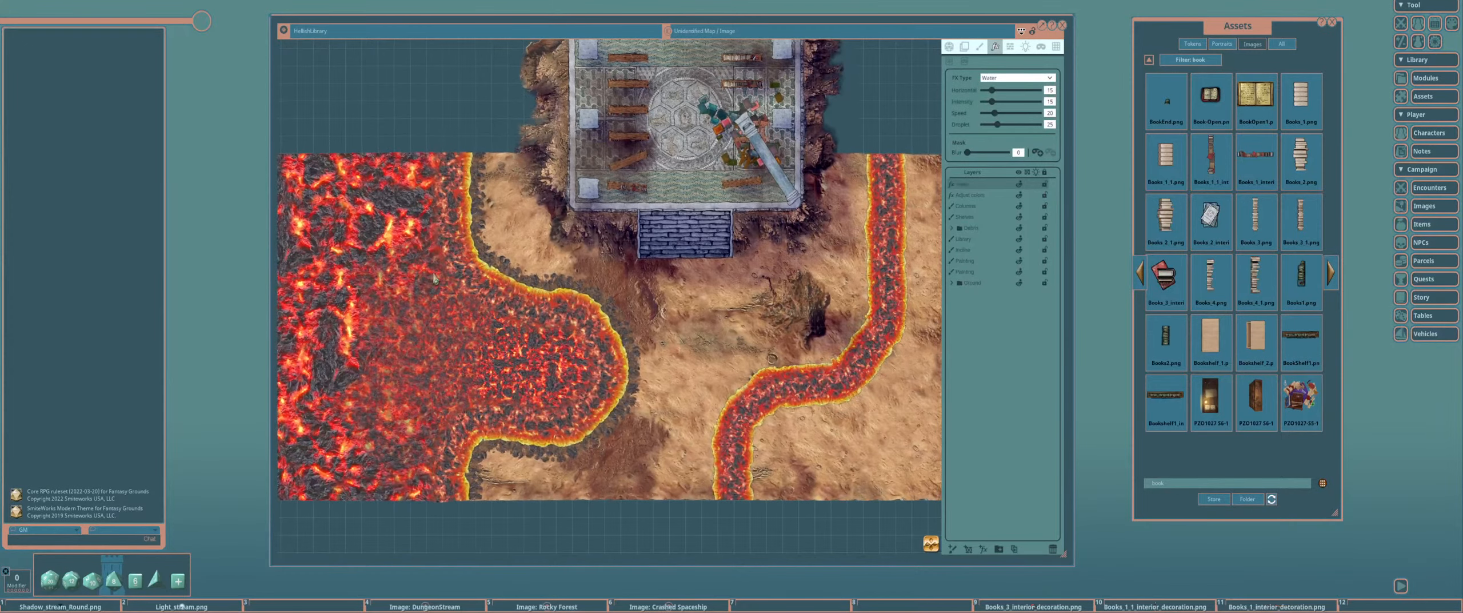
# Lower the Water effect's Droplet value almost to its minimum and check the rippling over the lava
pyautogui.scroll(3, 446, 285)
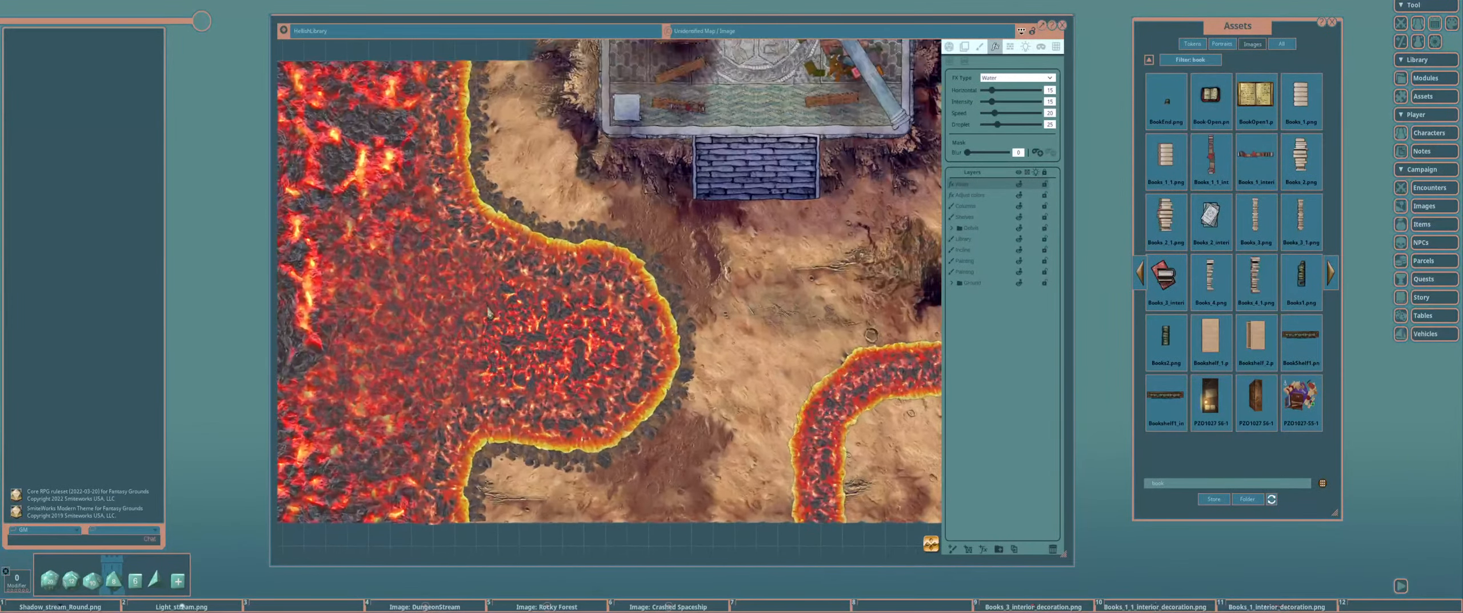
pyautogui.scroll(-3, 486, 310)
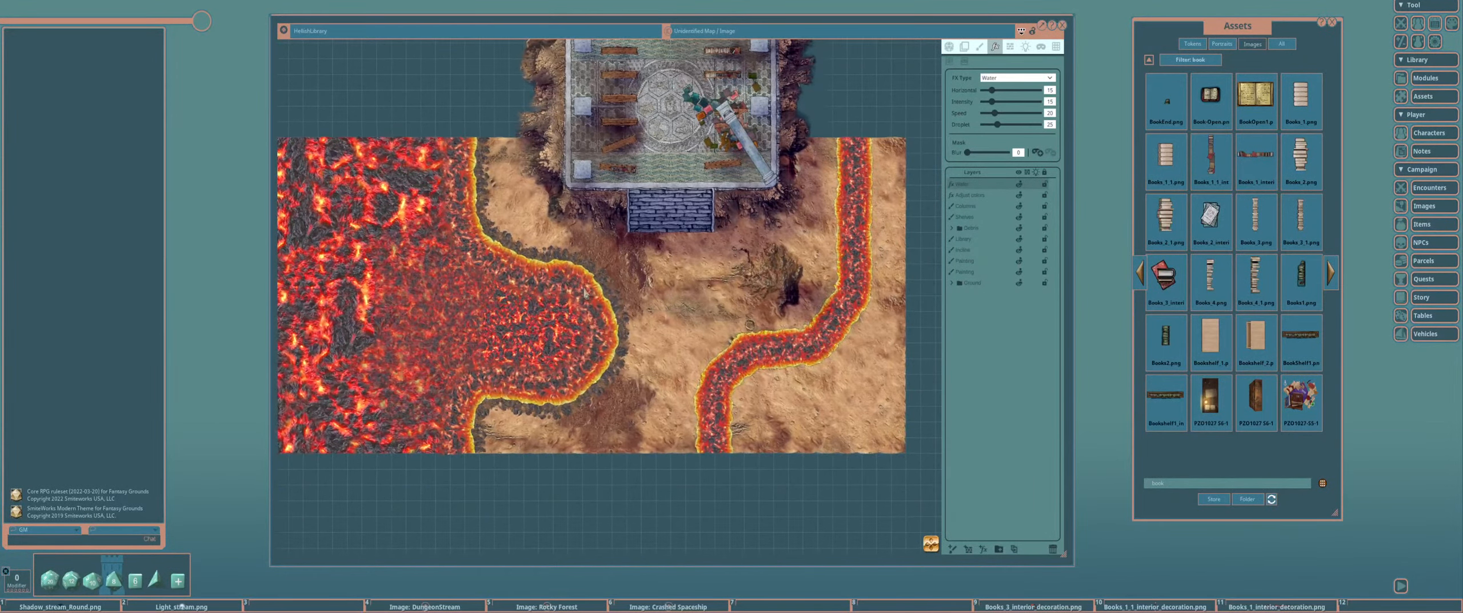
pyautogui.scroll(2, 583, 298)
pyautogui.moveTo(998, 125); pyautogui.dragTo(973, 127)
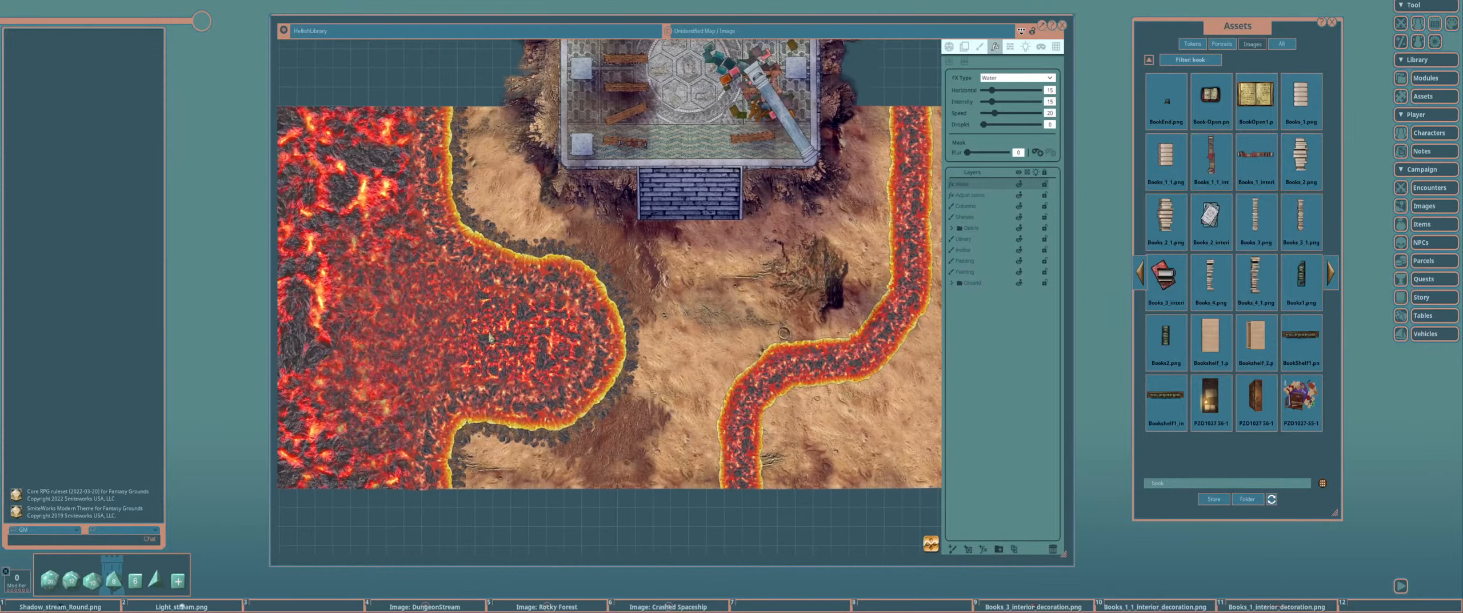
pyautogui.moveTo(489, 337); pyautogui.dragTo(589, 345)
pyautogui.scroll(-2, 549, 320)
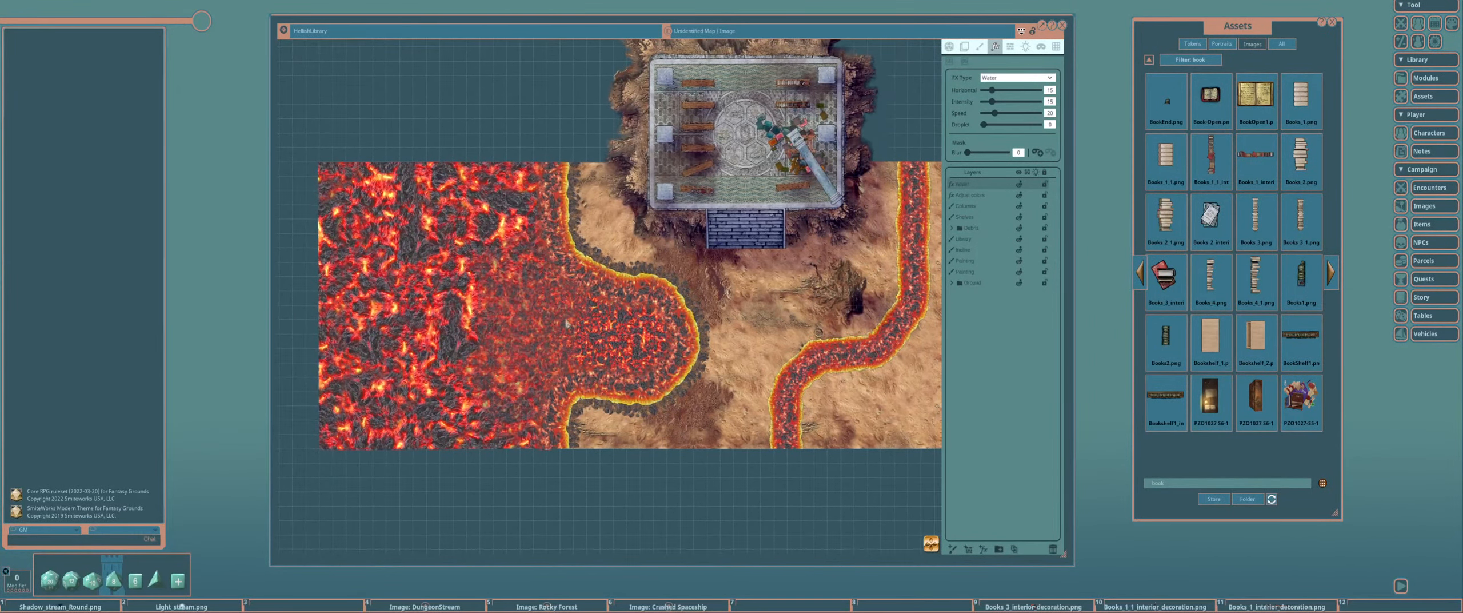
pyautogui.moveTo(543, 315); pyautogui.dragTo(543, 308)
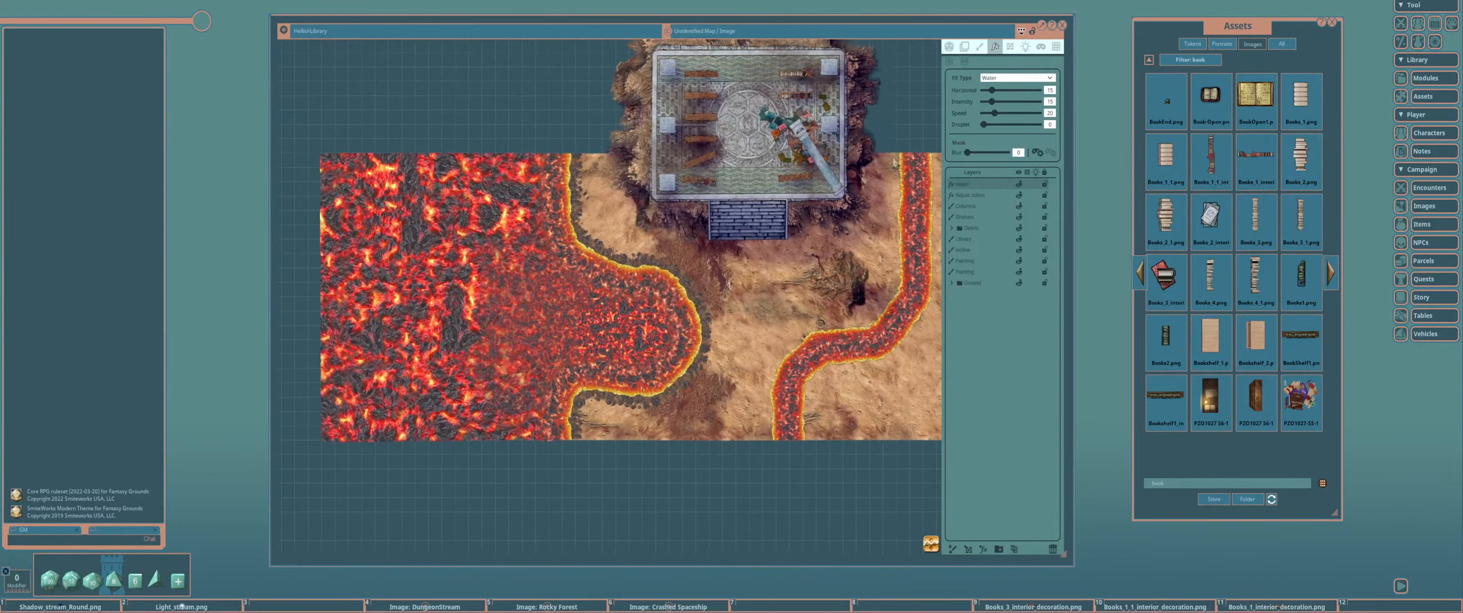
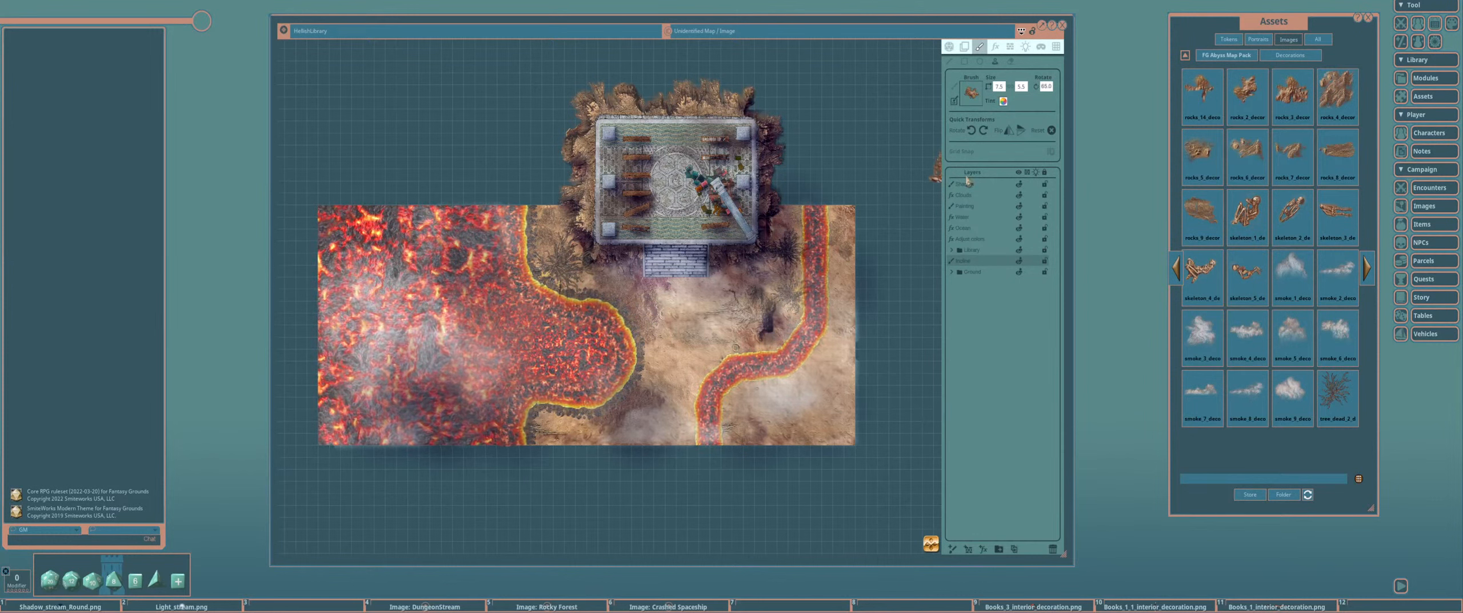
# Add an effects layer above the topmost painting layer and apply the Time of day effect
pyautogui.click(984, 184)
pyautogui.click(723, 198)
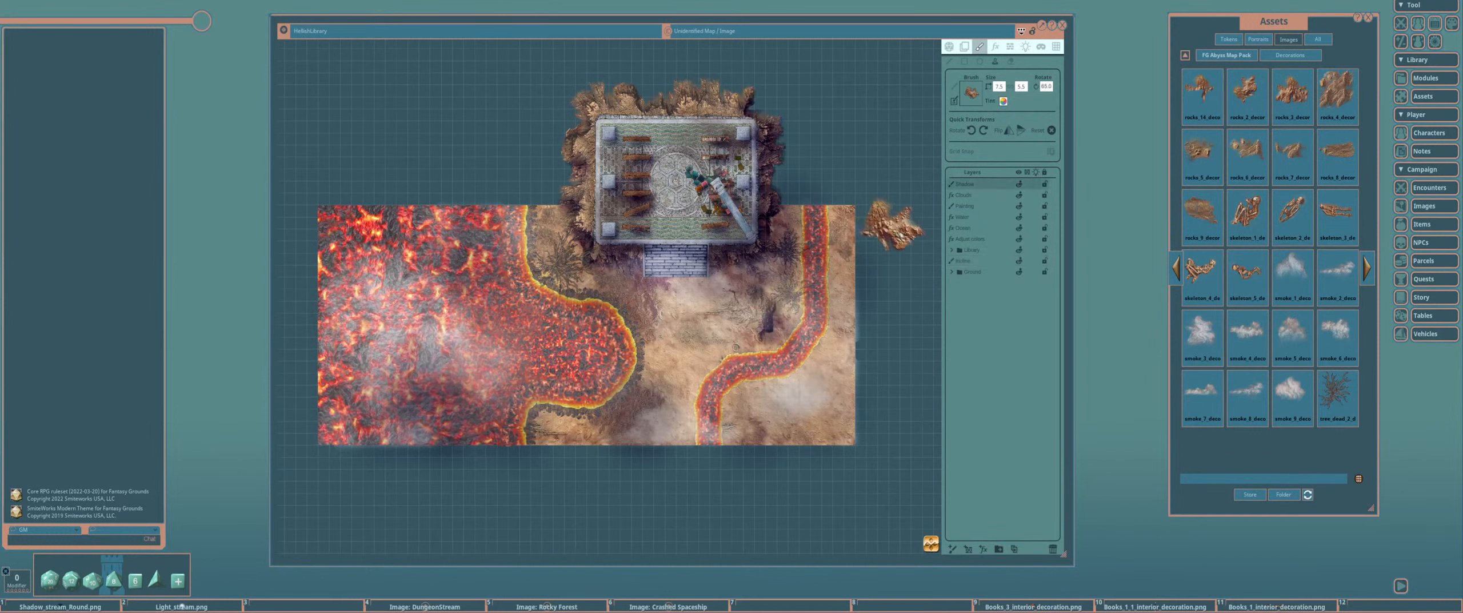
pyautogui.click(983, 550)
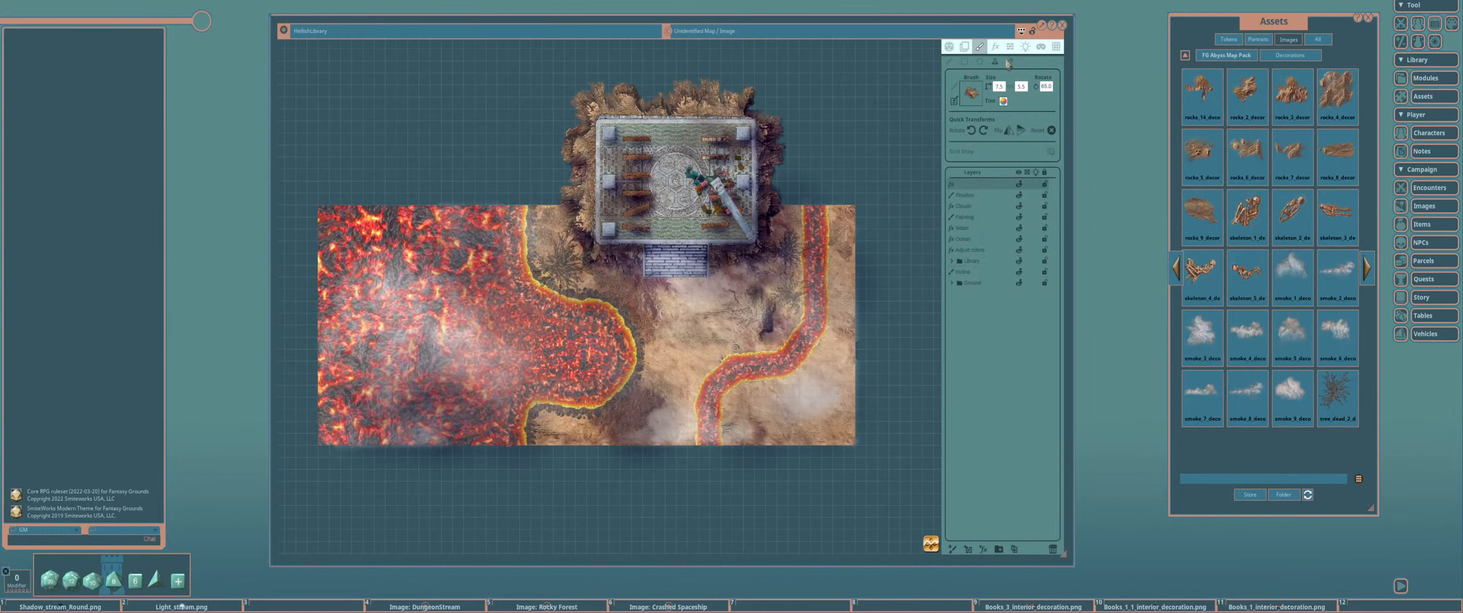
pyautogui.click(996, 48)
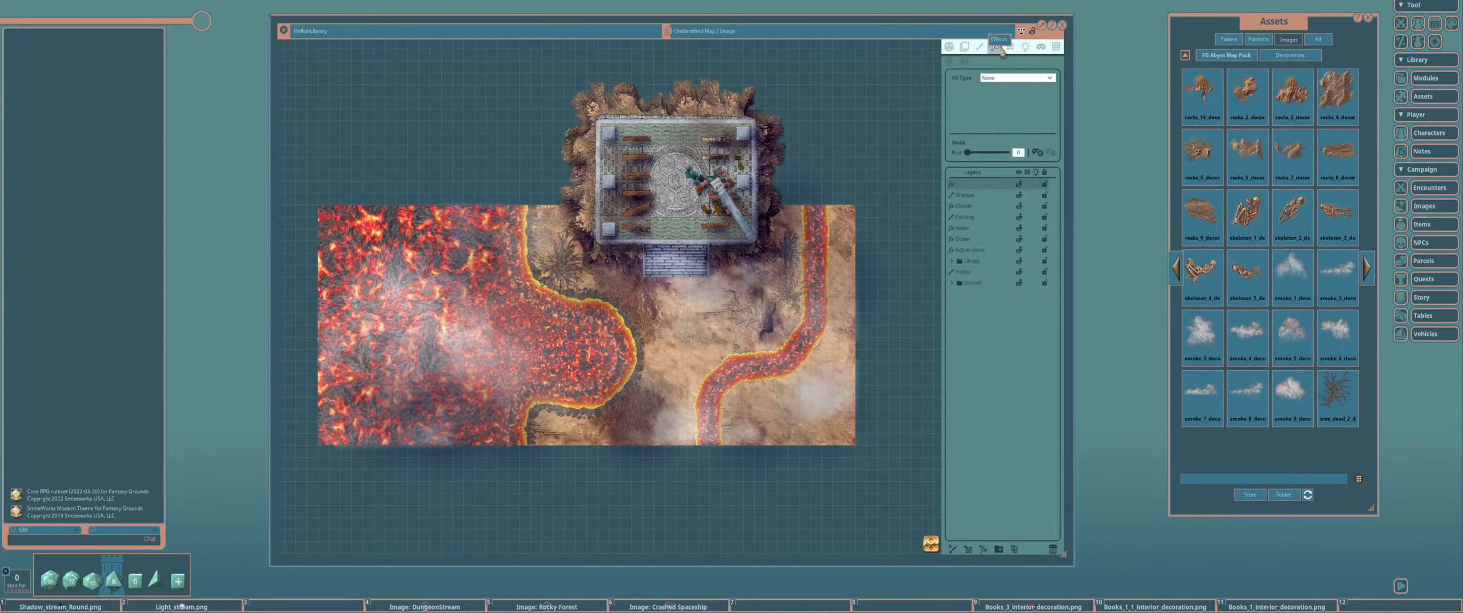
pyautogui.click(1015, 78)
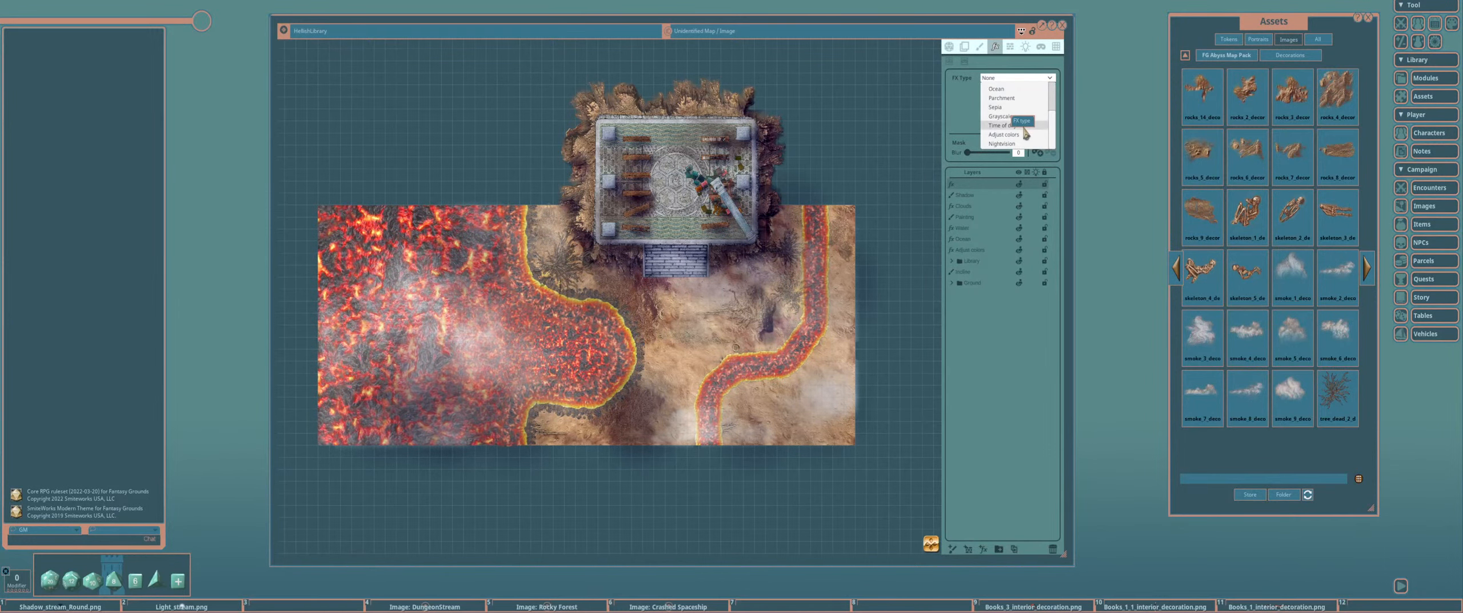
pyautogui.click(1023, 125)
pyautogui.scroll(1, 552, 324)
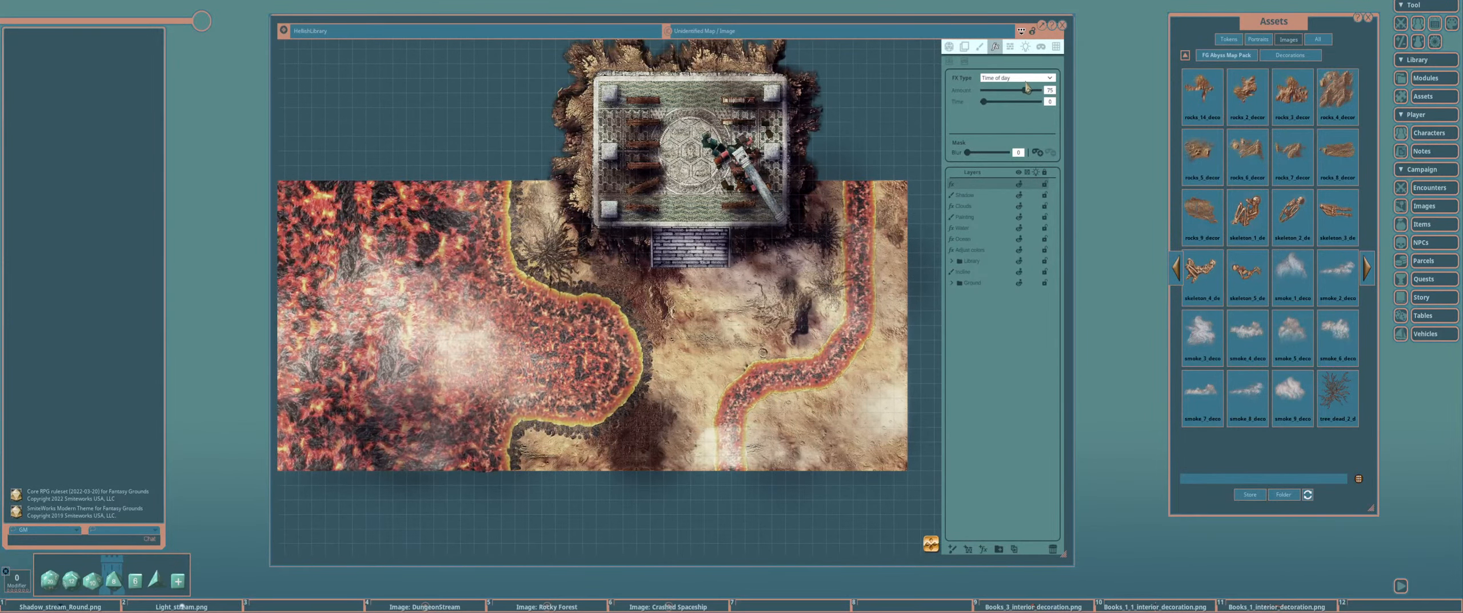
# Reduce the Time of day effect's Amount to 43 and raise its Time value slightly, then check the map's look
pyautogui.moveTo(1025, 91); pyautogui.dragTo(991, 103)
pyautogui.moveTo(1025, 91); pyautogui.dragTo(1007, 90)
pyautogui.scroll(1, 790, 329)
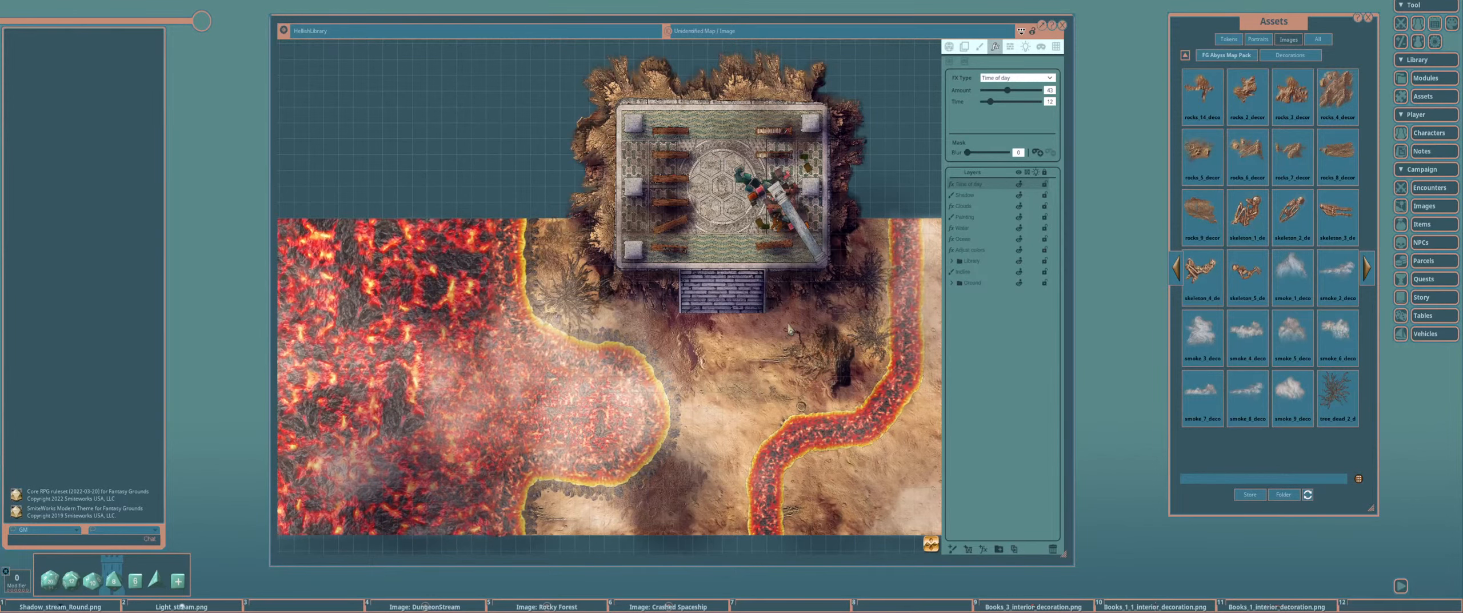
pyautogui.scroll(-2, 685, 299)
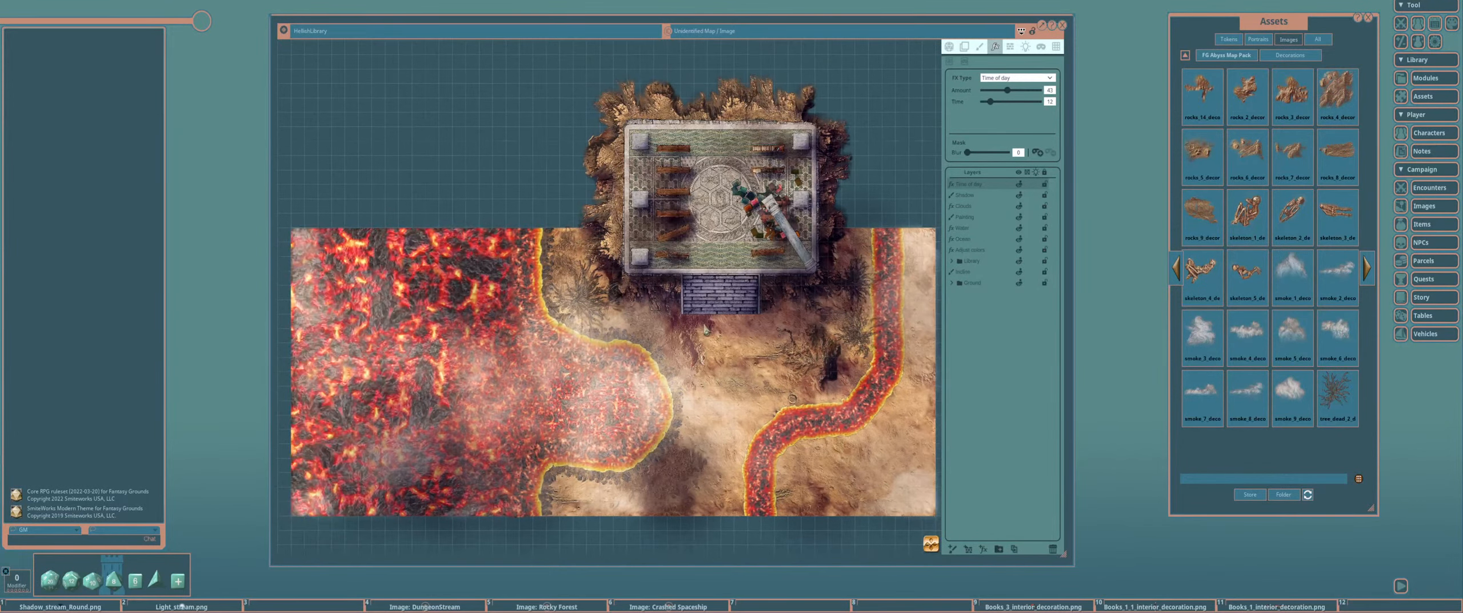
pyautogui.scroll(1, 685, 299)
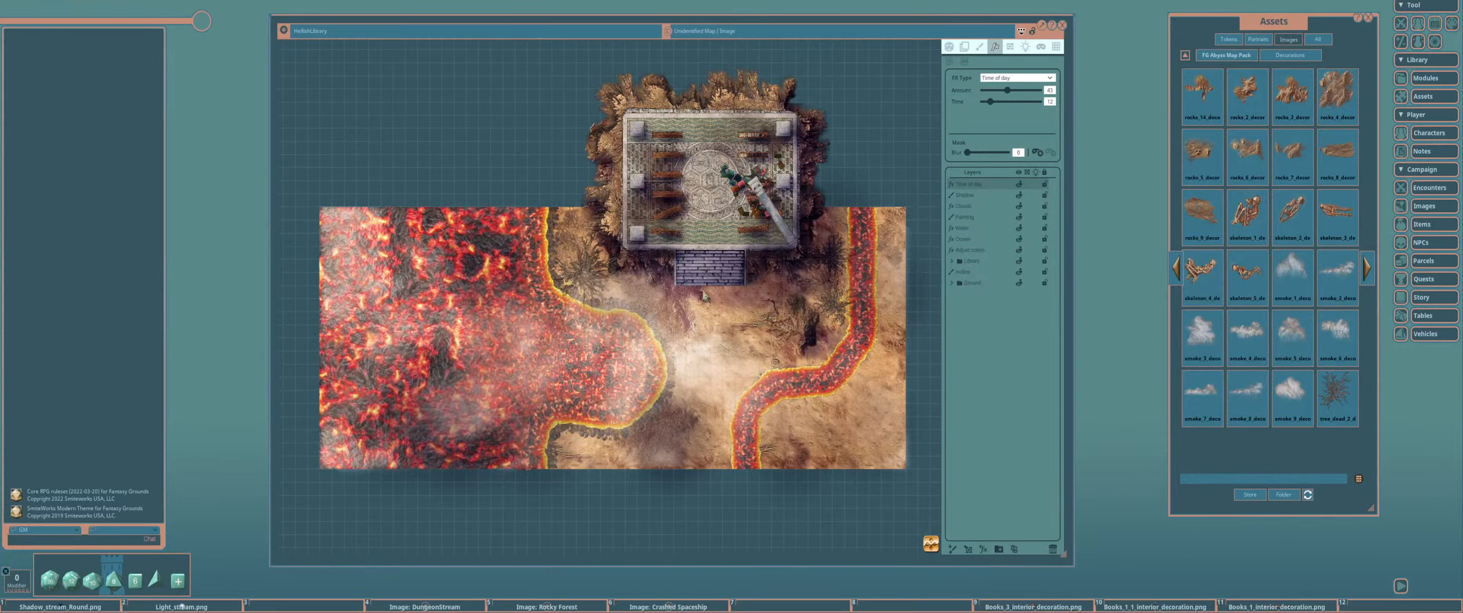
pyautogui.scroll(1, 553, 508)
# Move the Assets window aside and turn on lighting for the map
pyautogui.moveTo(1273, 22); pyautogui.dragTo(1246, 9)
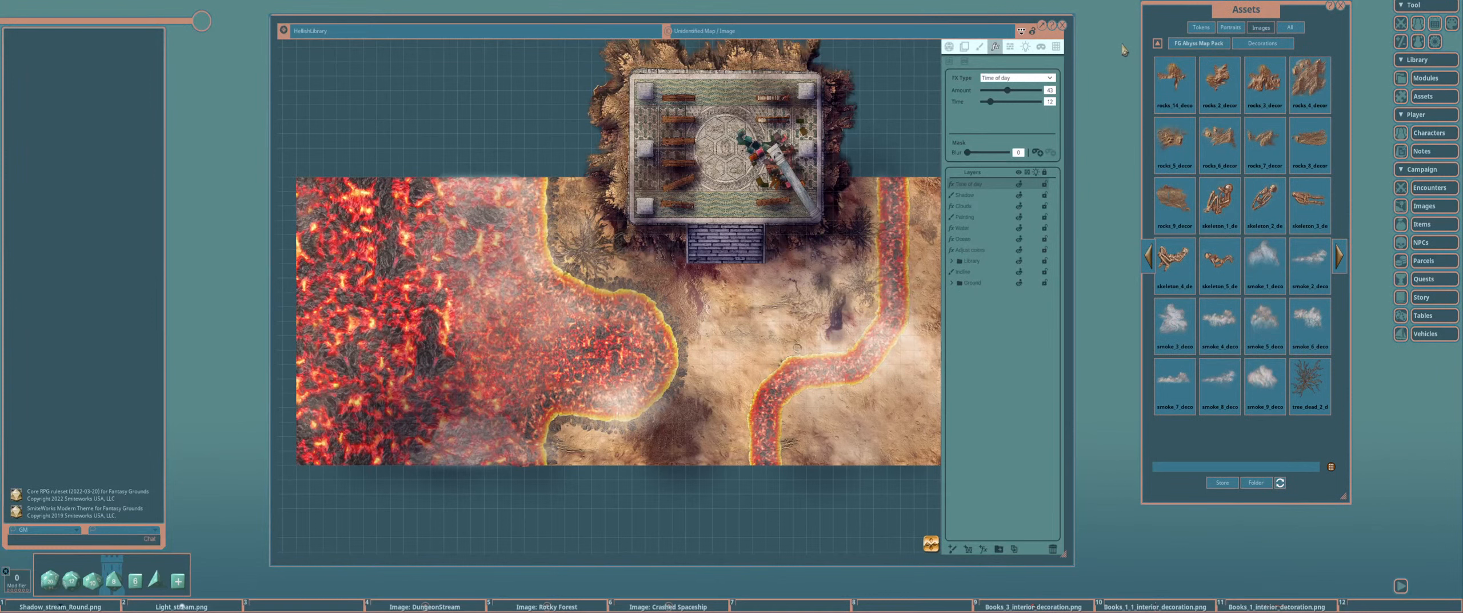
pyautogui.click(949, 46)
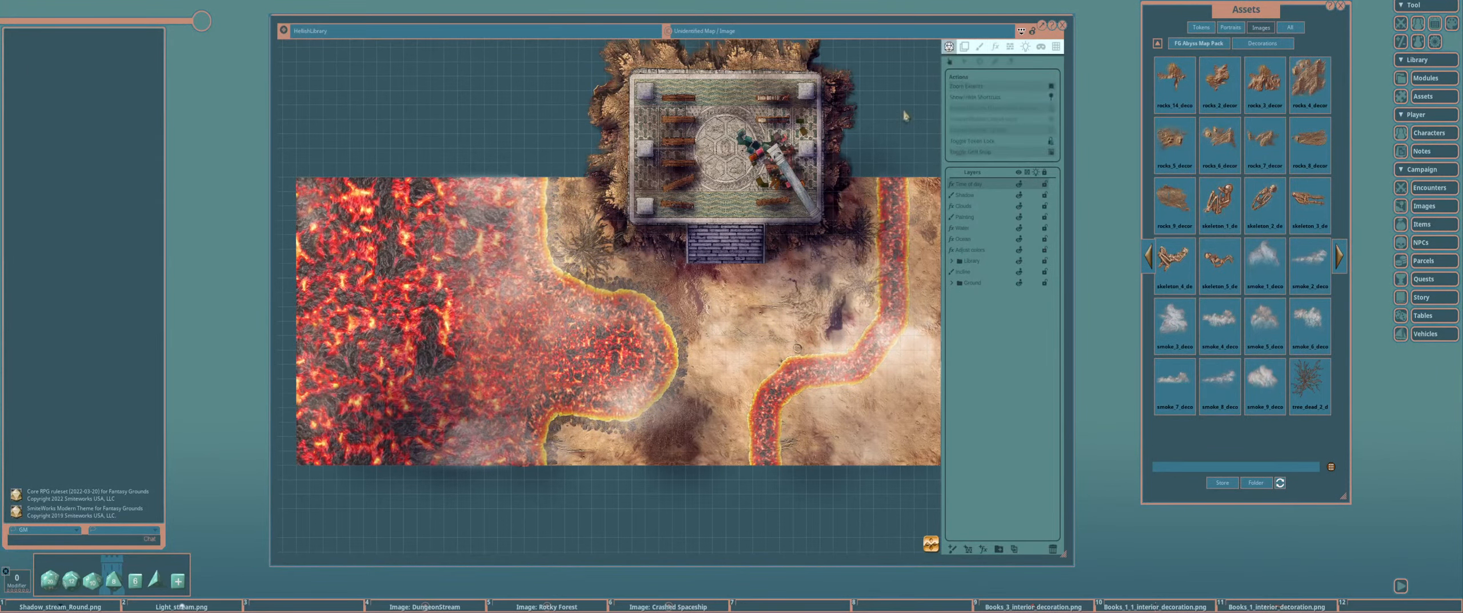
pyautogui.click(1053, 130)
pyautogui.click(1052, 108)
pyautogui.scroll(-1, 841, 104)
# Place a point light on the ground just south of the temple stairs
pyautogui.click(1025, 46)
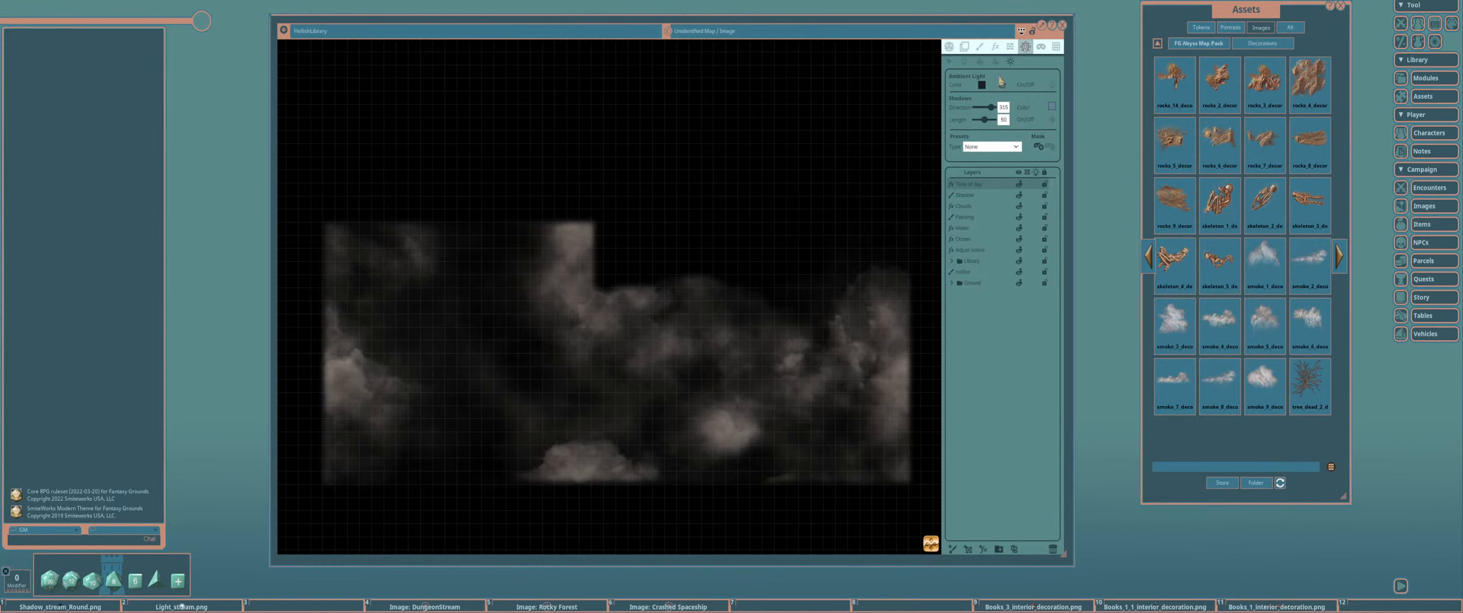
pyautogui.click(964, 61)
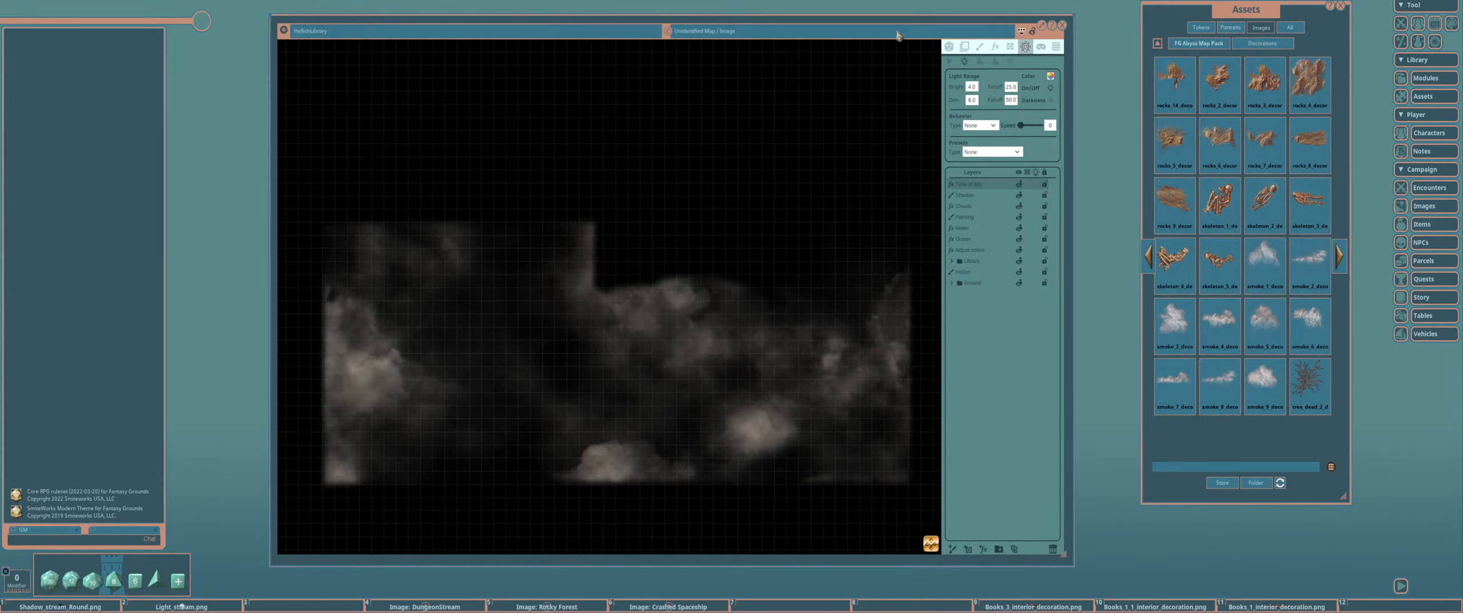
pyautogui.click(732, 323)
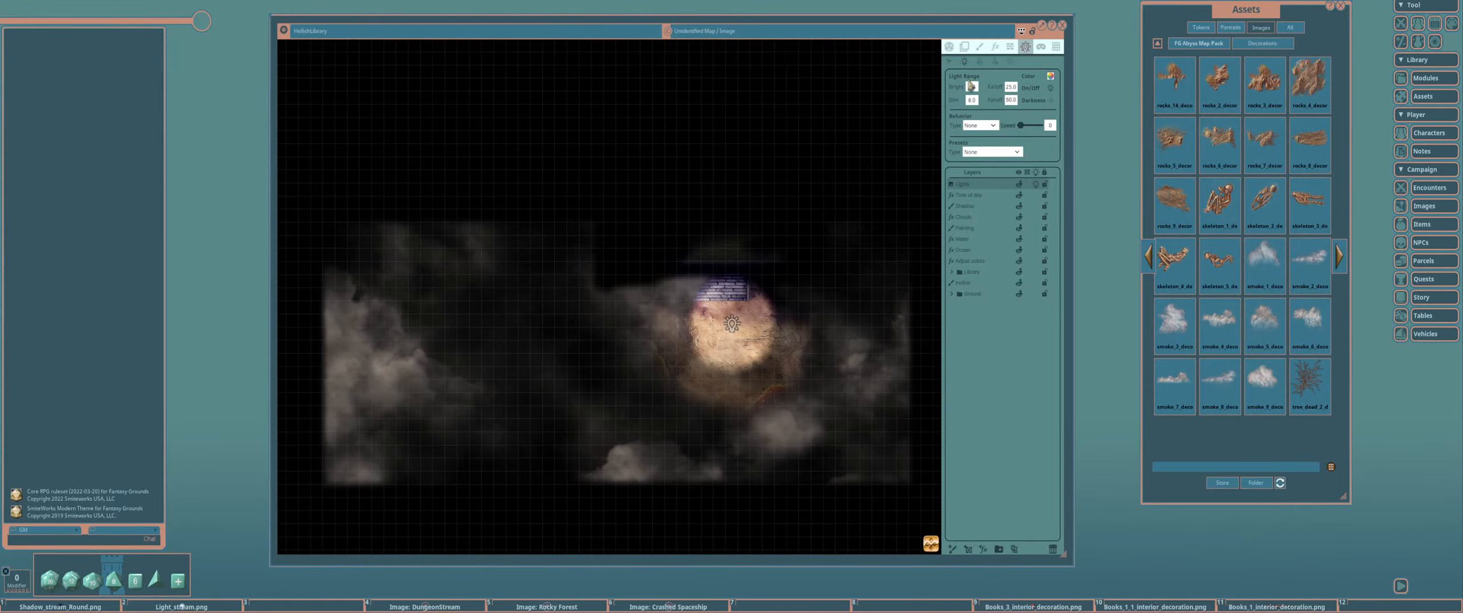
# Set the bright falloff to 50 and the dim falloff to 100 for the point light south of the temple stairs
pyautogui.click(949, 61)
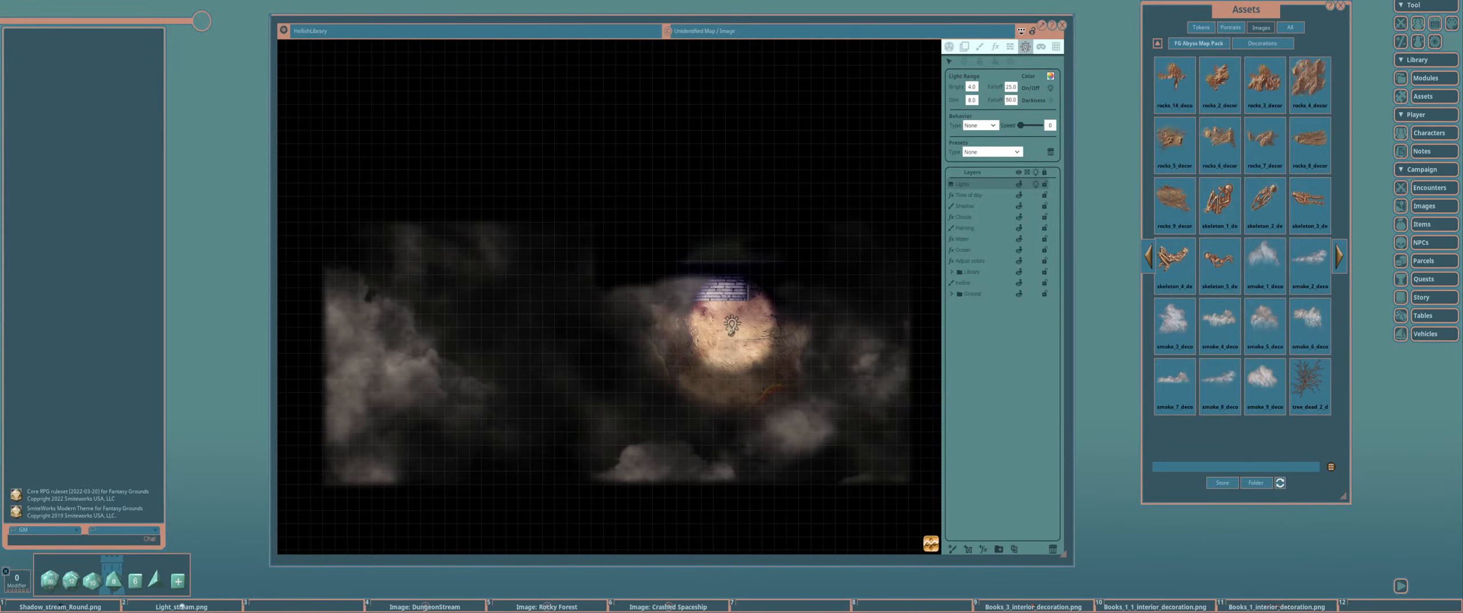
pyautogui.scroll(3, 784, 255)
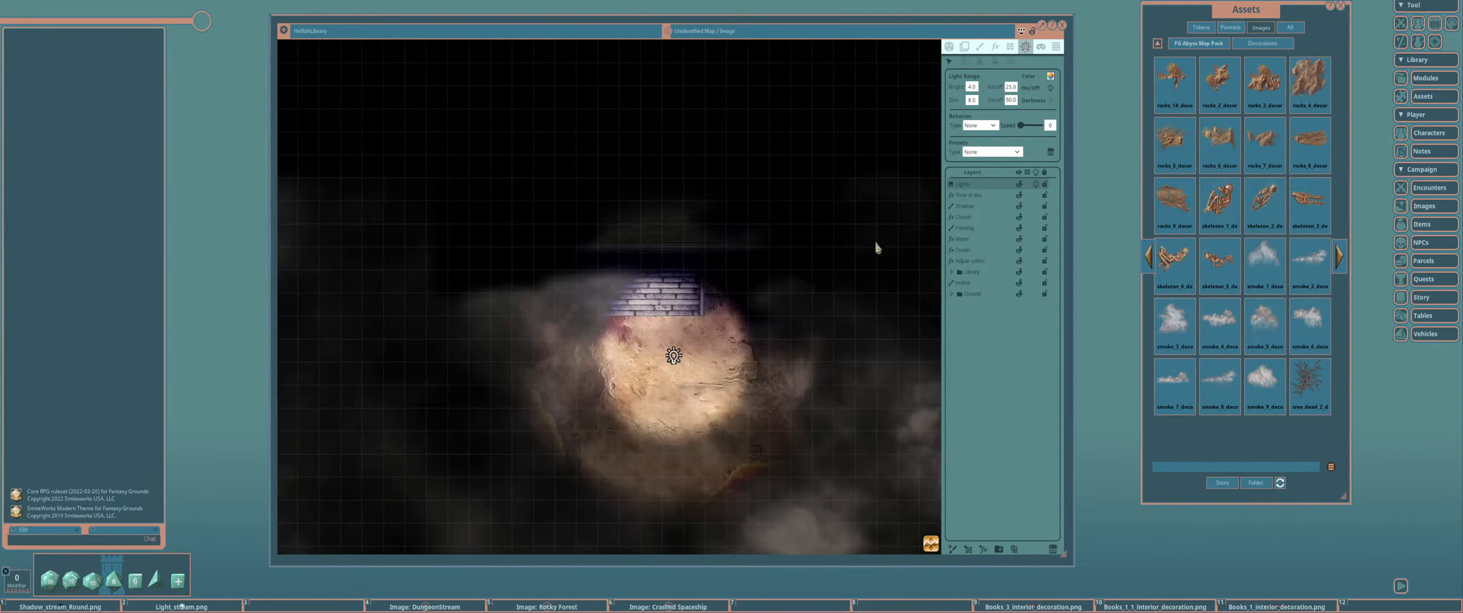
pyautogui.click(1011, 88)
pyautogui.write('50')
pyautogui.click(1011, 100)
pyautogui.write('100')
pyautogui.scroll(-3, 778, 211)
# Set the same light's dim range to 15 and bright range to 10, and move it east toward the lava stream
pyautogui.click(972, 100)
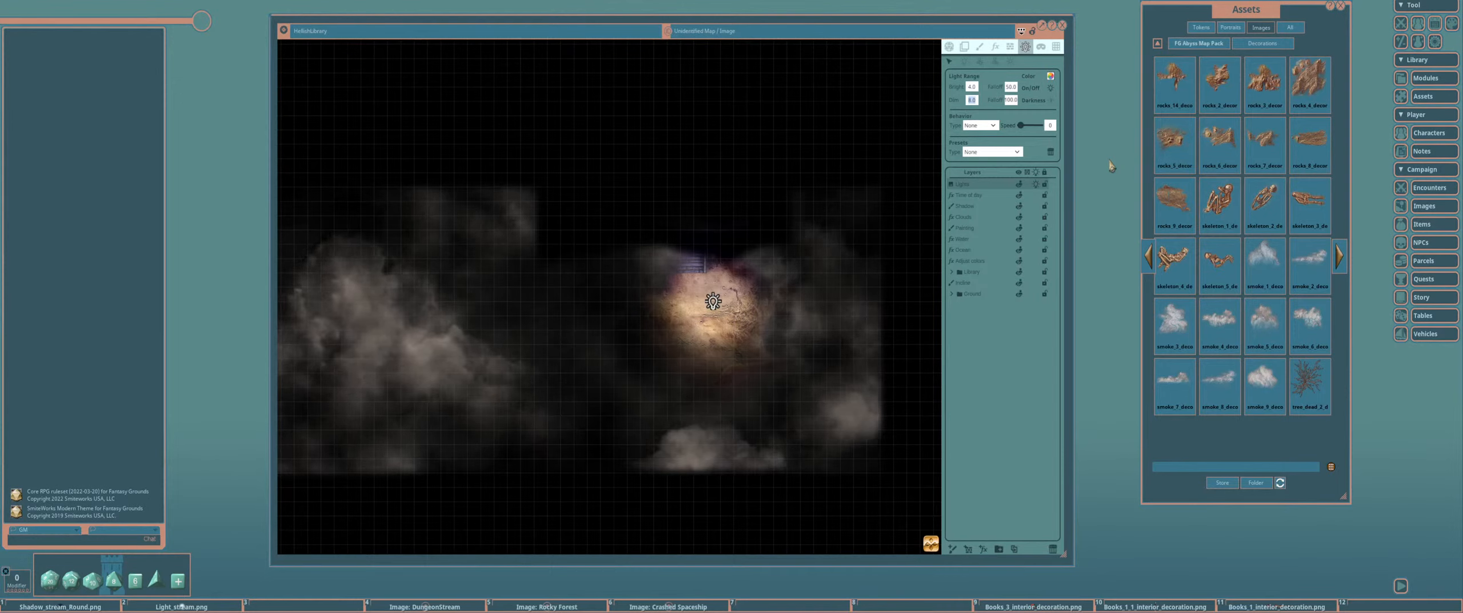
pyautogui.write('15')
pyautogui.press('Return')
pyautogui.click(973, 87)
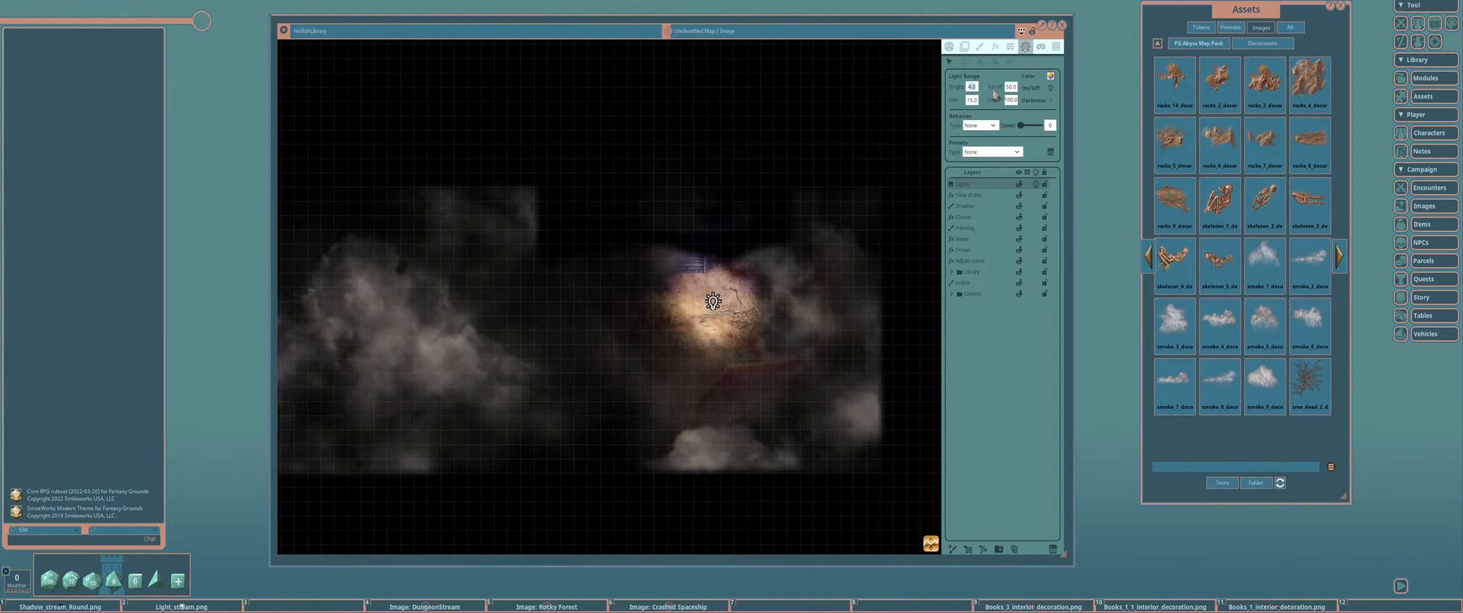
pyautogui.write('10')
pyautogui.press('Return')
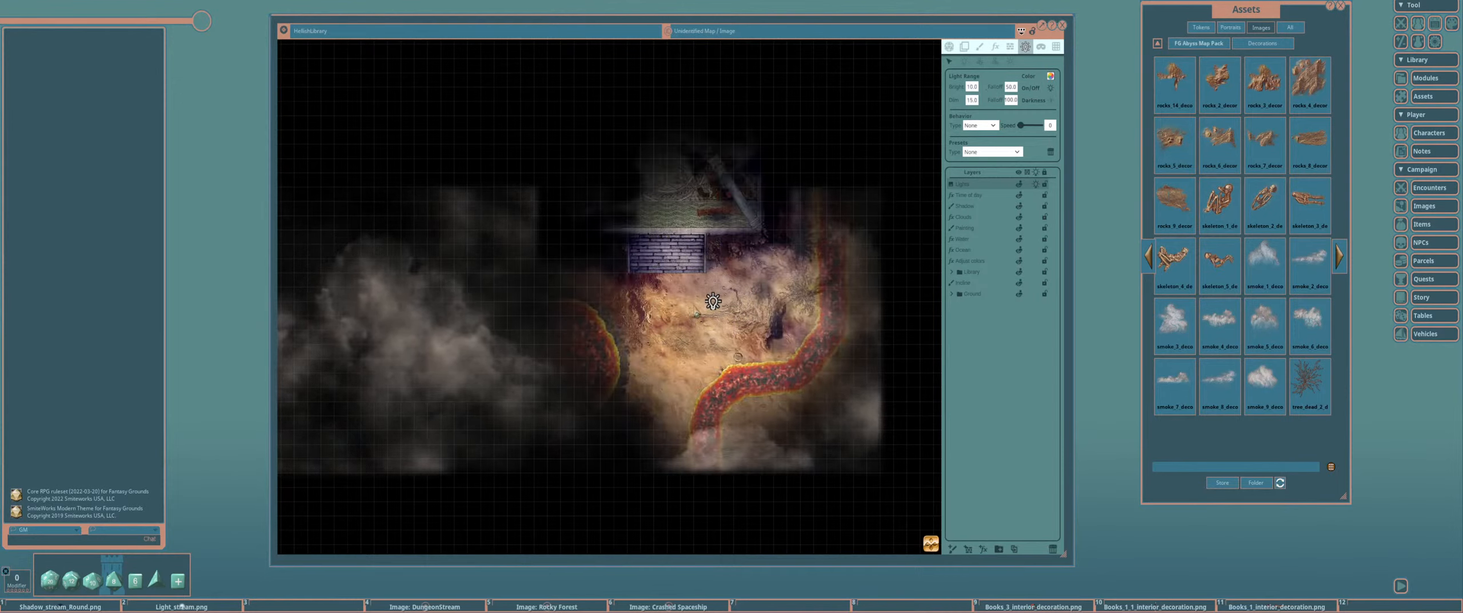
pyautogui.moveTo(713, 302); pyautogui.dragTo(773, 303)
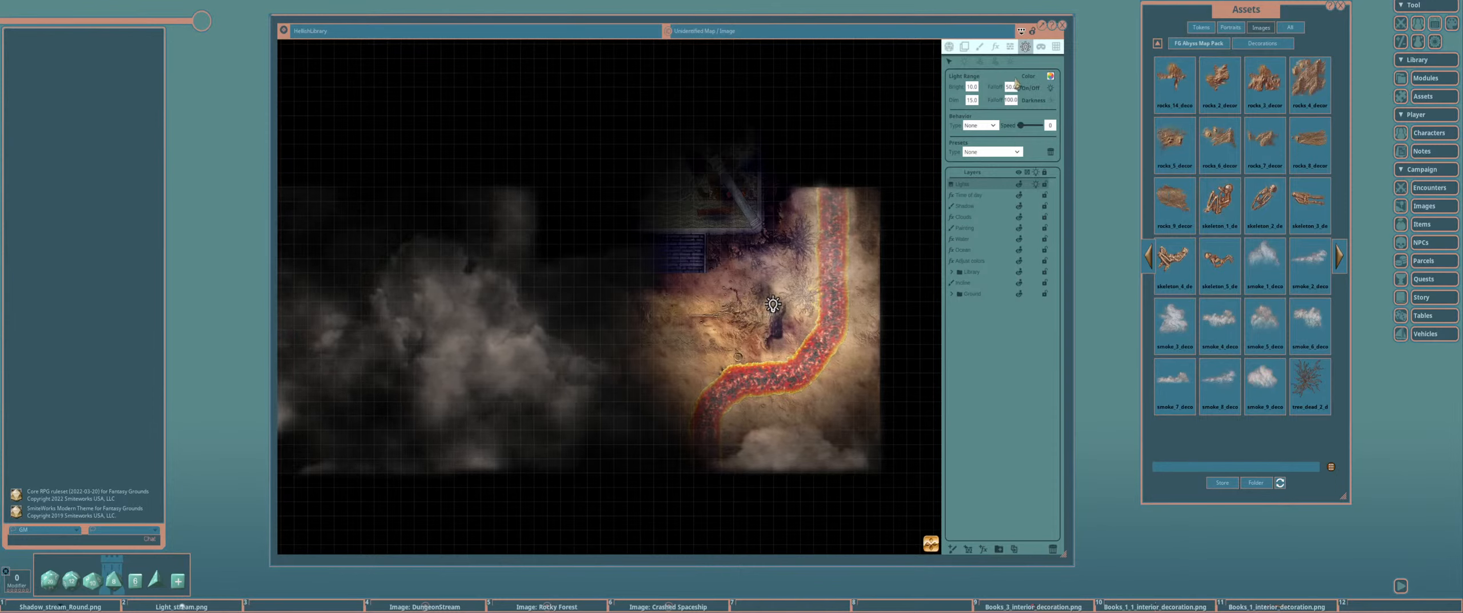
# Place two more point lights with bright range 10 and dim range 15, one on the western lava field and one on the lava bulge's southern part
pyautogui.click(965, 61)
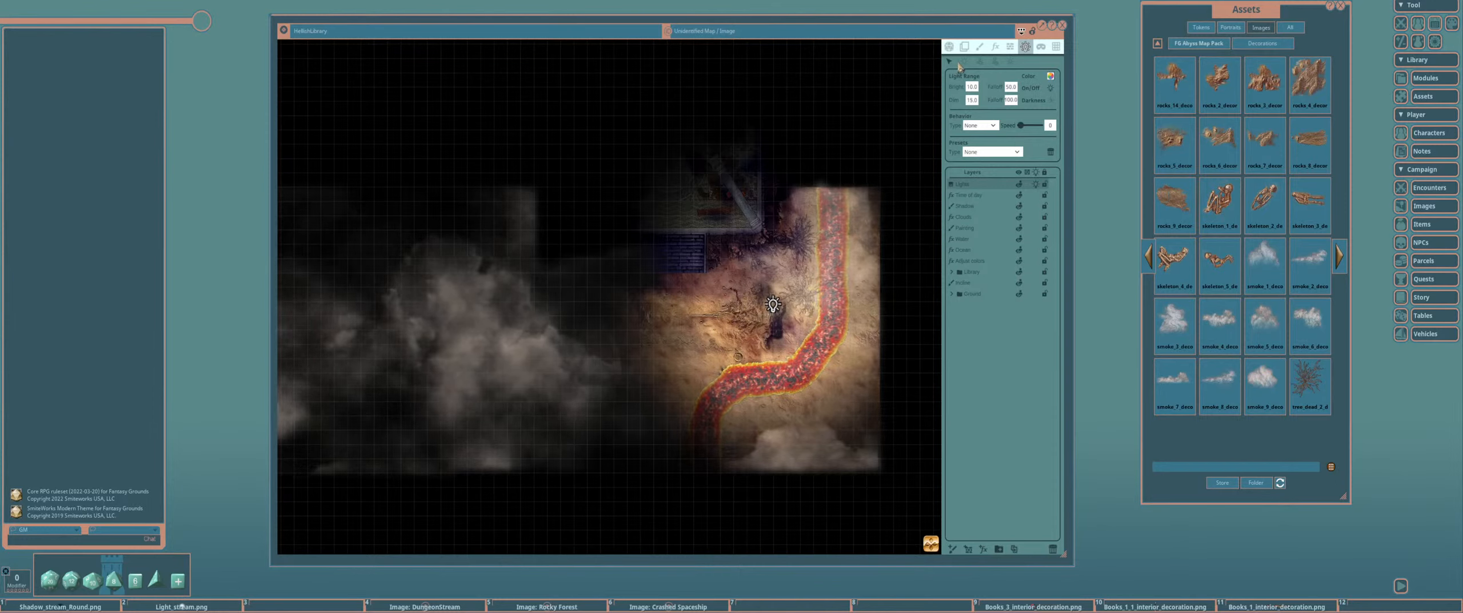
pyautogui.click(974, 90)
pyautogui.write('10')
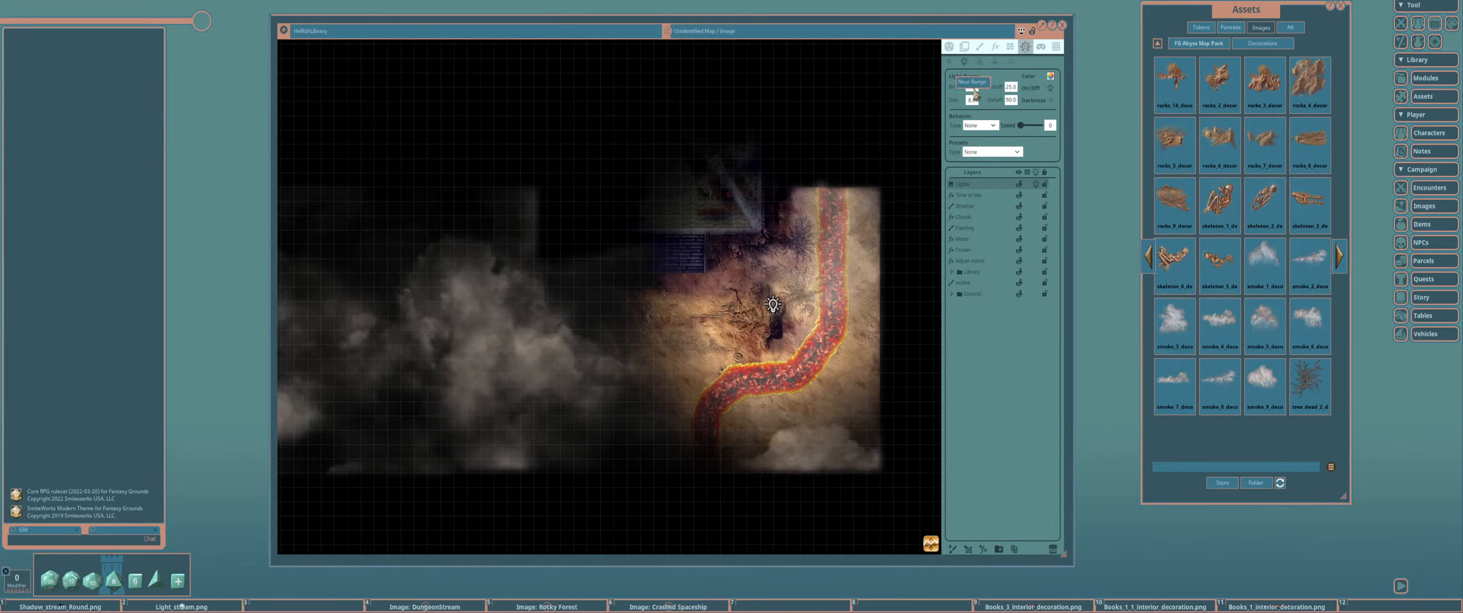
pyautogui.click(977, 100)
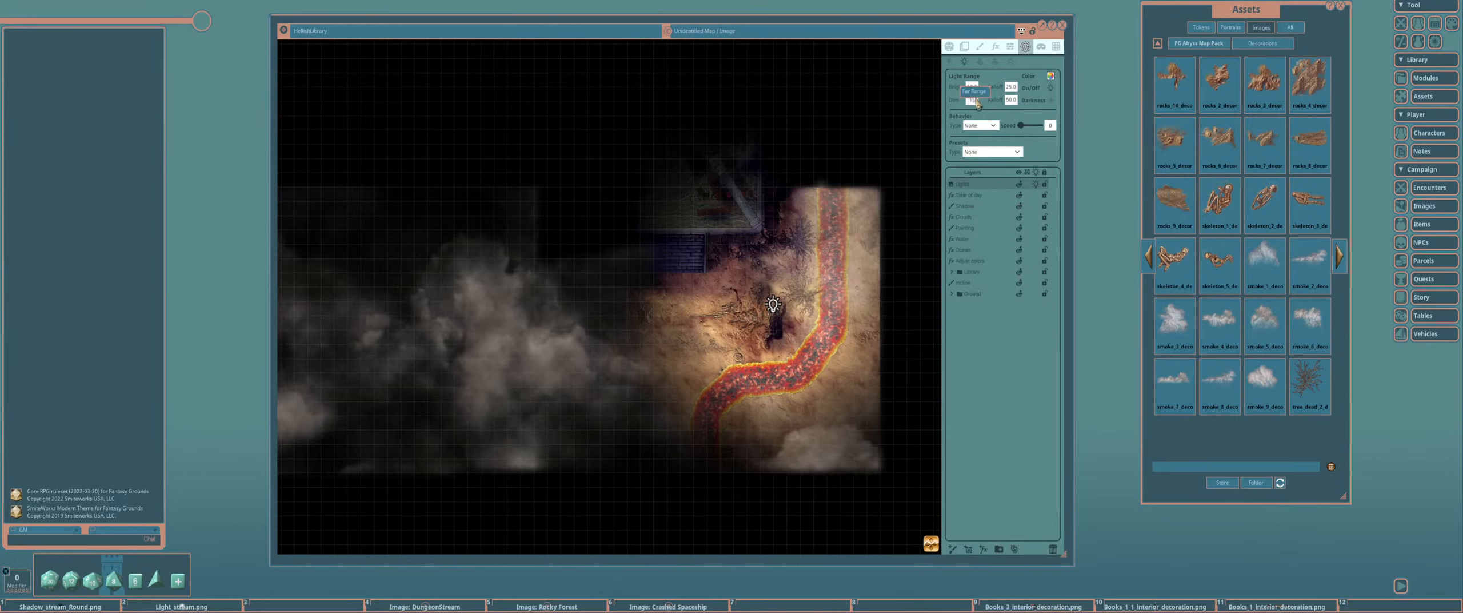
pyautogui.write('15')
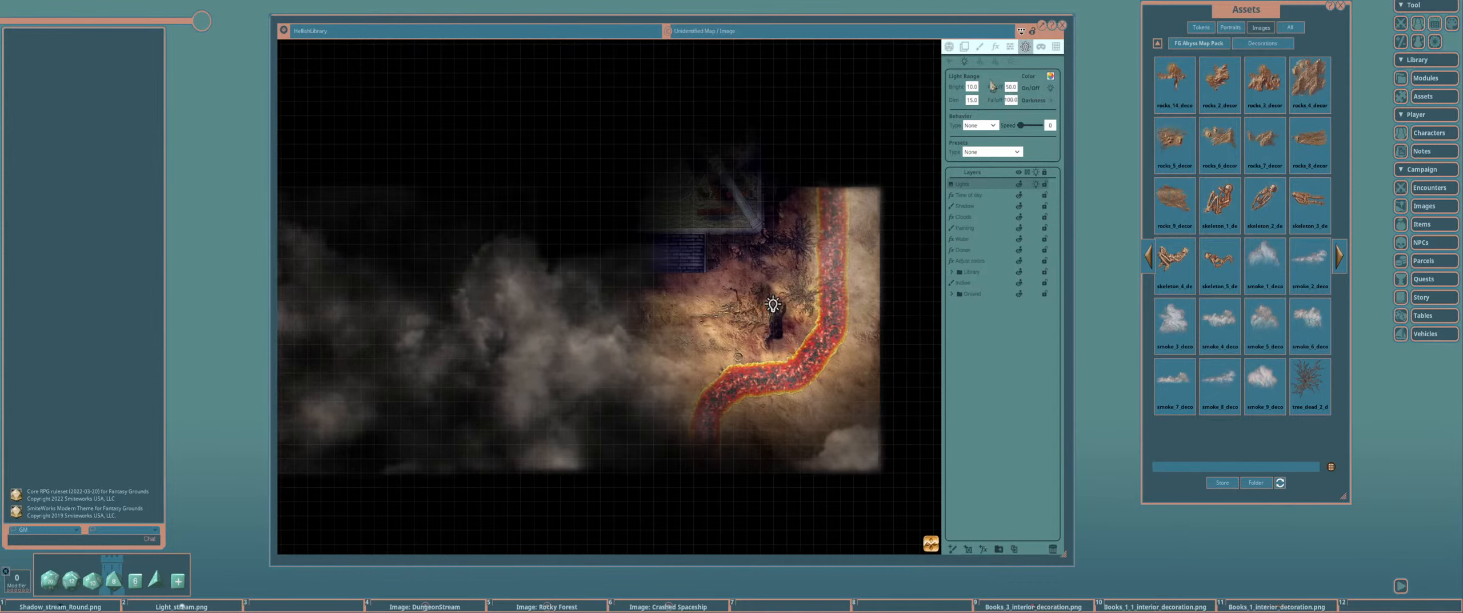
pyautogui.scroll(-3, 594, 316)
pyautogui.moveTo(582, 310); pyautogui.dragTo(656, 299)
pyautogui.click(521, 284)
pyautogui.scroll(1, 536, 284)
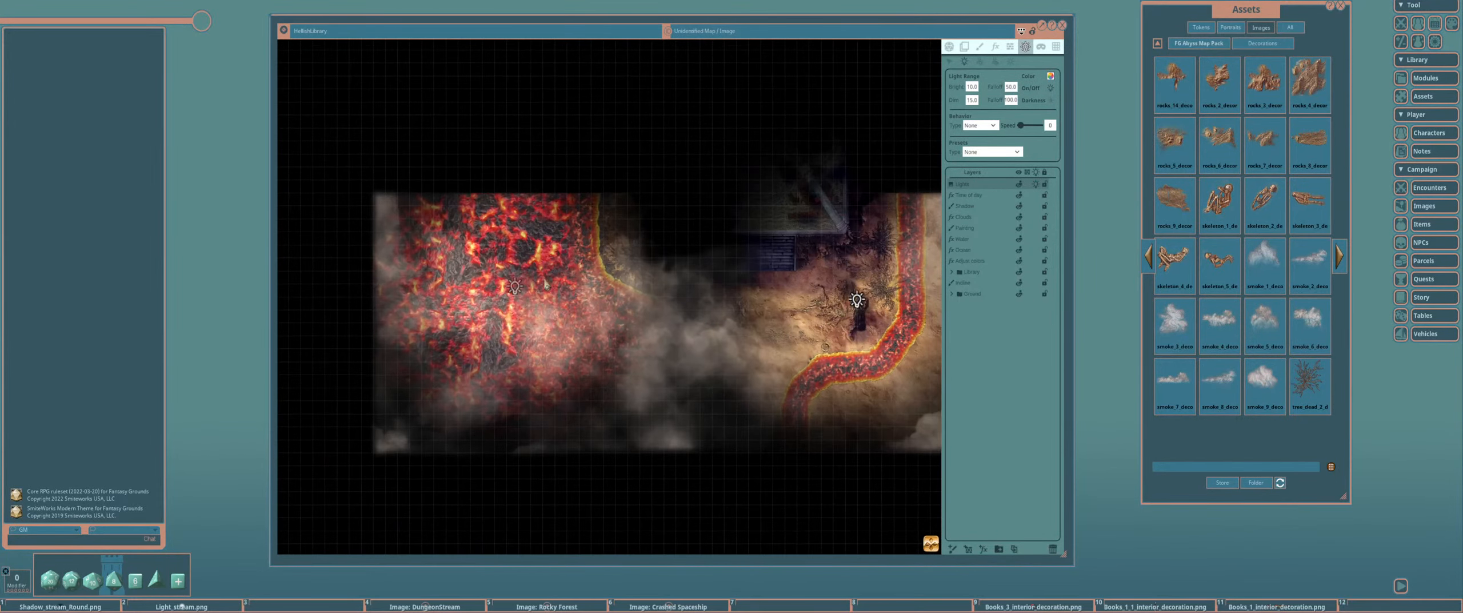
pyautogui.click(644, 389)
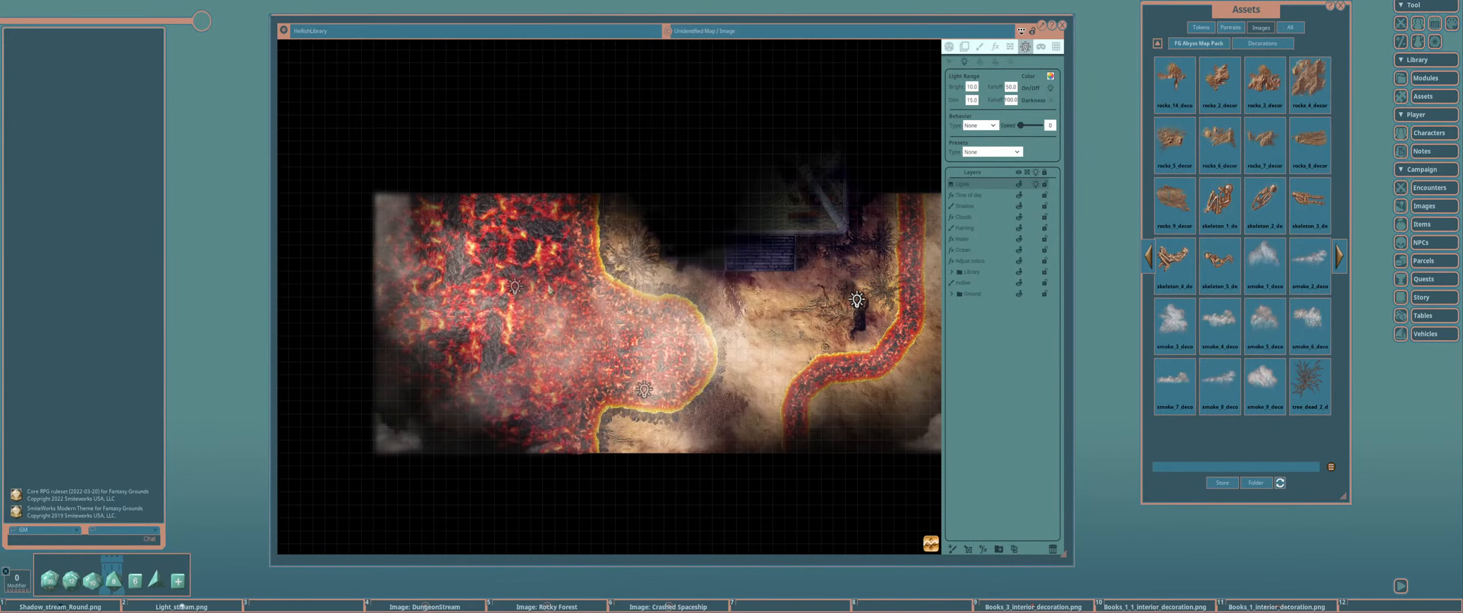
# Move the lava field light northwest, the lava bulge light north, and the eastern light closer to the lava stream
pyautogui.moveTo(769, 160); pyautogui.dragTo(697, 225)
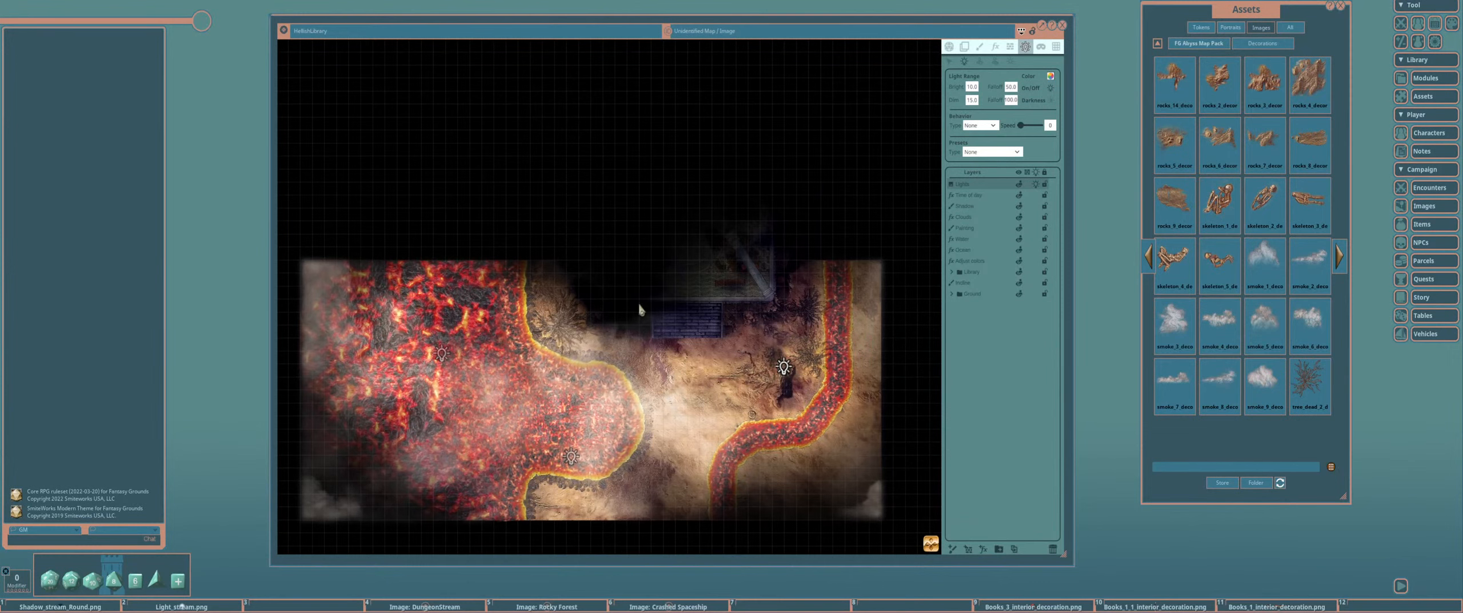
pyautogui.scroll(1, 794, 325)
pyautogui.scroll(1, 795, 325)
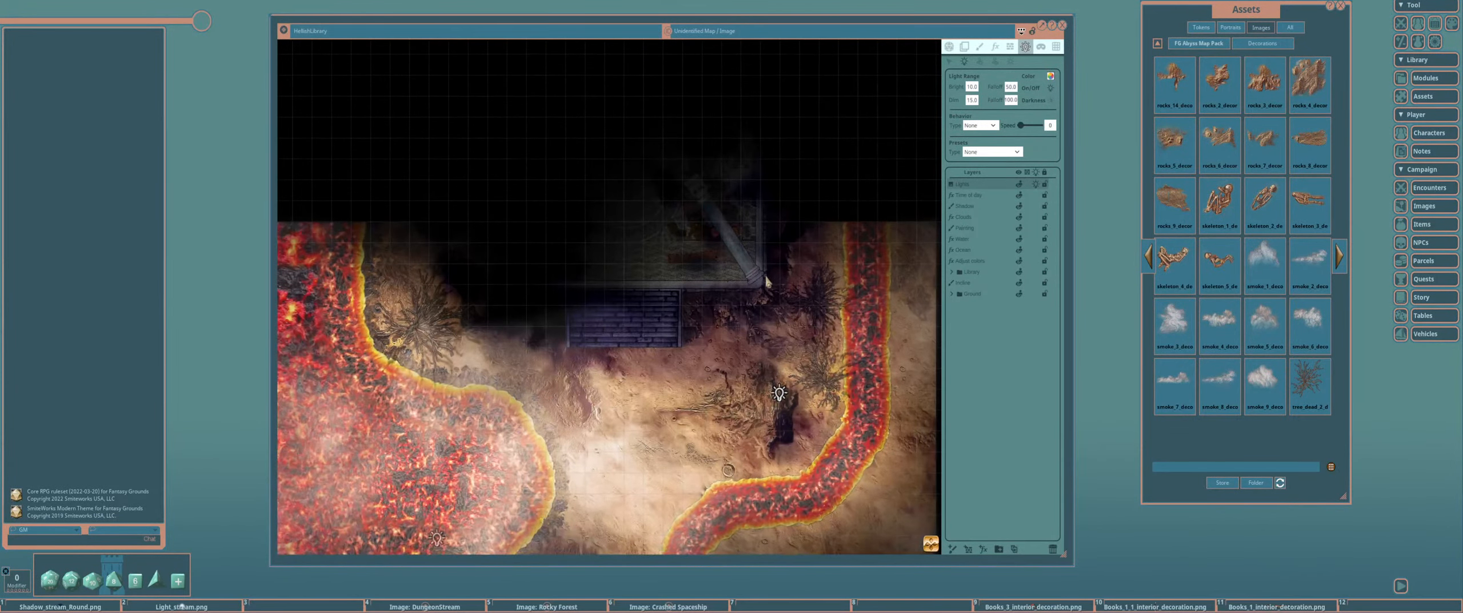
pyautogui.moveTo(690, 354); pyautogui.dragTo(714, 277)
pyautogui.scroll(-4, 714, 278)
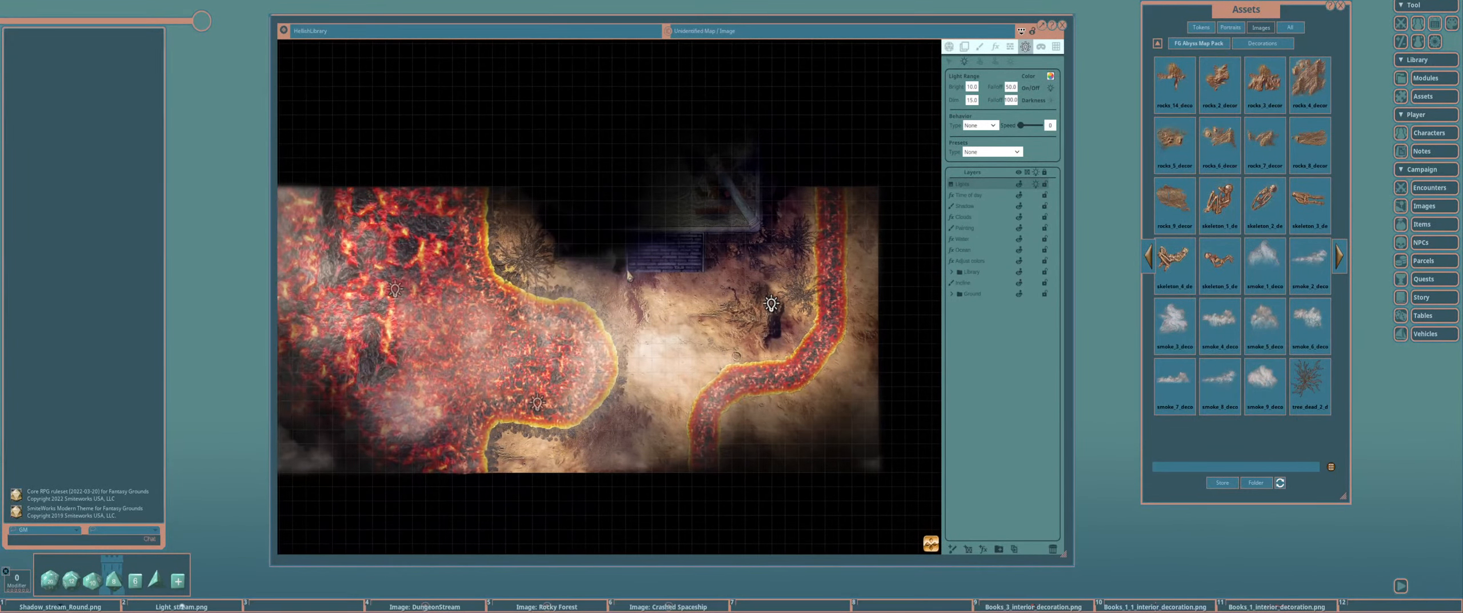
pyautogui.click(949, 62)
pyautogui.moveTo(454, 293); pyautogui.dragTo(454, 259)
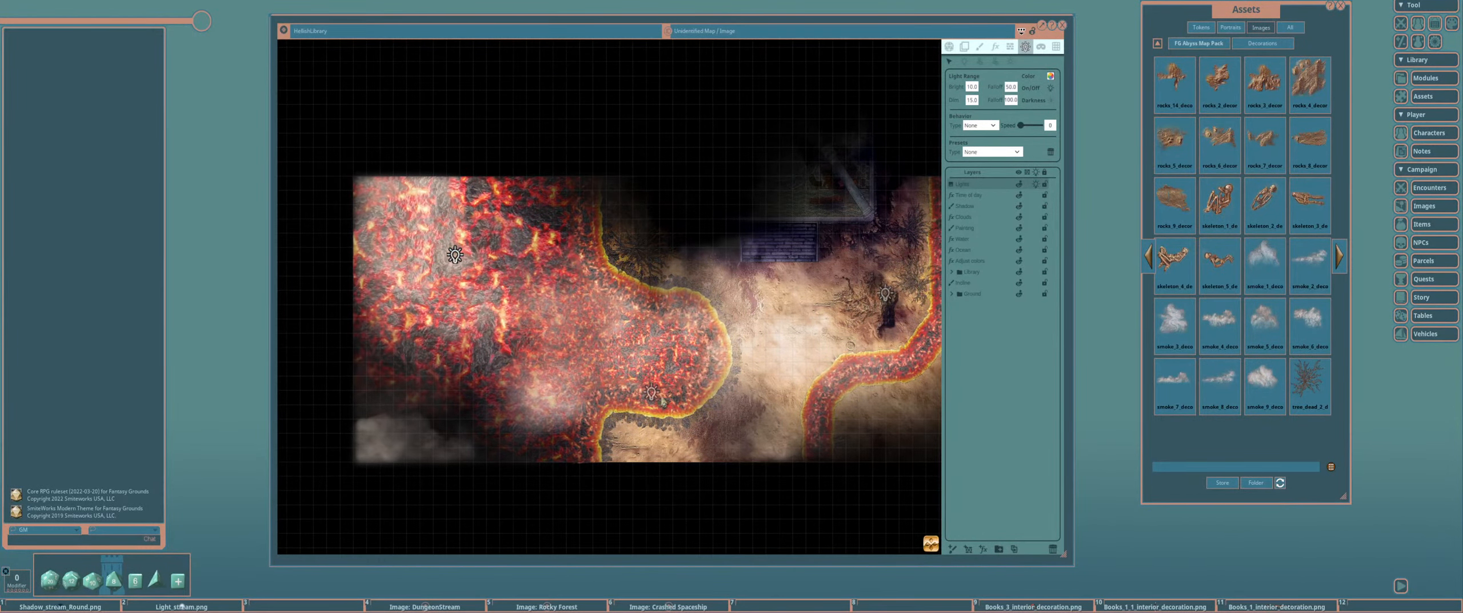
pyautogui.moveTo(652, 392); pyautogui.dragTo(661, 351)
pyautogui.moveTo(885, 294); pyautogui.dragTo(923, 289)
pyautogui.moveTo(846, 320); pyautogui.dragTo(742, 379)
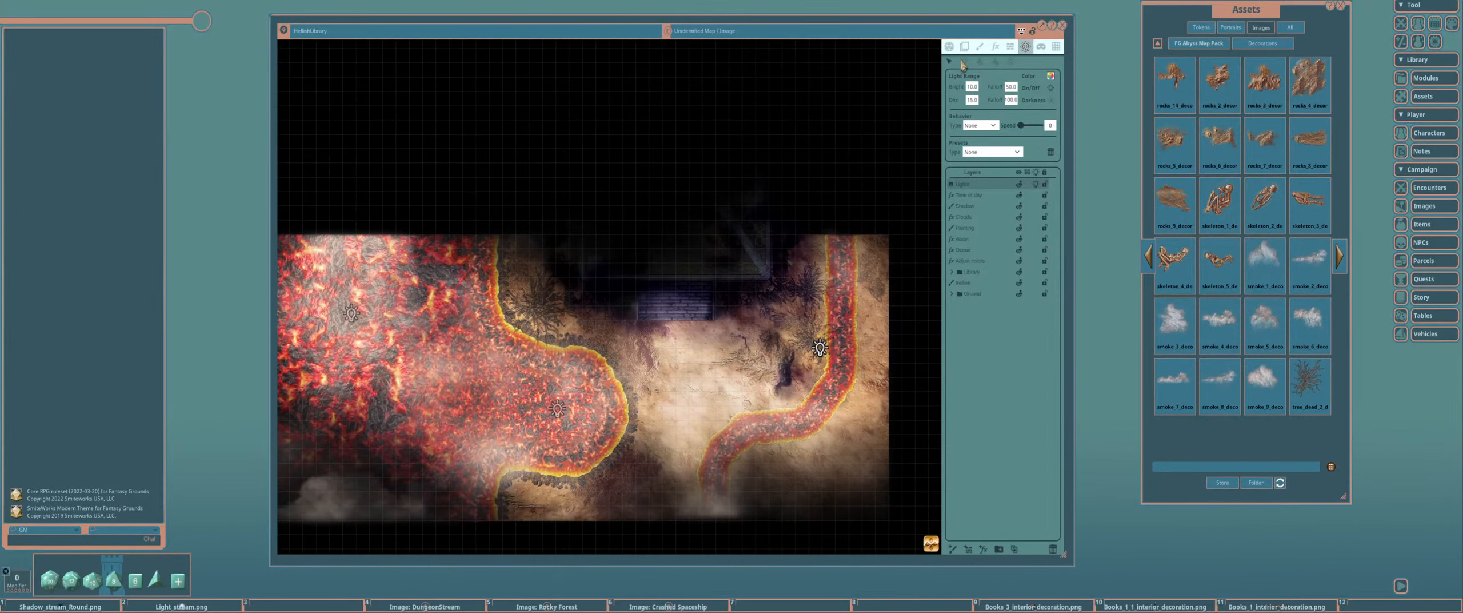
# Place another point light with the same ranges at the centre of the temple floor
pyautogui.click(964, 62)
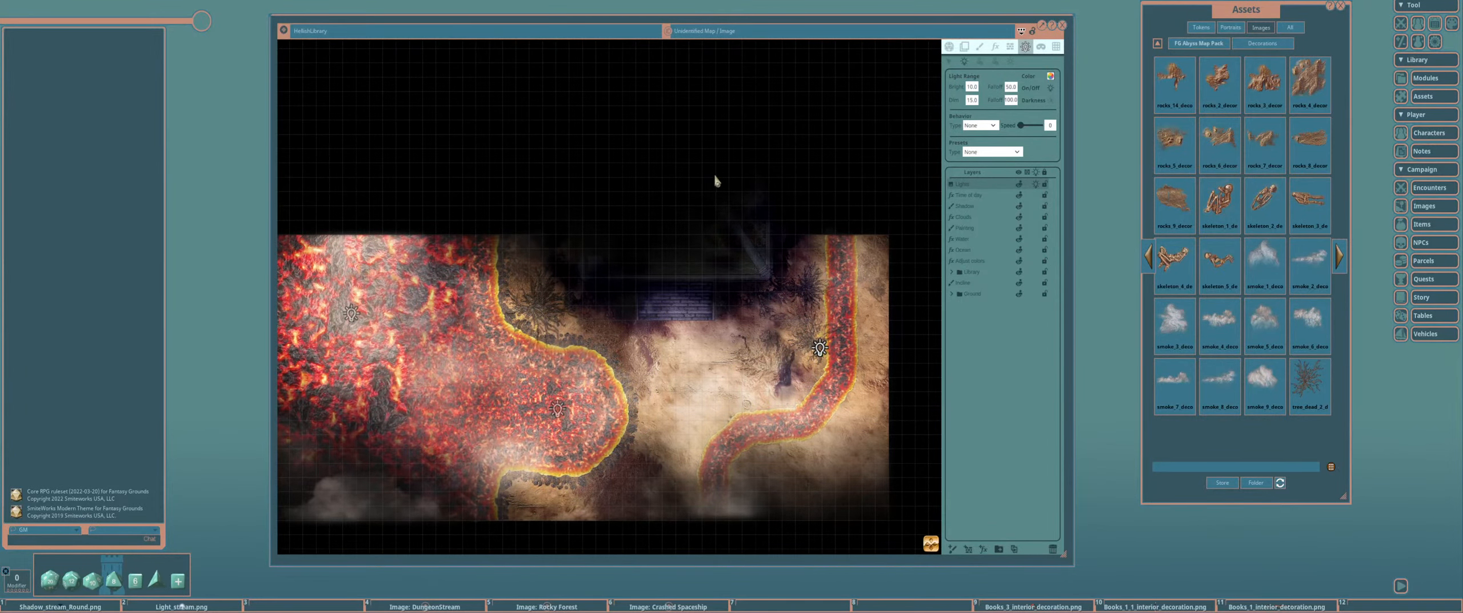
pyautogui.click(679, 192)
pyautogui.scroll(-3, 812, 231)
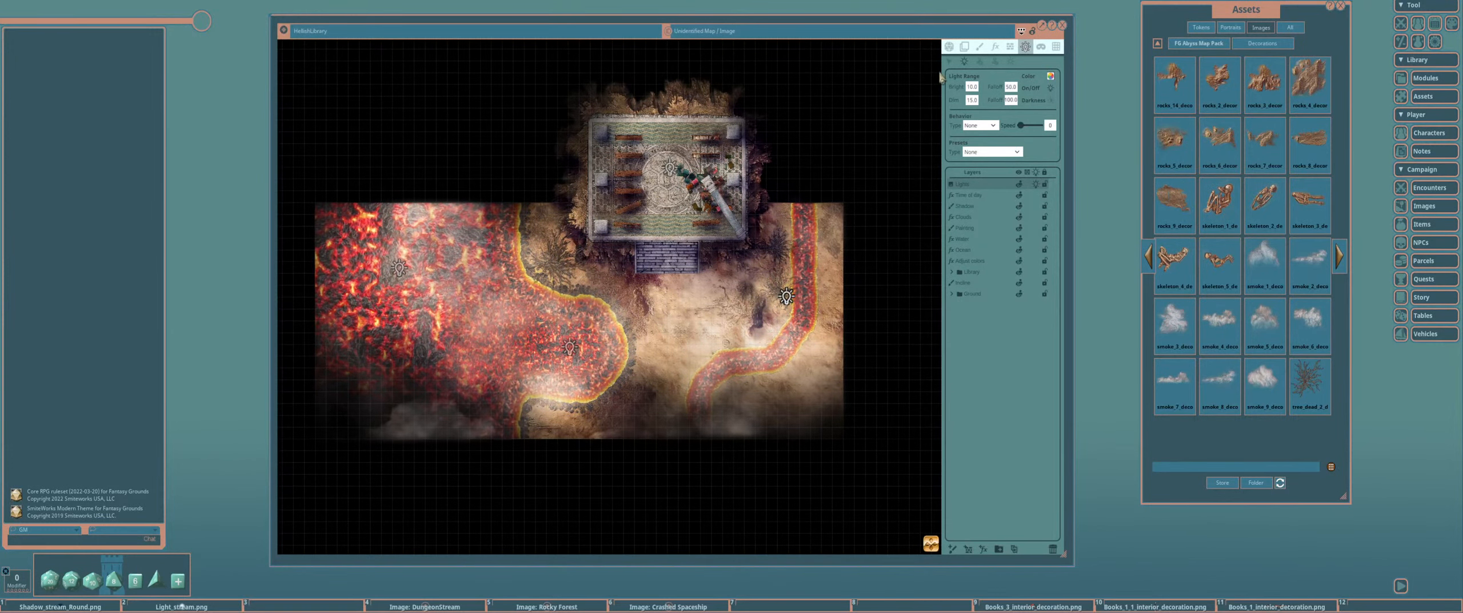
# Shift the eastern light back southwest, the lava field light slightly southeast, and the lava bulge light west
pyautogui.click(950, 61)
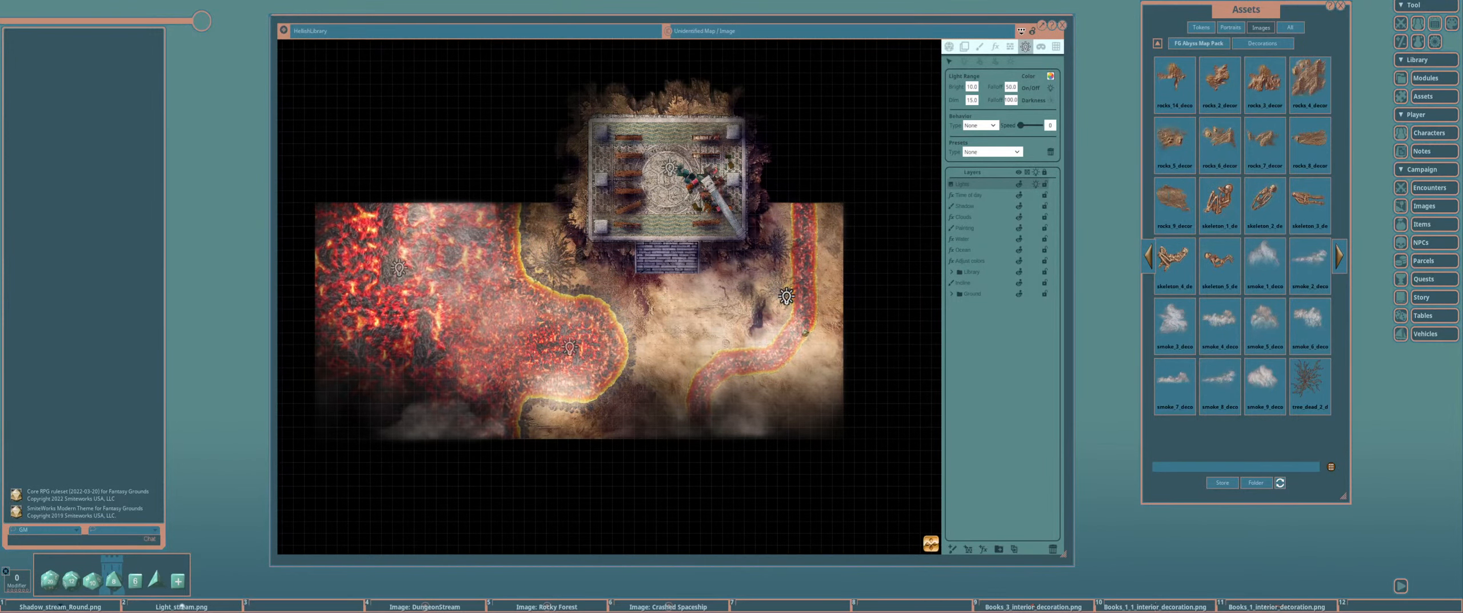
pyautogui.click(787, 298)
pyautogui.moveTo(786, 297); pyautogui.dragTo(744, 312)
pyautogui.moveTo(399, 268); pyautogui.dragTo(408, 284)
pyautogui.moveTo(569, 347); pyautogui.dragTo(528, 351)
pyautogui.moveTo(688, 254); pyautogui.dragTo(726, 259)
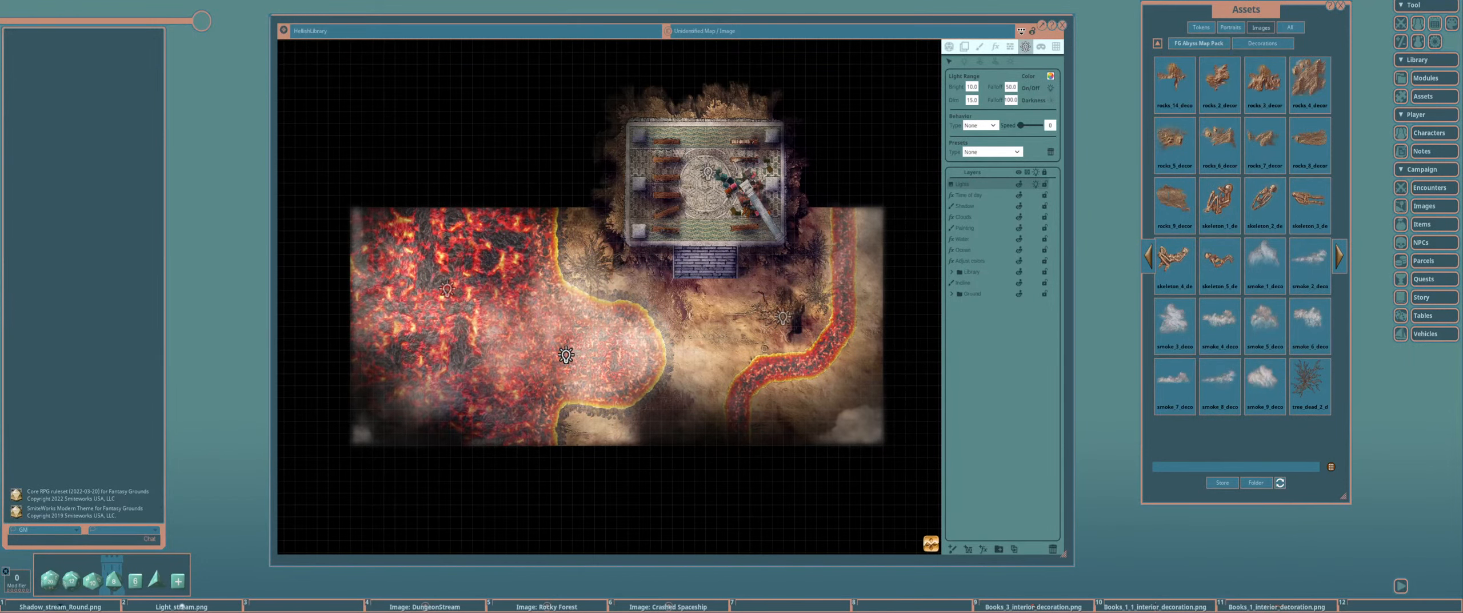
# Check the lit map up close, then leave light editing and view it without the light markers
pyautogui.scroll(3, 750, 325)
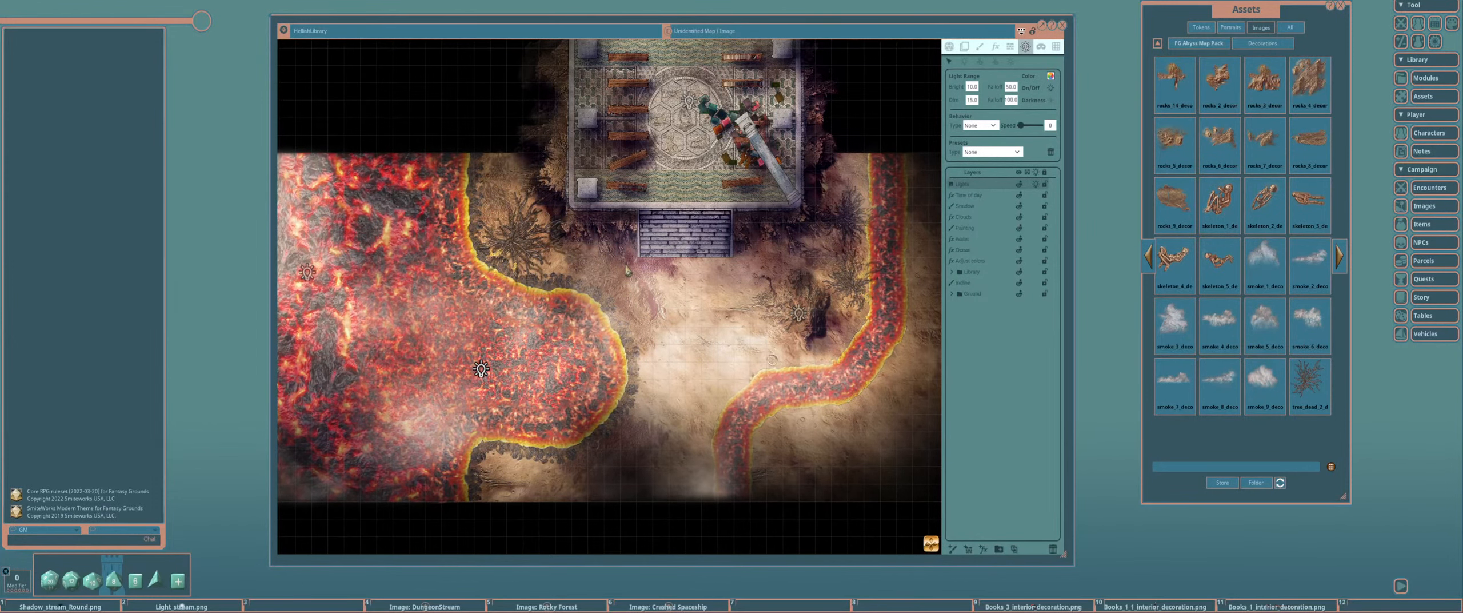
pyautogui.scroll(-1, 627, 268)
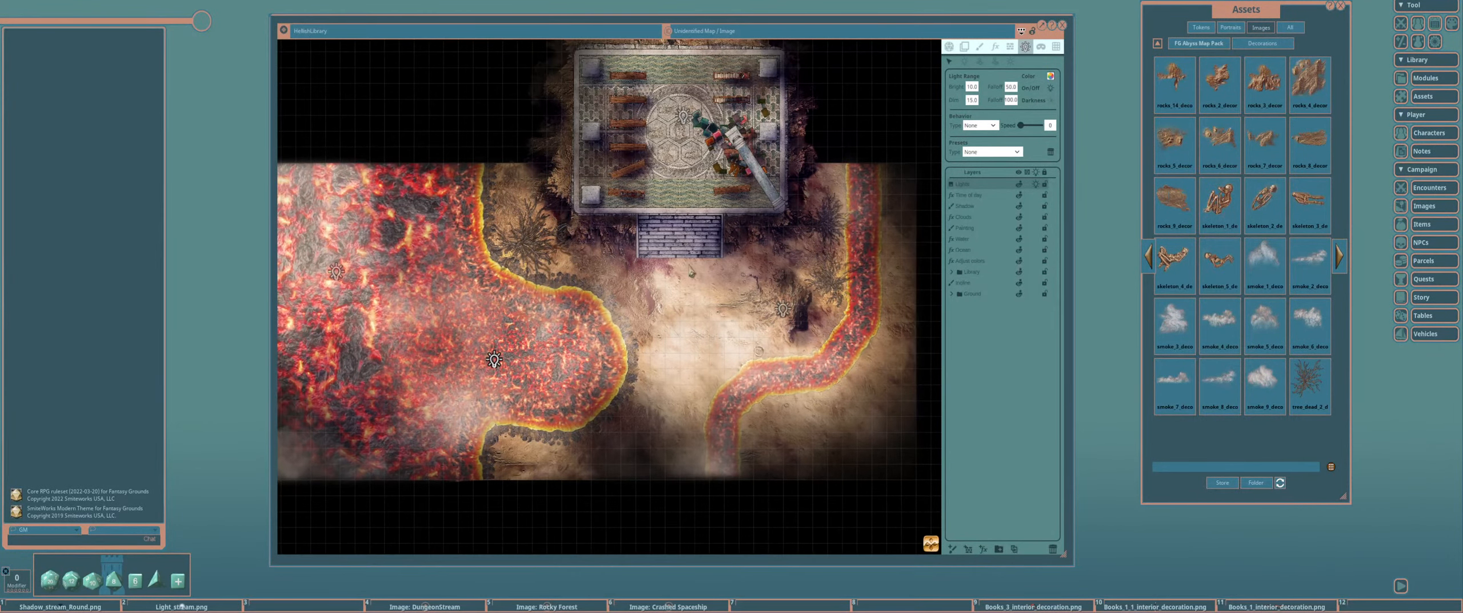
pyautogui.click(949, 46)
pyautogui.scroll(-1, 694, 289)
pyautogui.moveTo(693, 290); pyautogui.dragTo(720, 307)
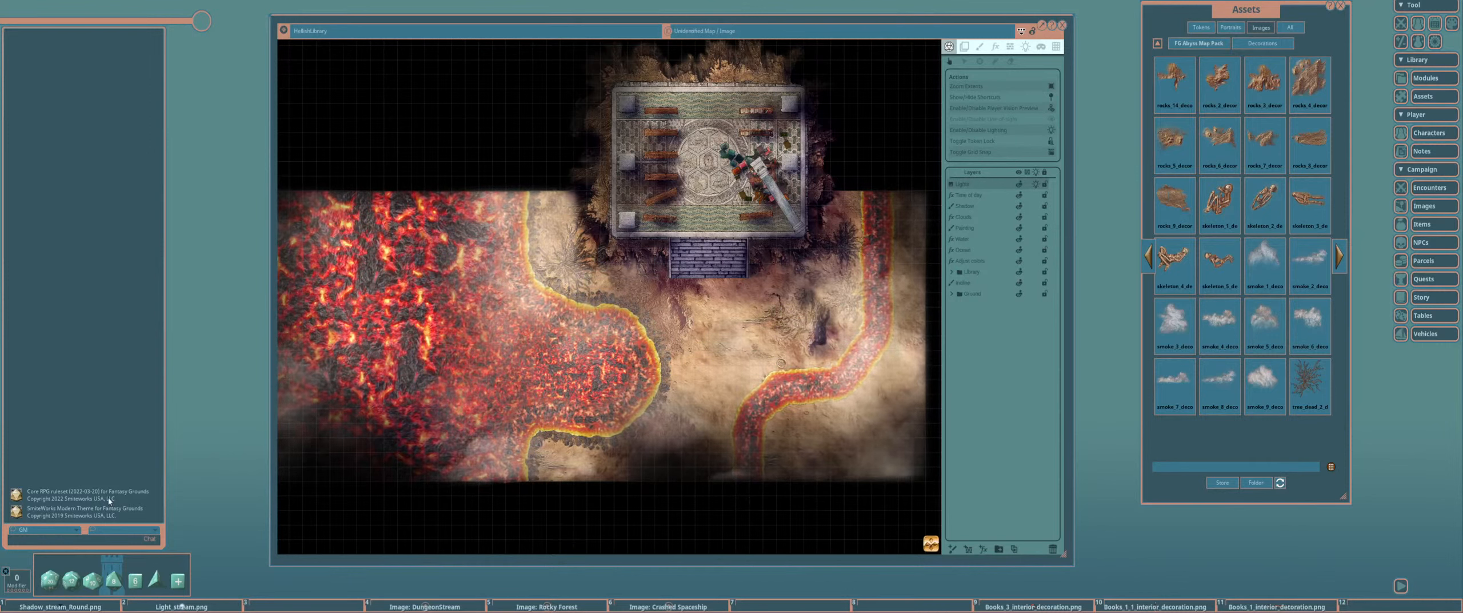
# Look through the campaign's Images list, then close it
pyautogui.click(1424, 206)
pyautogui.scroll(-5, 937, 286)
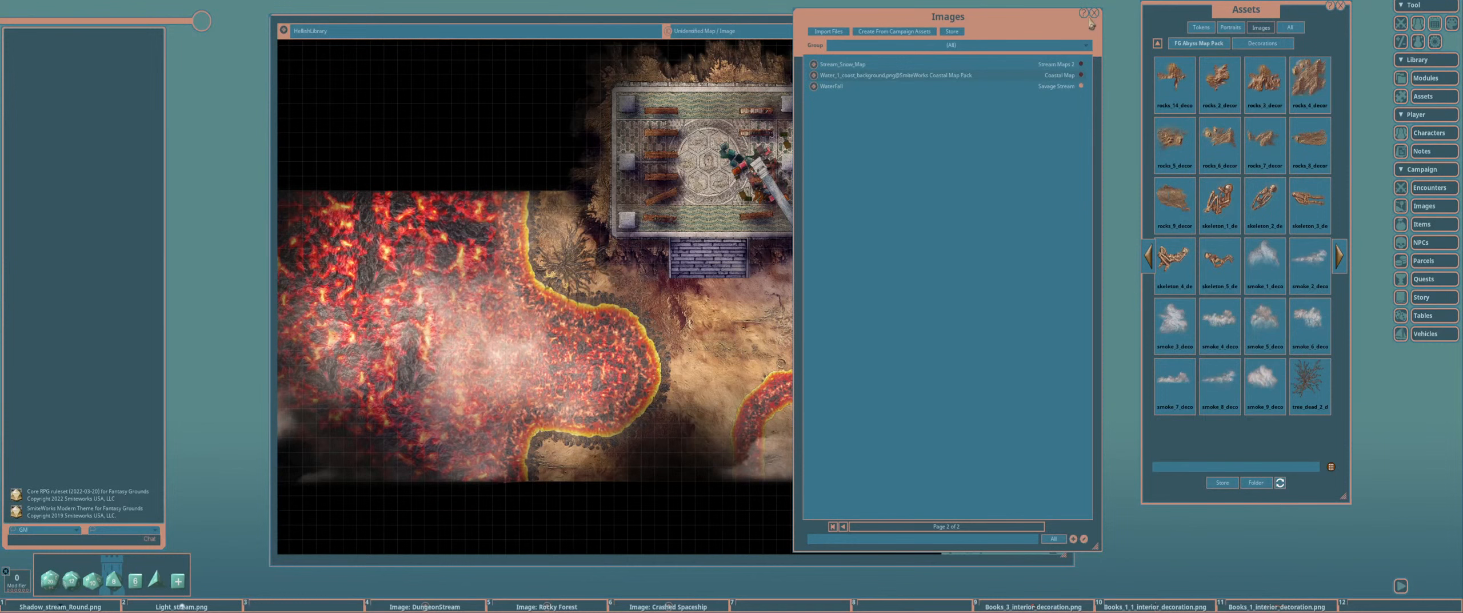
pyautogui.click(1094, 13)
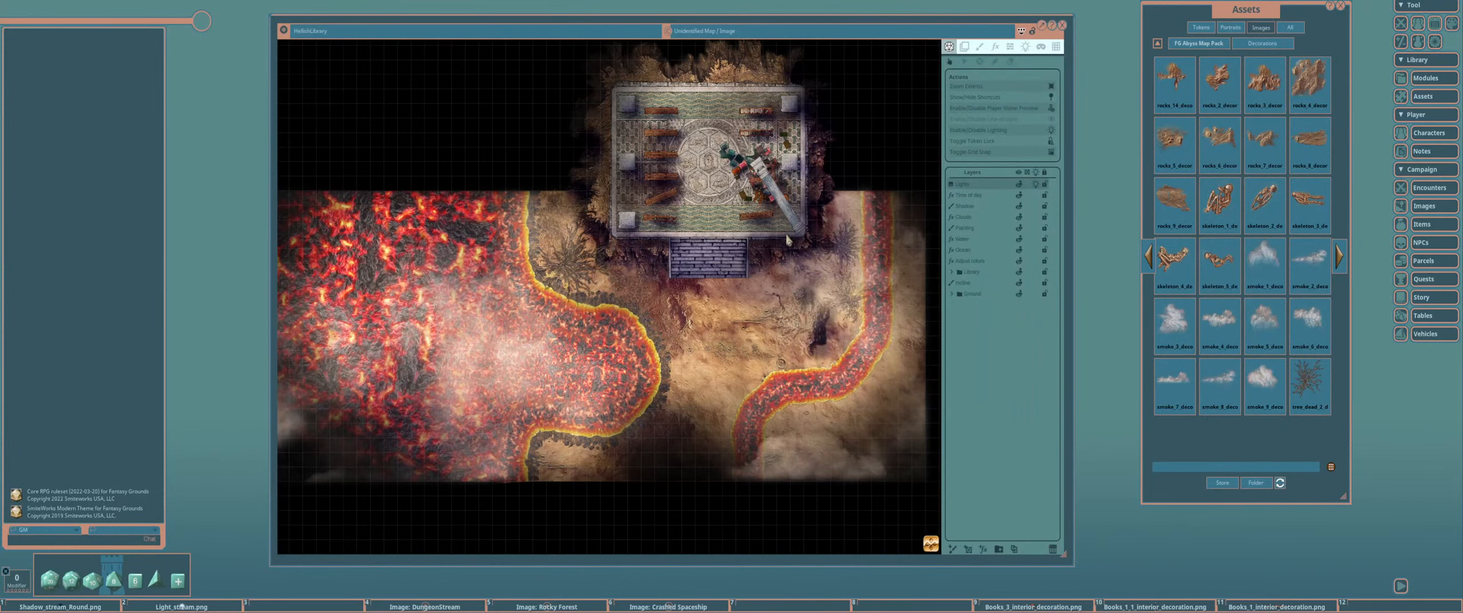